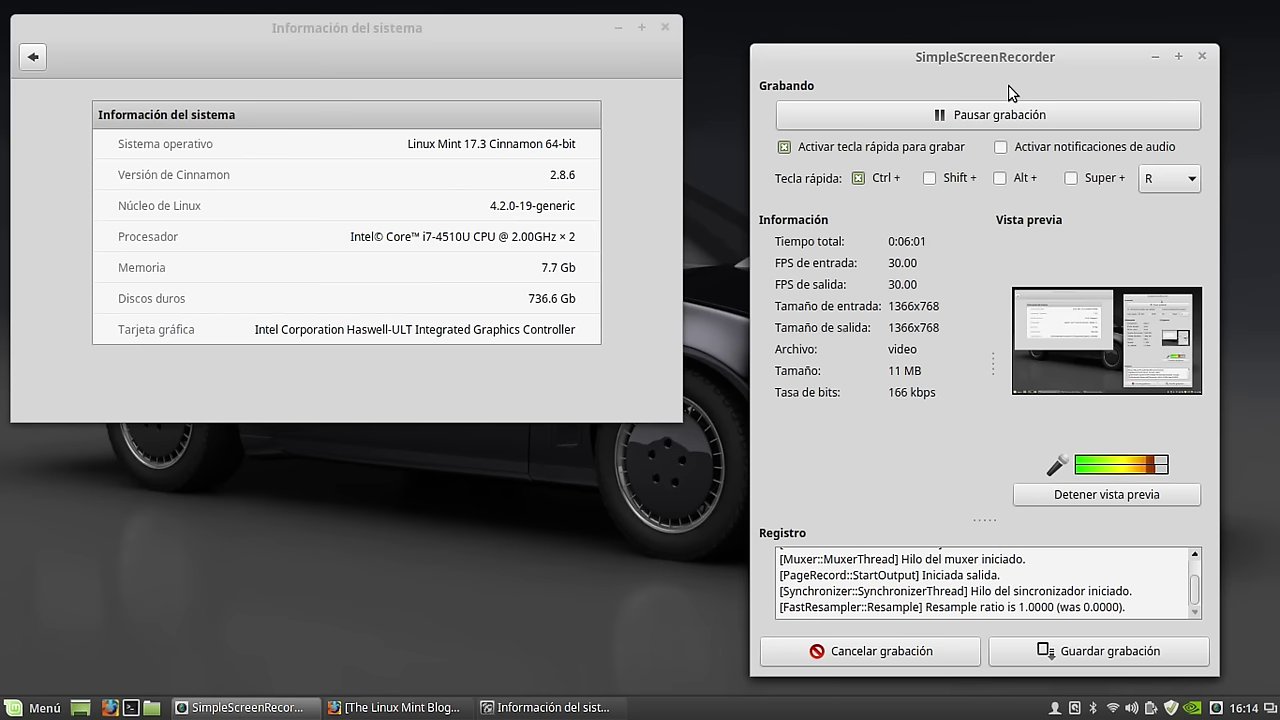
Clear the desktop by minimizing the browser, system settings and SimpleScreenRecorder windows, returning system settings to its overview first.
click(370, 708)
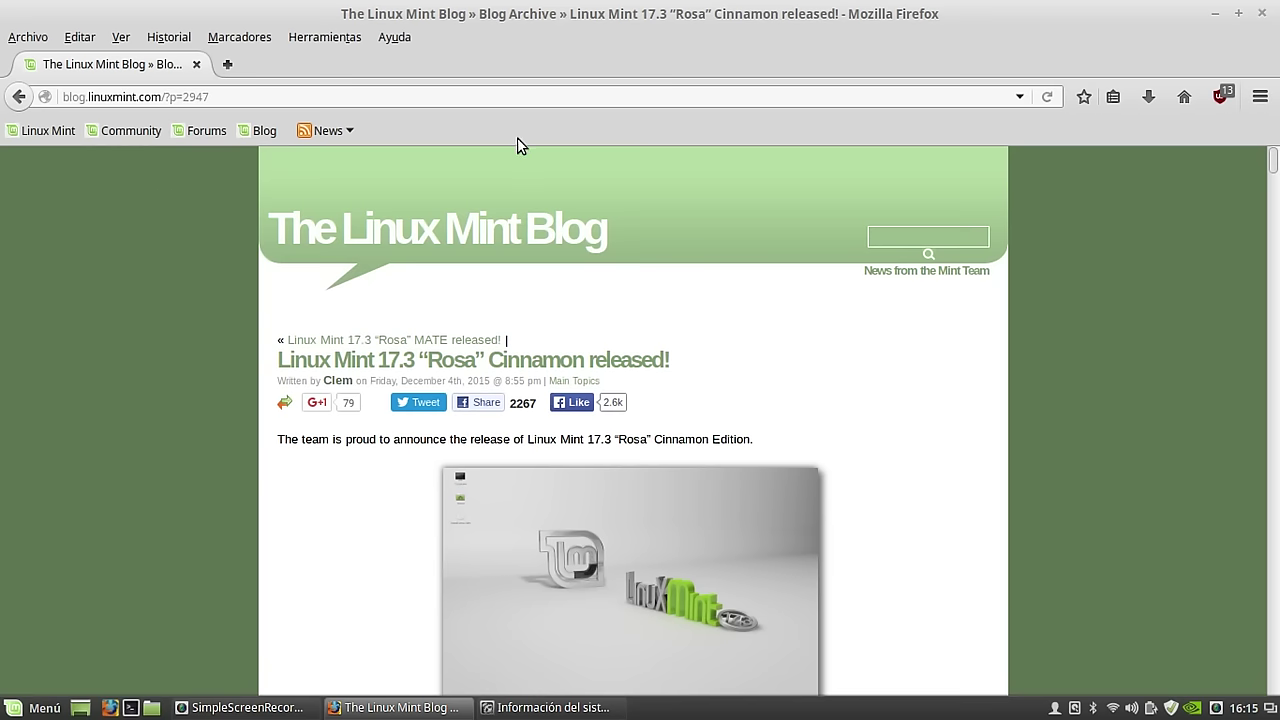
click(1214, 14)
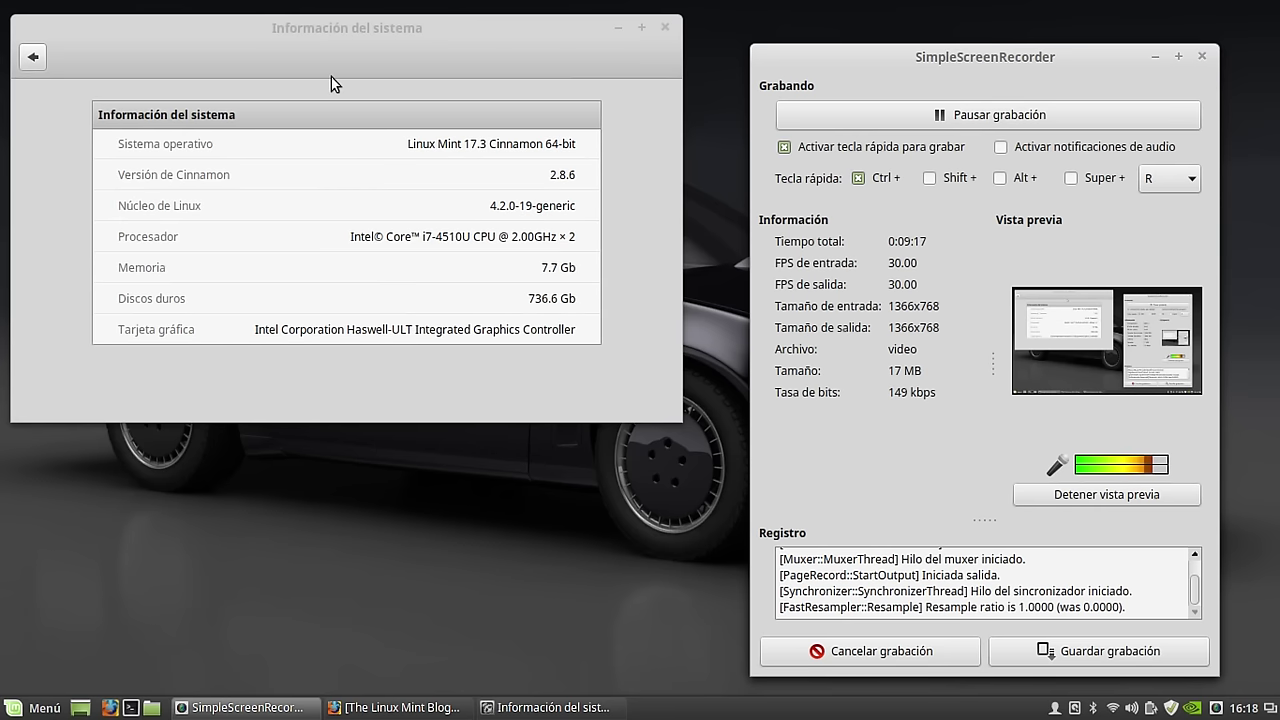
click(33, 57)
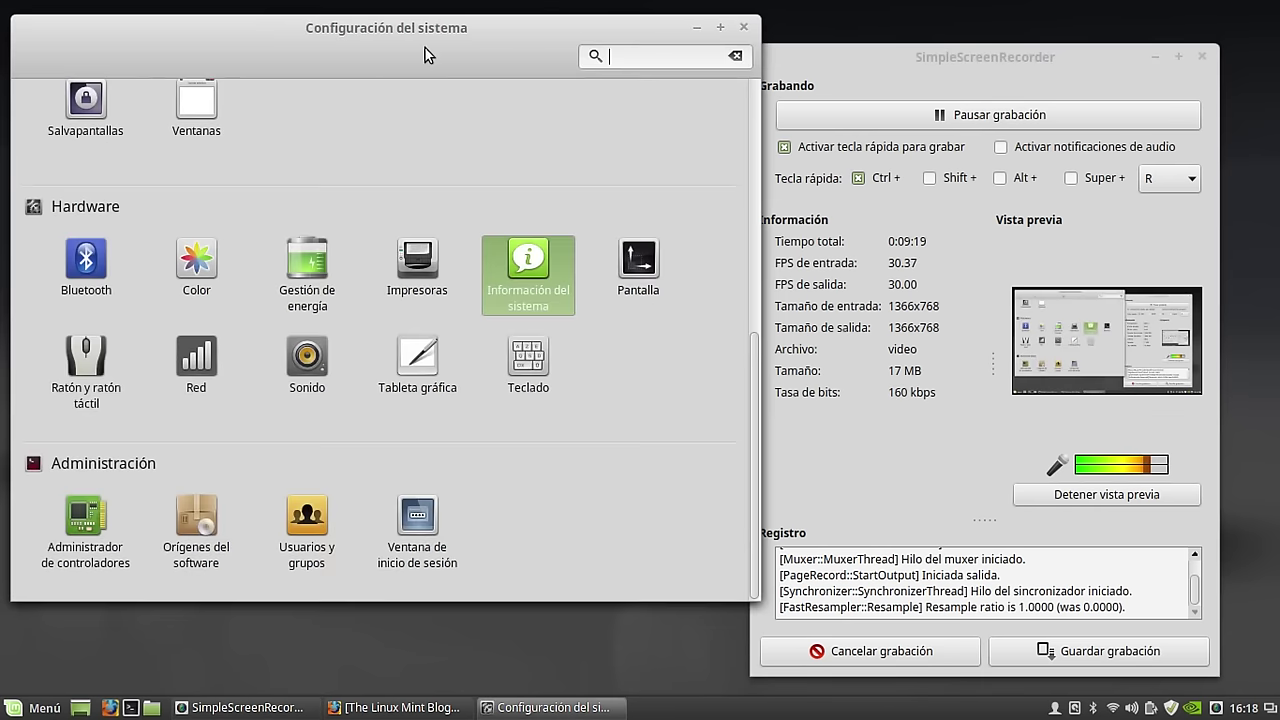
click(697, 28)
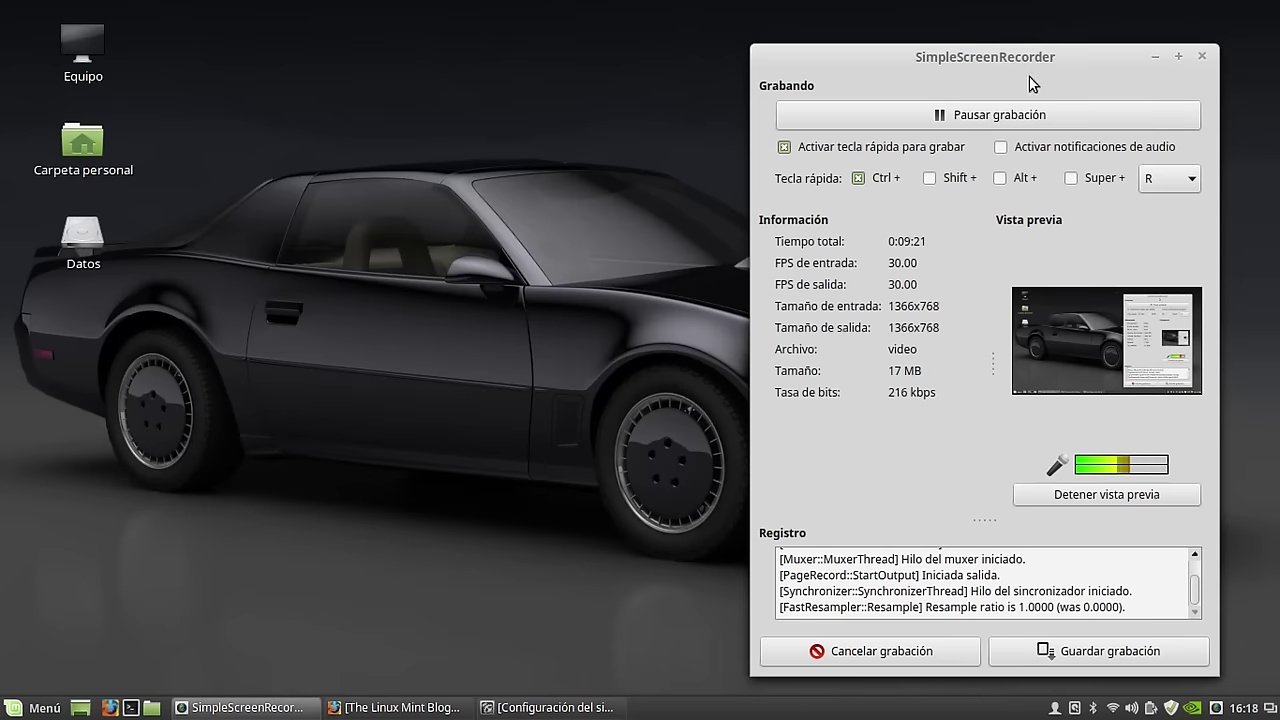
click(1156, 57)
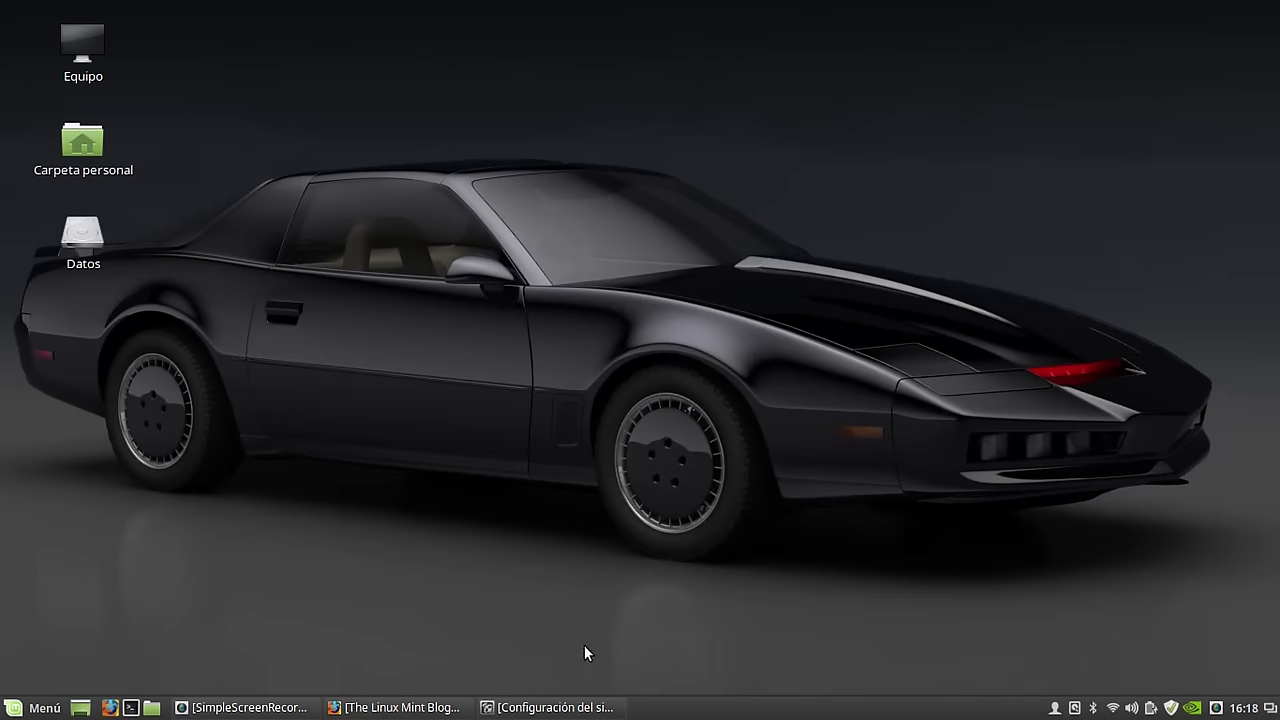
Switch to Firefox, review the Linux Mint 17.3 "Rosa" Cinnamon release post, and minimize the browser.
click(401, 712)
scroll(101, 243, down, 5)
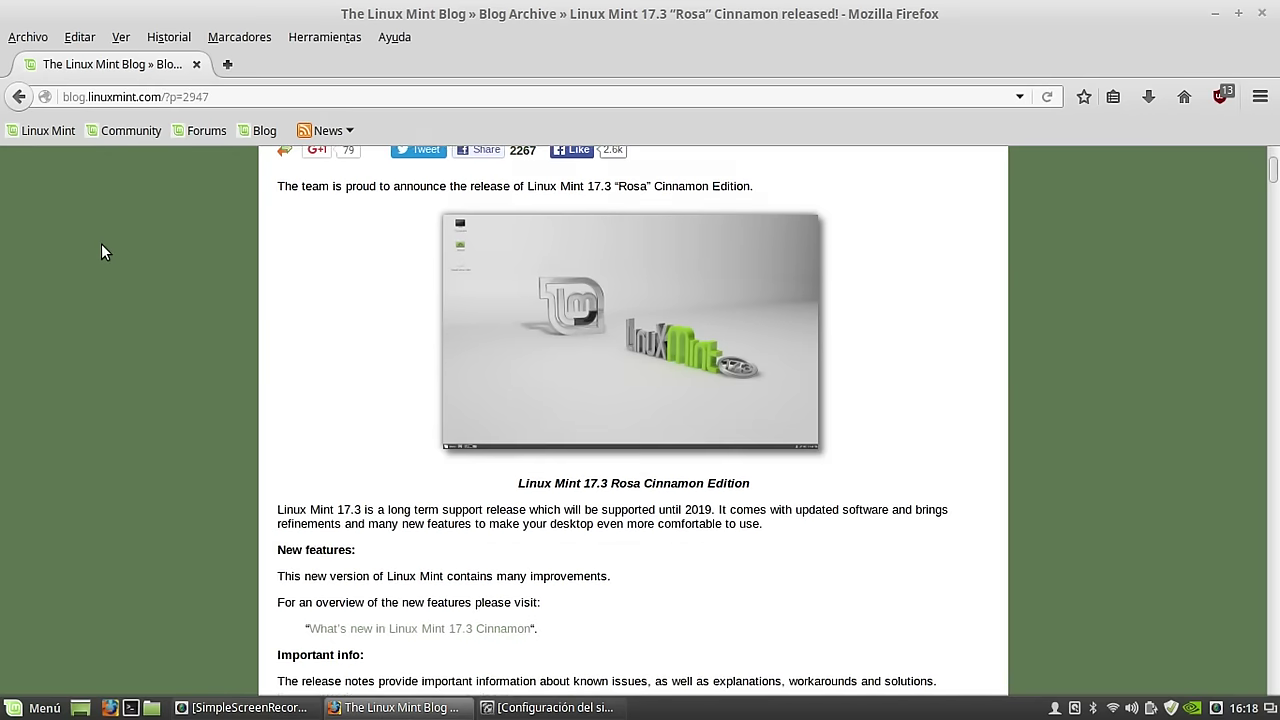
scroll(97, 241, down, 2)
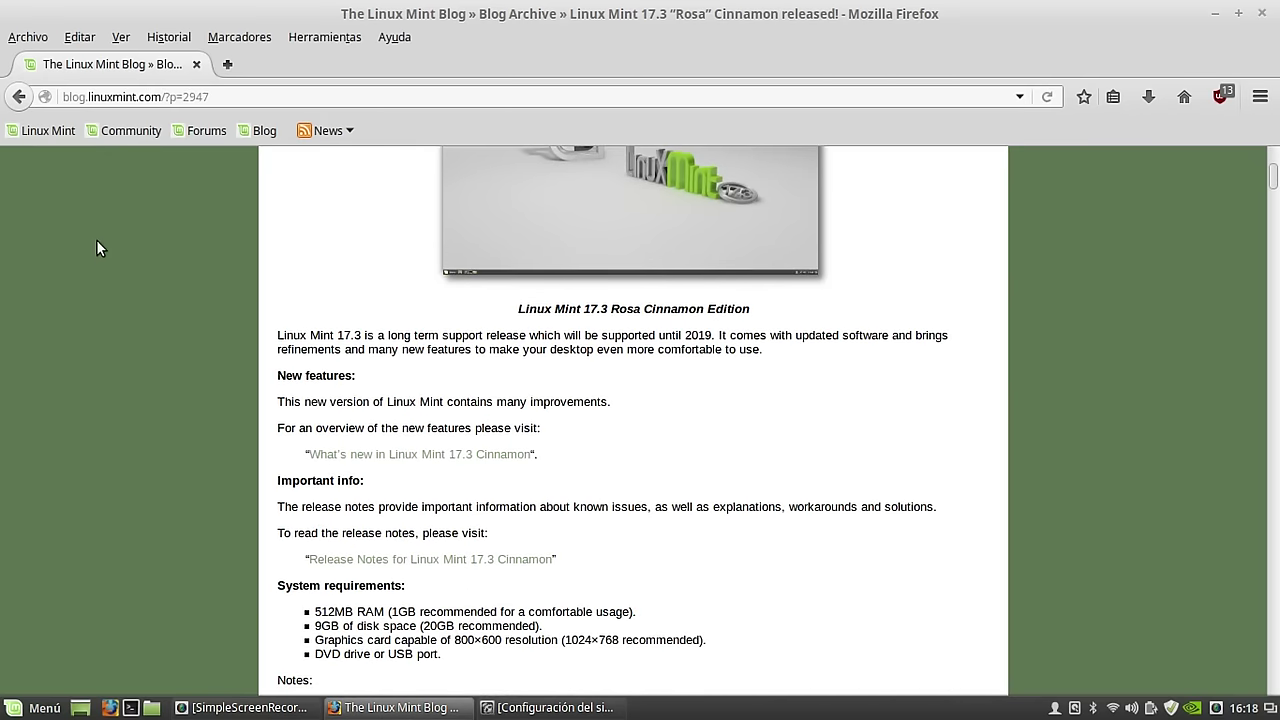
scroll(260, 280, up, 5)
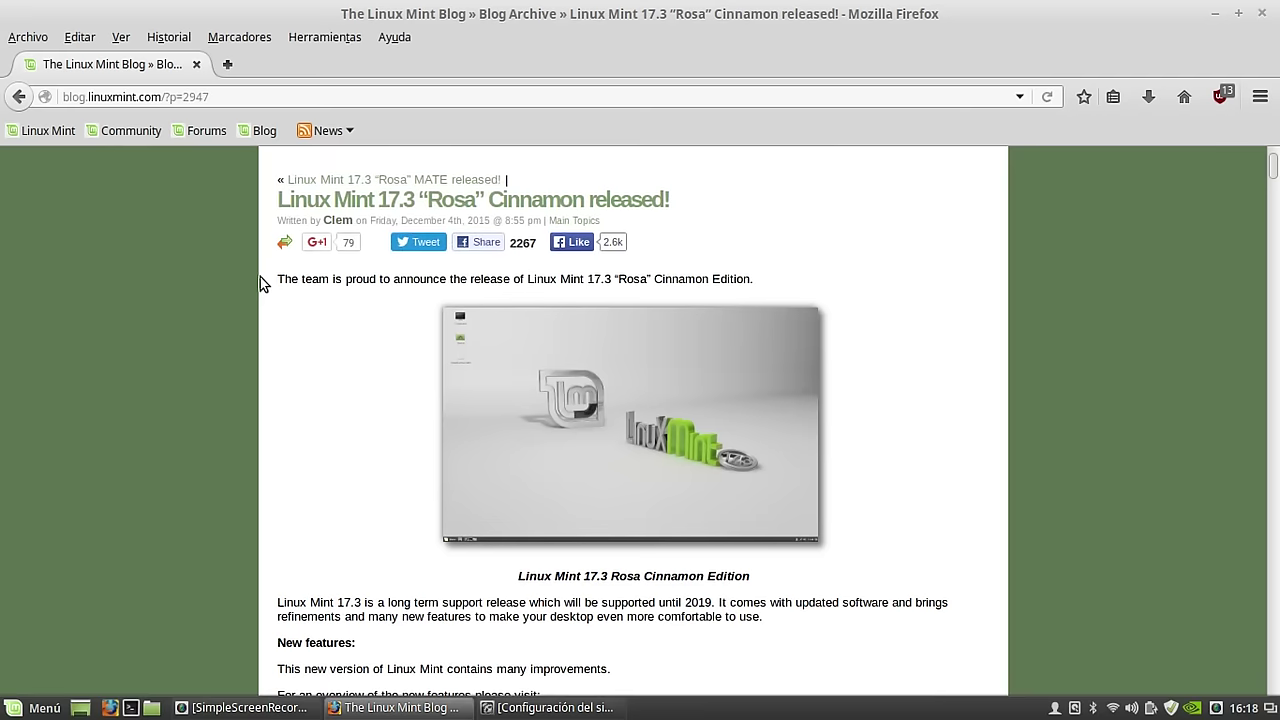
scroll(274, 288, up, 3)
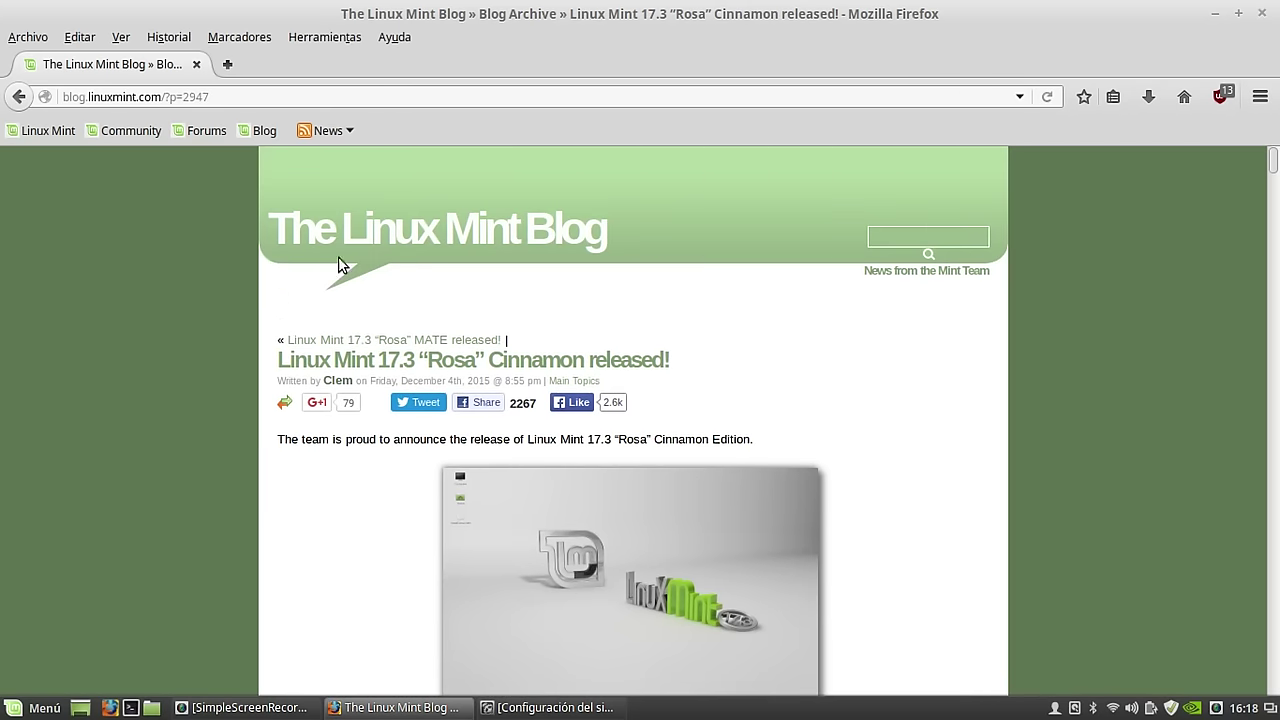
click(1215, 13)
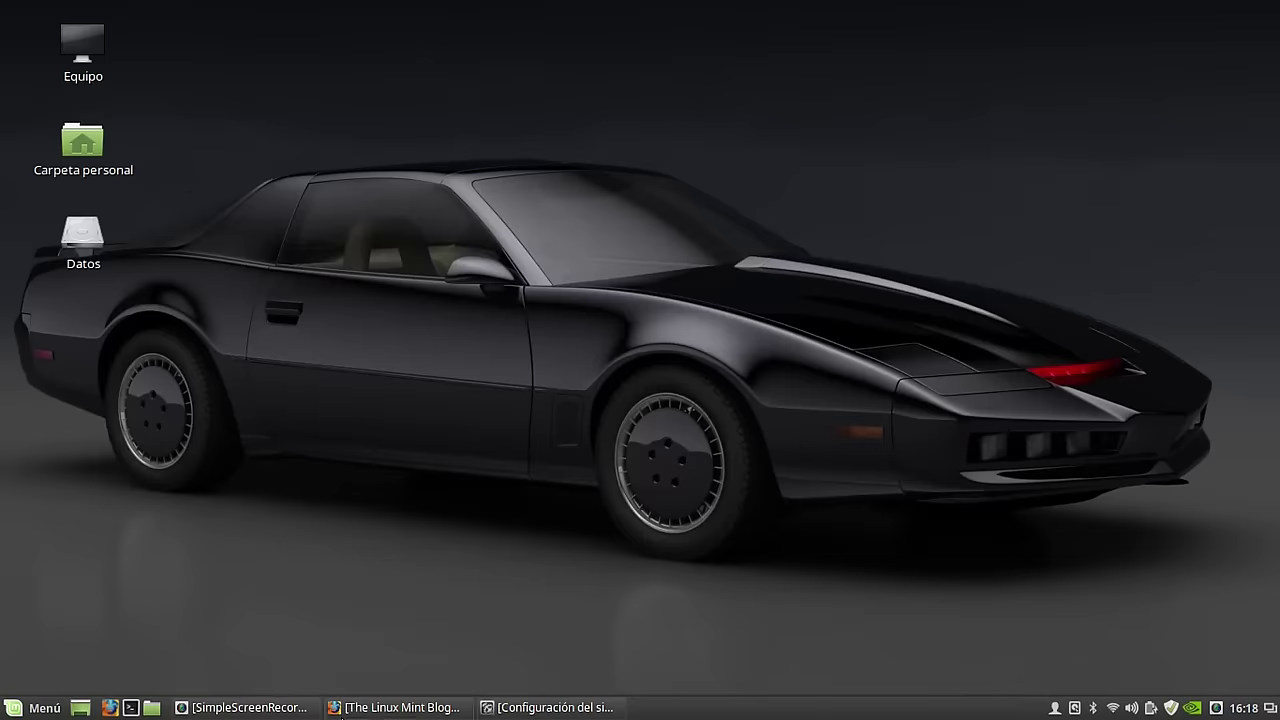
Restore the system settings window, view the Información del sistema page, and minimize the window.
click(512, 712)
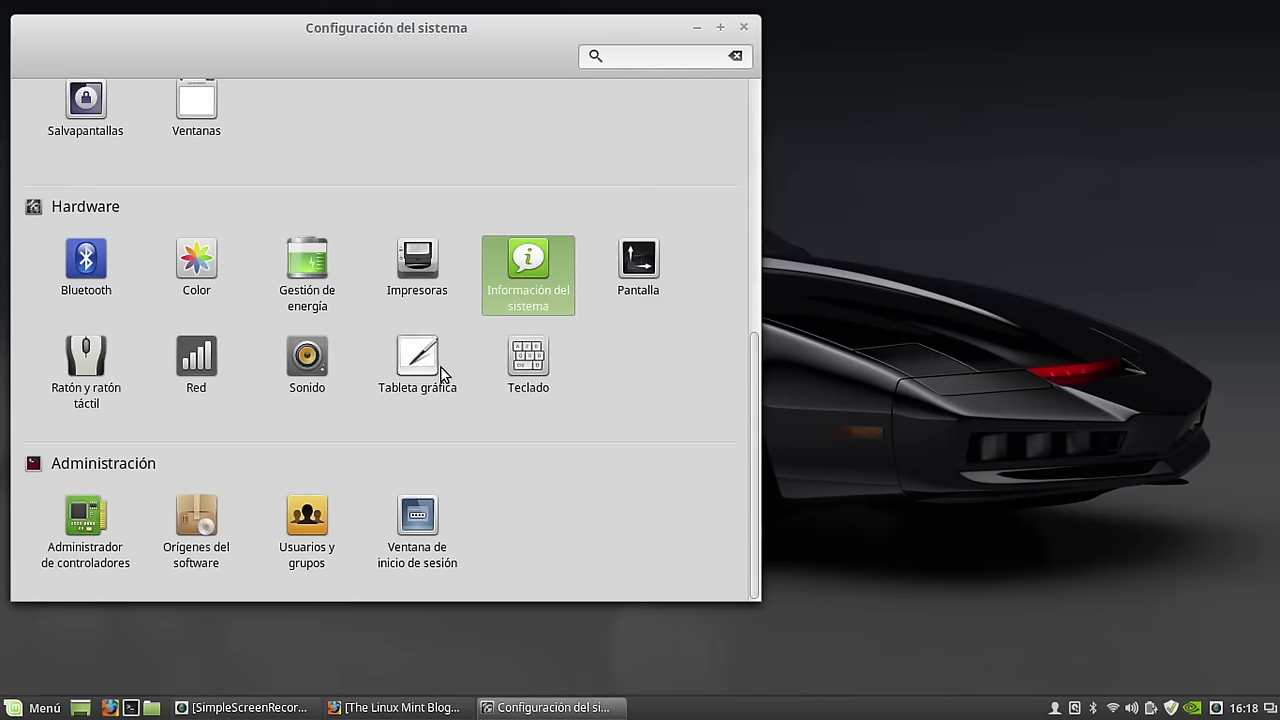
click(518, 272)
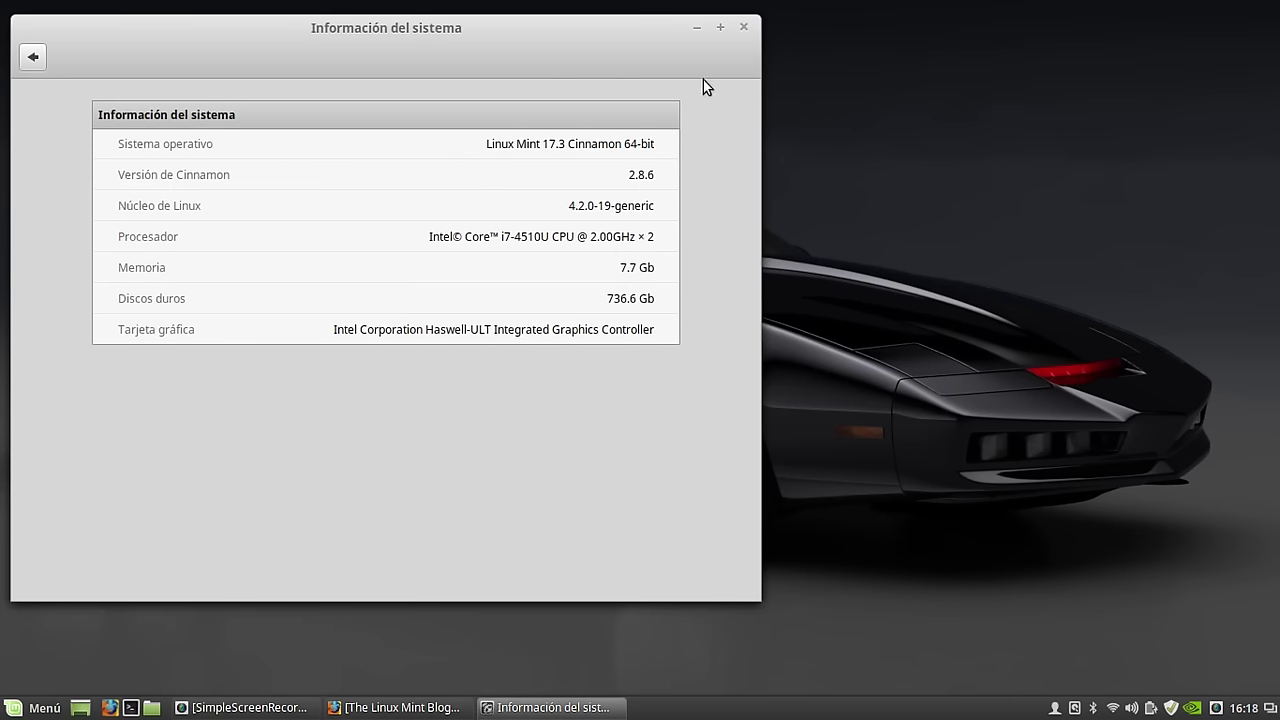
click(695, 27)
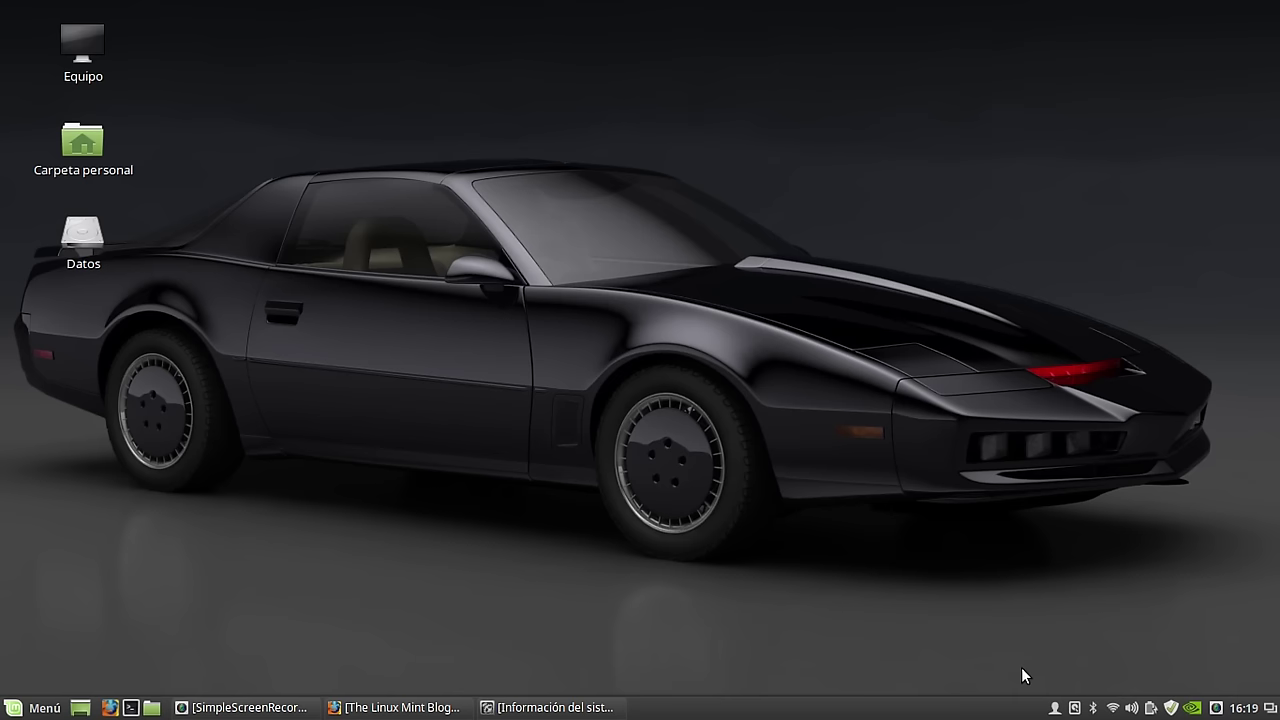
Open the Linux Mint 17.3 "Rosa" MATE release post in Firefox, review its requirements and upgrade instructions, and minimize the browser.
click(350, 708)
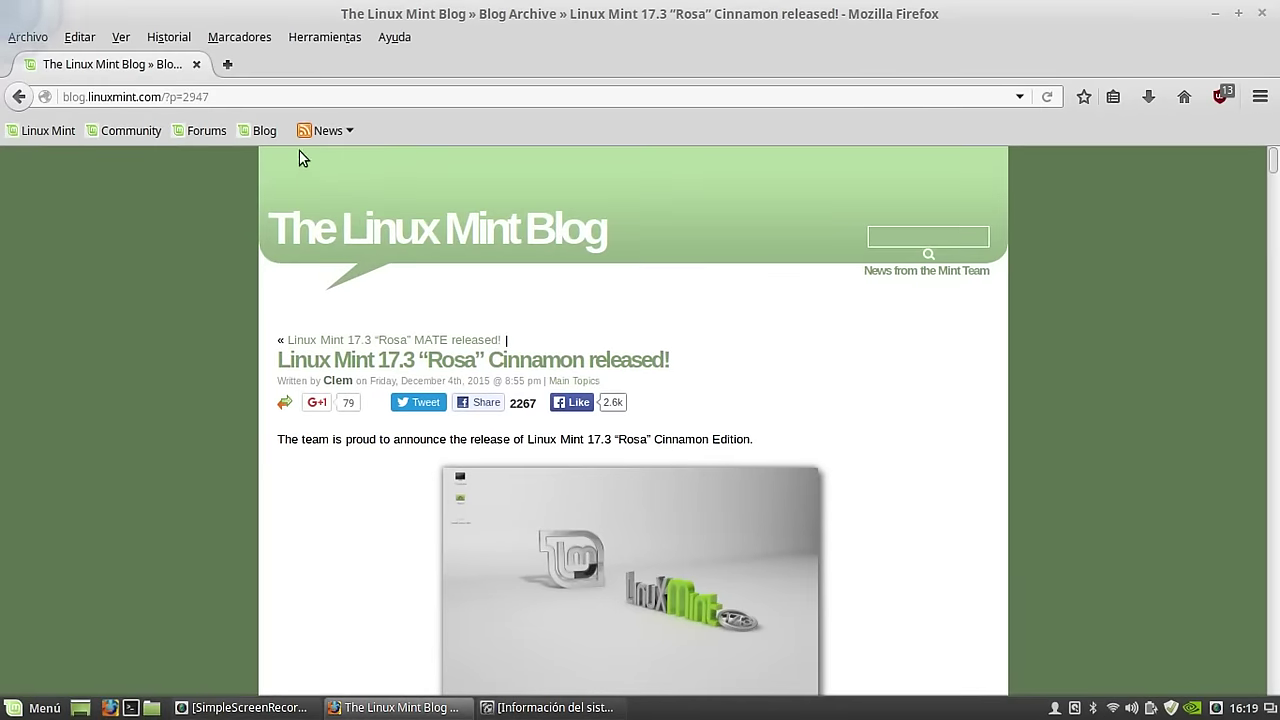
click(322, 130)
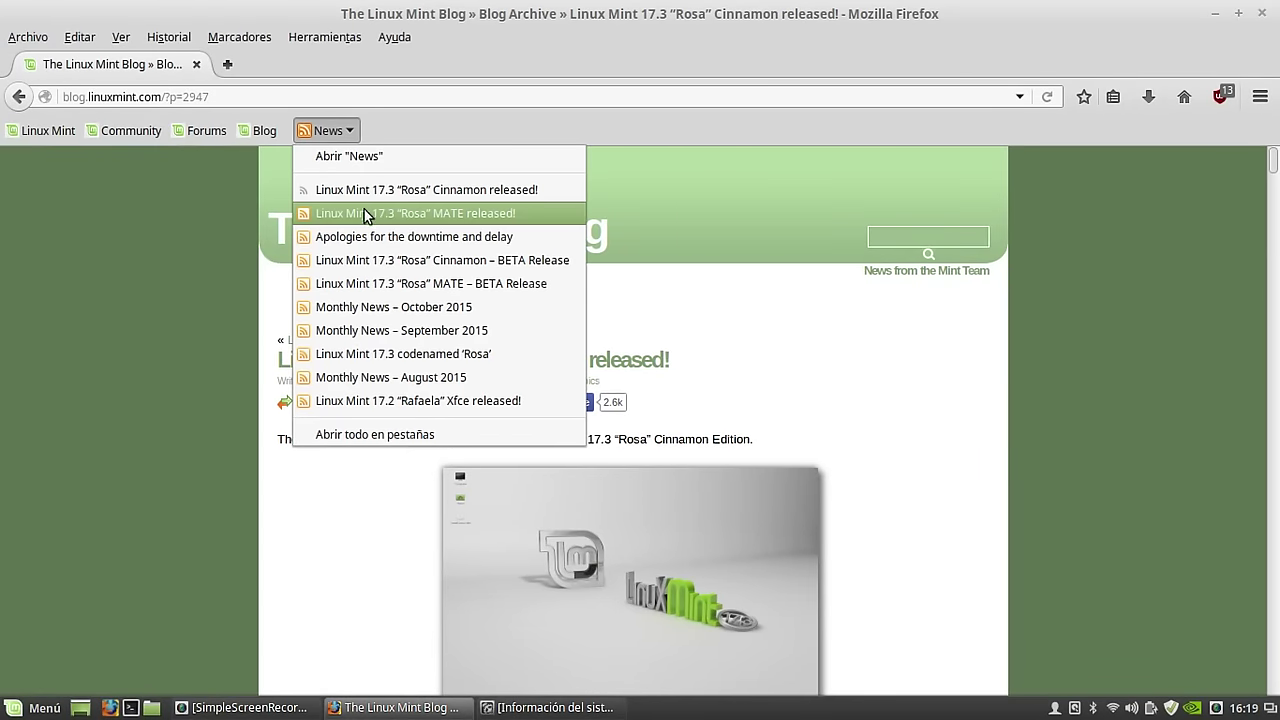
click(364, 213)
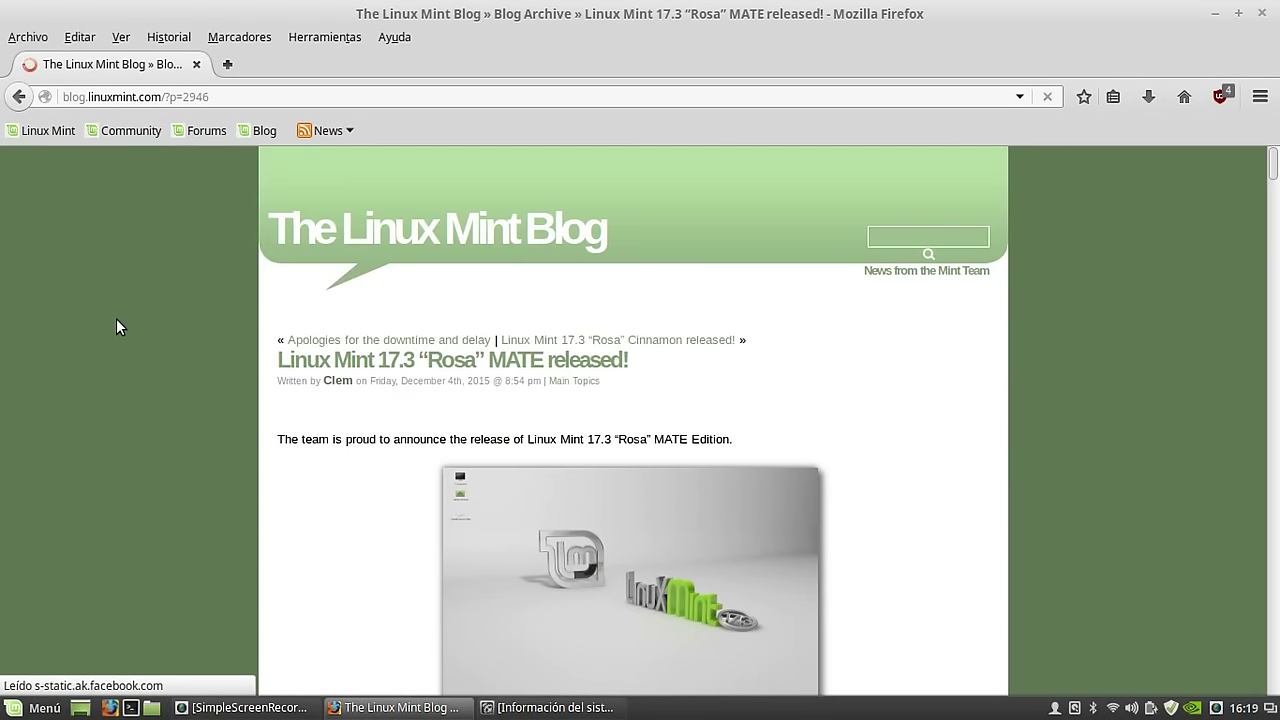
scroll(116, 318, down, 10)
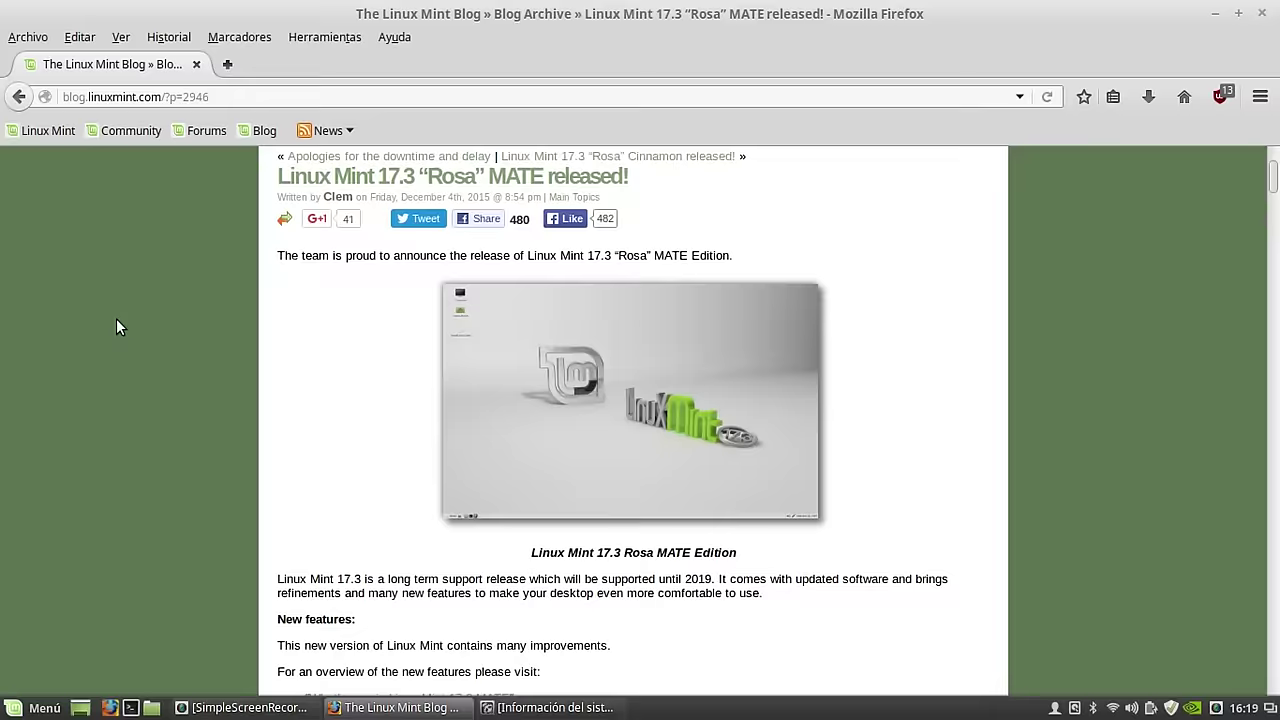
scroll(119, 323, down, 2)
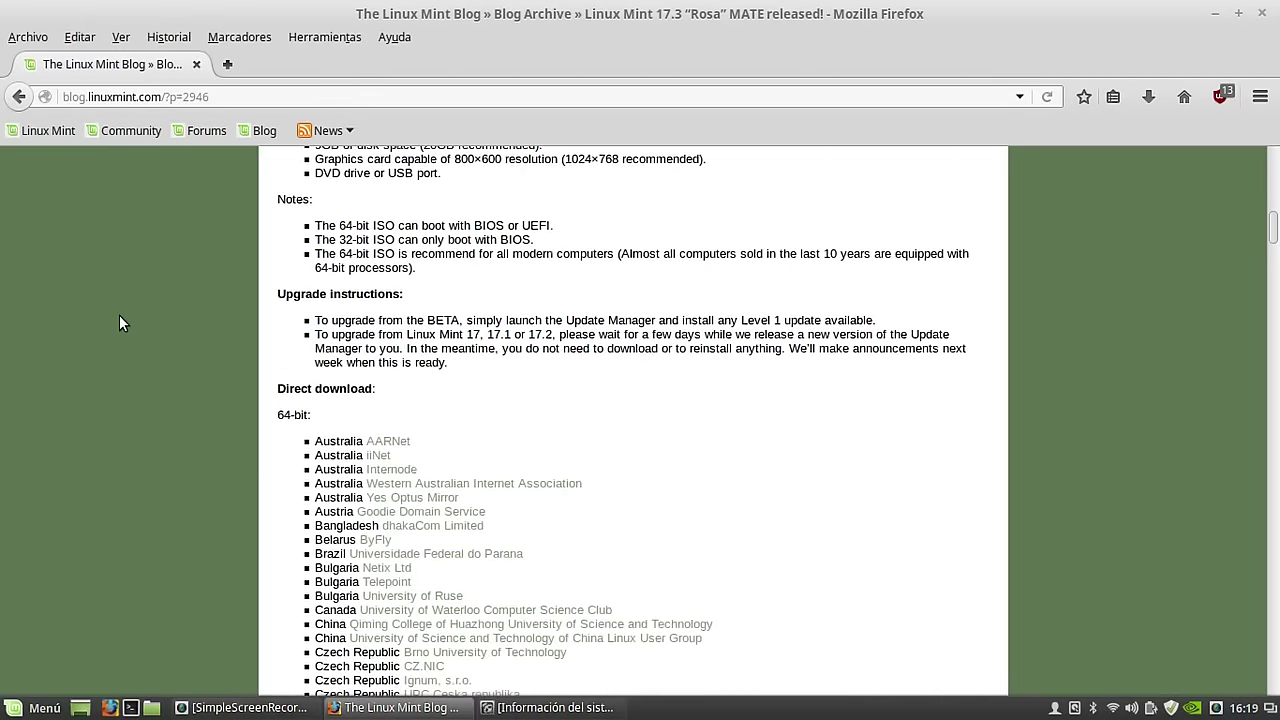
scroll(119, 323, up, 3)
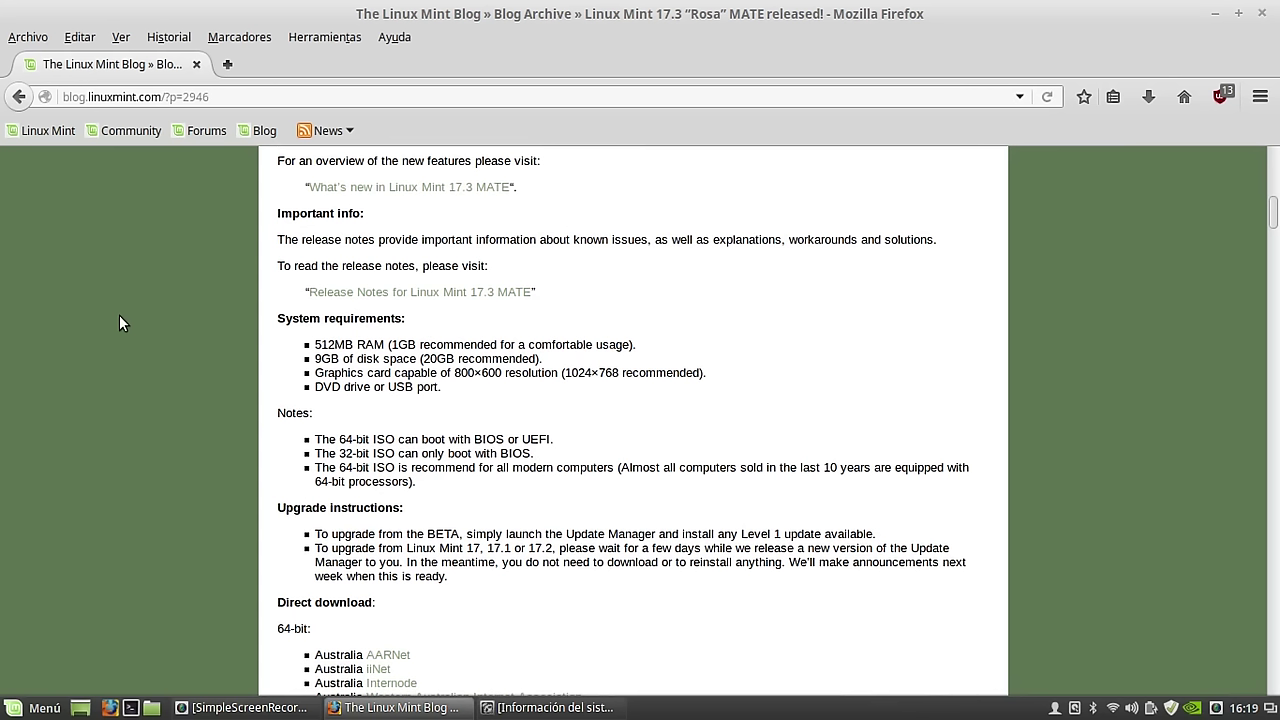
click(1214, 13)
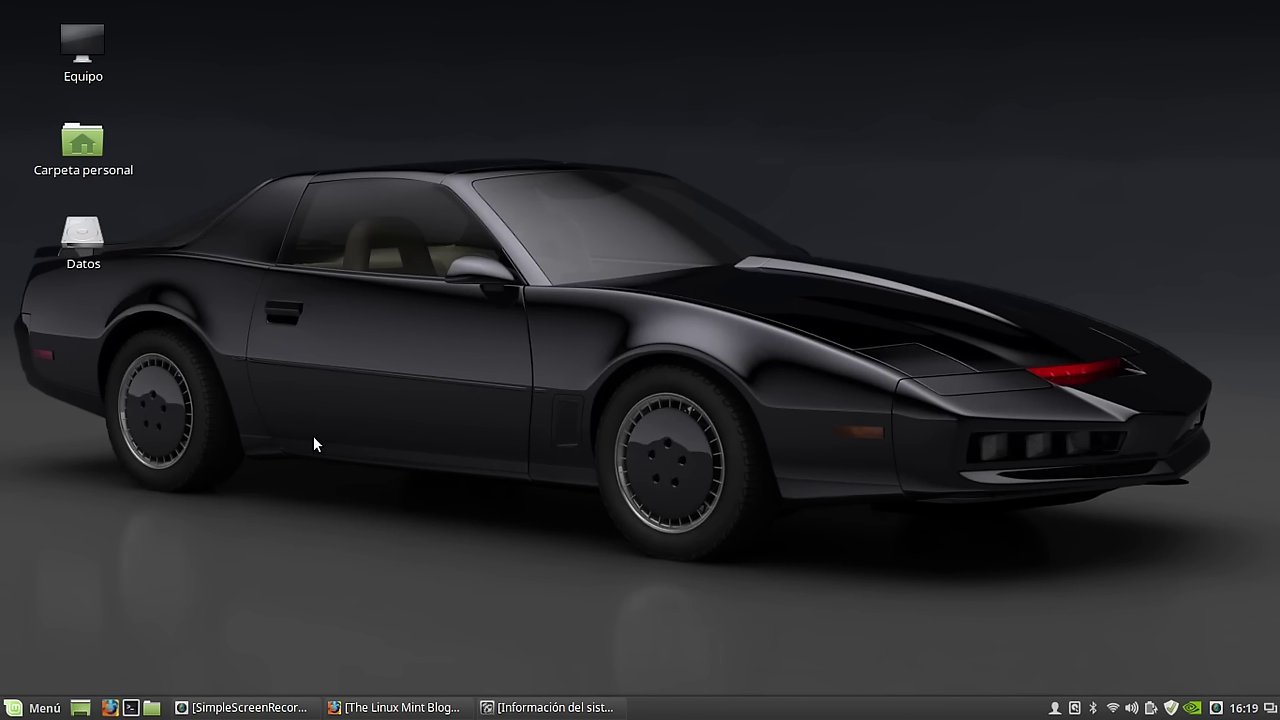
Add Google Chrome from the Internet applications to the start menu's favorites.
click(36, 707)
mouse_move(266, 299)
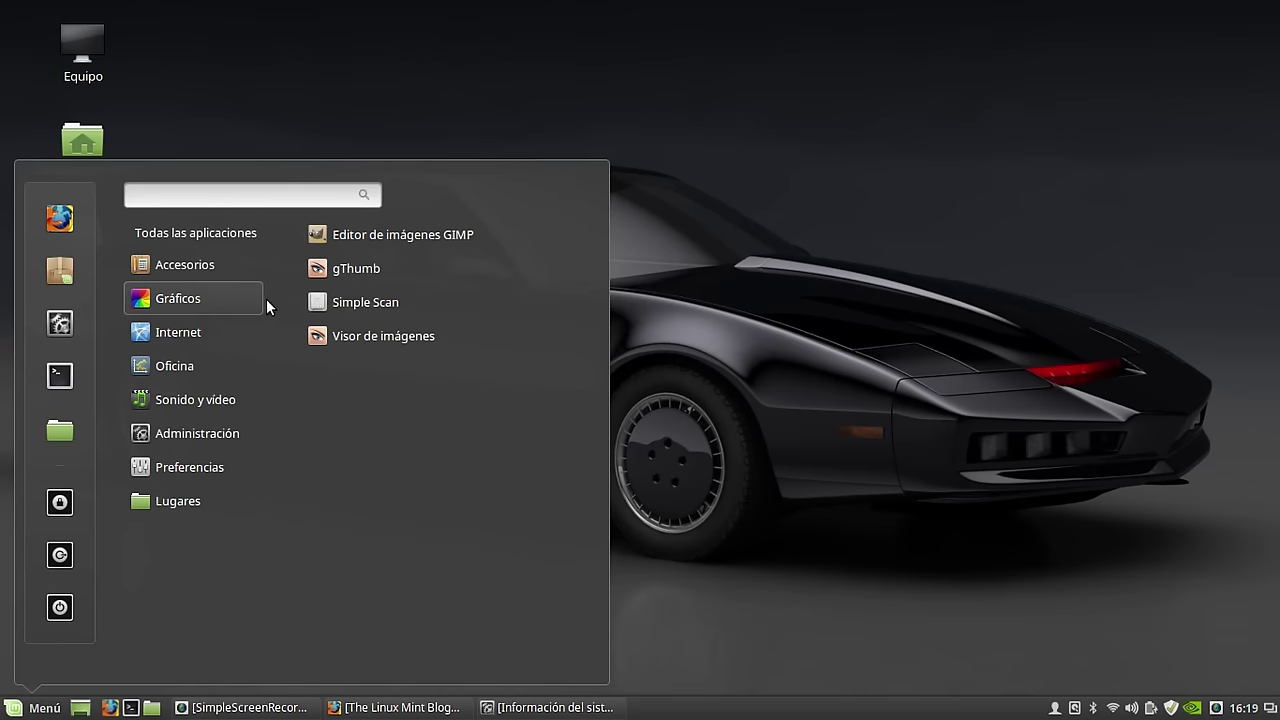
mouse_move(226, 362)
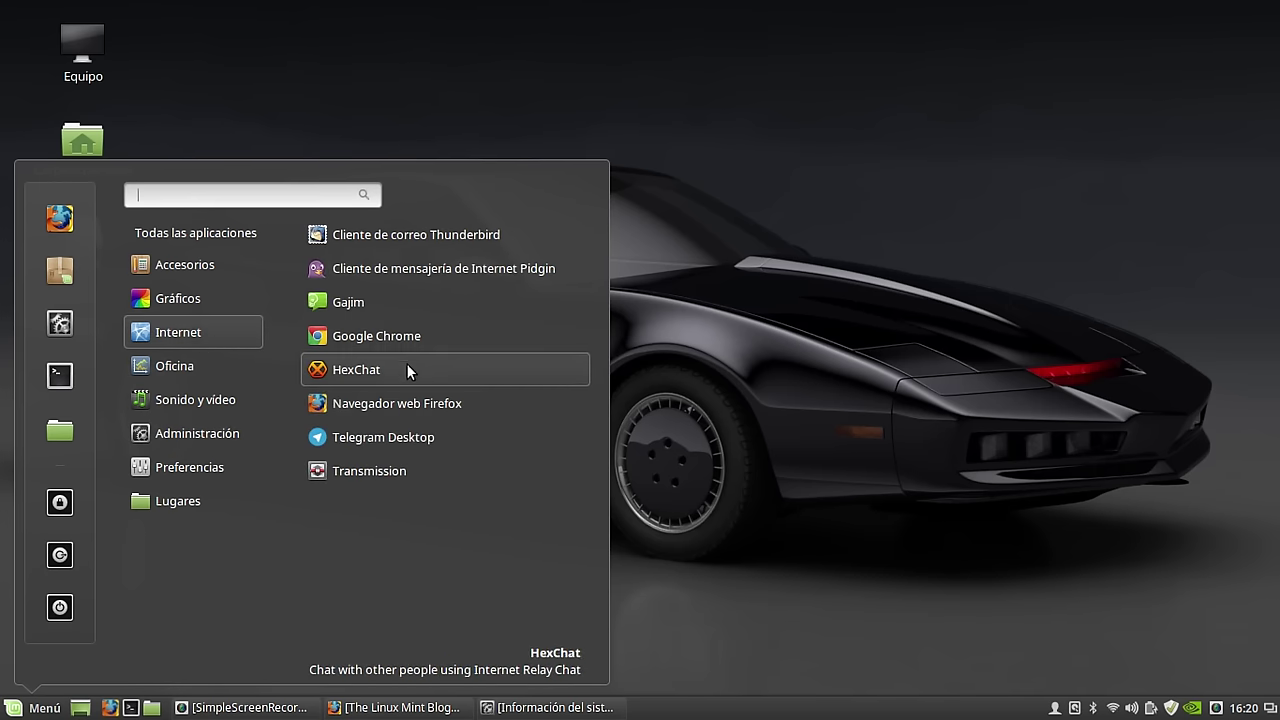
right_click(390, 336)
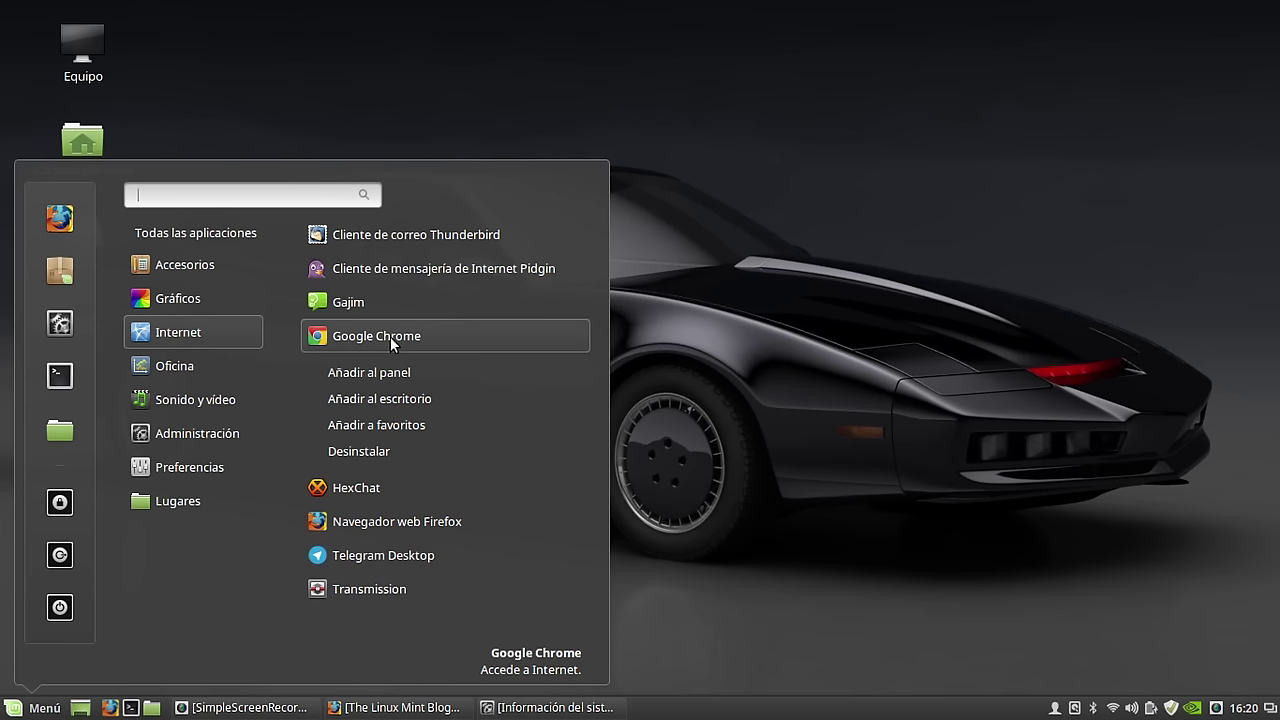
click(375, 425)
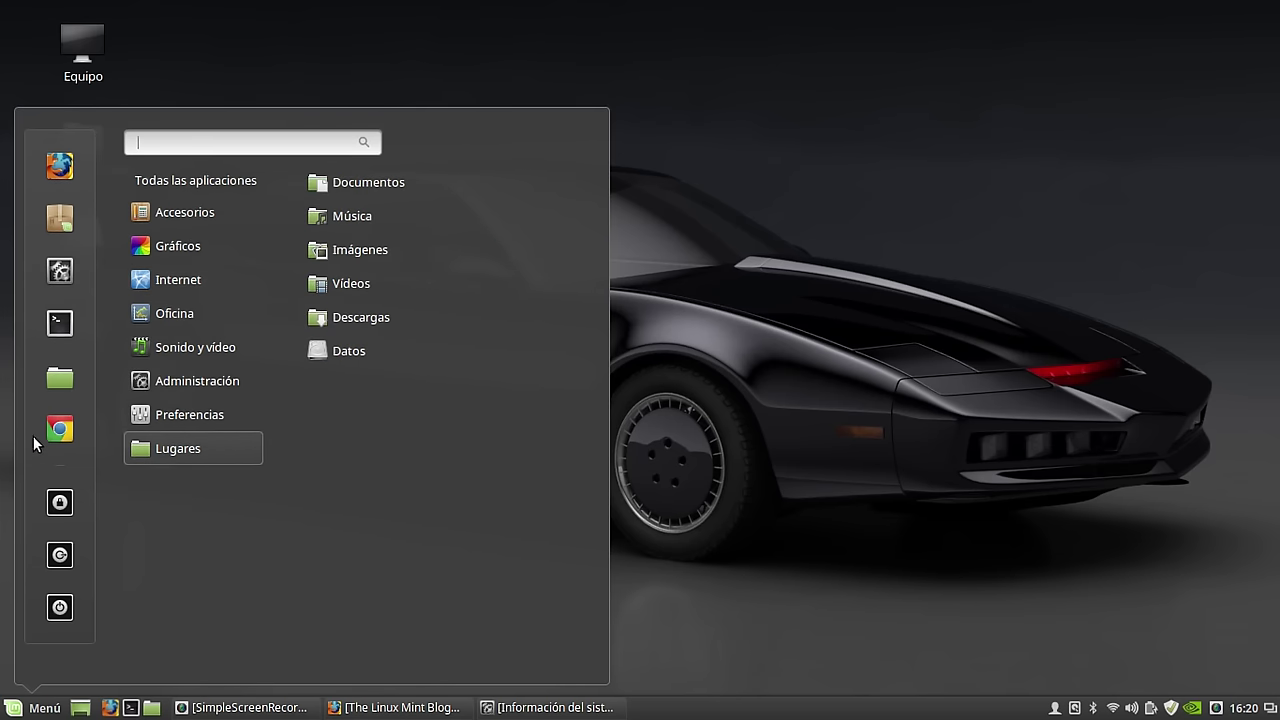
Remove Google Chrome from the start menu's favorites and close the menu.
mouse_move(200, 278)
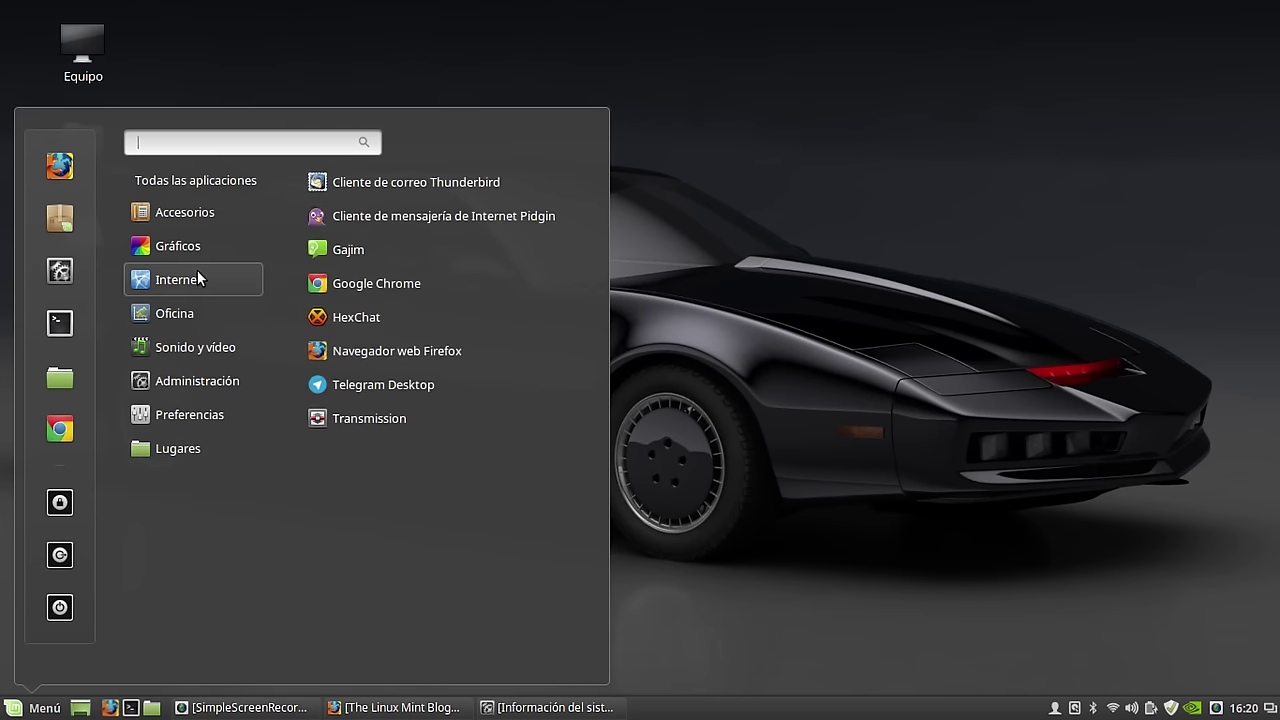
right_click(362, 283)
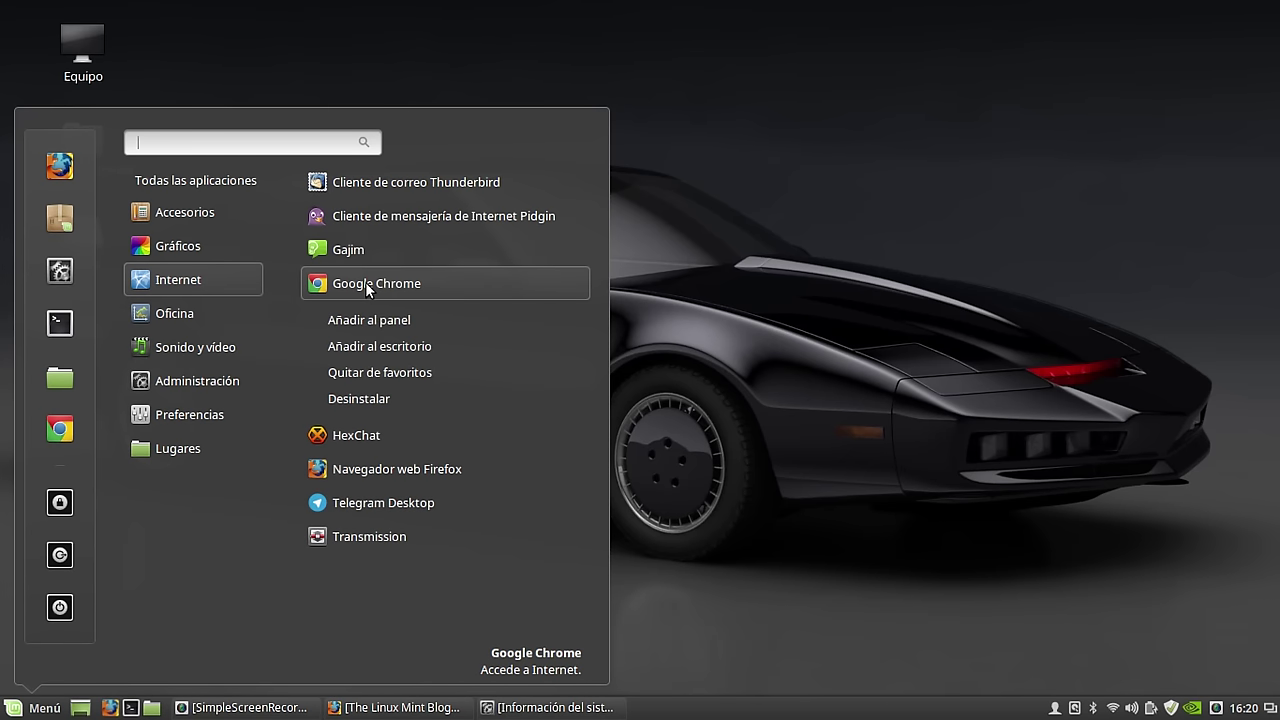
click(375, 372)
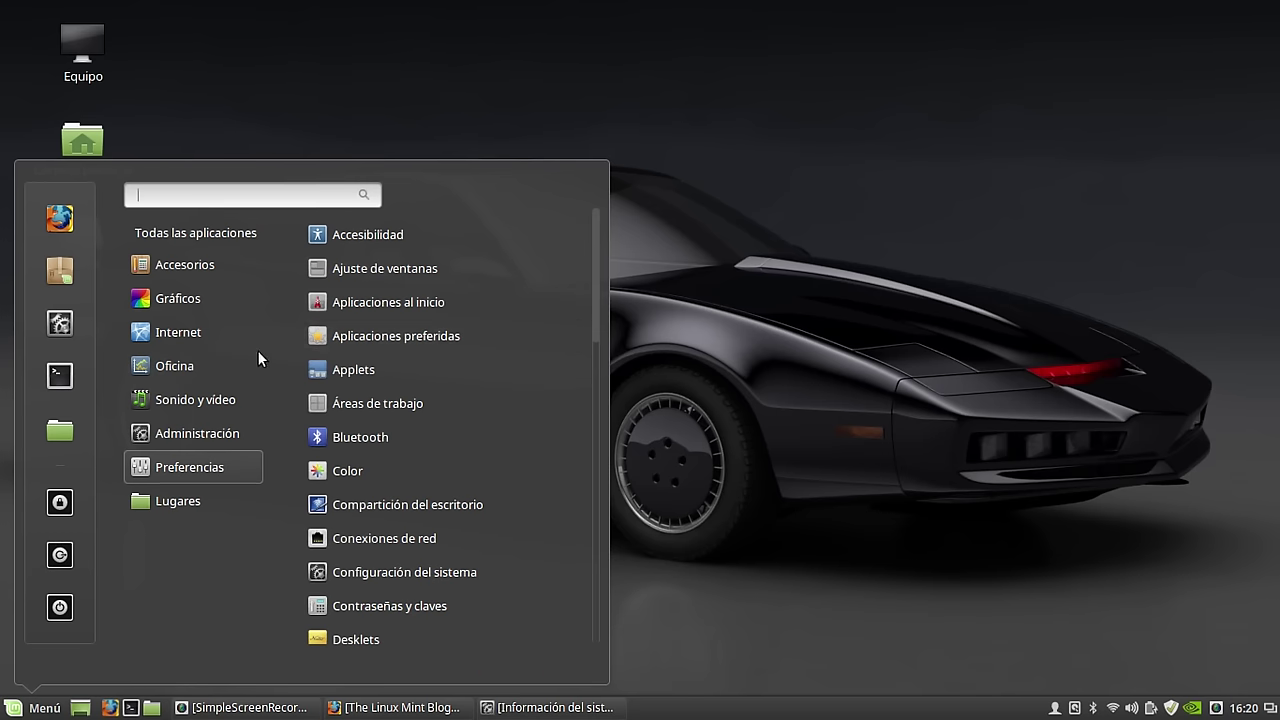
click(875, 187)
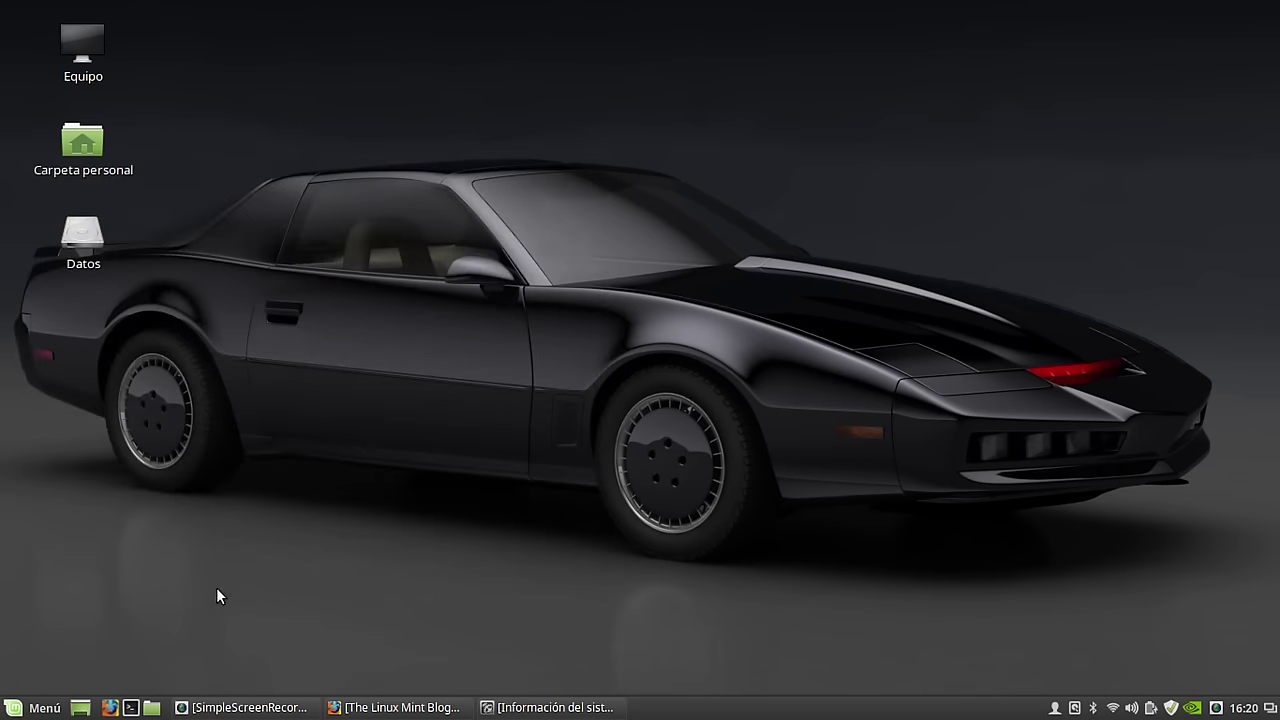
Open the home folder in the file manager, move its window slightly up and to the left, and close it.
click(151, 707)
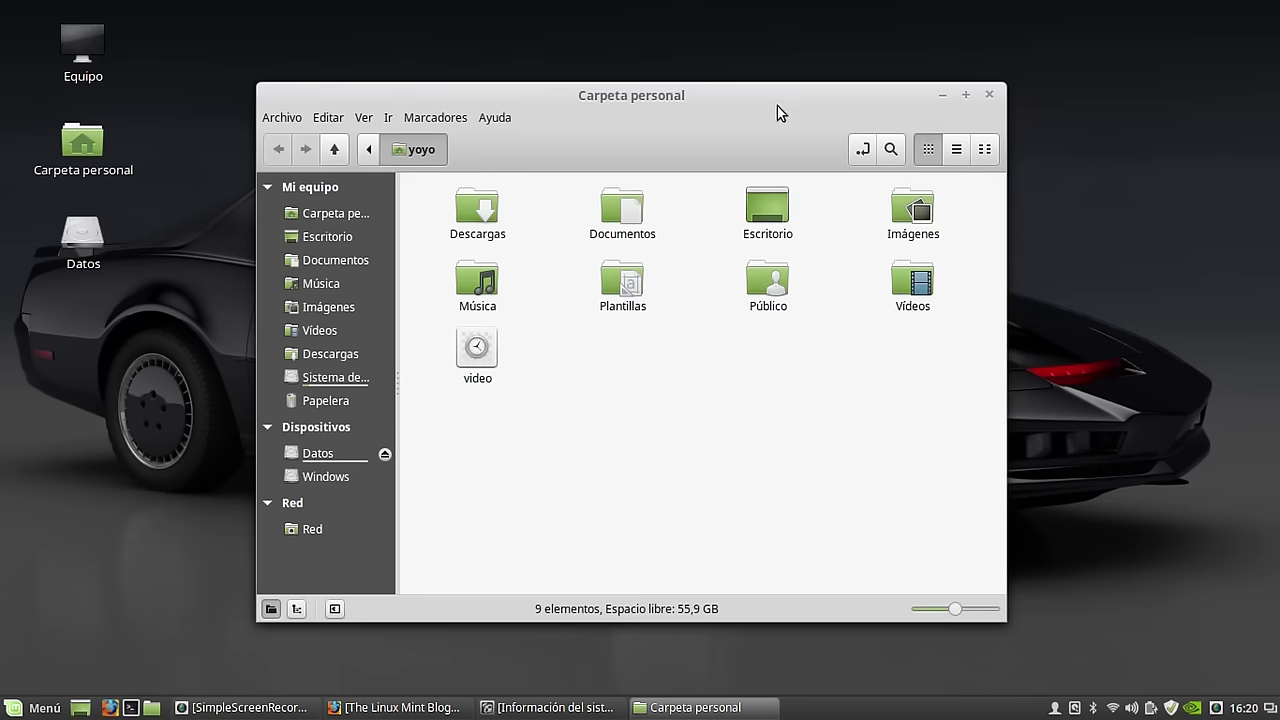
drag(752, 101, 717, 87)
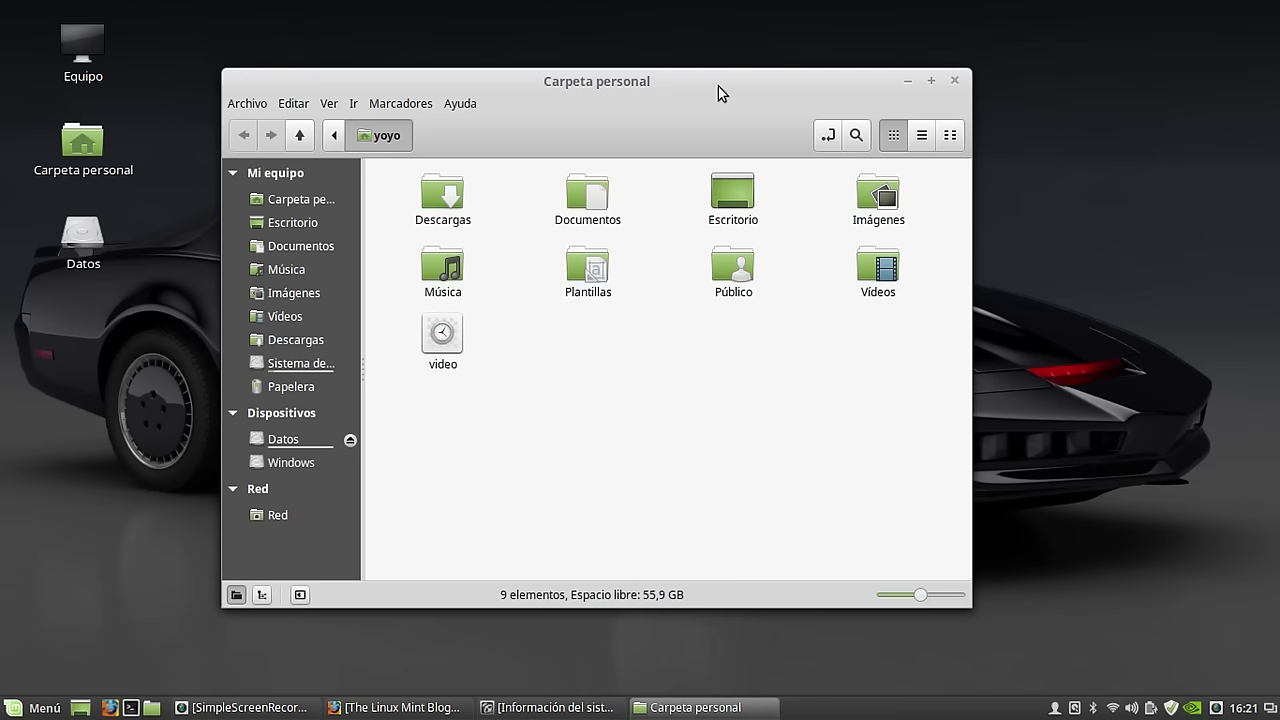
click(957, 80)
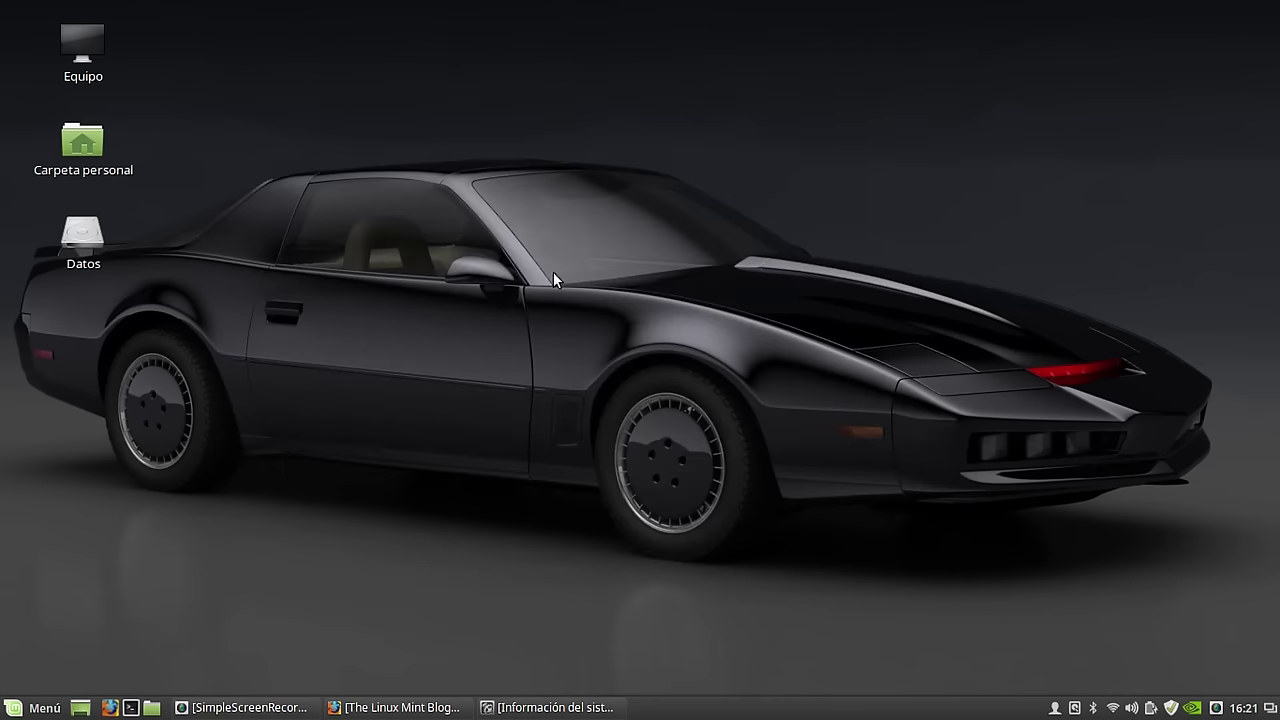
Examine the installed programs in the Accesorios and Gráficos application categories, and close the application list.
click(34, 708)
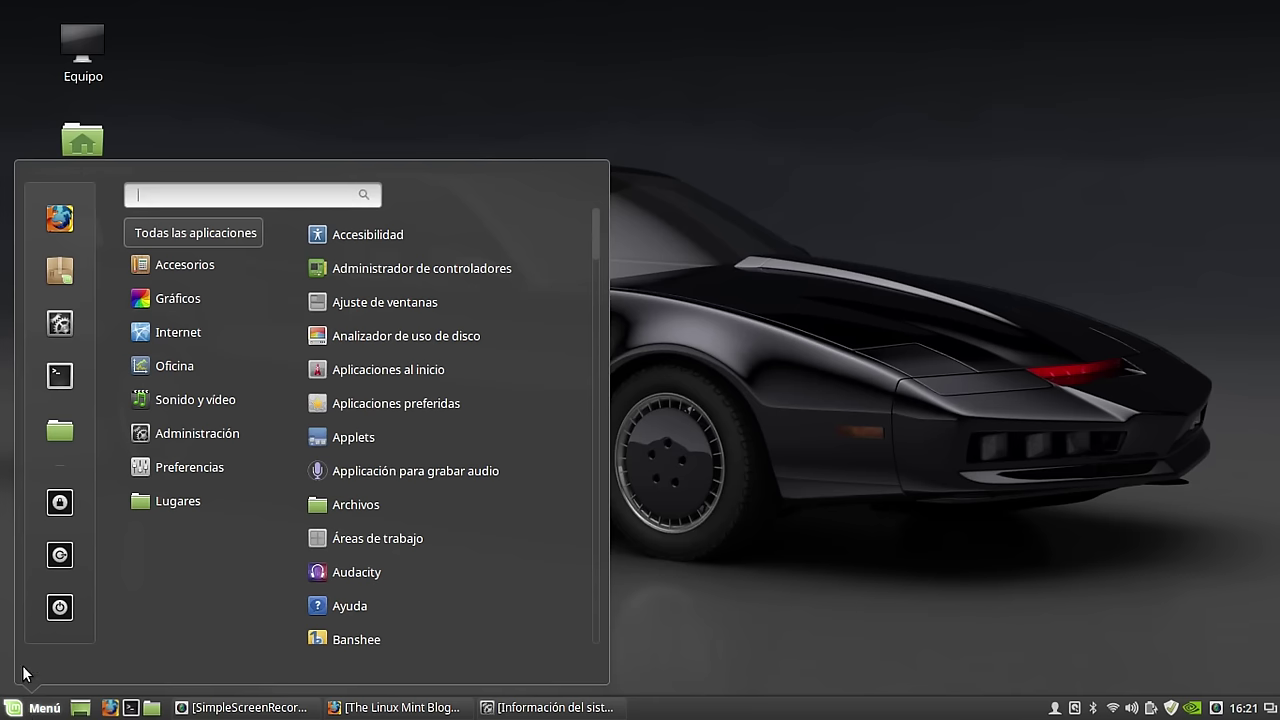
mouse_move(183, 270)
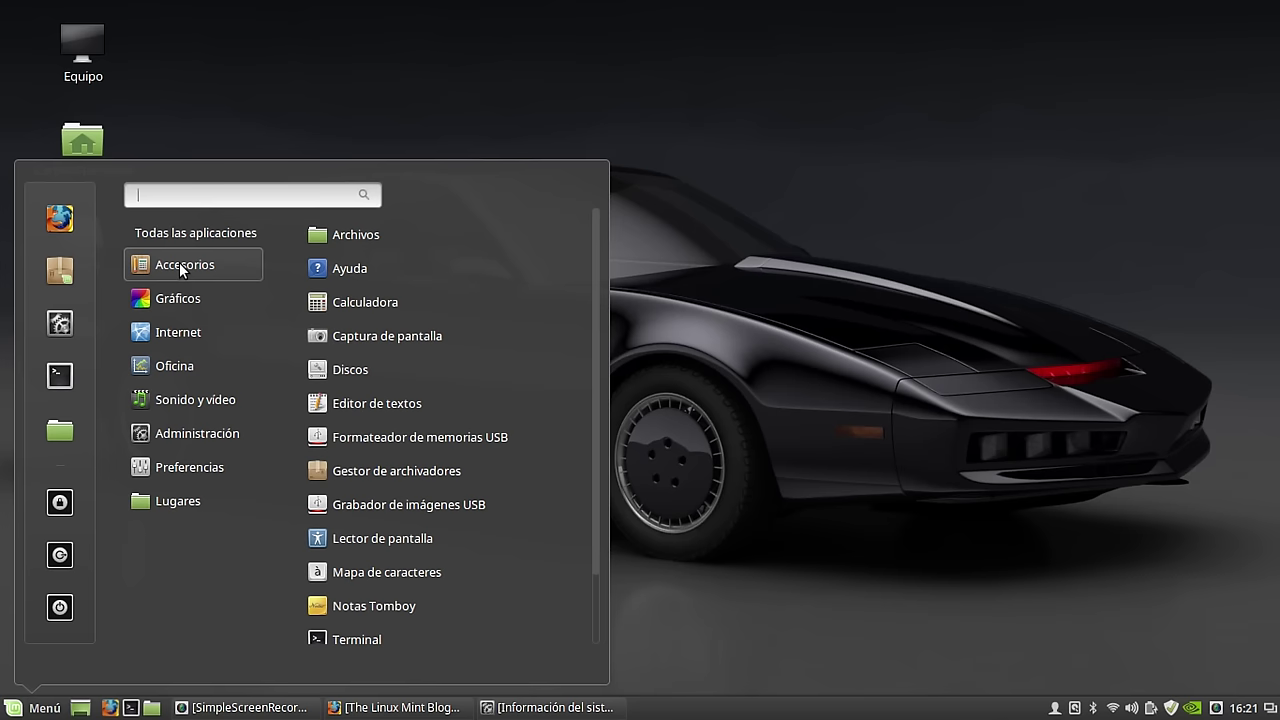
mouse_move(220, 300)
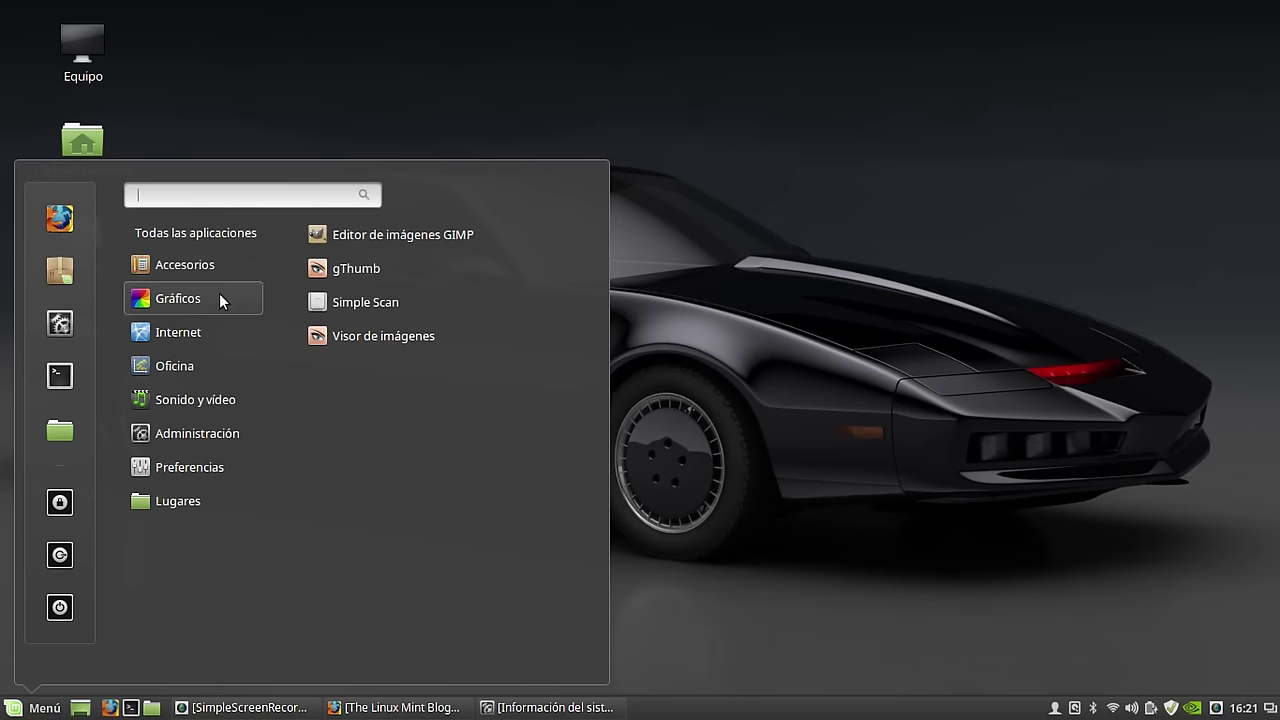
click(390, 29)
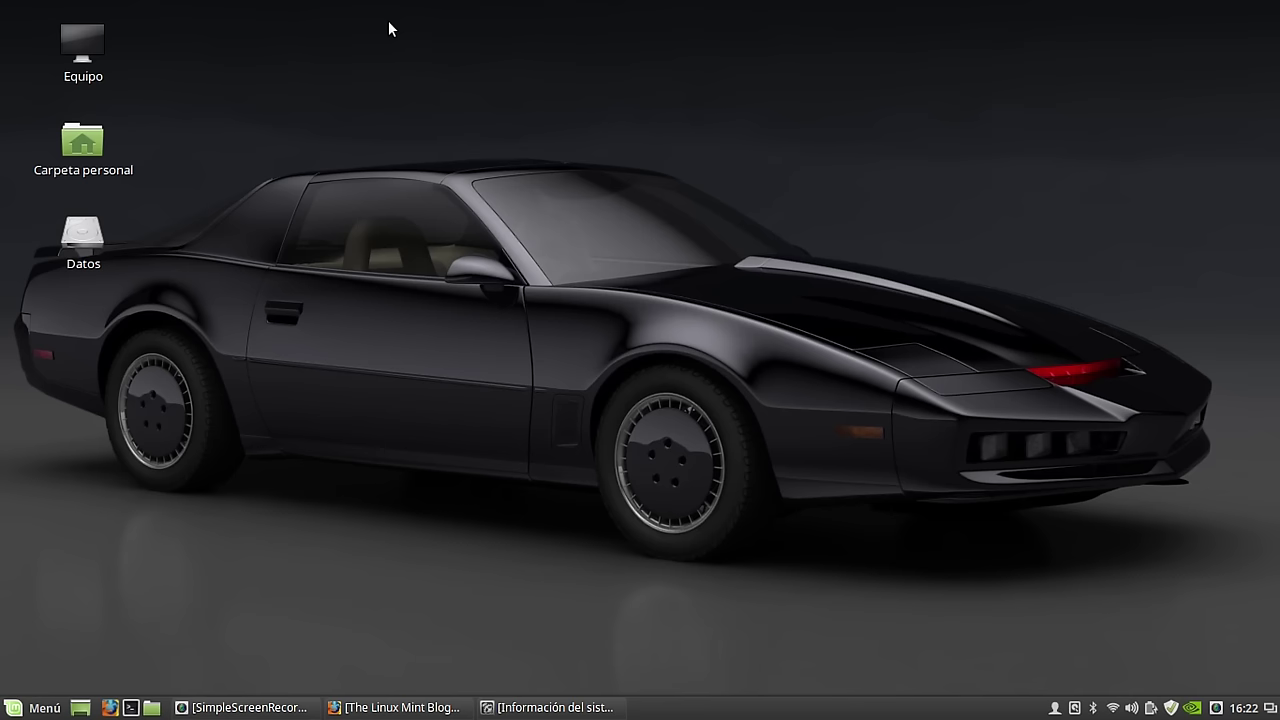
click(385, 707)
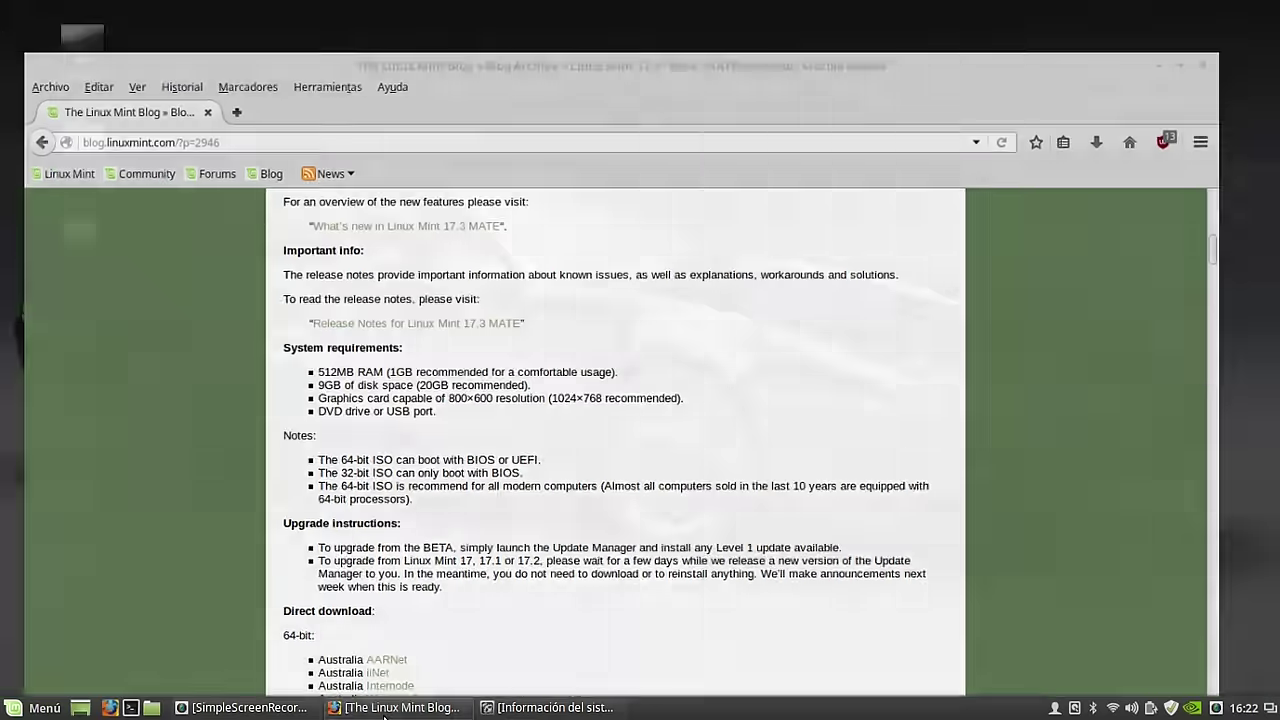
click(385, 707)
Open the system settings from the start menu, view the Fondos page and return to the settings overview.
click(35, 707)
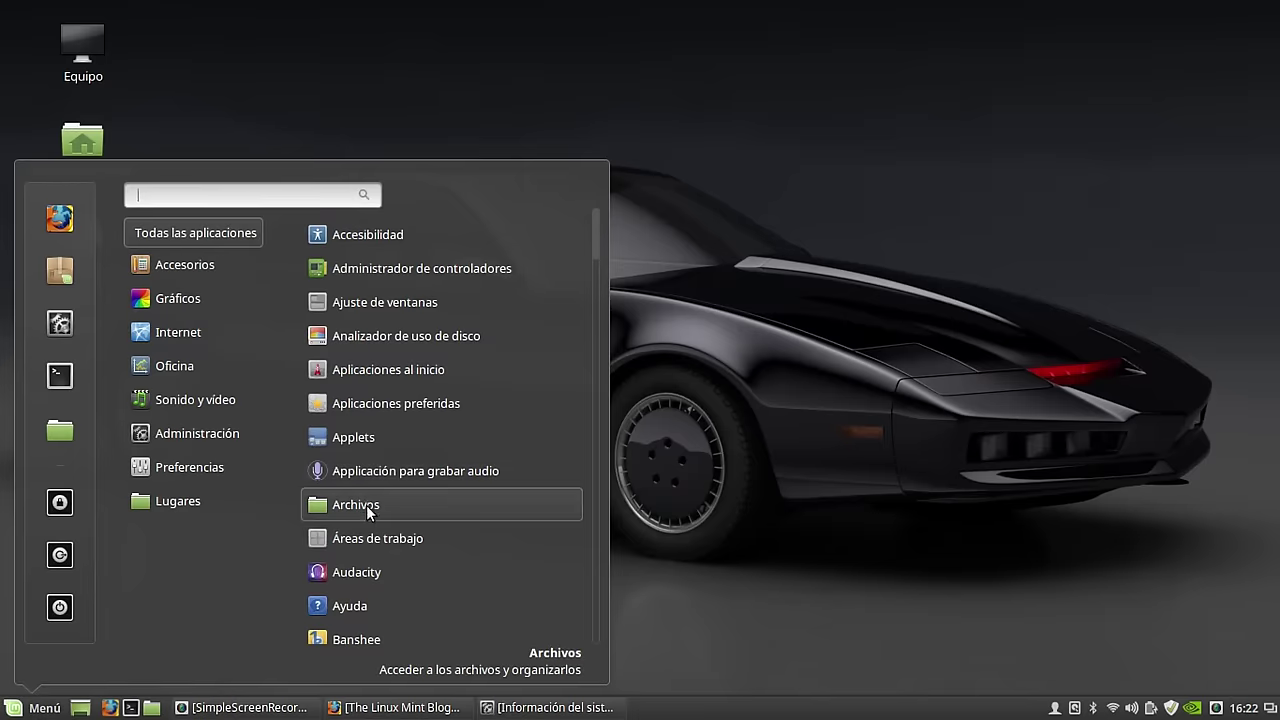
mouse_move(206, 431)
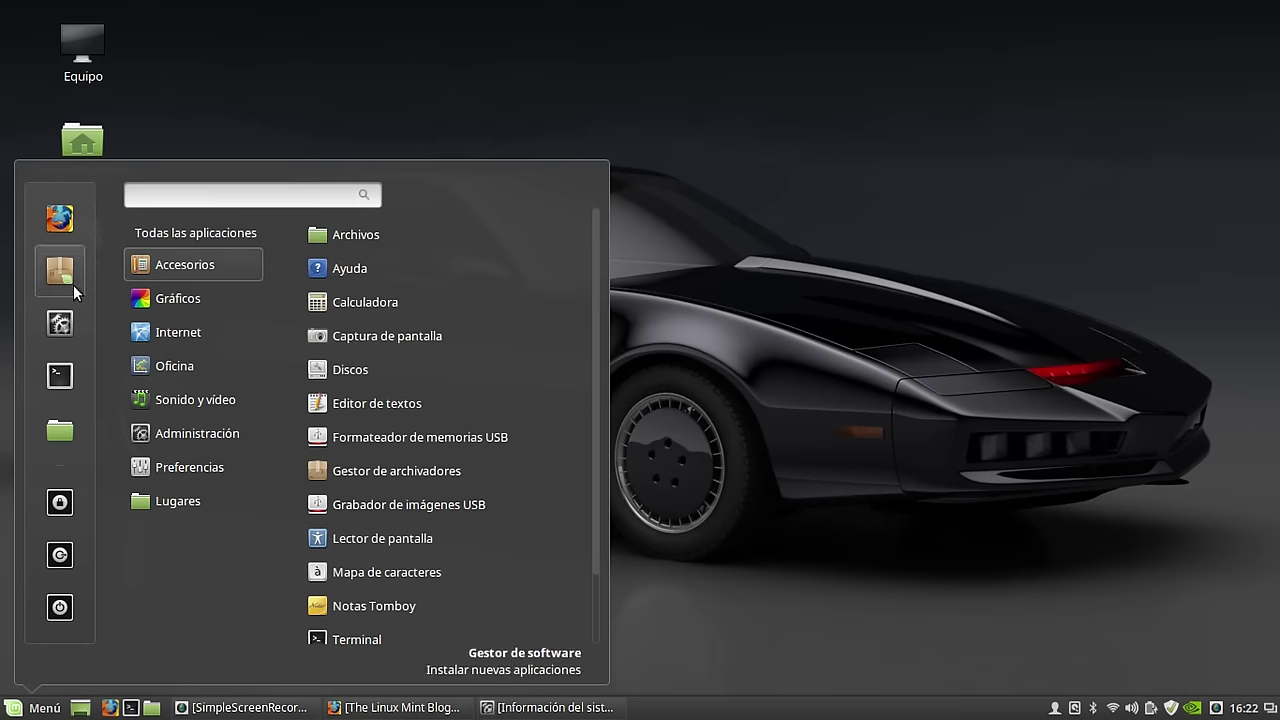
click(61, 323)
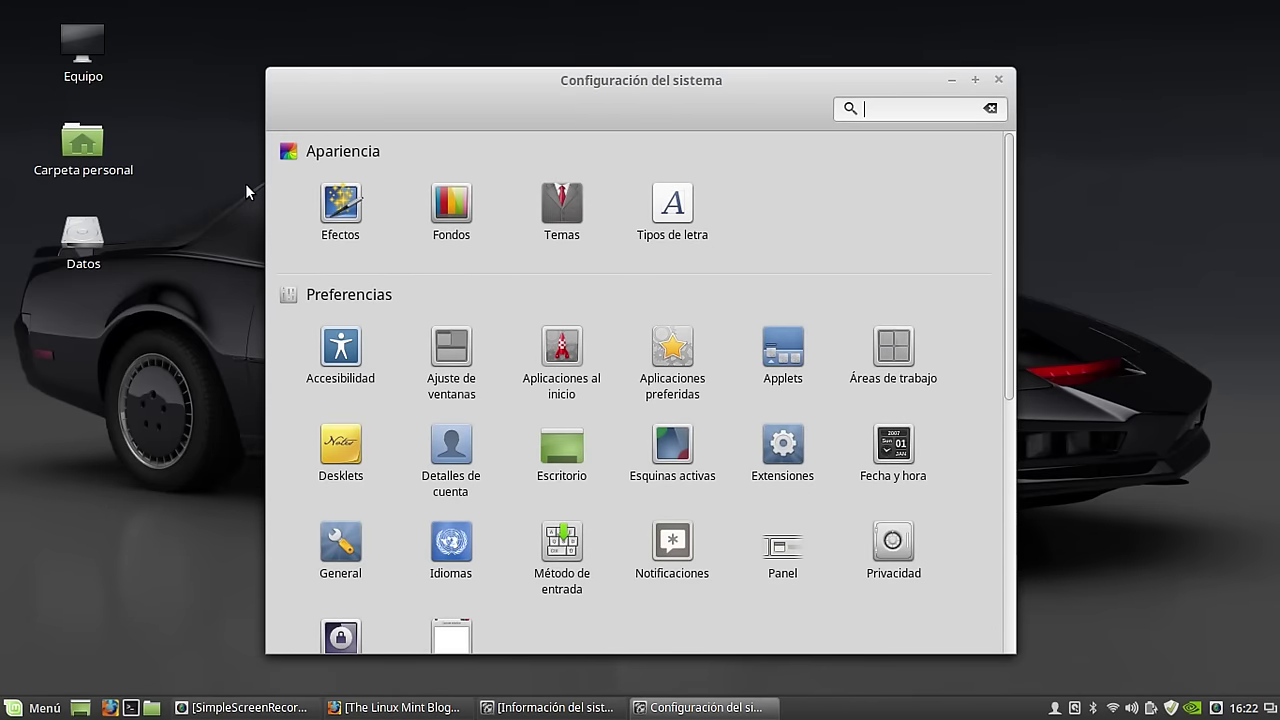
click(465, 216)
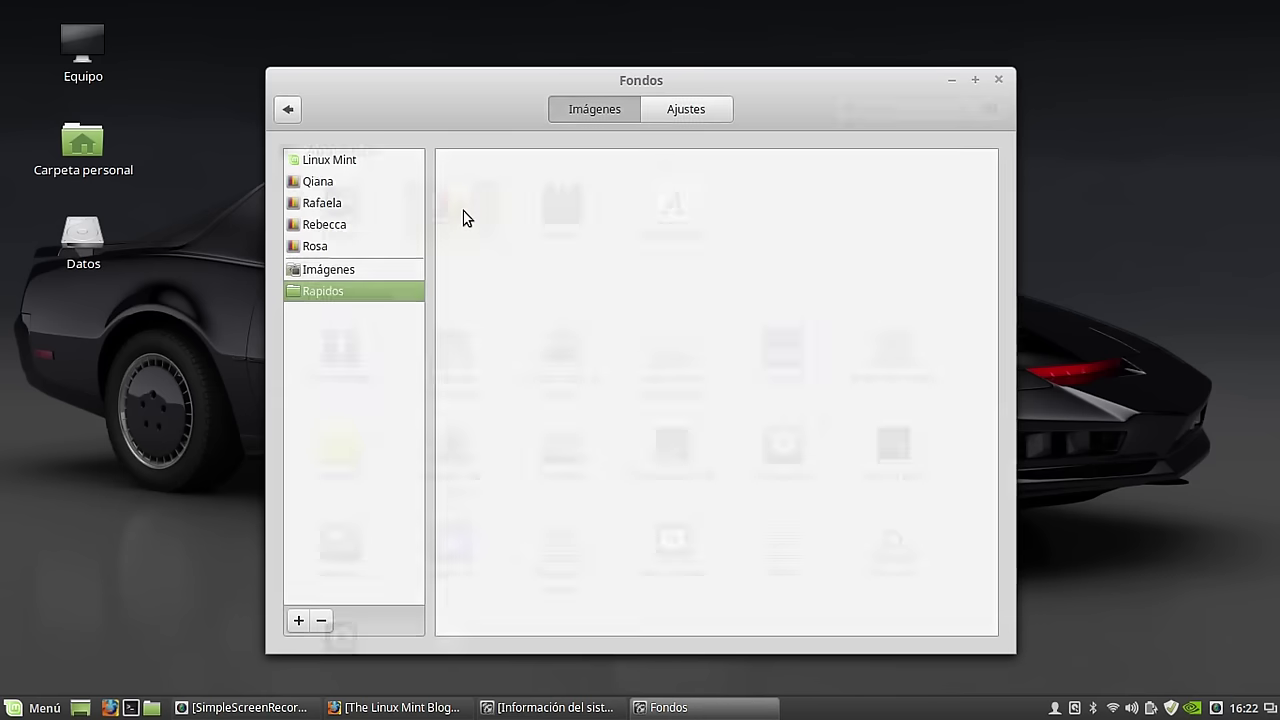
click(297, 110)
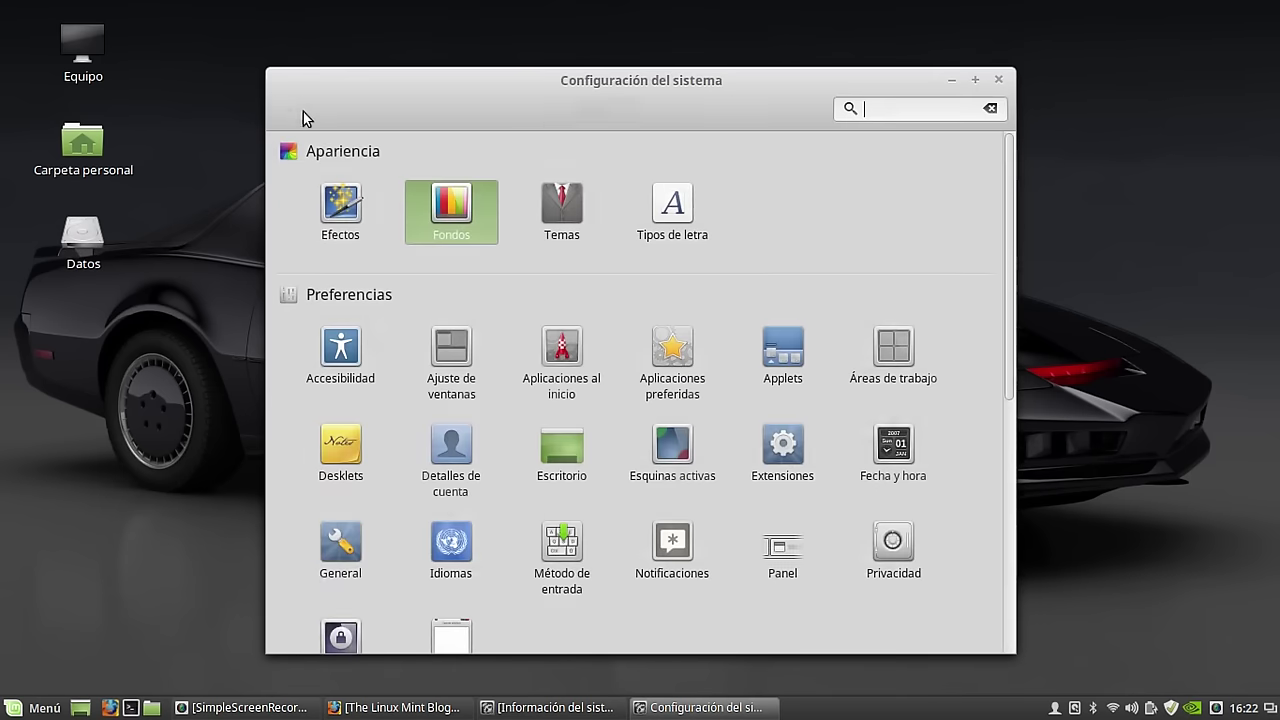
Examine the Temas settings and the available Escritorio themes, and return to the settings overview.
click(563, 220)
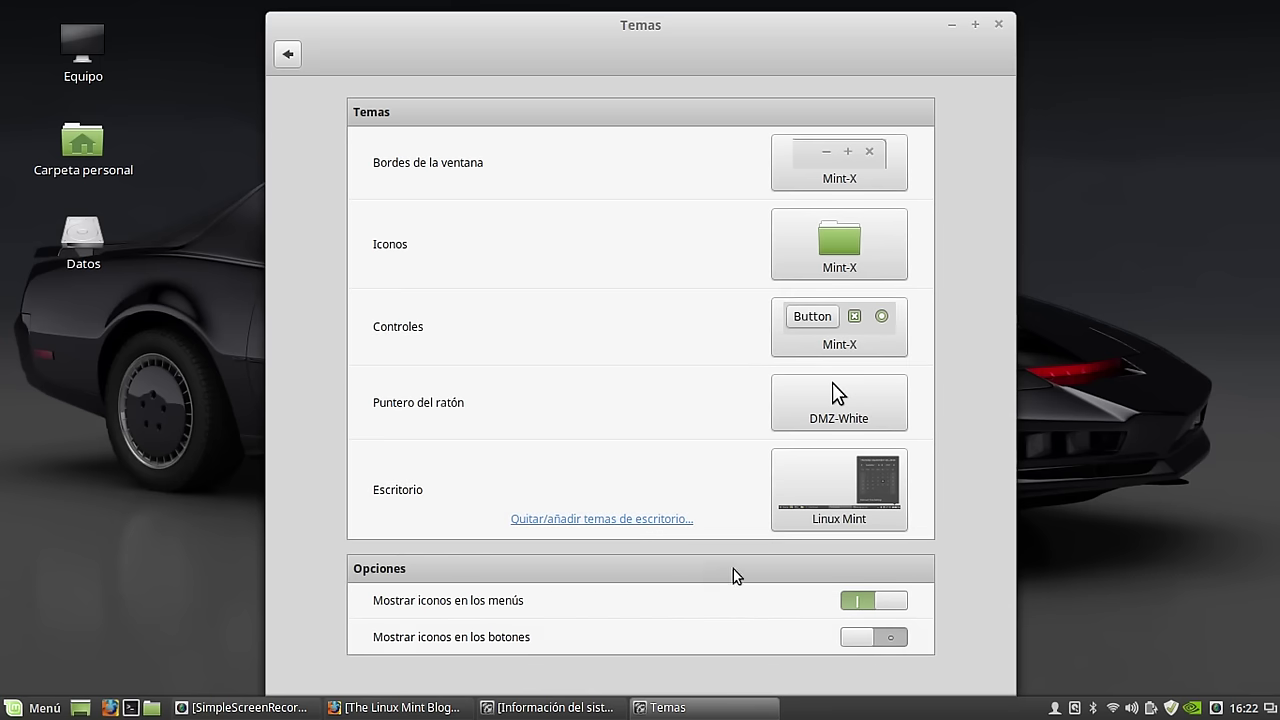
click(885, 492)
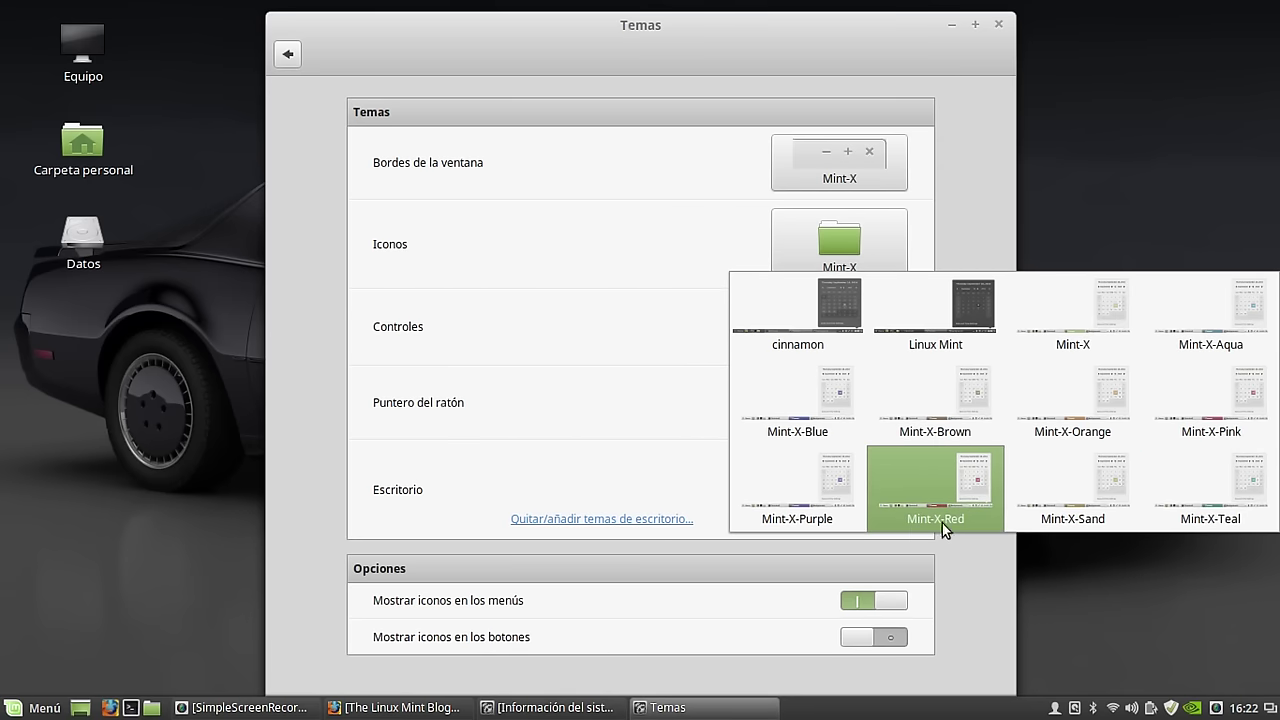
click(684, 41)
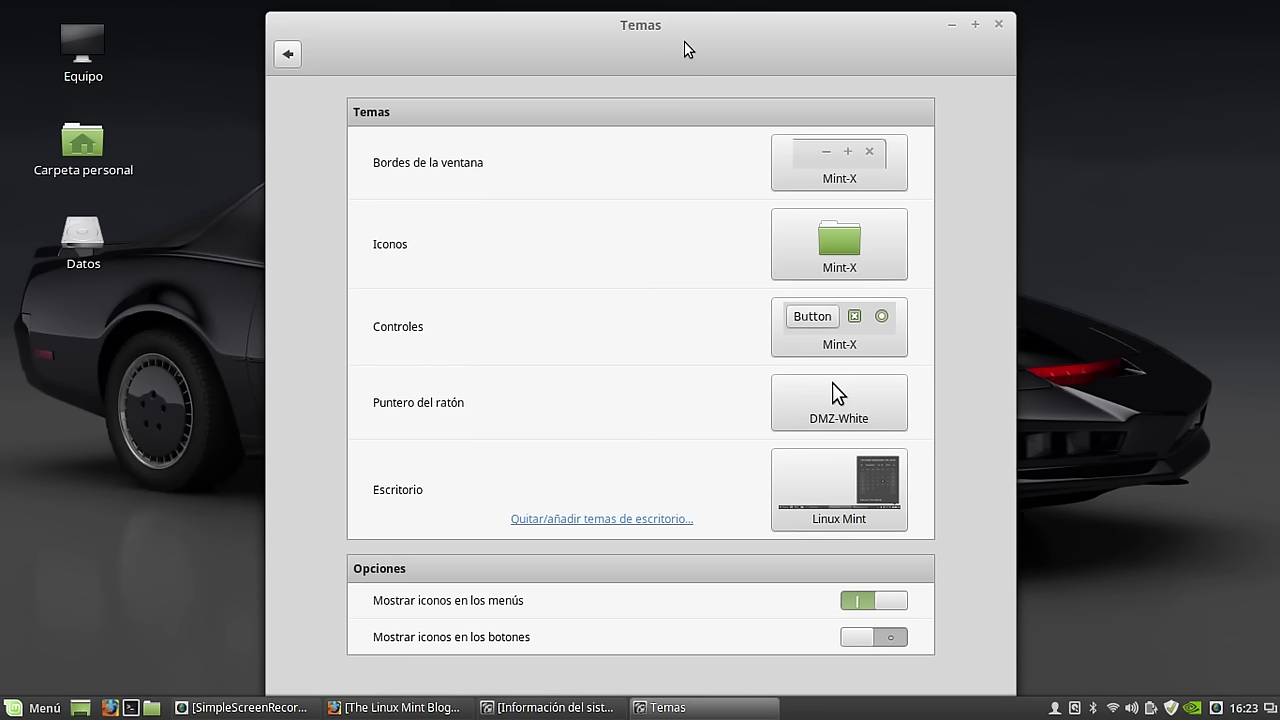
click(292, 54)
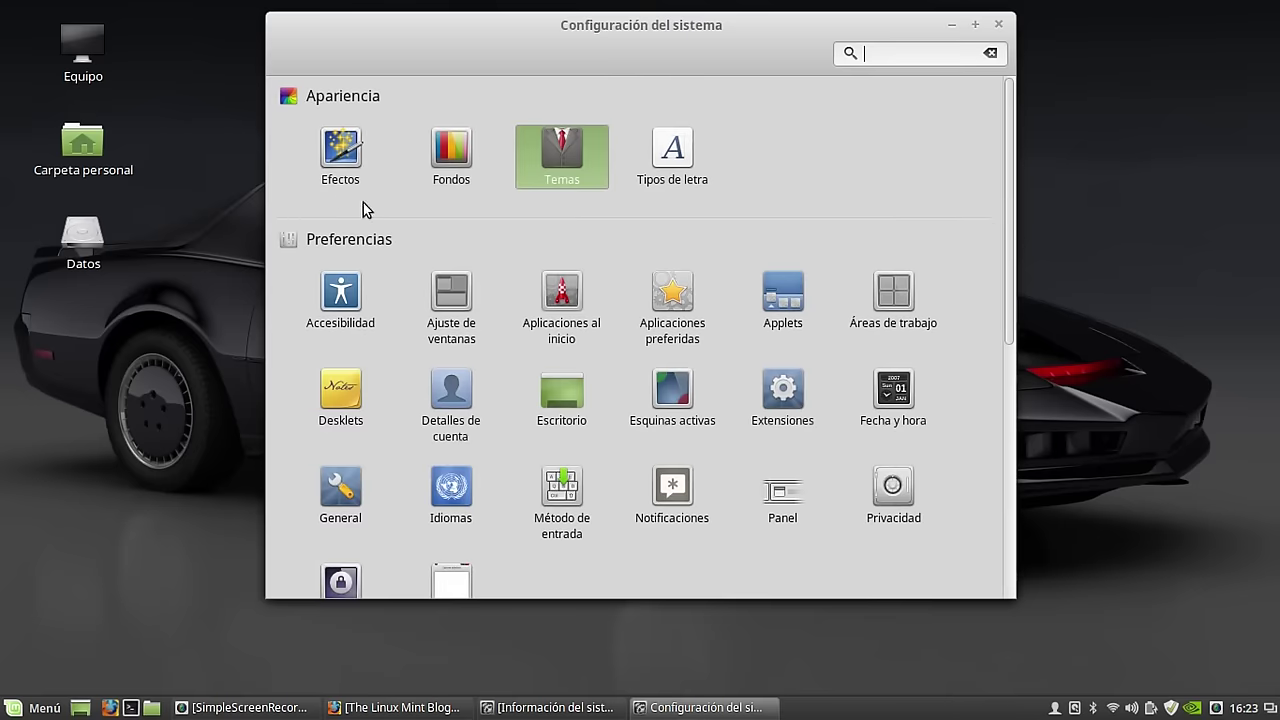
Set the desktop background to the Linux Mint 17.3 image from the Linux Mint collection and minimize the settings window.
click(440, 156)
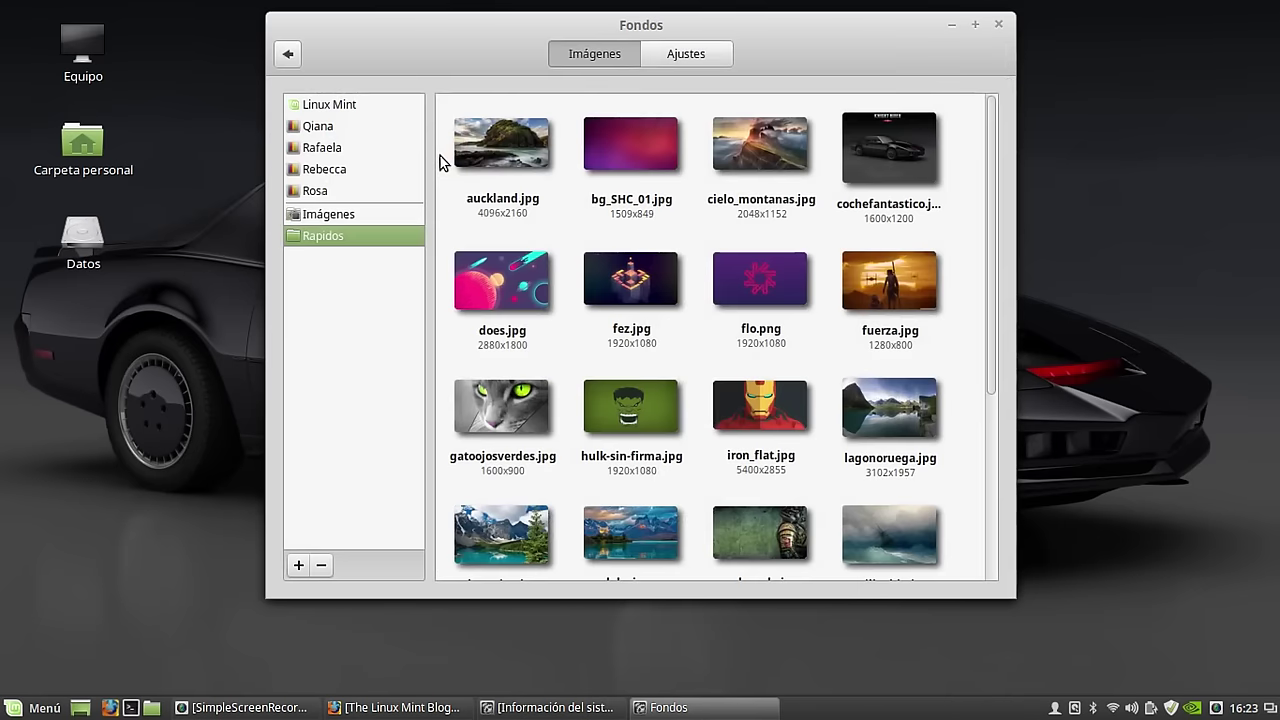
click(326, 108)
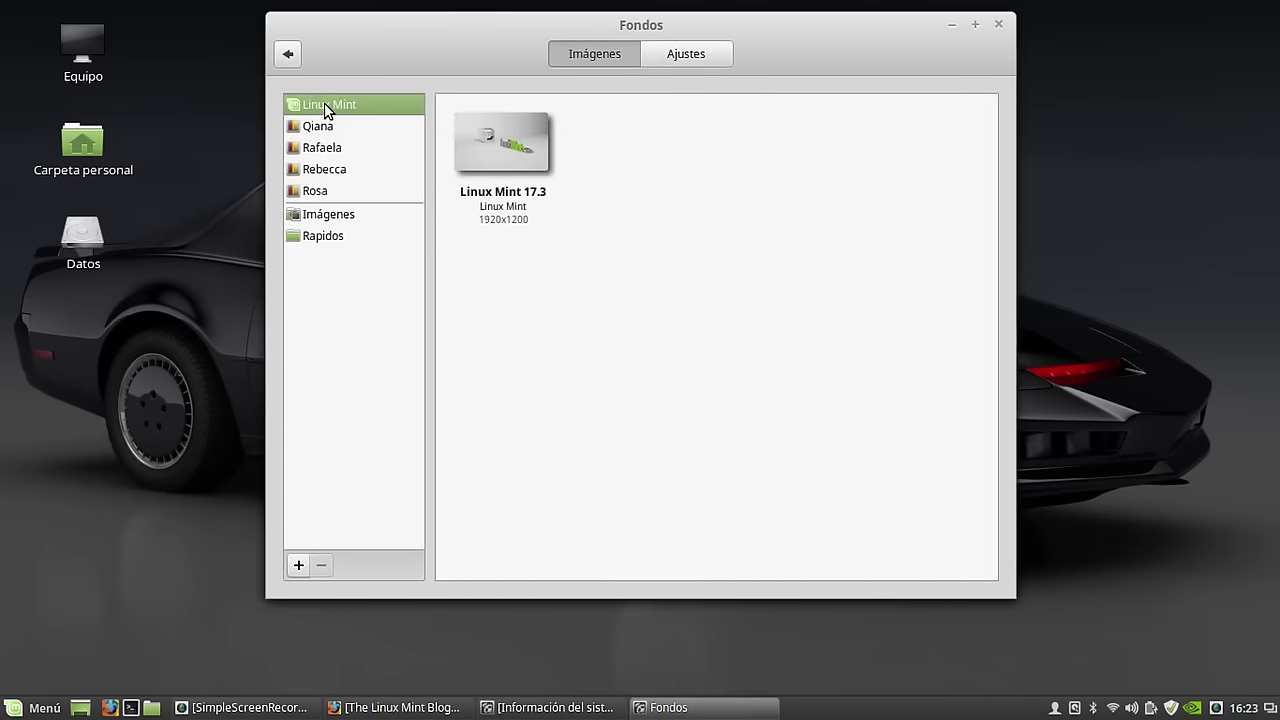
click(491, 158)
click(949, 26)
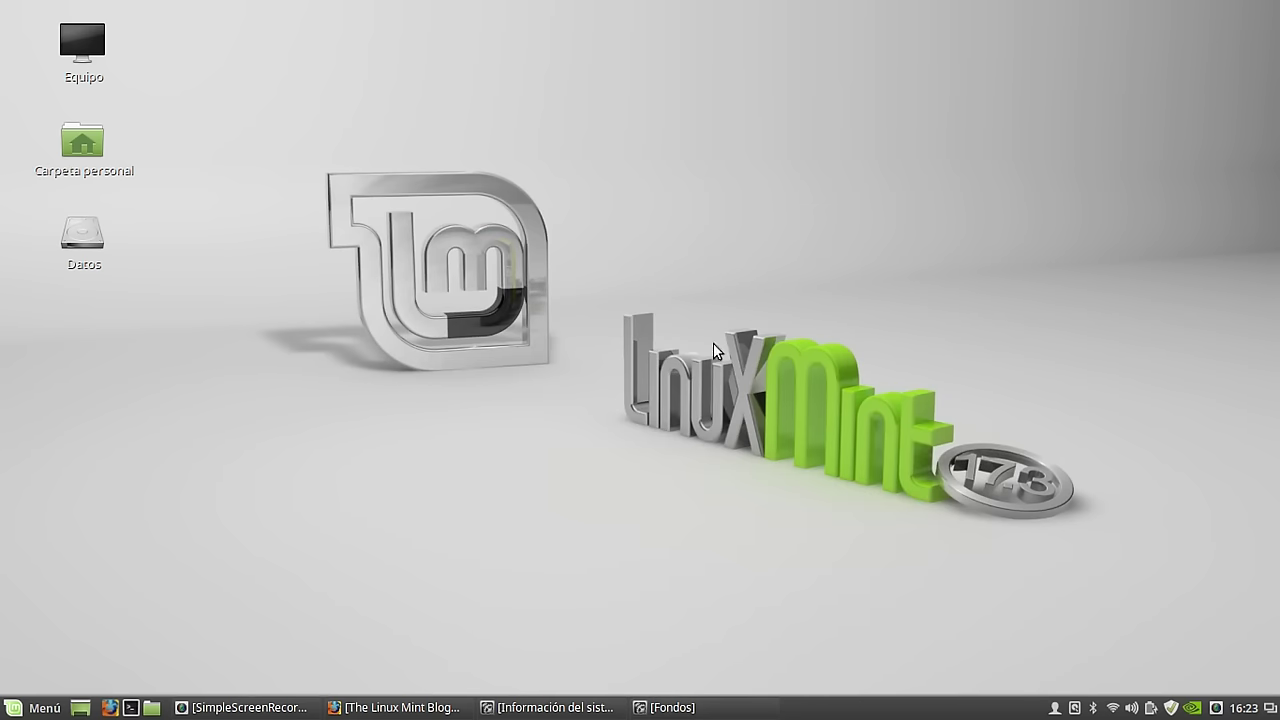
Restore the Fondos window and set the cochefantastico image from the Rapidos folder as the desktop background.
click(692, 708)
click(319, 238)
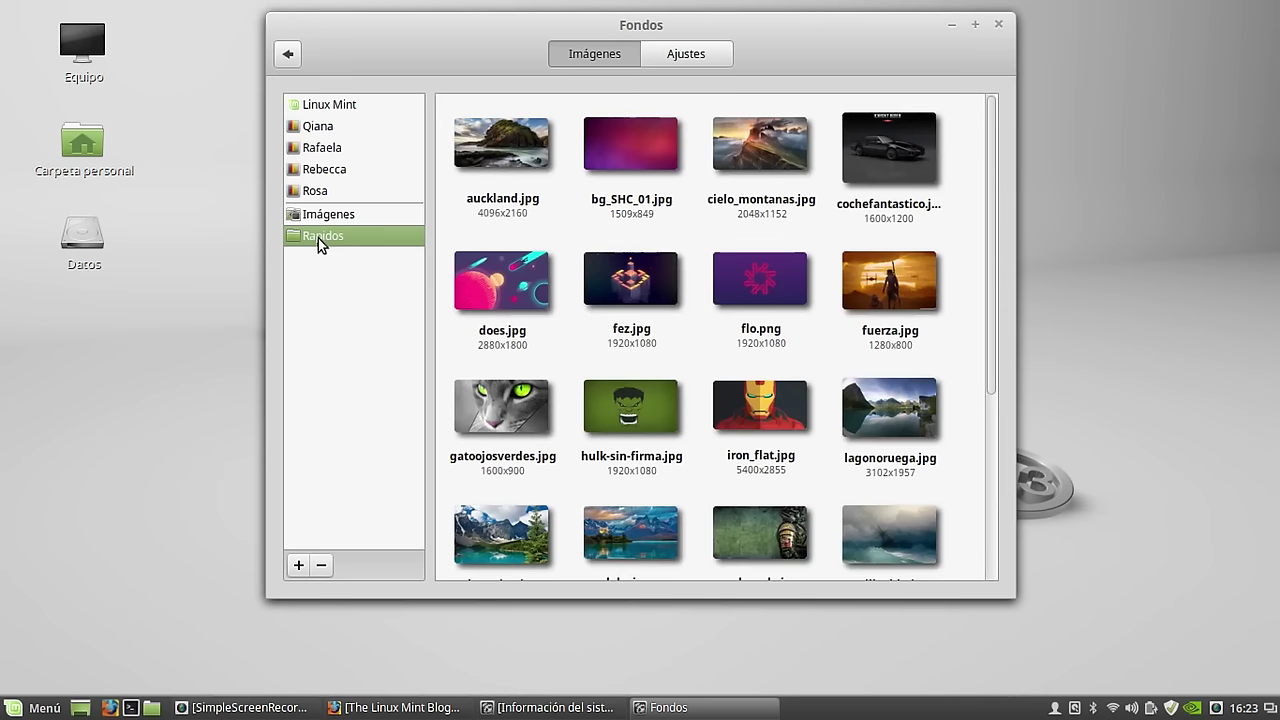
click(891, 152)
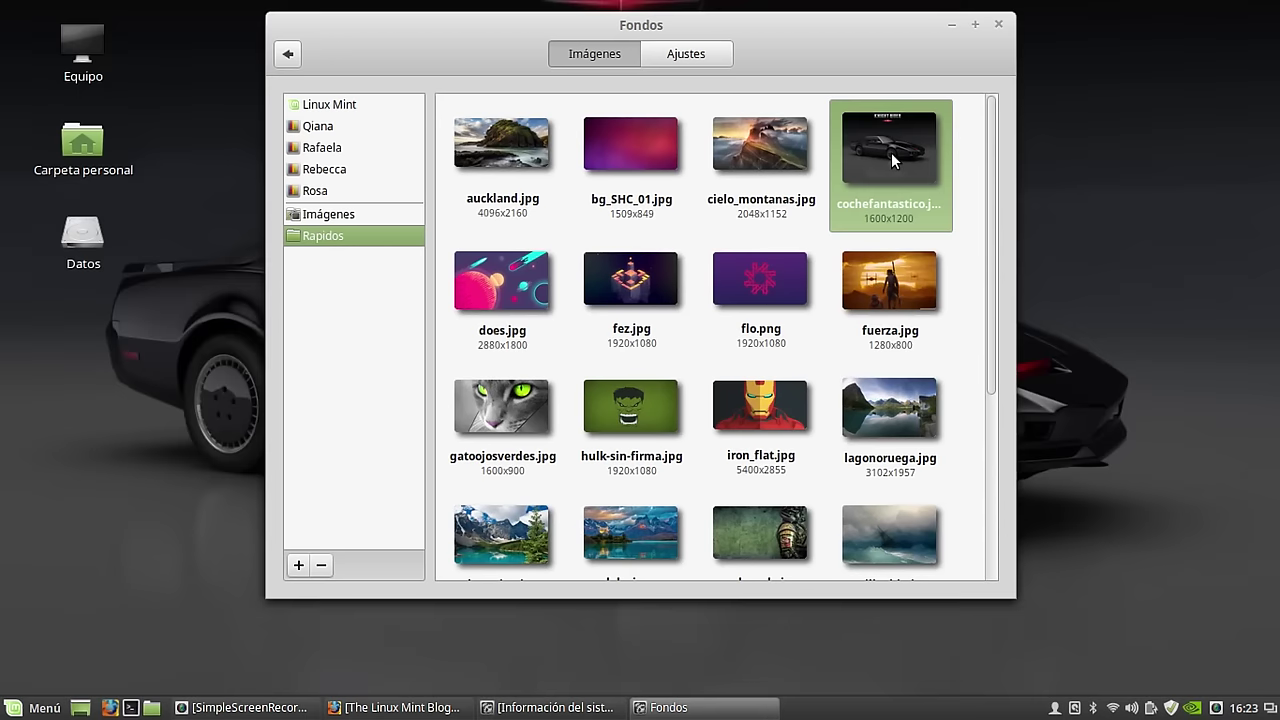
Set the background image's aspect ratio to Centrada and close the settings window.
click(703, 54)
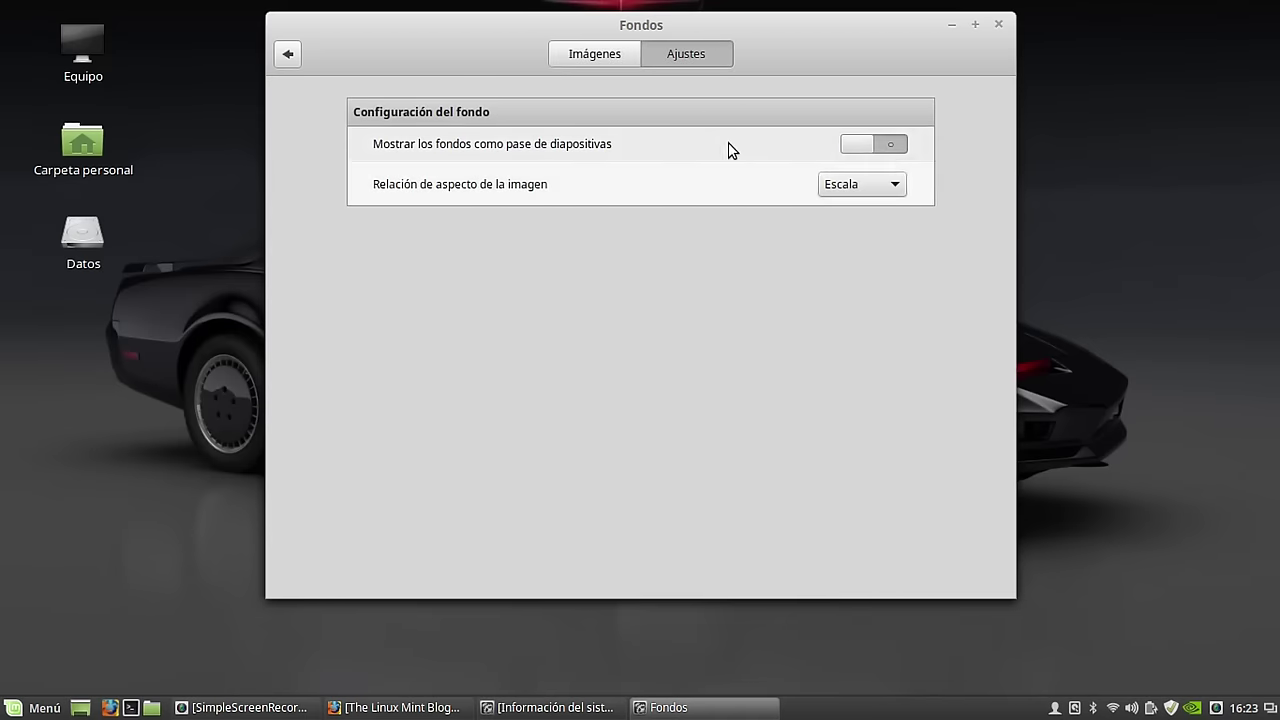
click(829, 187)
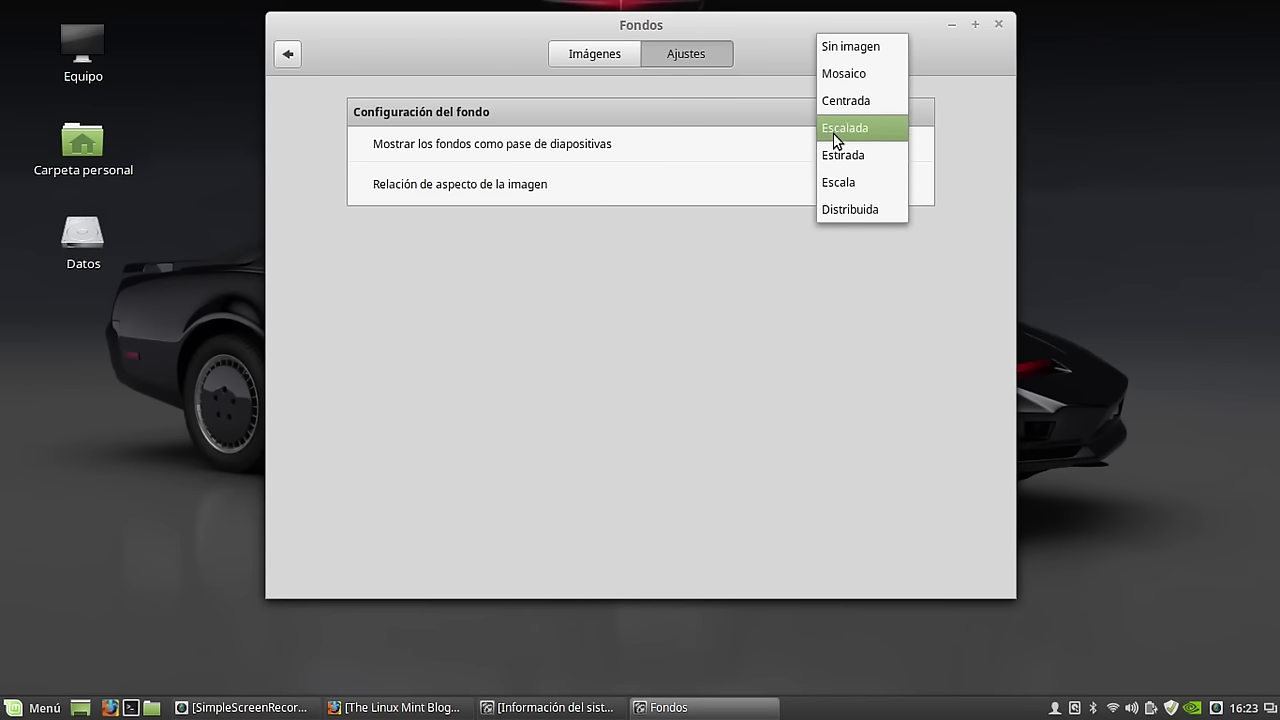
click(838, 101)
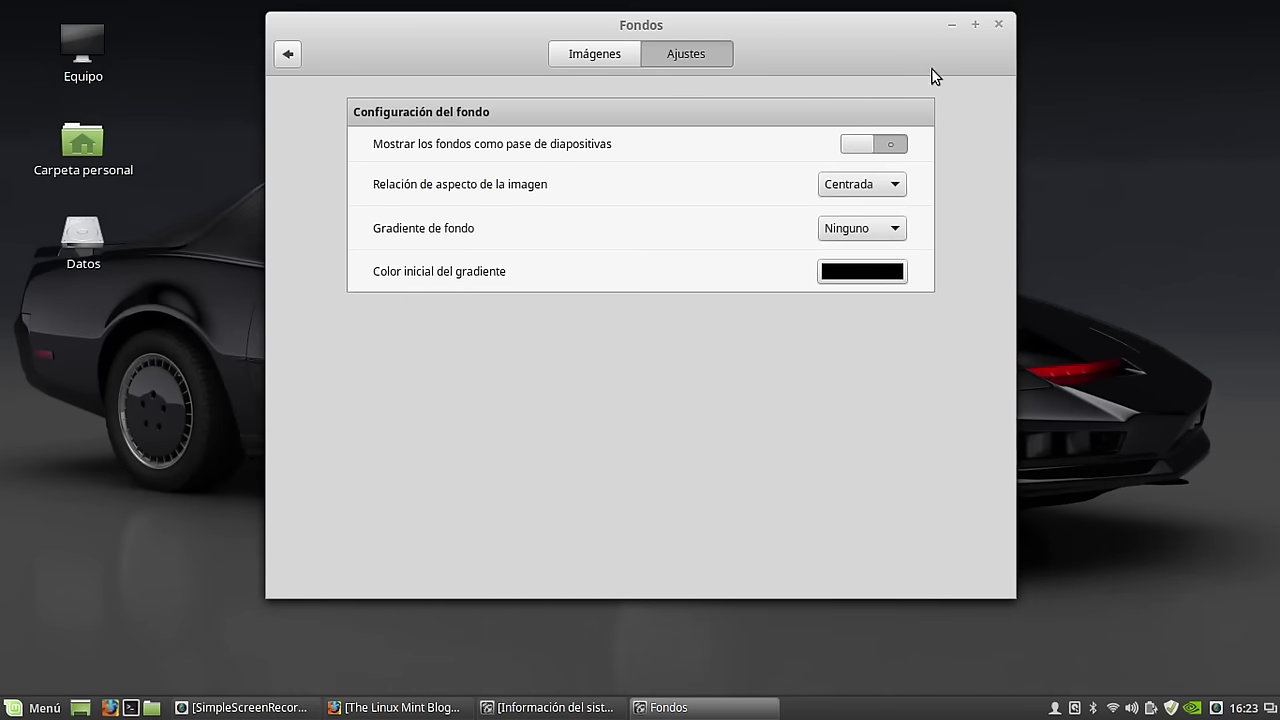
click(997, 25)
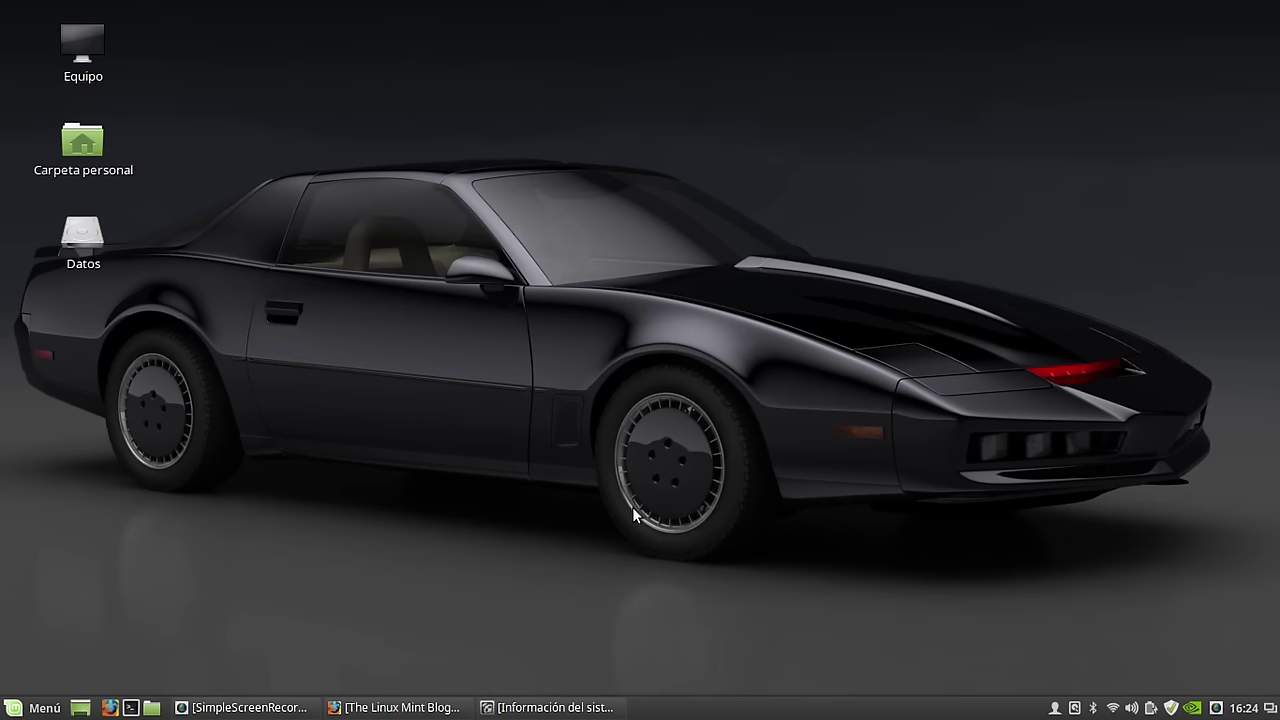
Review the system information window and close it.
click(544, 712)
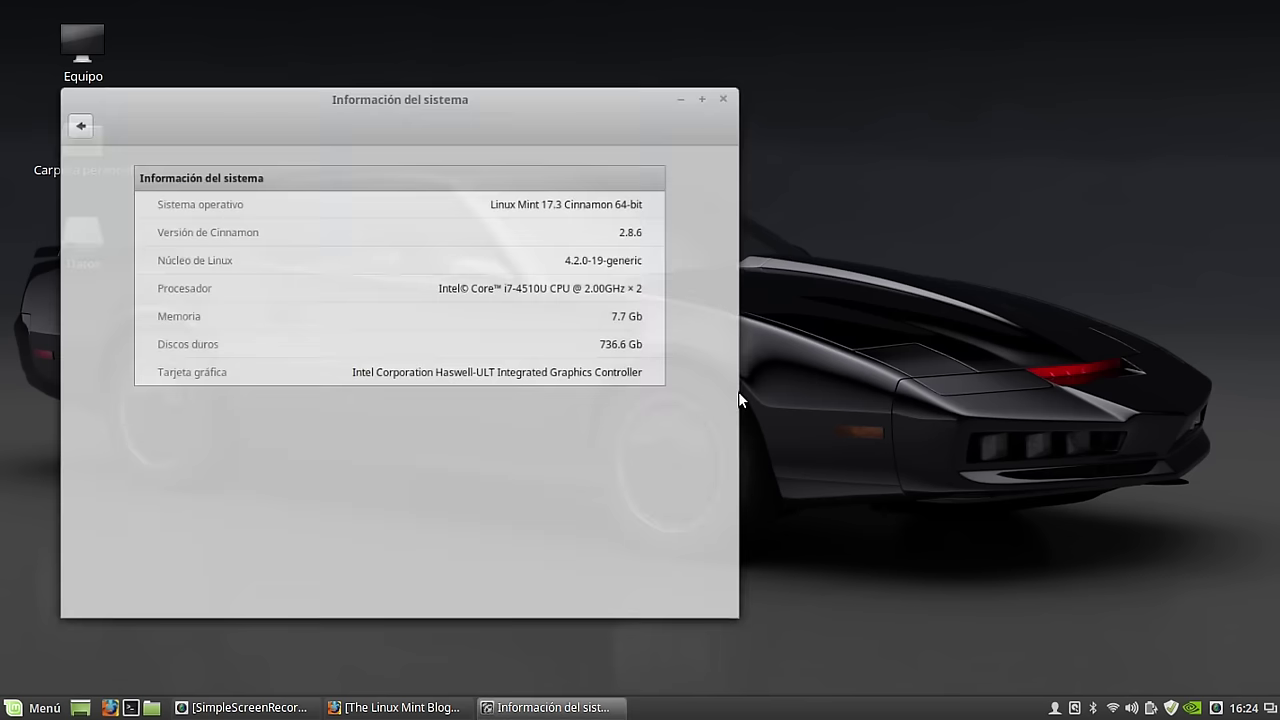
click(744, 30)
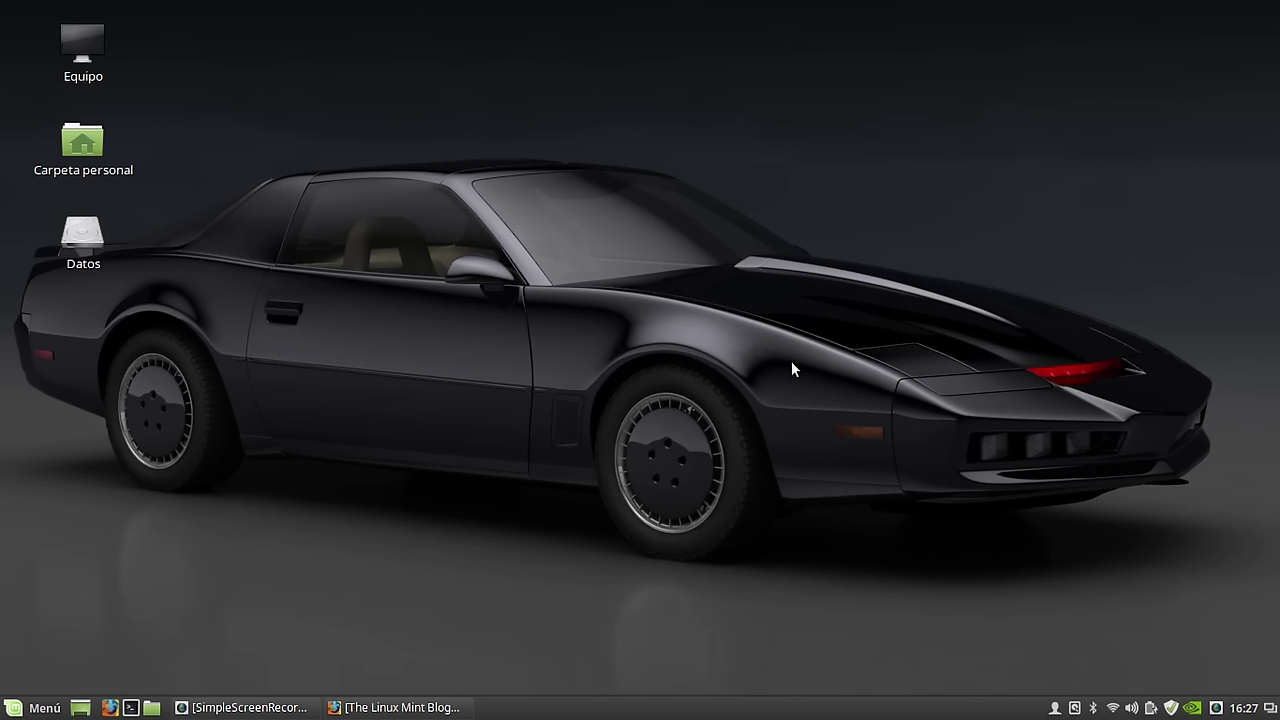
Open the NVIDIA X Server Settings, move the window up and to the left, examine the PRIME Profiles GPU choices and quit.
click(1193, 708)
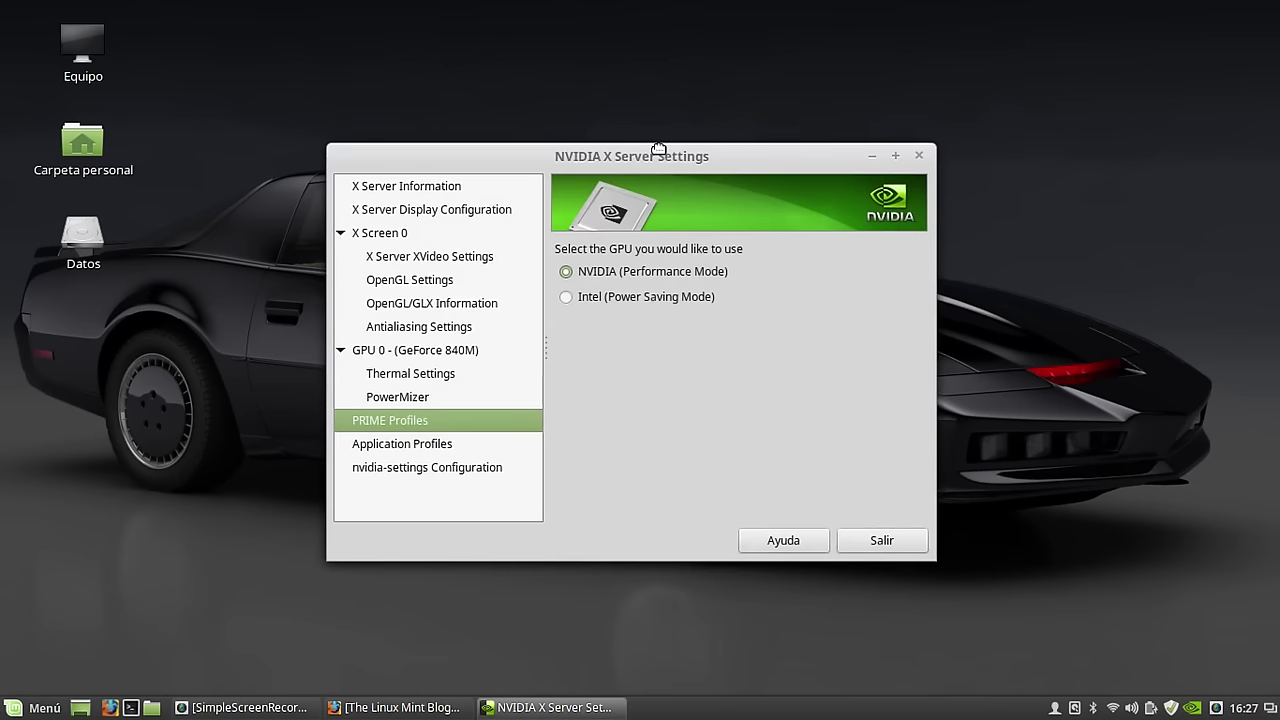
drag(659, 149, 570, 41)
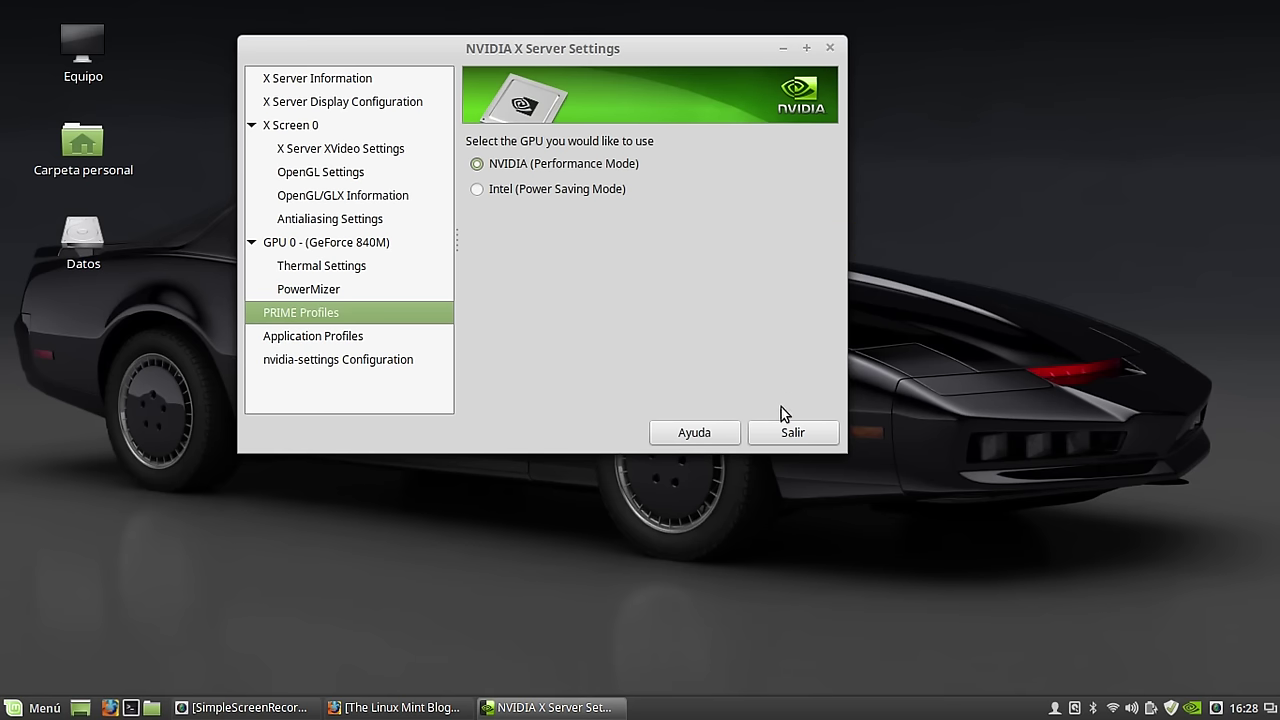
click(785, 436)
click(604, 284)
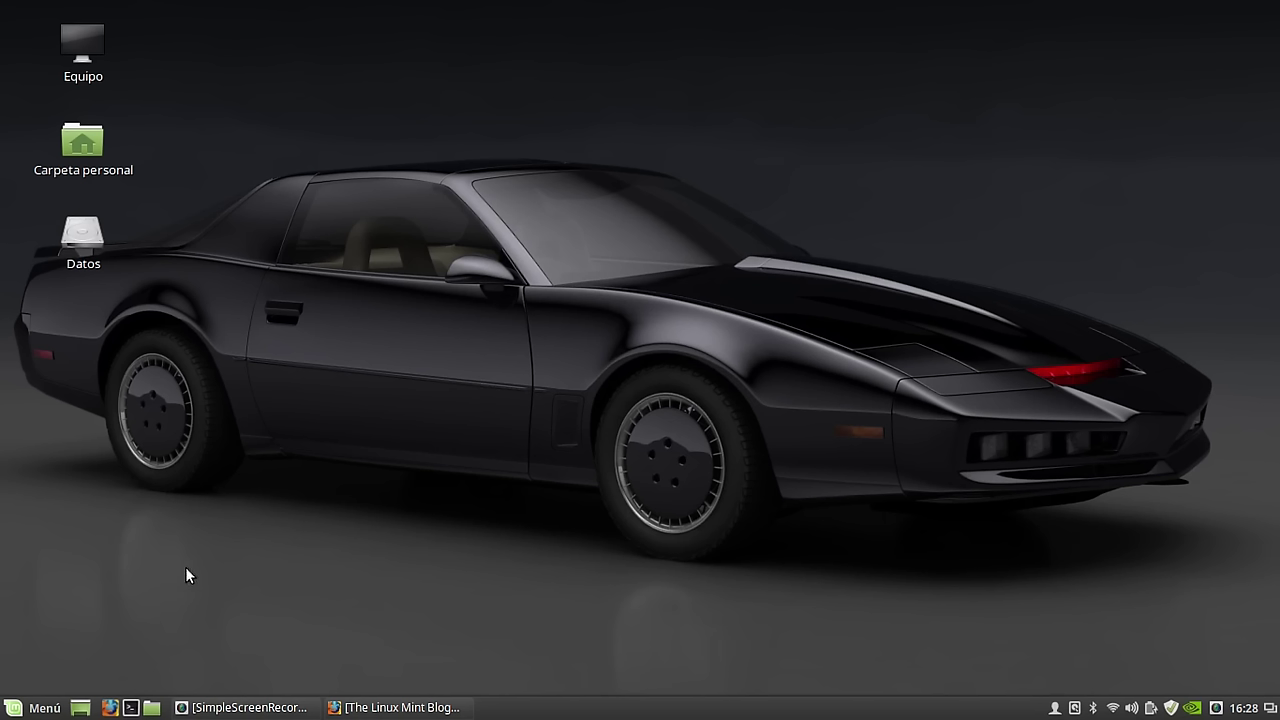
Launch the Synaptic package manager from the Administración applications and authenticate with the account password.
click(40, 707)
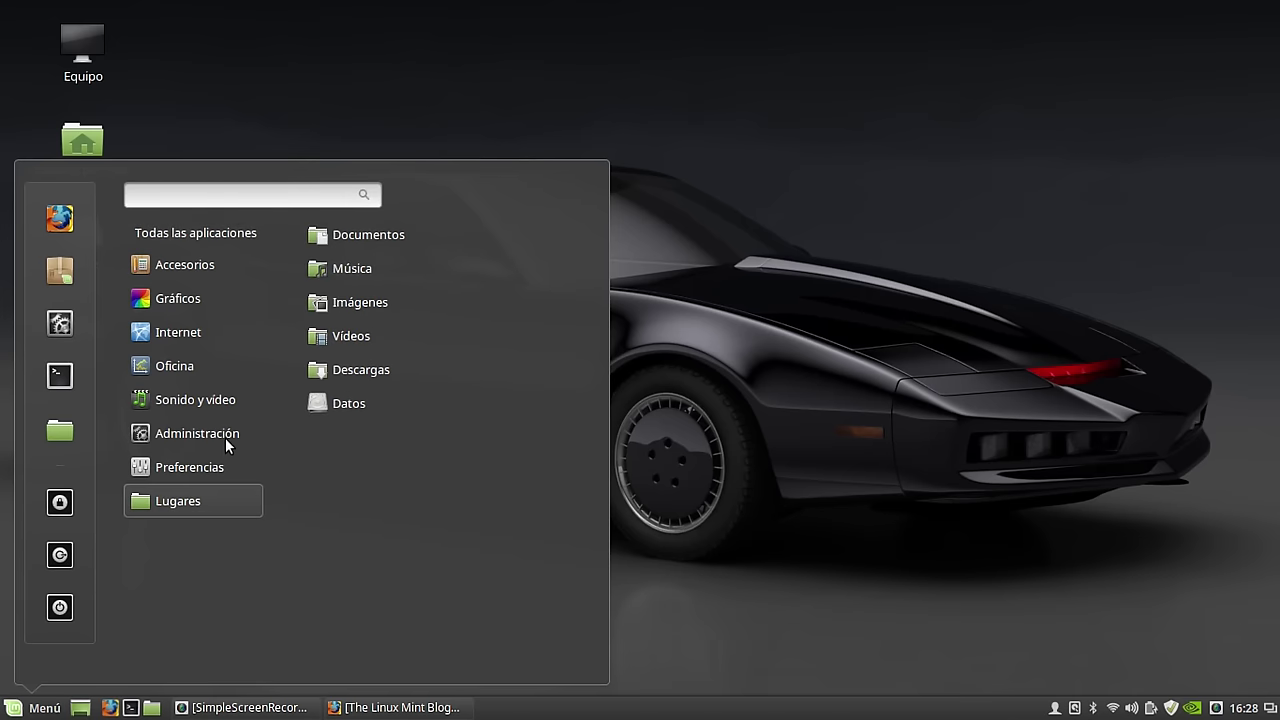
mouse_move(226, 440)
click(414, 406)
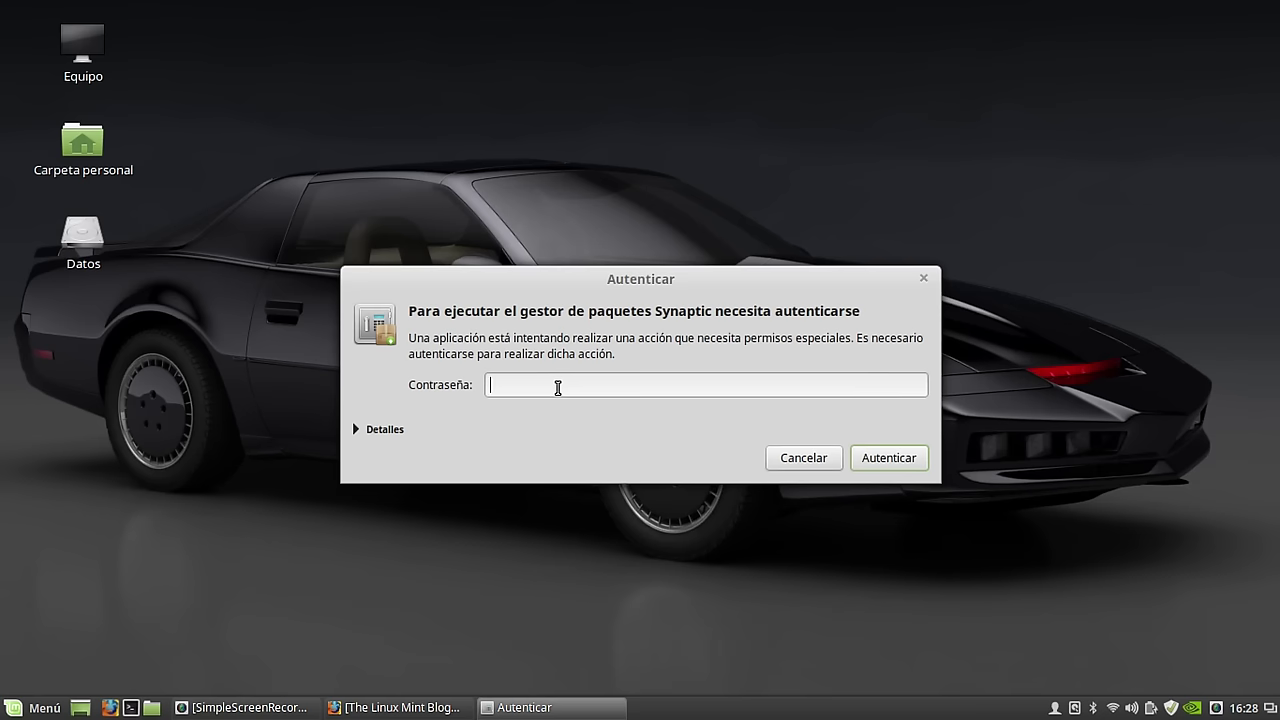
text(•••••••)
key(Return)
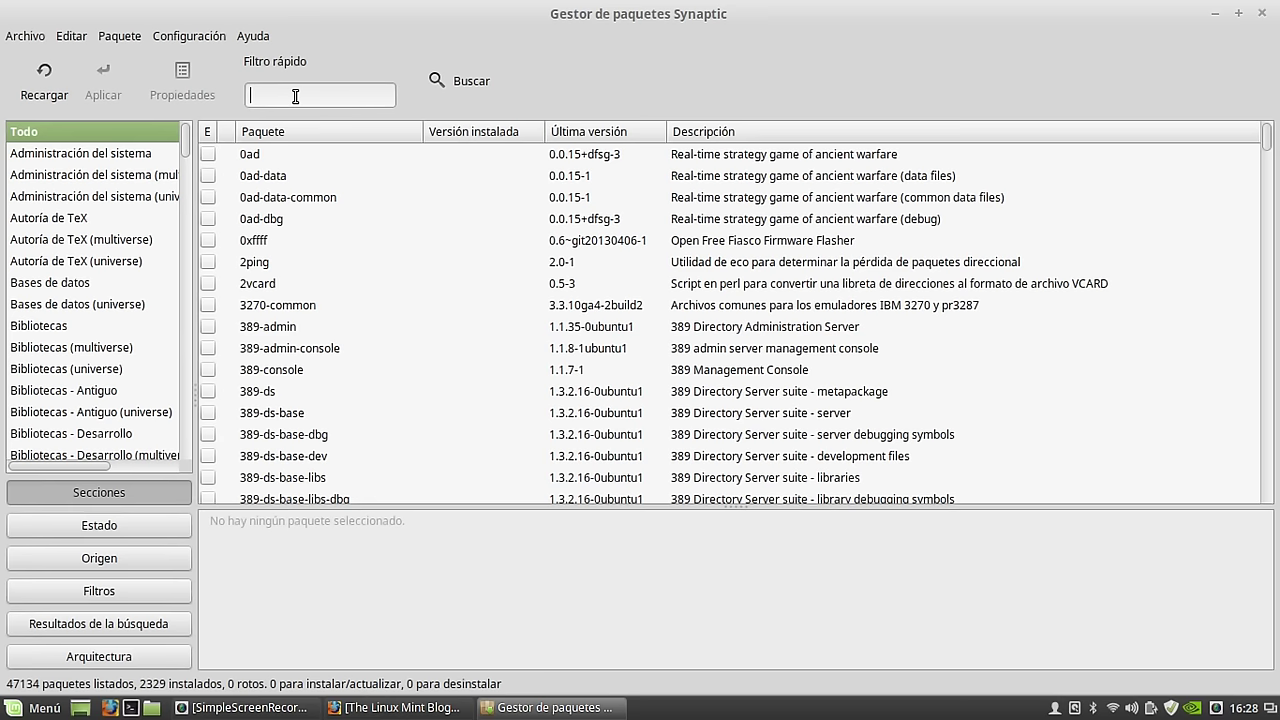
Filter the Synaptic package list by linux-image-3.19.
text(linux-)
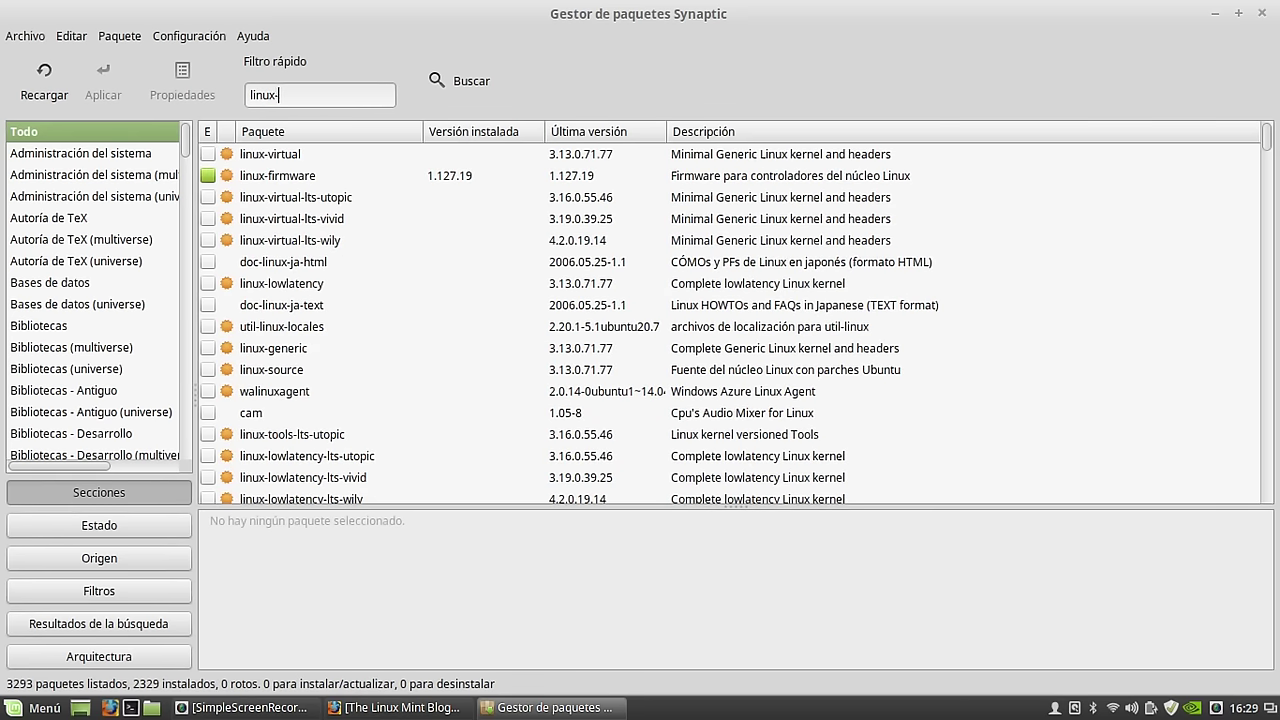
text(image)
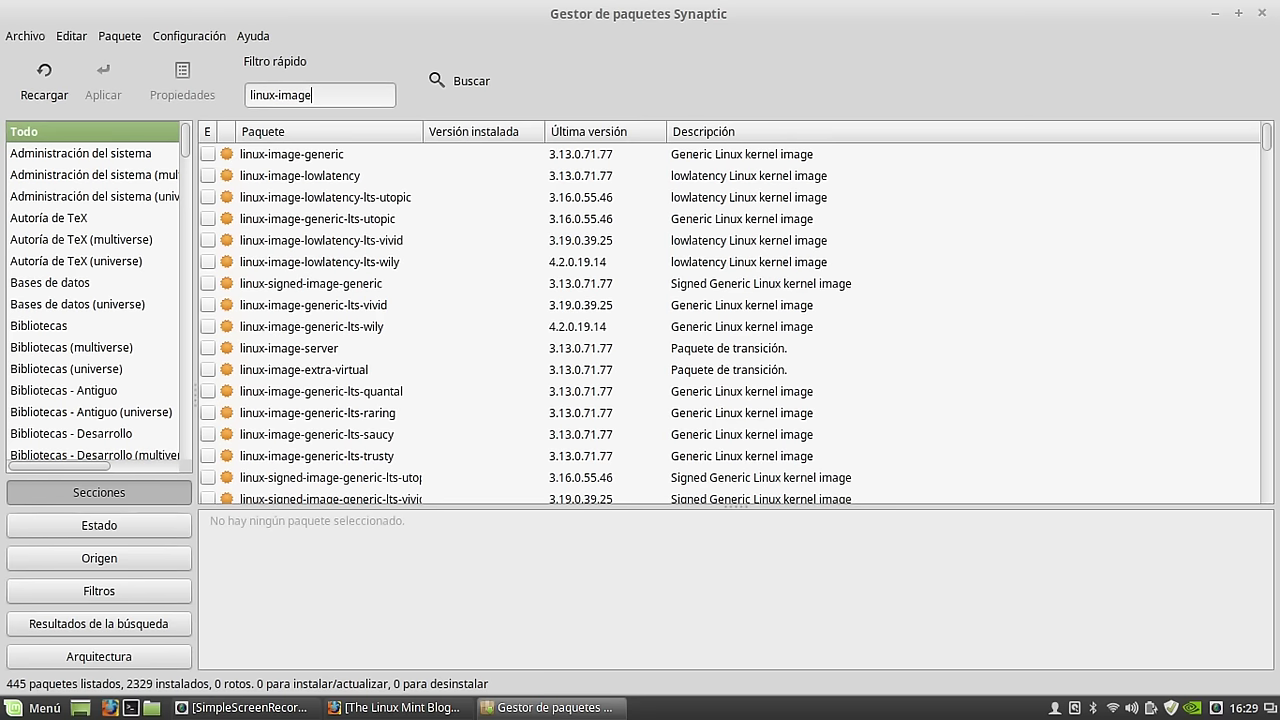
text(-)
text(3)
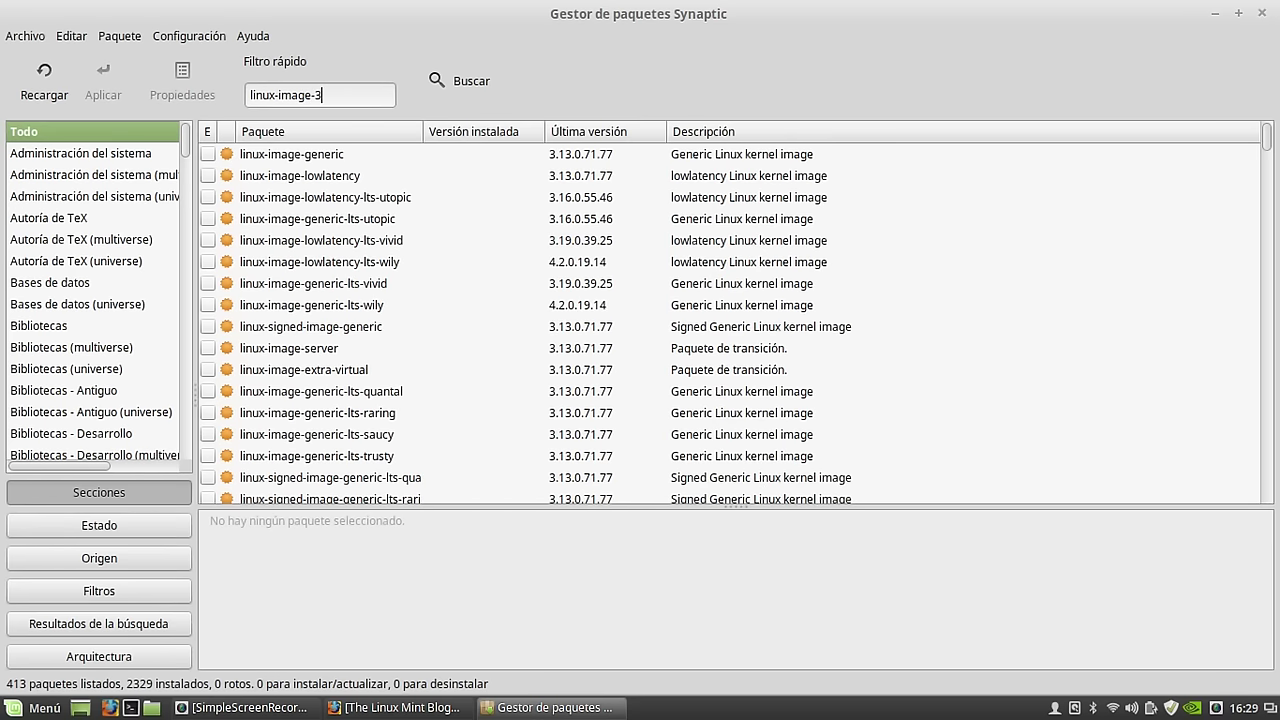
text(.10)
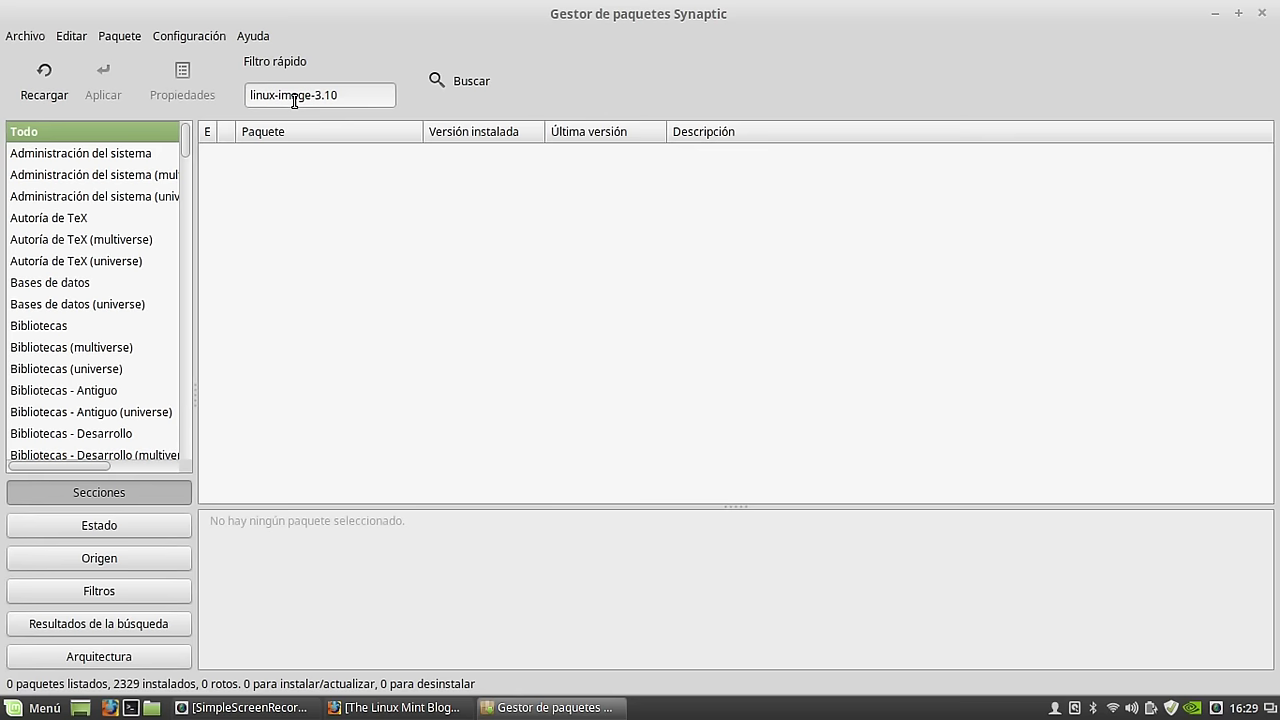
key(BackSpace)
text(9)
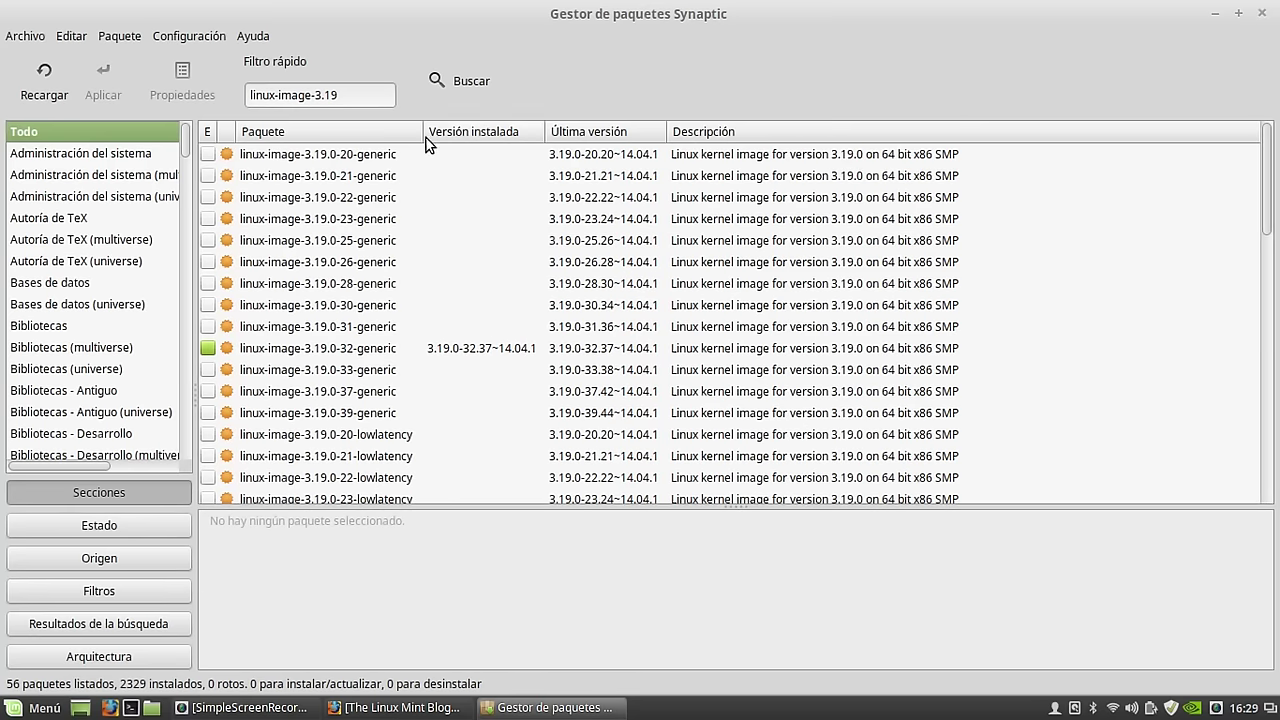
Widen the Paquete column, select the linux-image-3.19.0-32-generic package and look through the remaining kernel packages.
drag(423, 136, 490, 136)
click(307, 349)
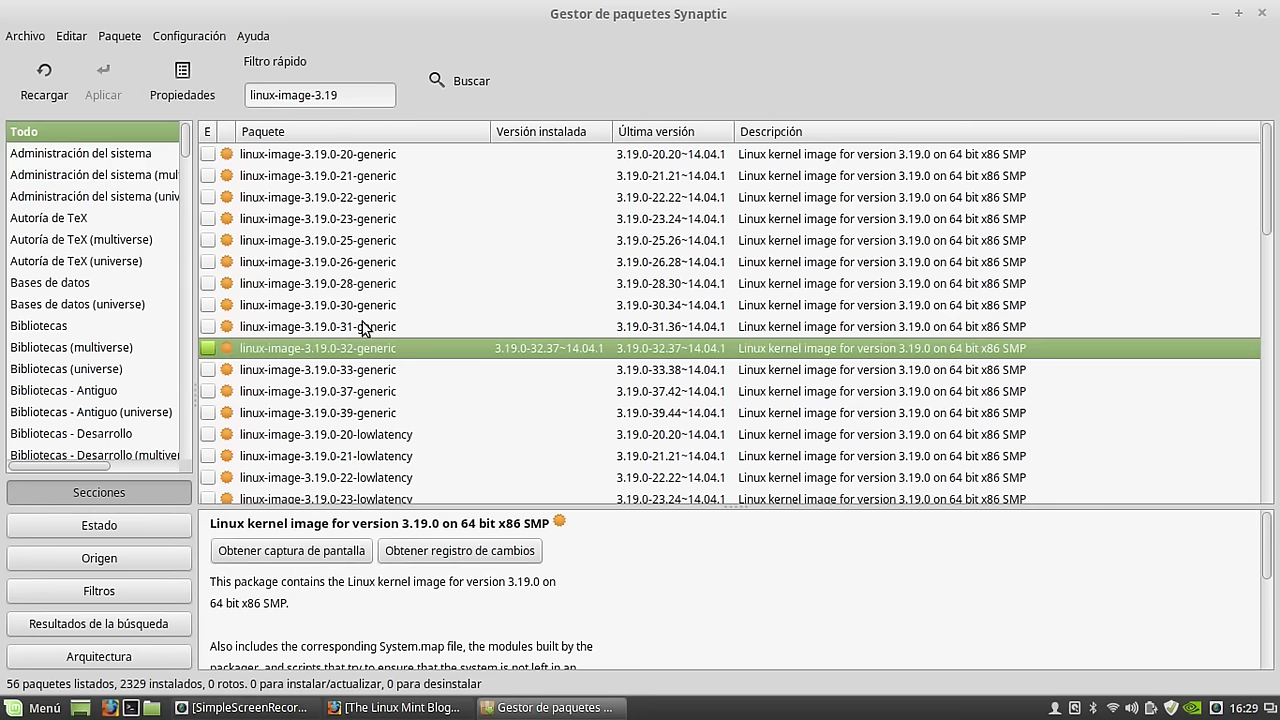
scroll(408, 320, down, 1)
scroll(410, 315, down, 1)
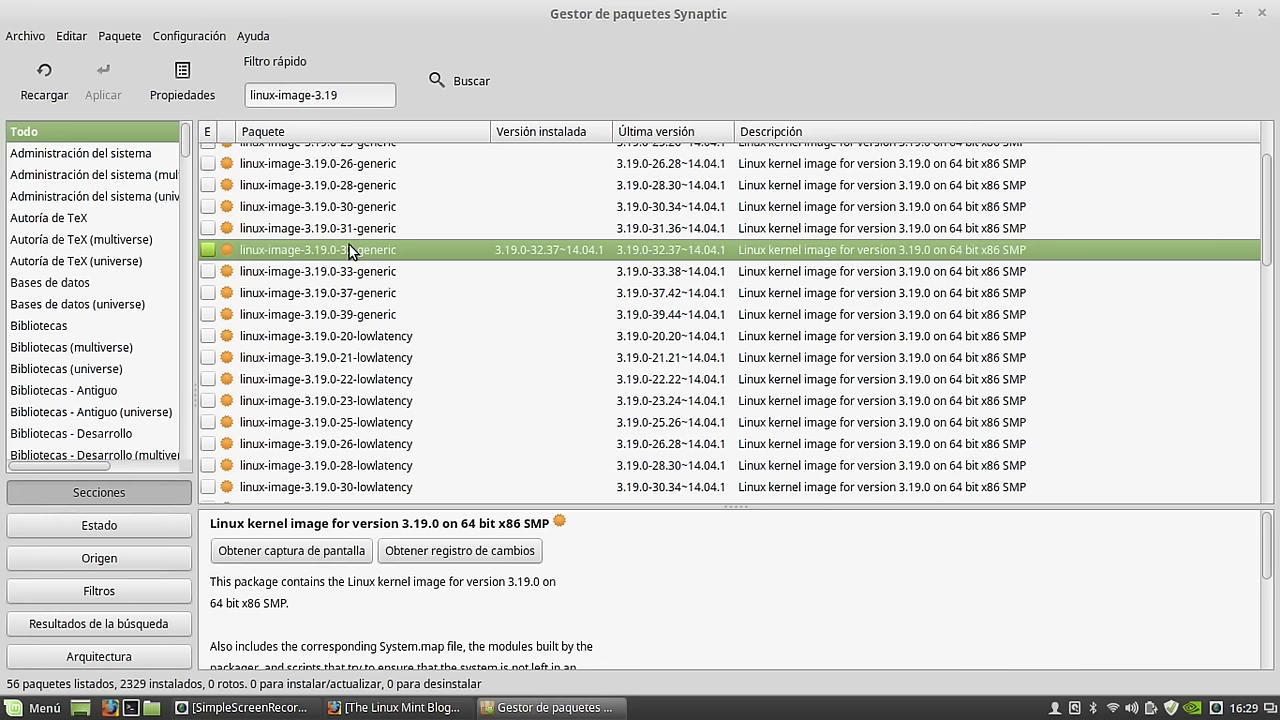
scroll(349, 251, down, 10)
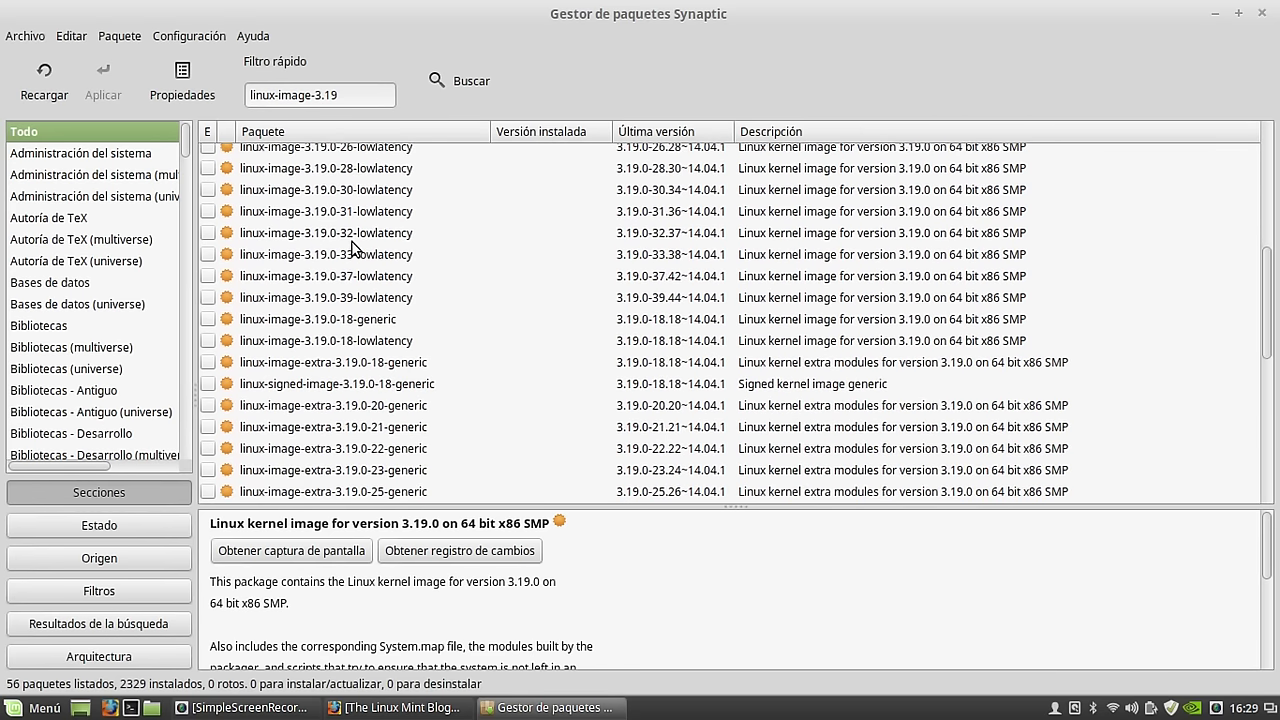
Compare the linux-image-extra-3.19.0-32-generic and linux-image-3.19.0-32-generic packages, highlighting the extra modules wording in the description and ending on the extra package.
click(326, 404)
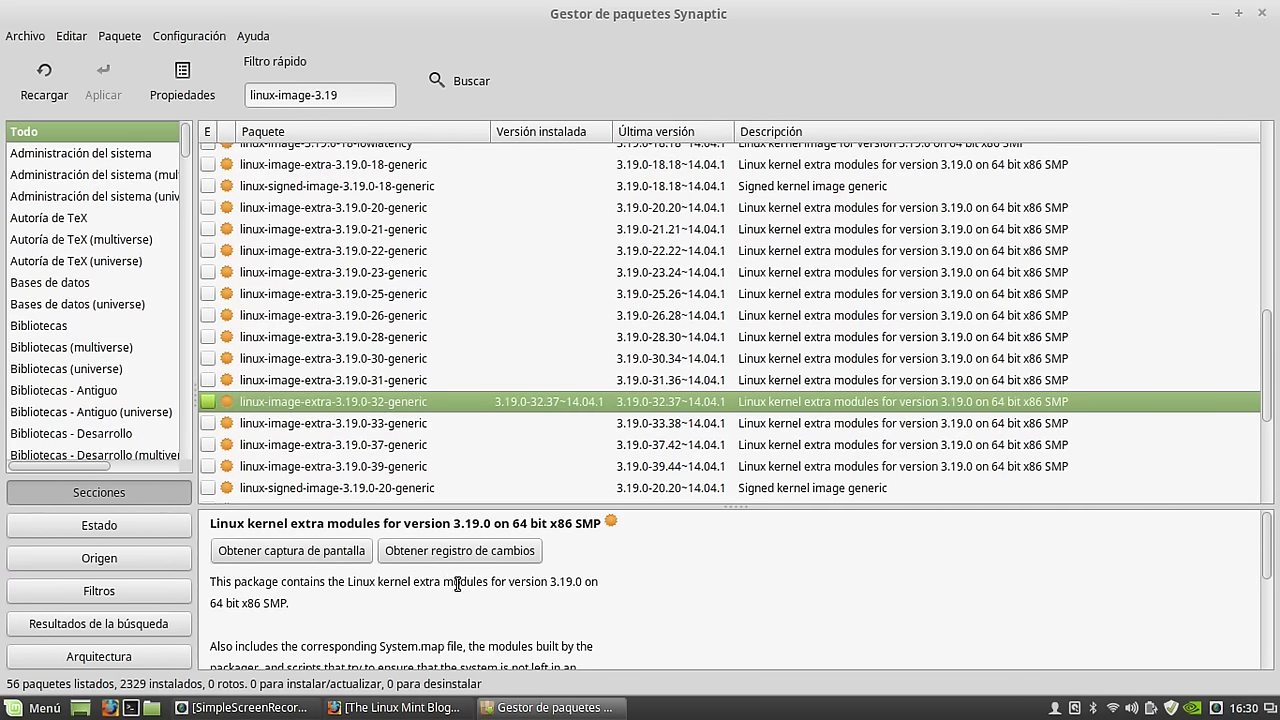
drag(493, 583, 435, 589)
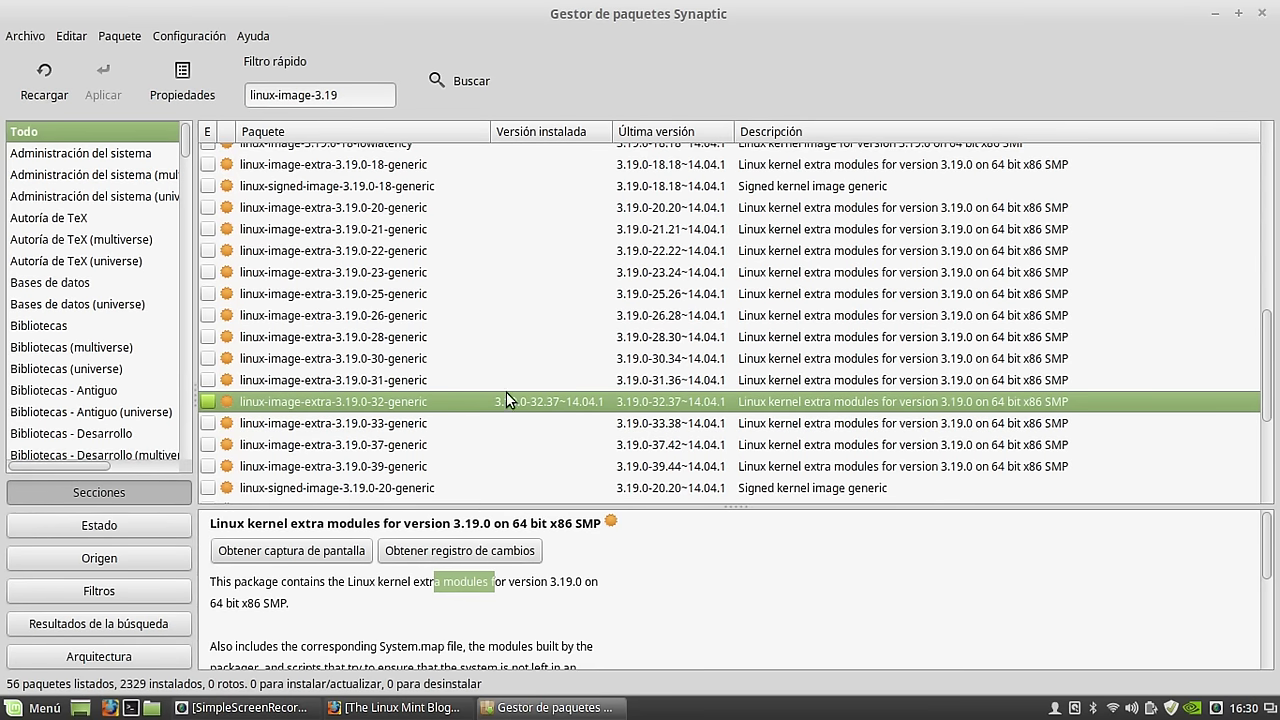
scroll(506, 393, up, 10)
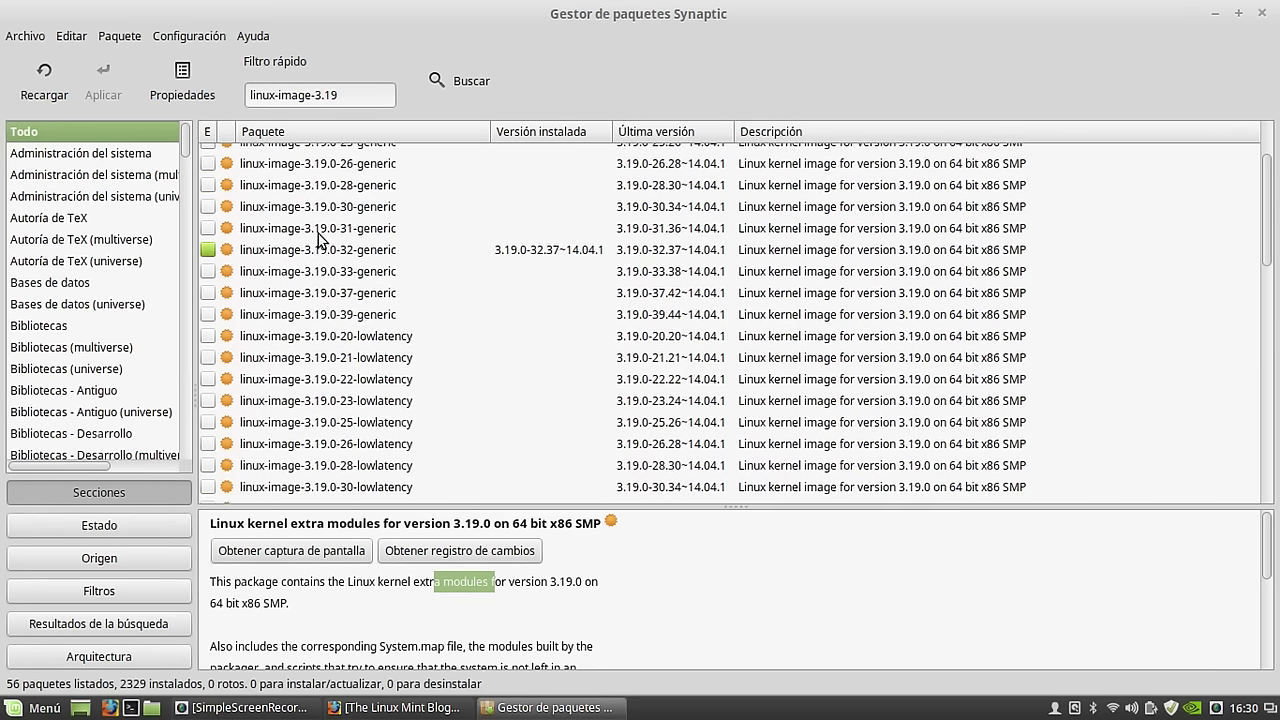
click(332, 252)
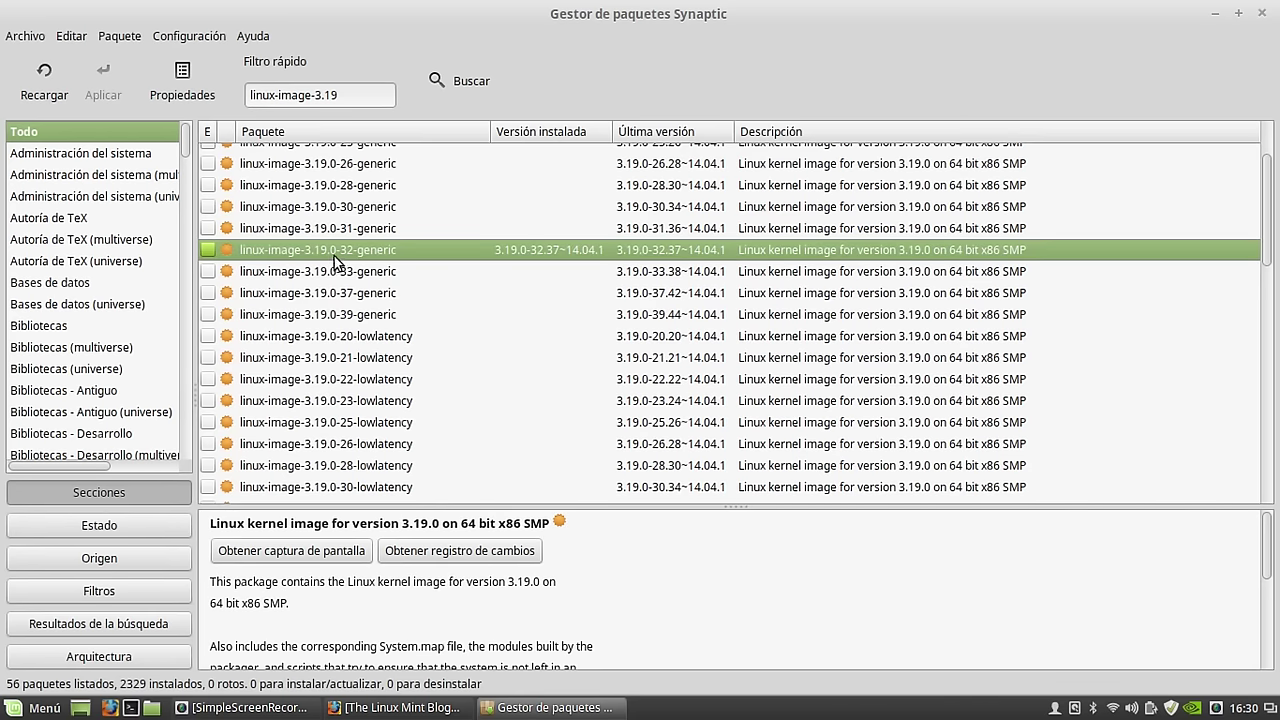
scroll(371, 258, down, 9)
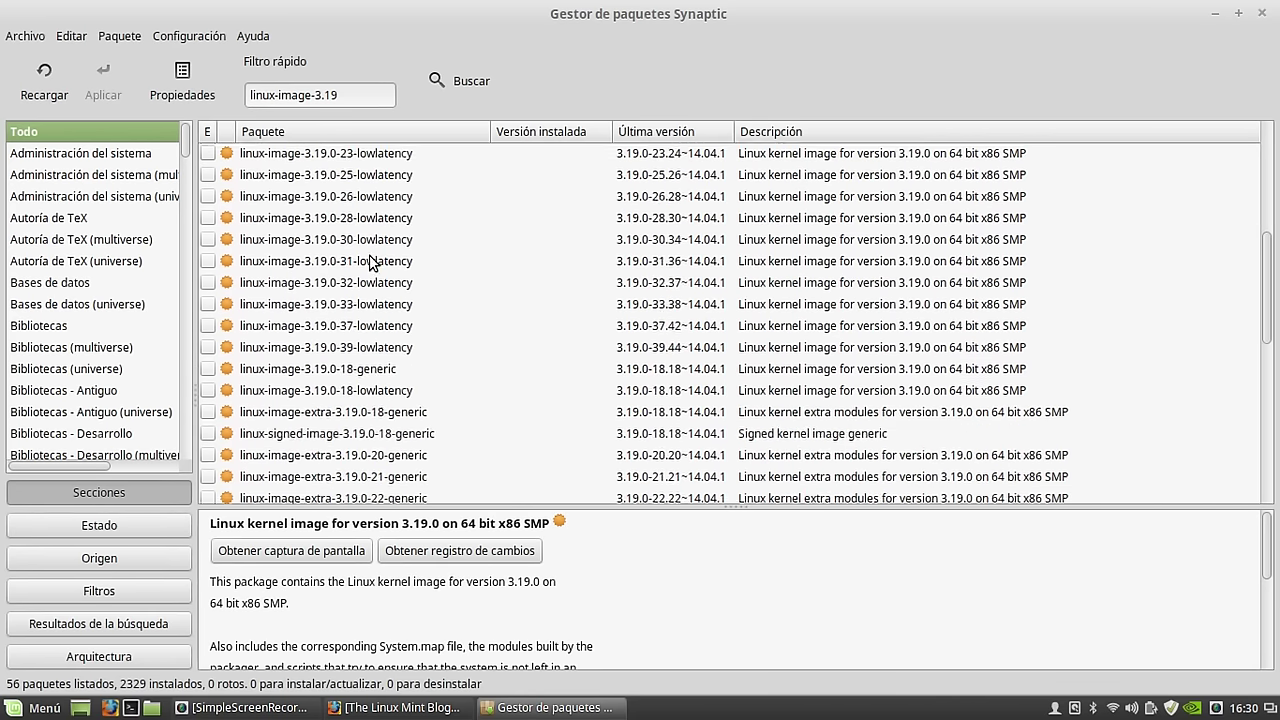
scroll(371, 258, down, 2)
click(376, 352)
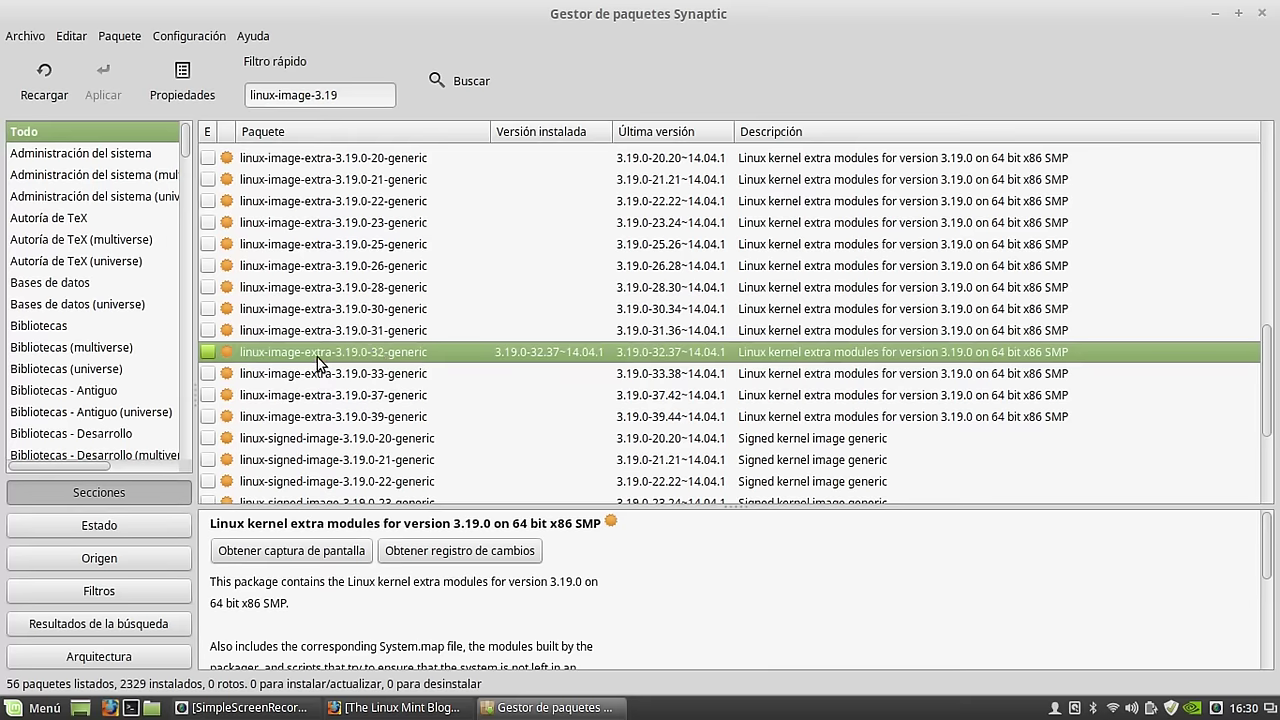
scroll(317, 357, down, 4)
scroll(320, 350, up, 5)
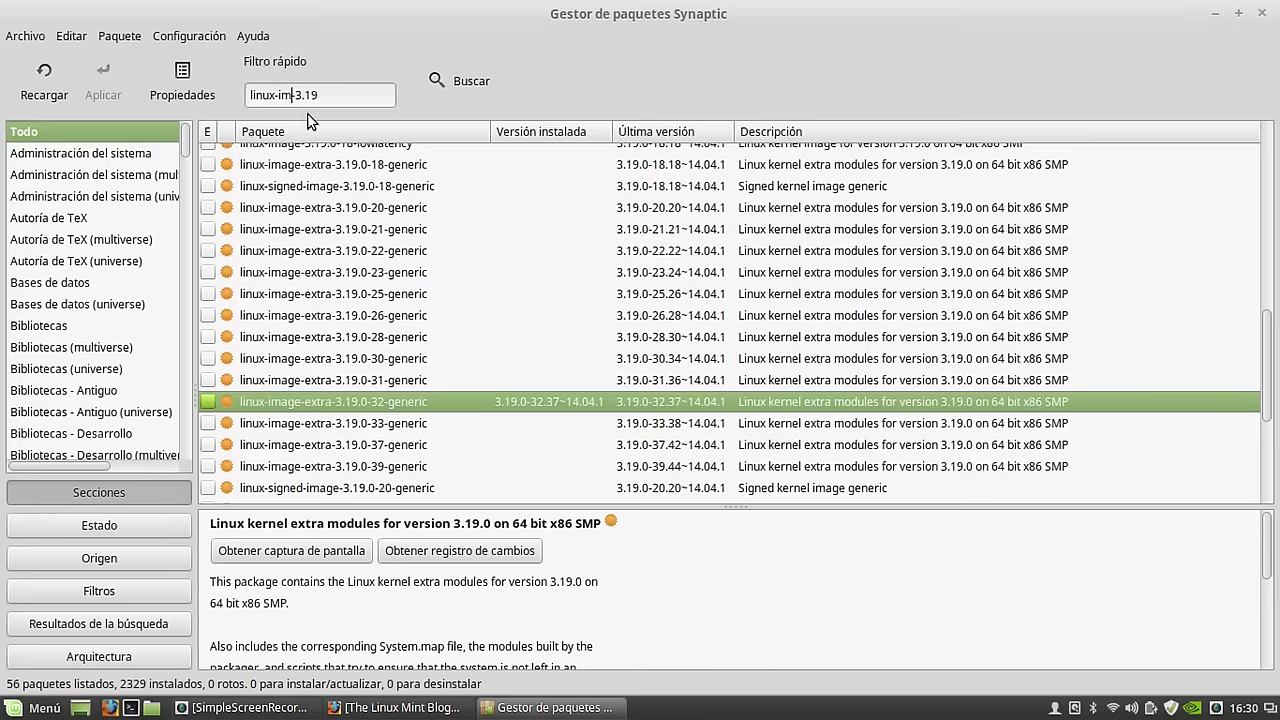
Change the quick filter of the package list to linux-headers-3.19.
text(he)
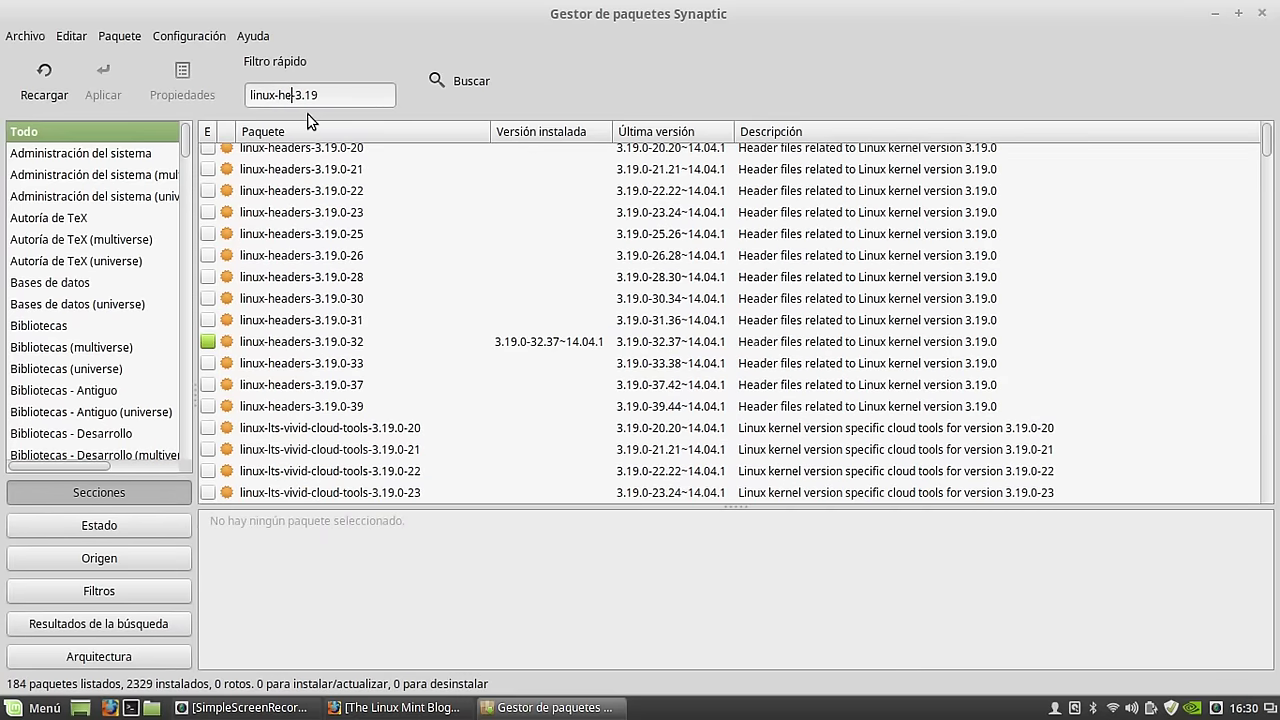
text(ader)
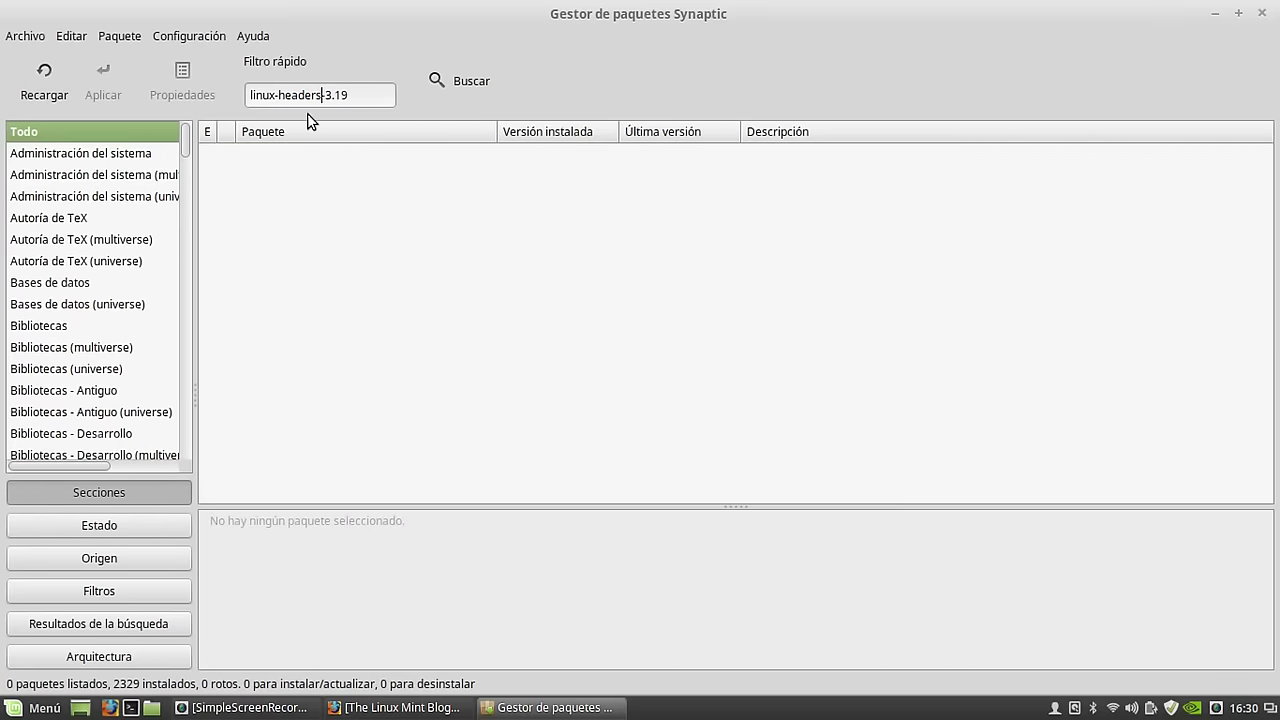
text(s)
Select linux-headers-3.19.0-32-generic and then linux-headers-3.19.0-32 to read the description of each headers package.
click(320, 348)
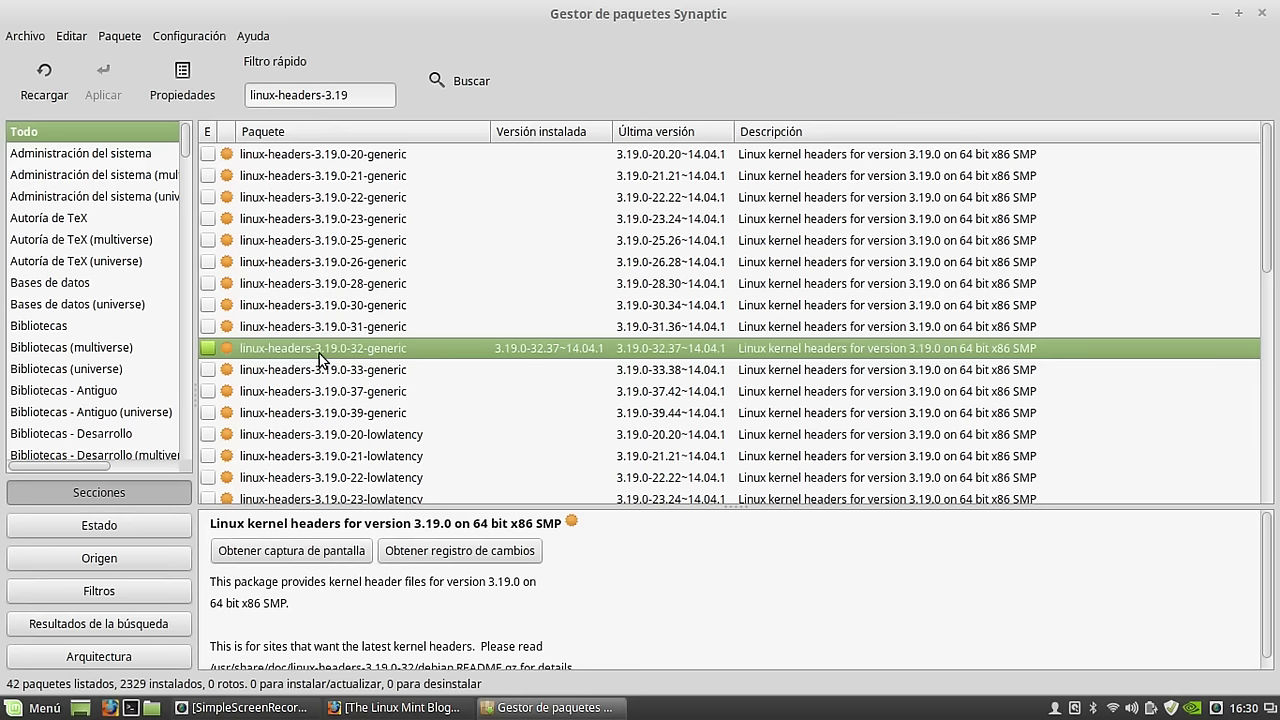
scroll(385, 405, down, 6)
scroll(391, 398, down, 3)
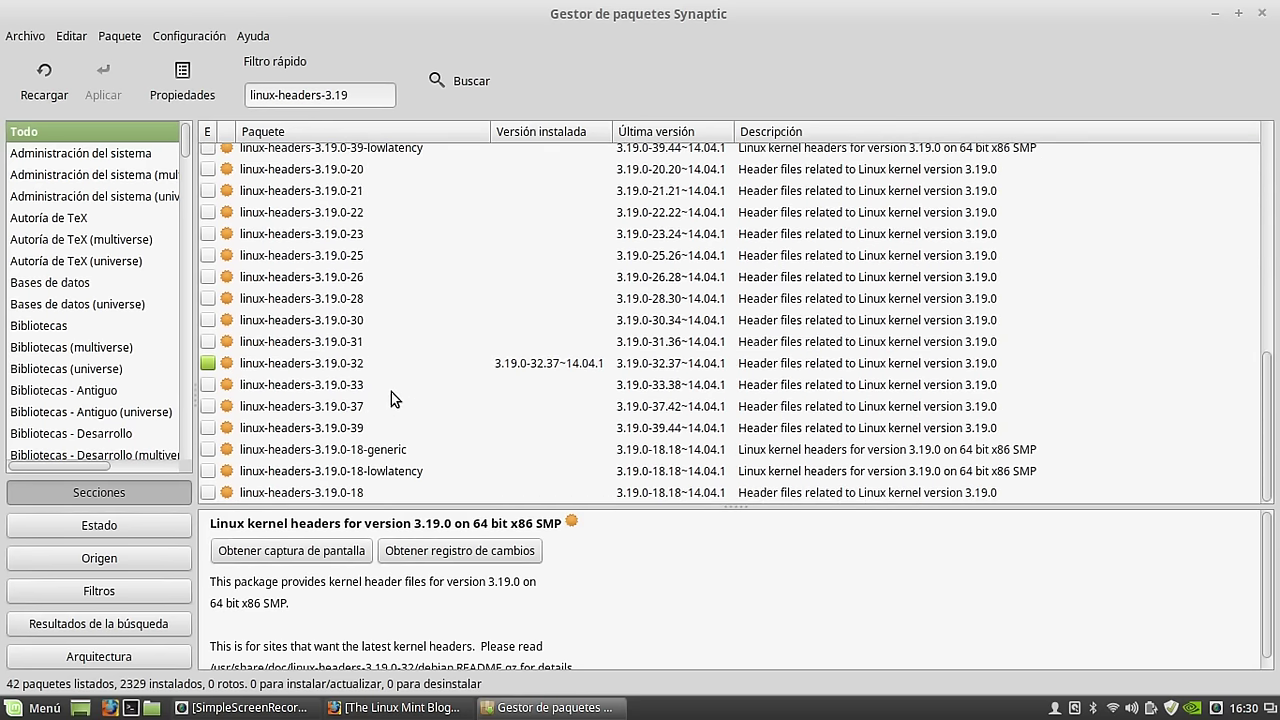
click(316, 366)
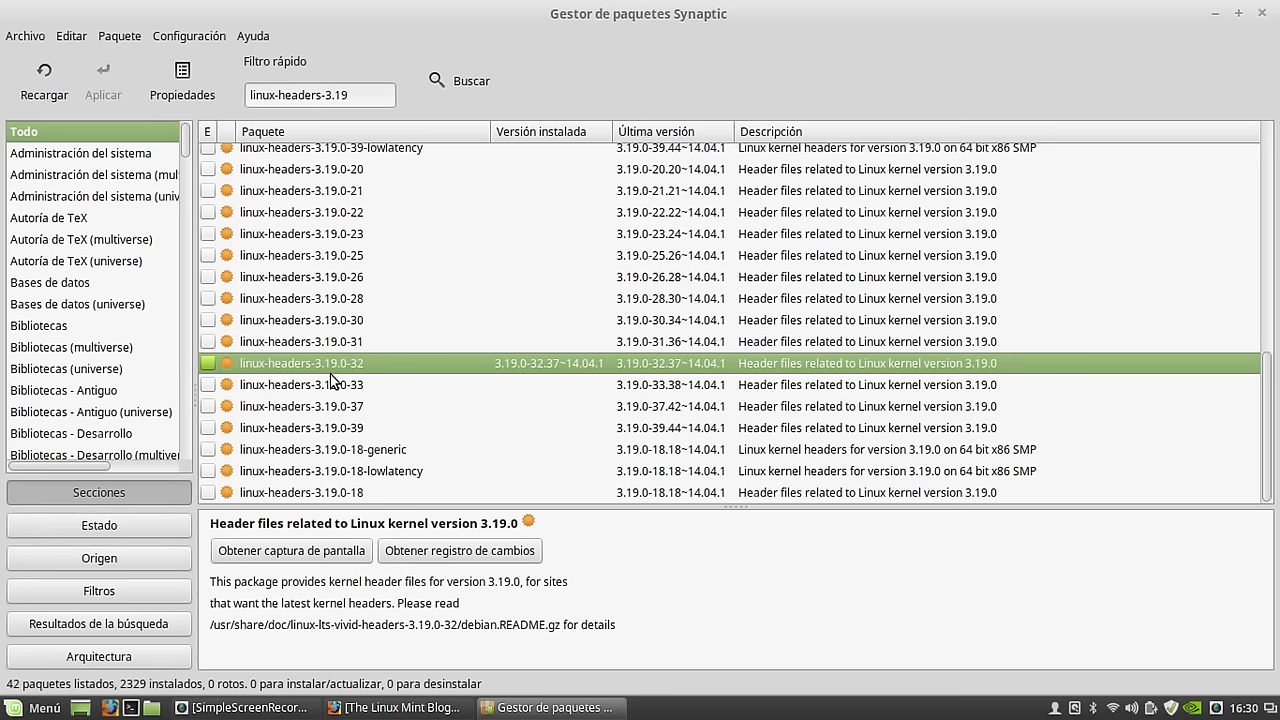
scroll(333, 380, up, 8)
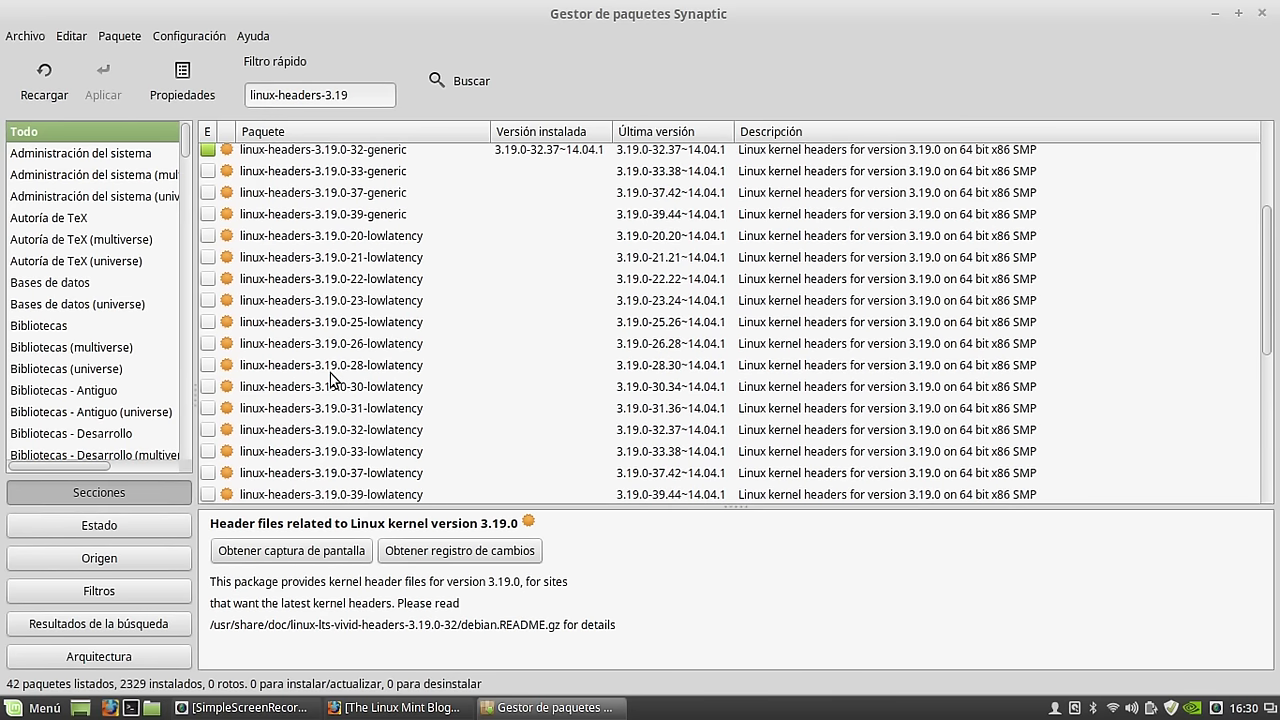
Alternate between the linux-headers-3.19.0-32-generic and linux-headers-3.19.0-32 packages to compare them, ending on the generic one.
click(296, 251)
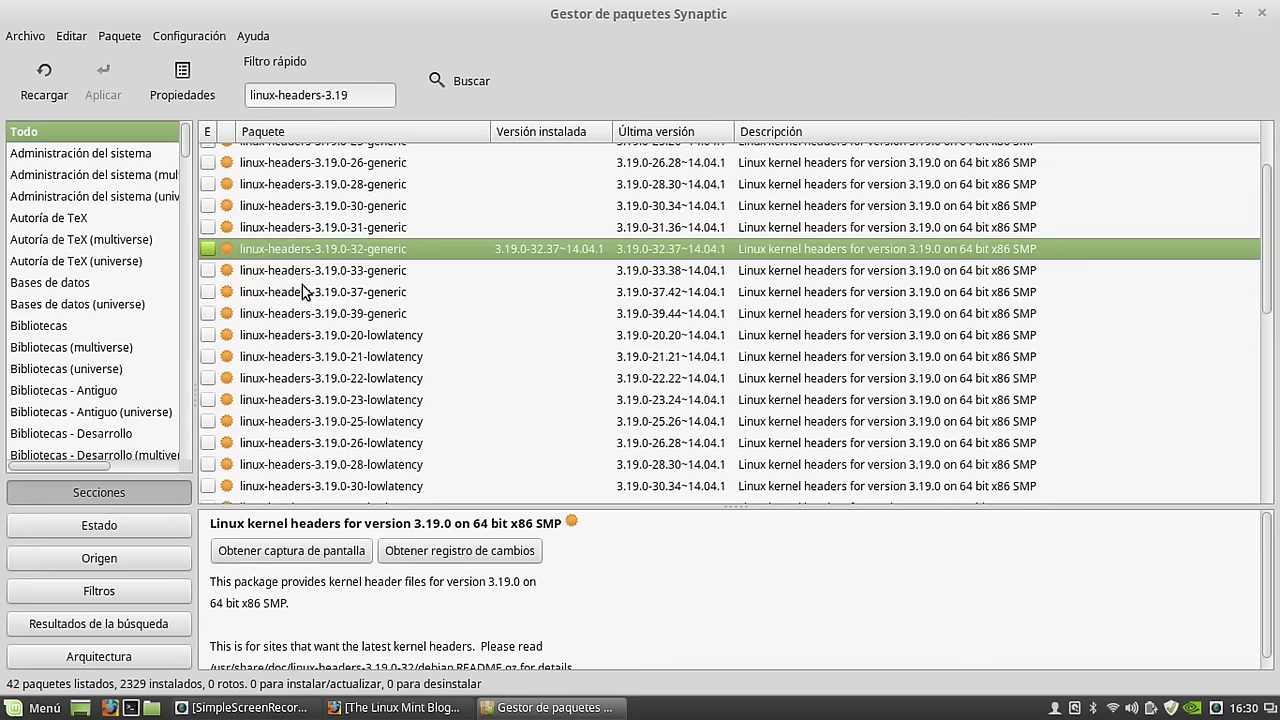
scroll(305, 288, down, 7)
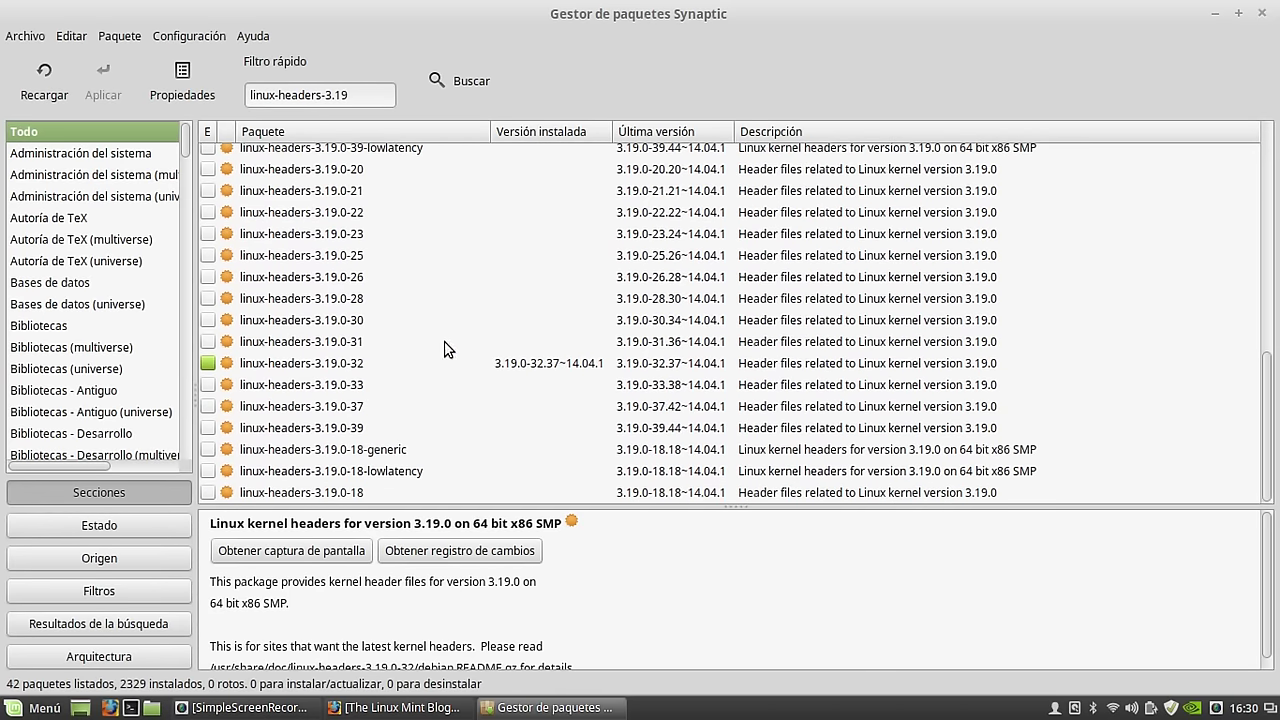
click(560, 368)
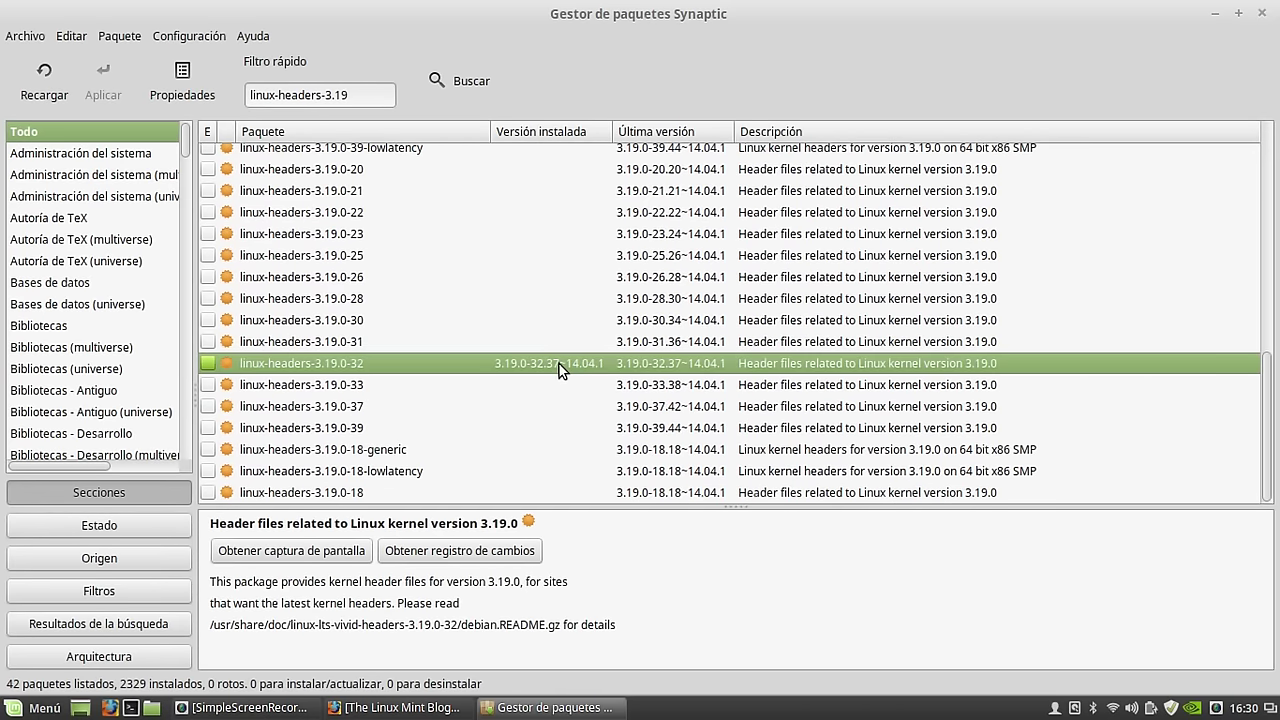
scroll(559, 368, up, 5)
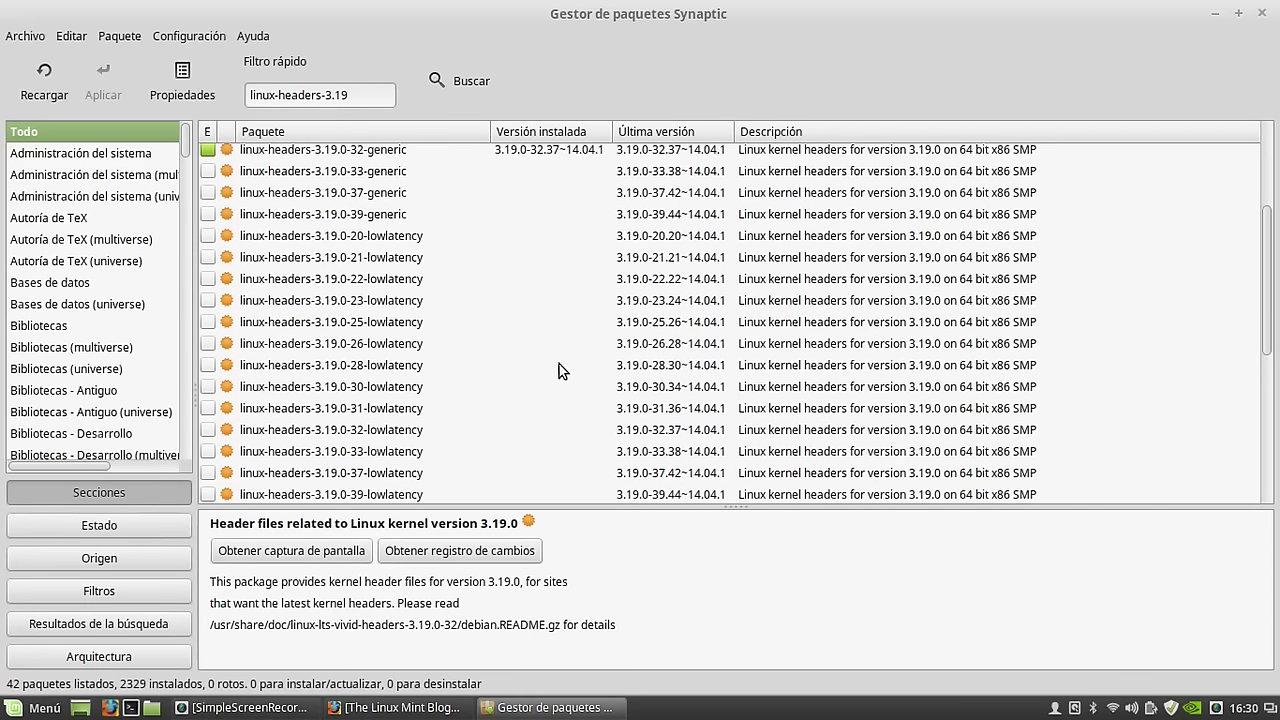
scroll(559, 364, down, 5)
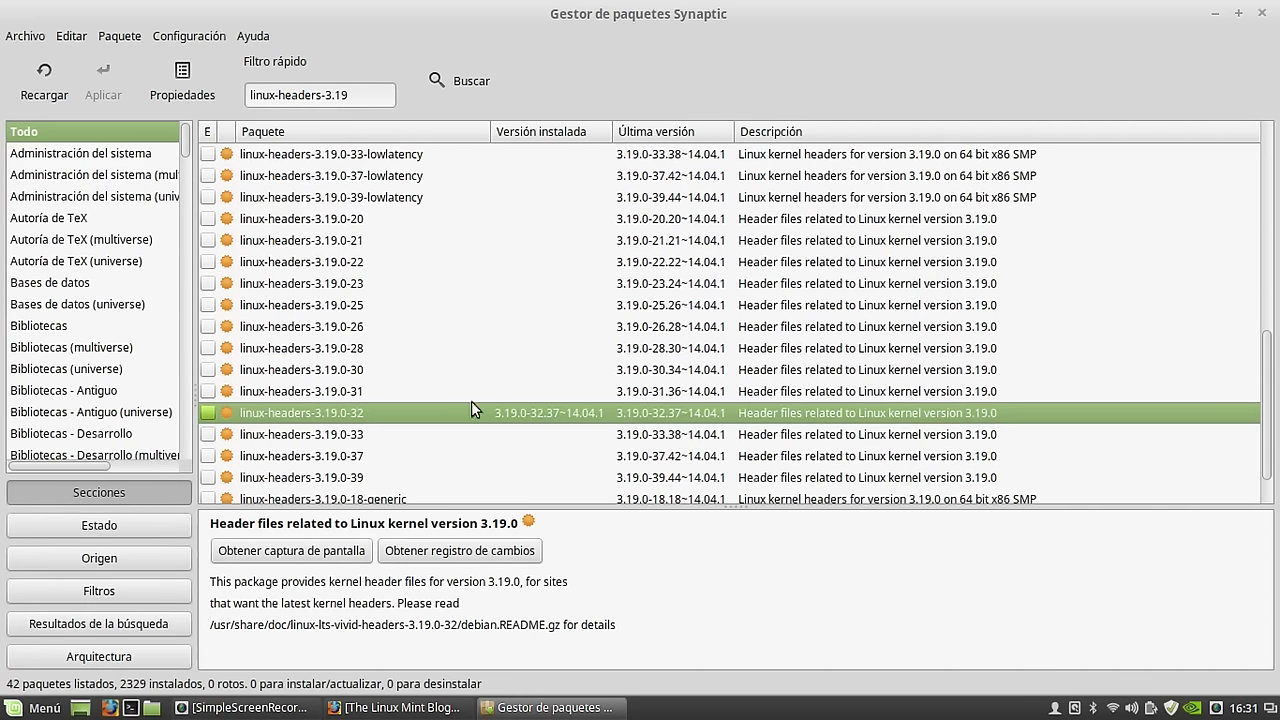
scroll(326, 396, up, 6)
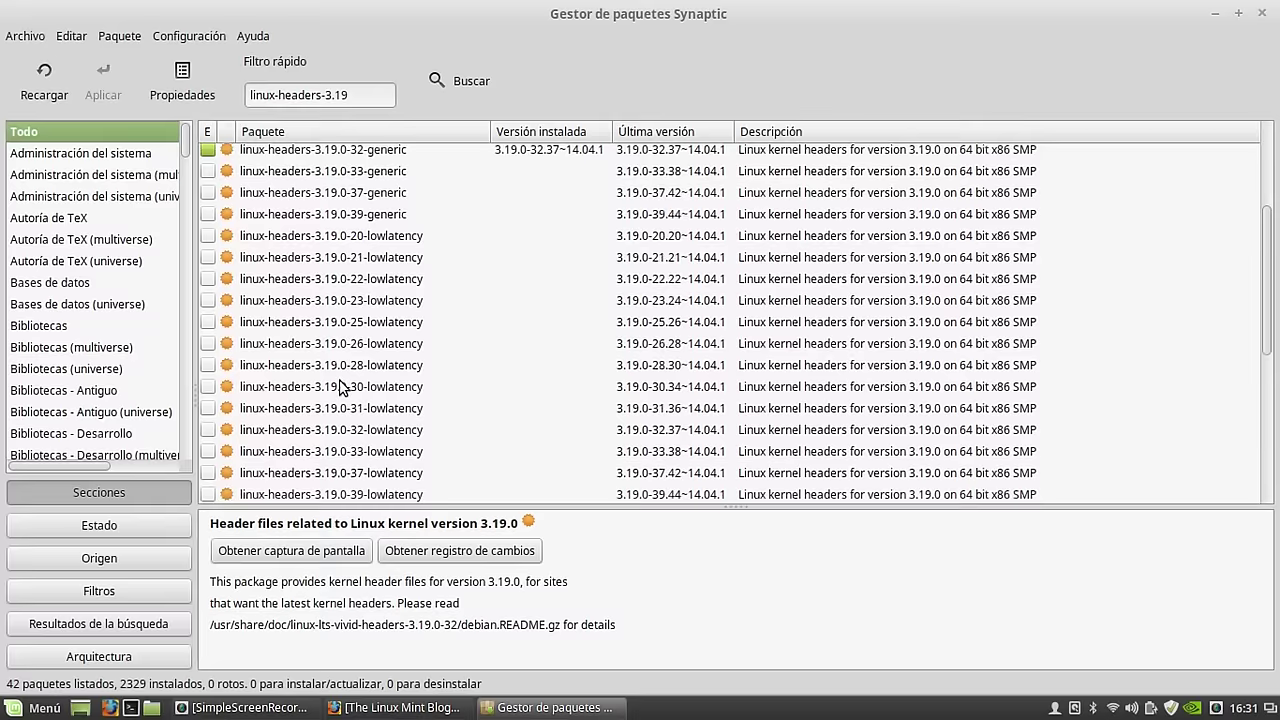
click(377, 251)
scroll(377, 253, down, 6)
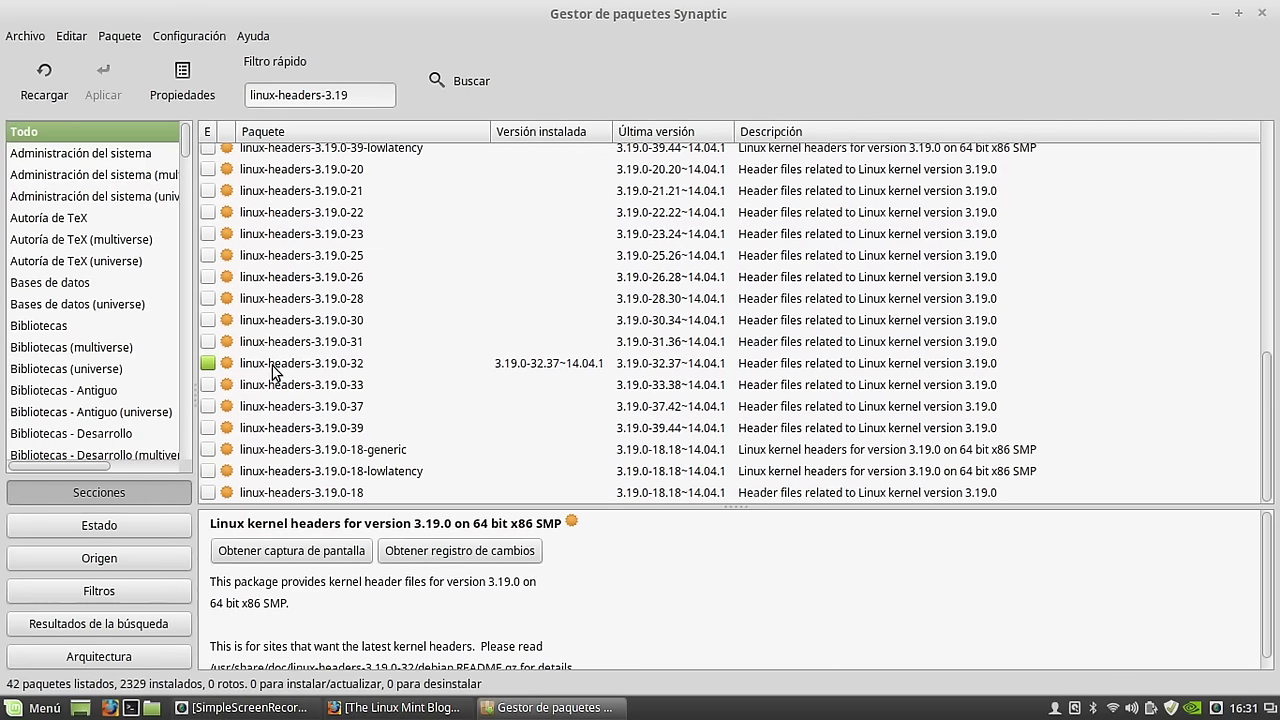
click(272, 365)
scroll(280, 360, up, 6)
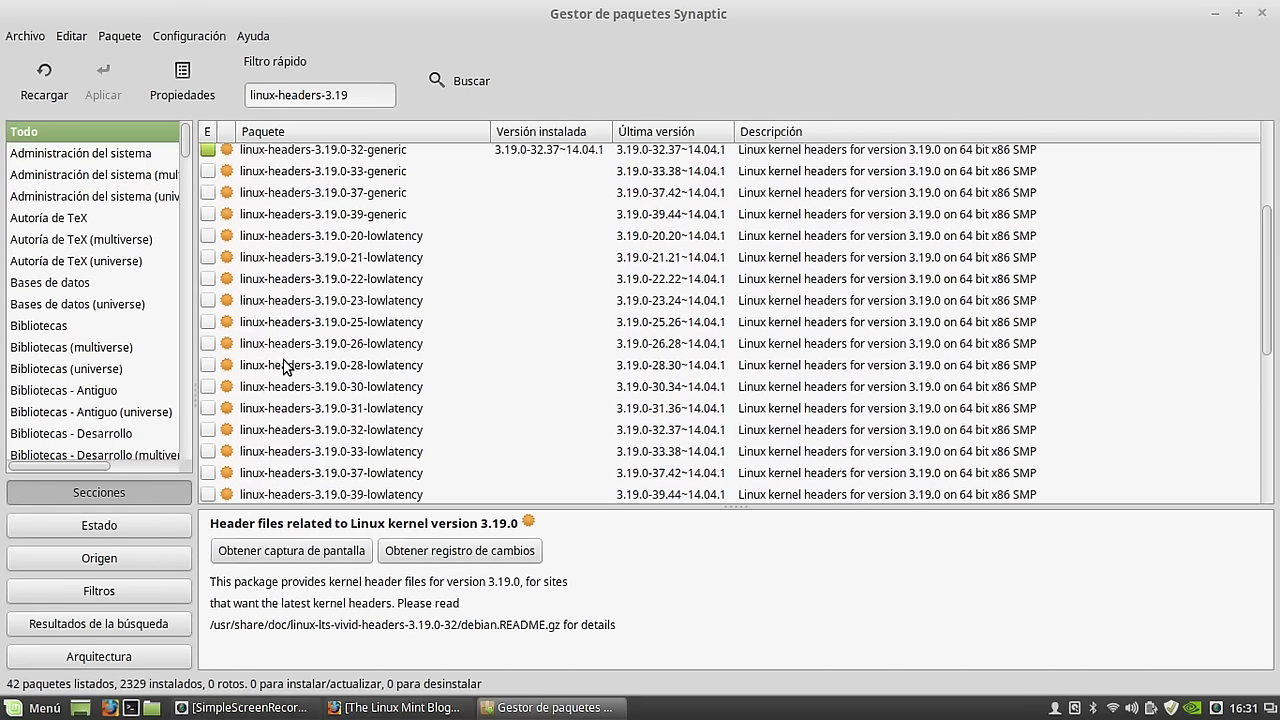
click(340, 306)
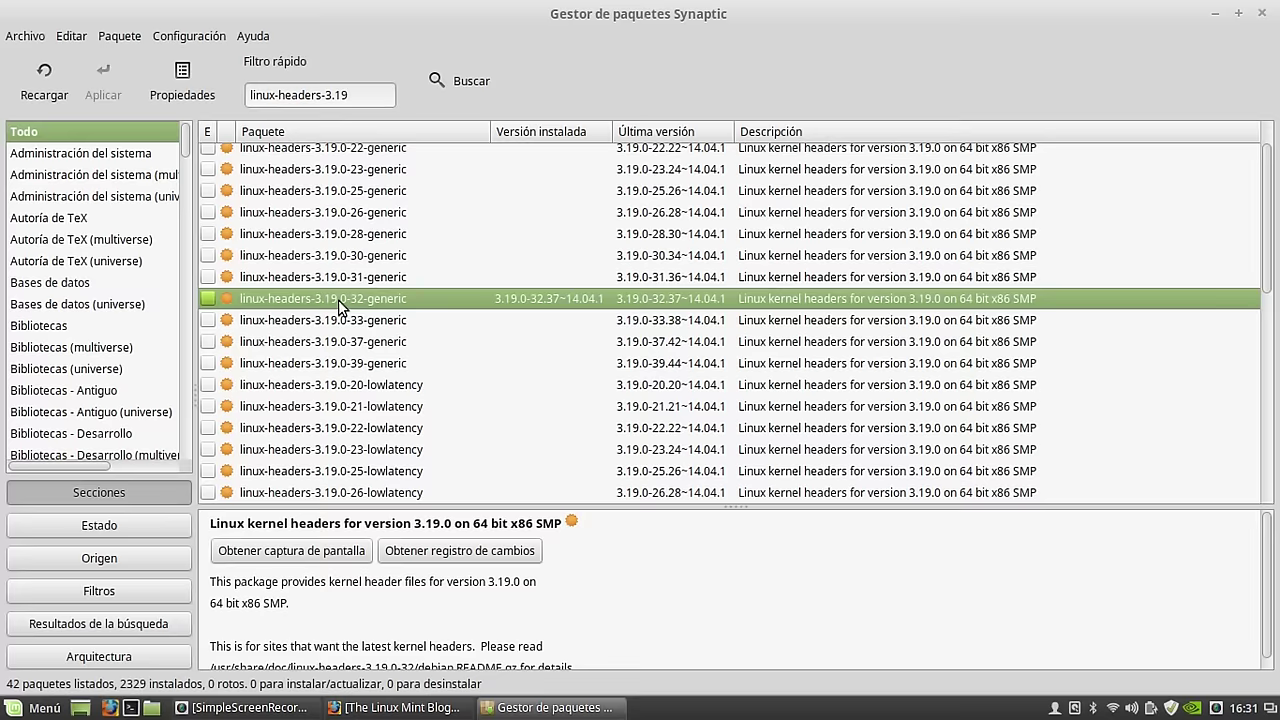
Replace the quick filter with linux-image-4.2.0 to list the 4.2.0 kernel image packages.
click(360, 95)
key(BackSpace)
key(BackSpace)
key(BackSpace)
key(BackSpace)
key(BackSpace)
key(BackSpace)
key(BackSpace)
key(BackSpace)
key(BackSpace)
key(BackSpace)
key(BackSpace)
key(BackSpace)
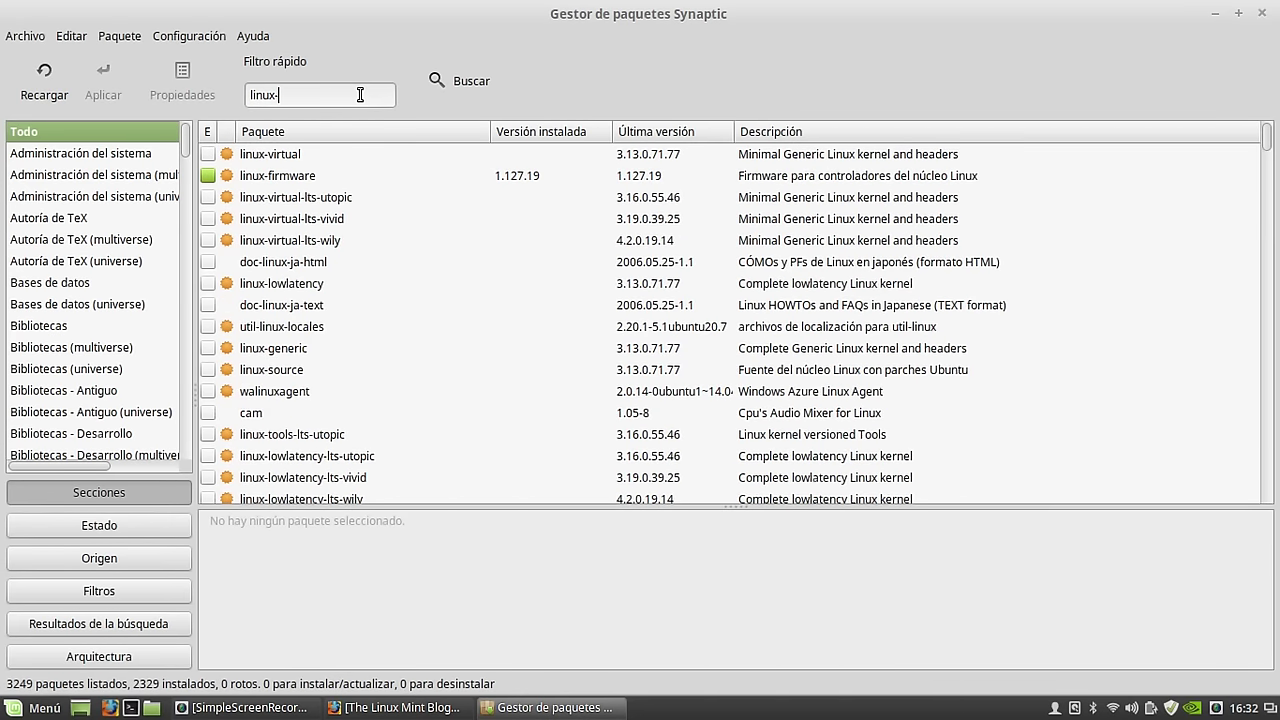
text(im)
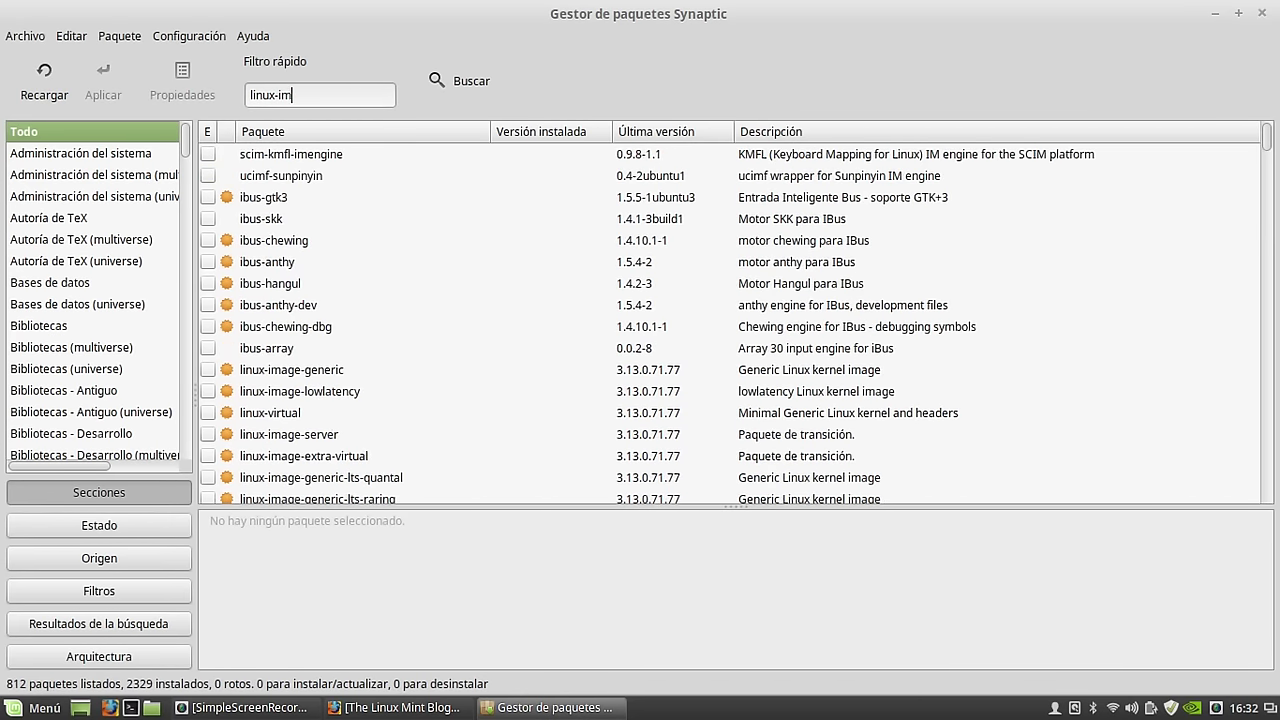
text(age)
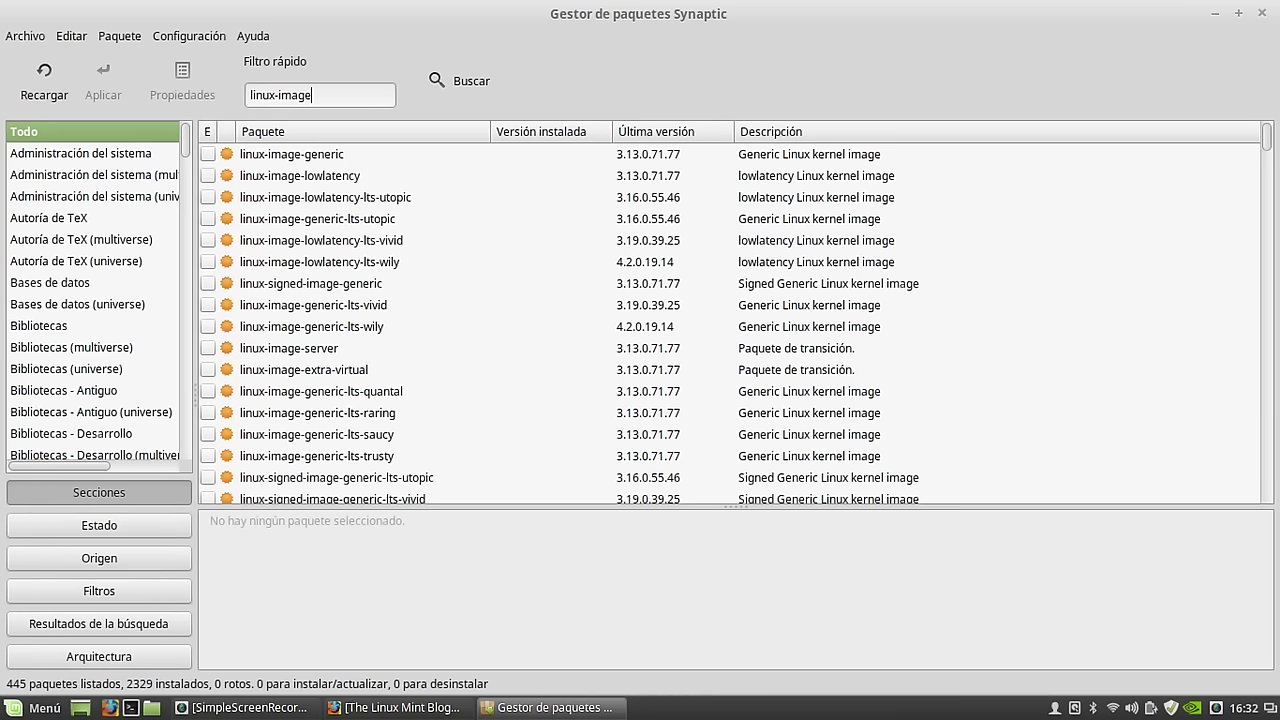
text(-4)
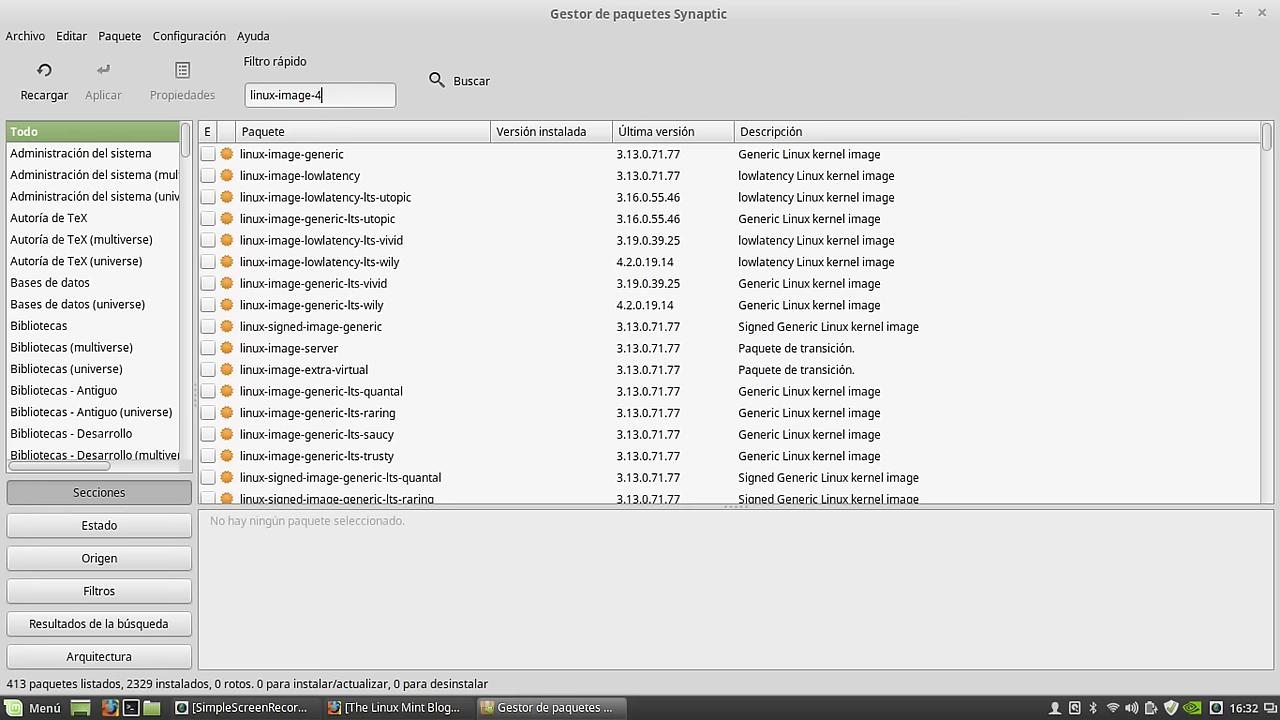
text(.2.)
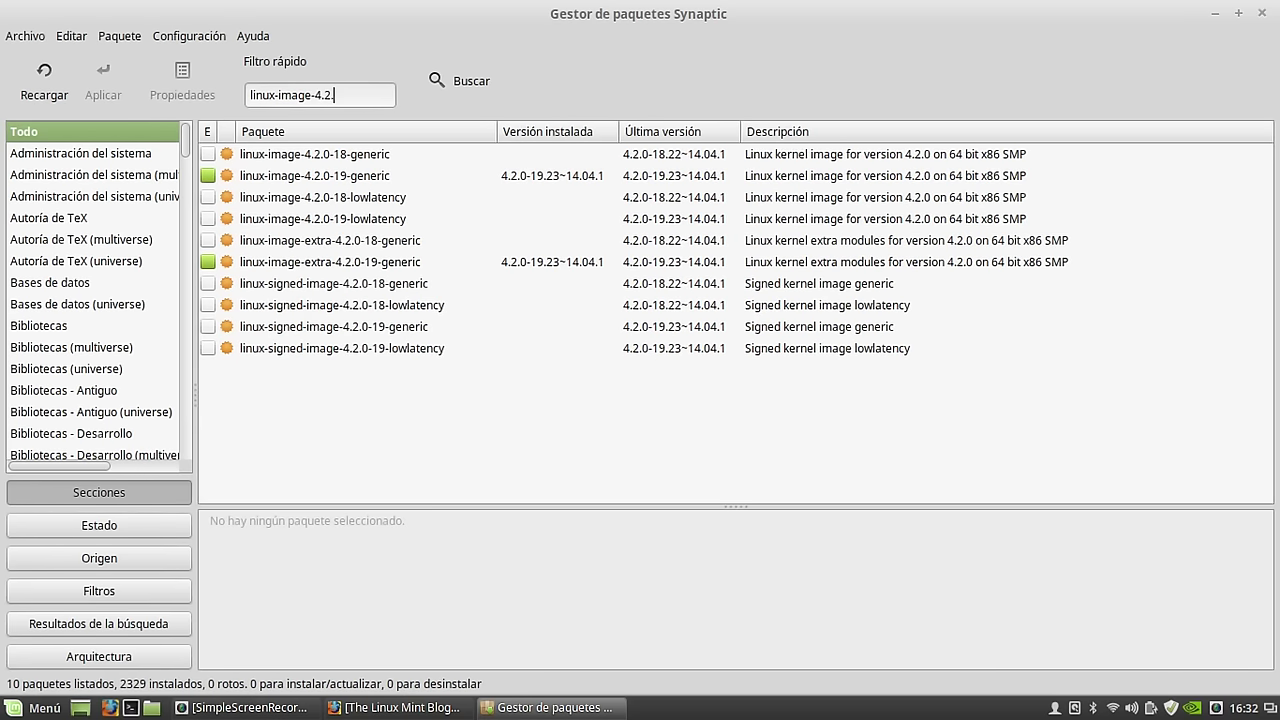
text(0)
Compare linux-image-4.2.0-18-generic, linux-image-4.2.0-19-generic and linux-image-extra-4.2.0-19-generic by selecting each in turn, ending on linux-image-4.2.0-19-generic.
click(248, 176)
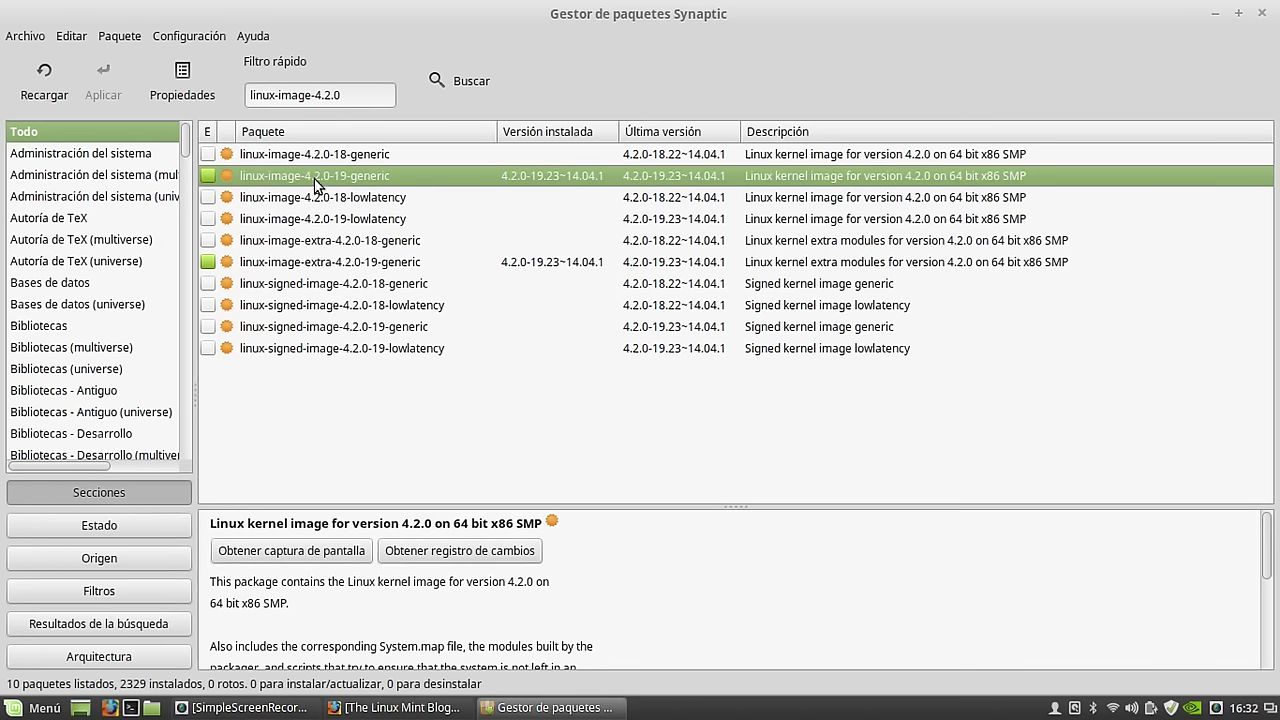
click(300, 156)
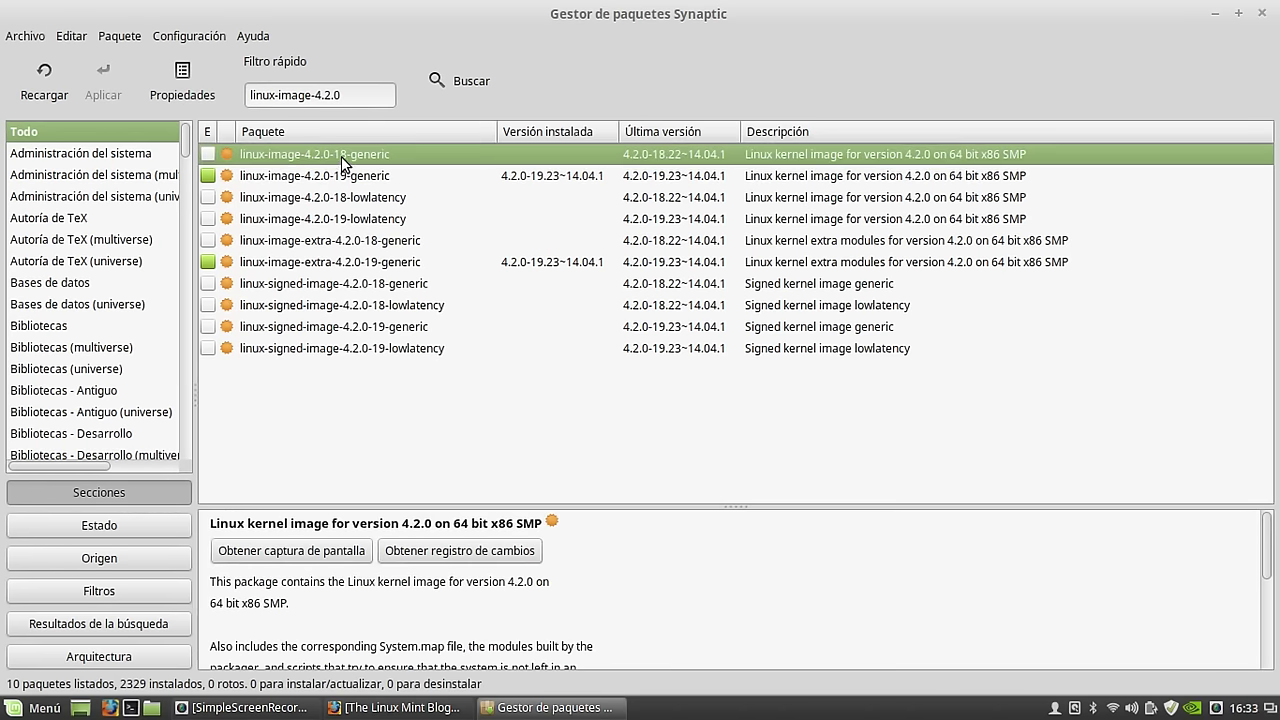
click(288, 178)
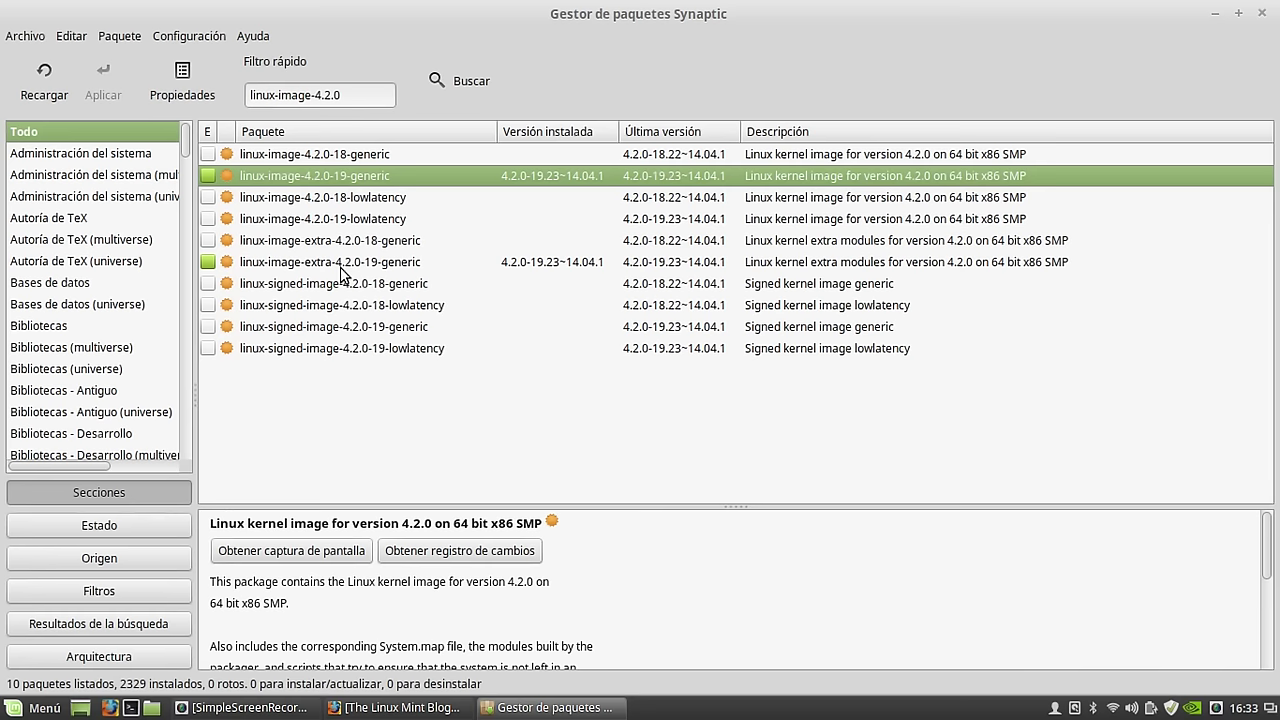
click(270, 265)
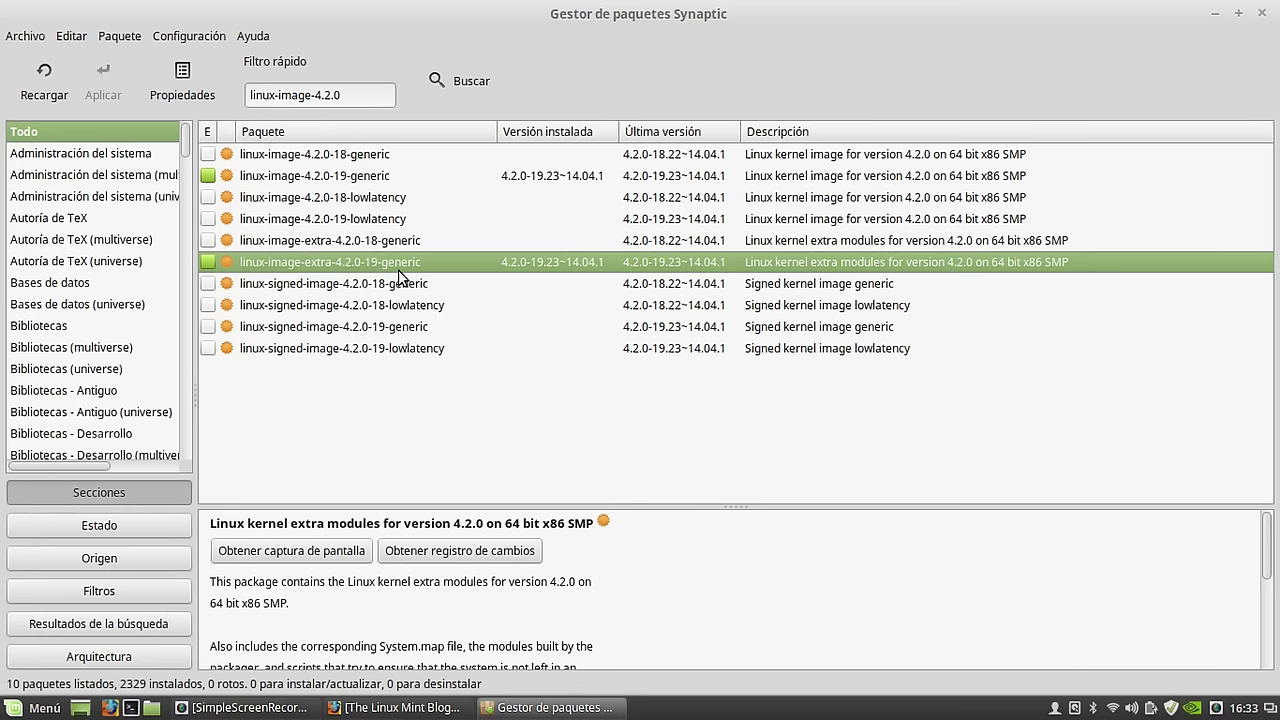
click(306, 162)
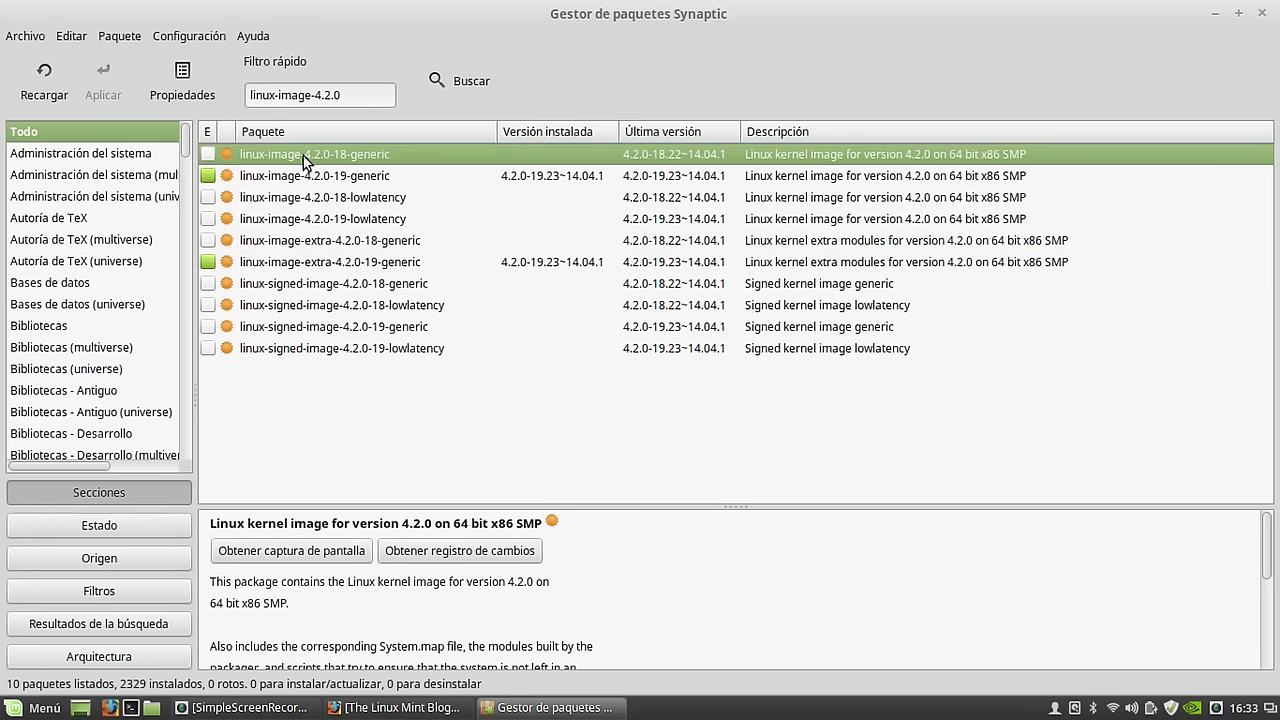
click(282, 266)
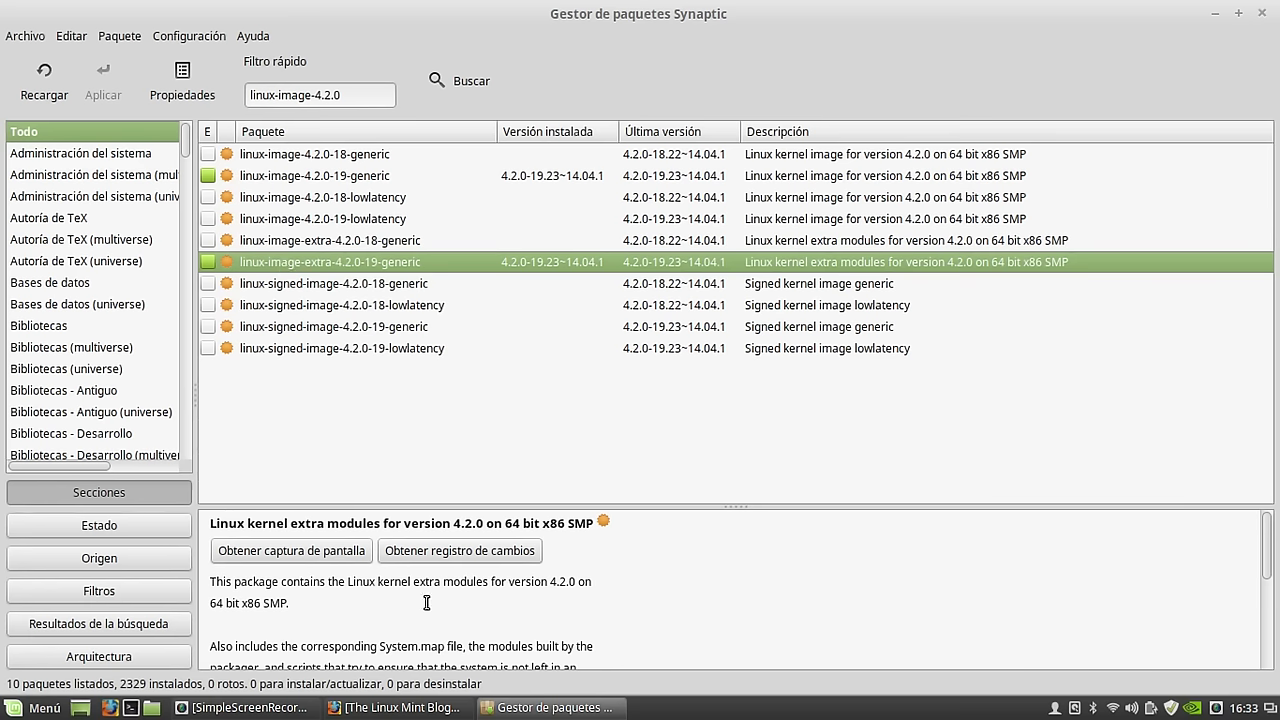
click(323, 156)
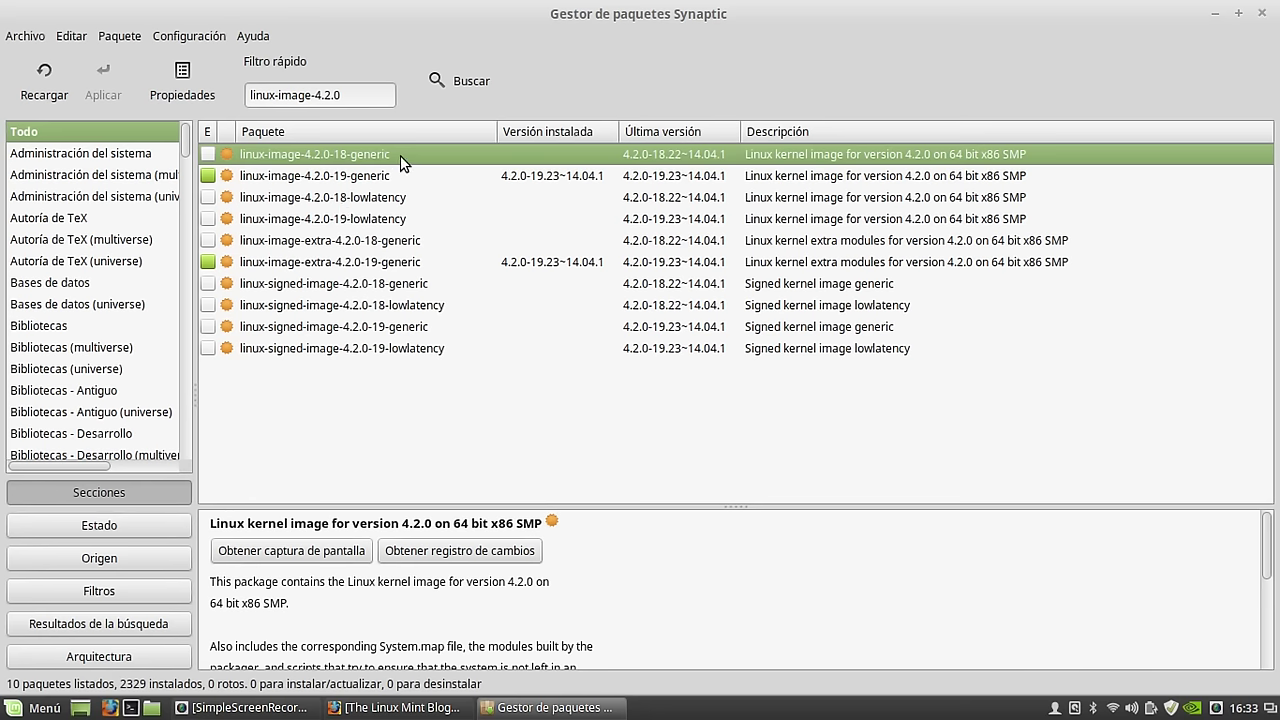
click(323, 179)
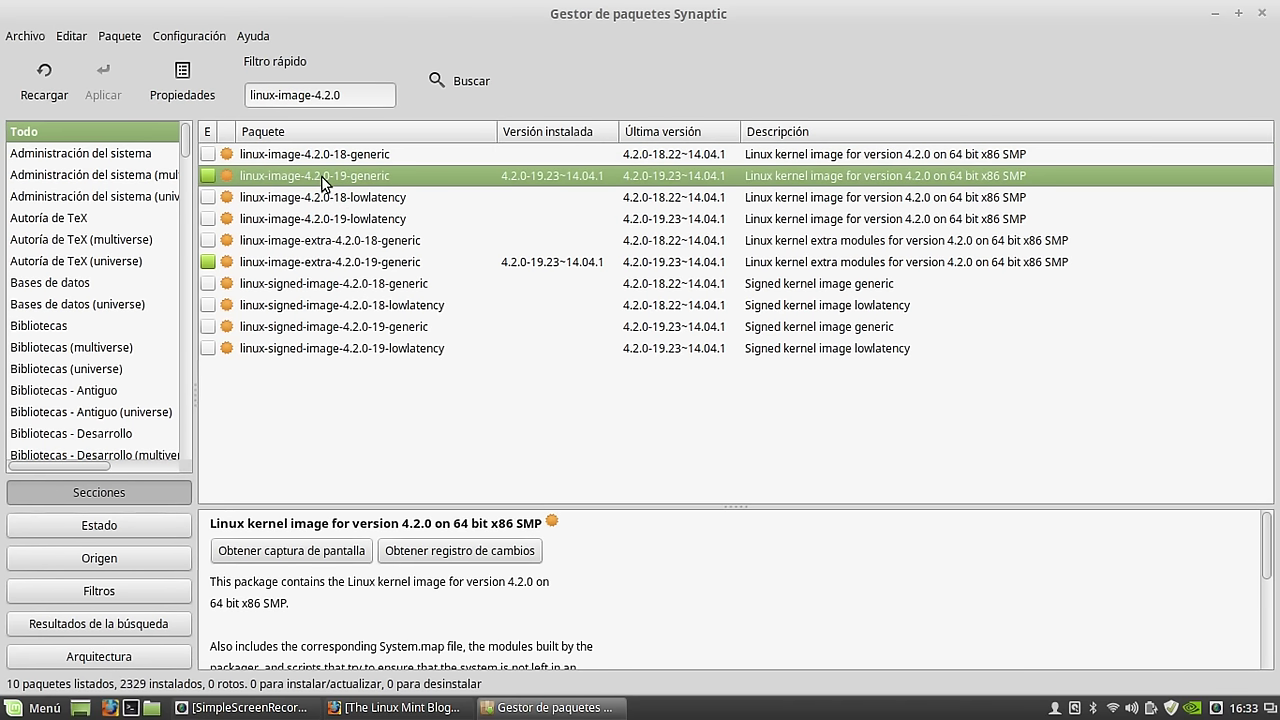
Select linux-image-extra-4.2.0-18-generic and linux-image-extra-4.2.0-19-generic in turn to compare the extra modules packages.
click(296, 243)
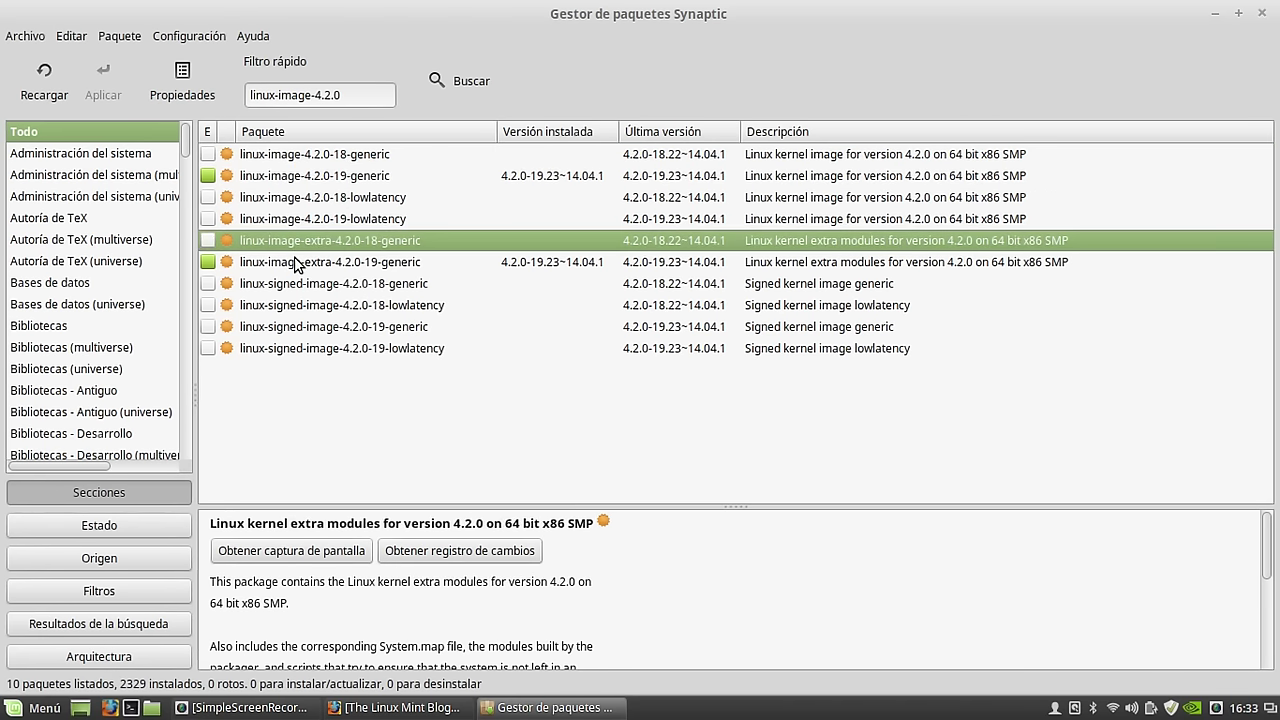
click(296, 262)
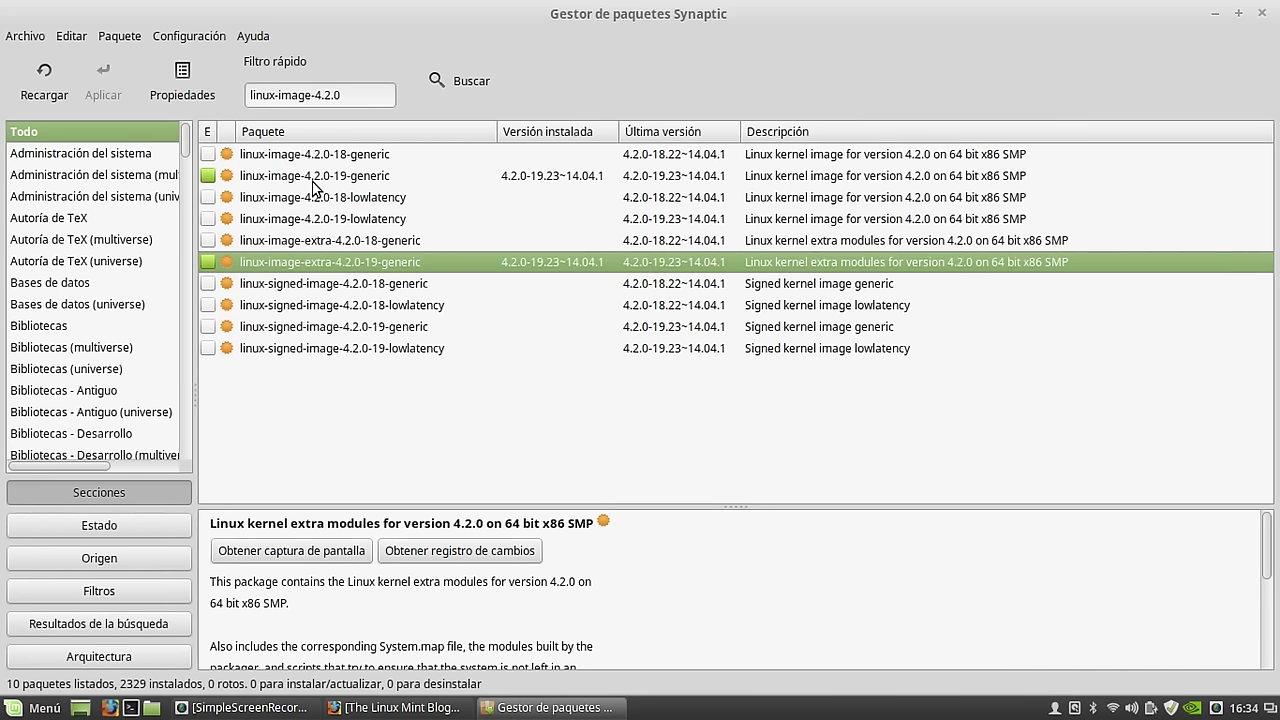
Change the quick filter to linux-headers-4.2.0 to list the 4.2.0 kernel headers packages.
key(BackSpace)
key(BackSpace)
key(BackSpace)
key(BackSpace)
key(BackSpace)
key(BackSpace)
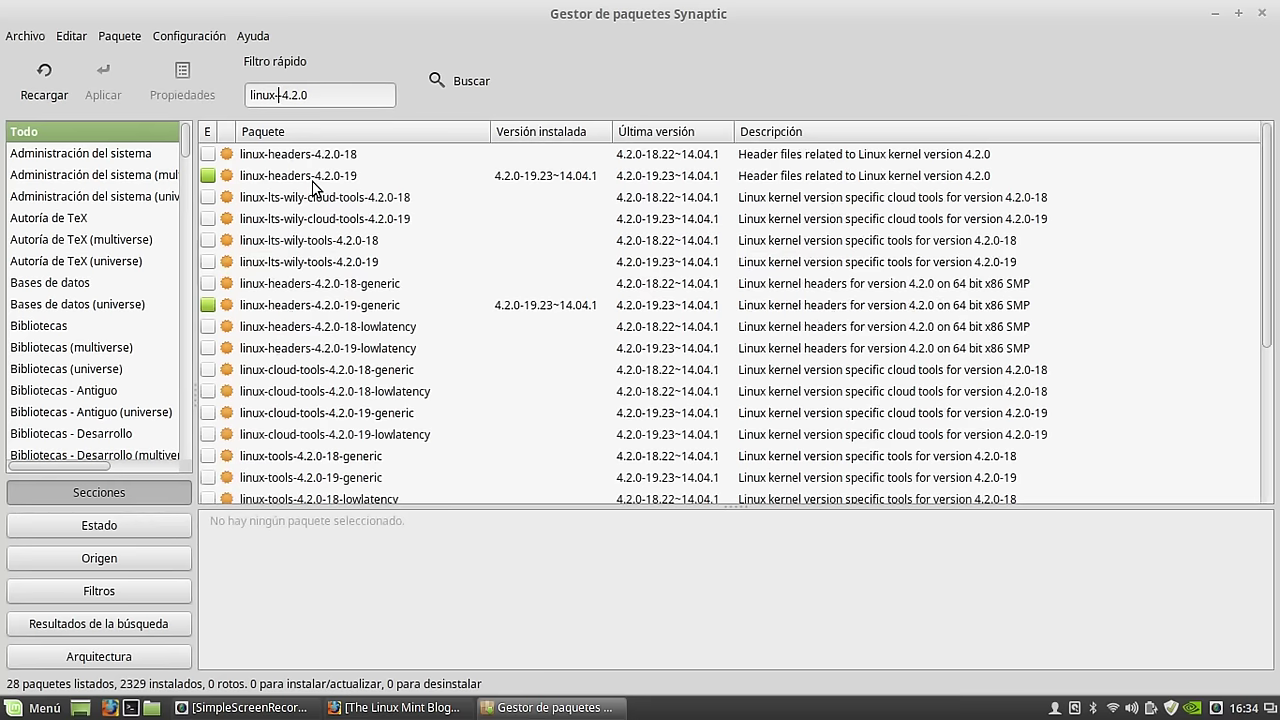
text(headers-)
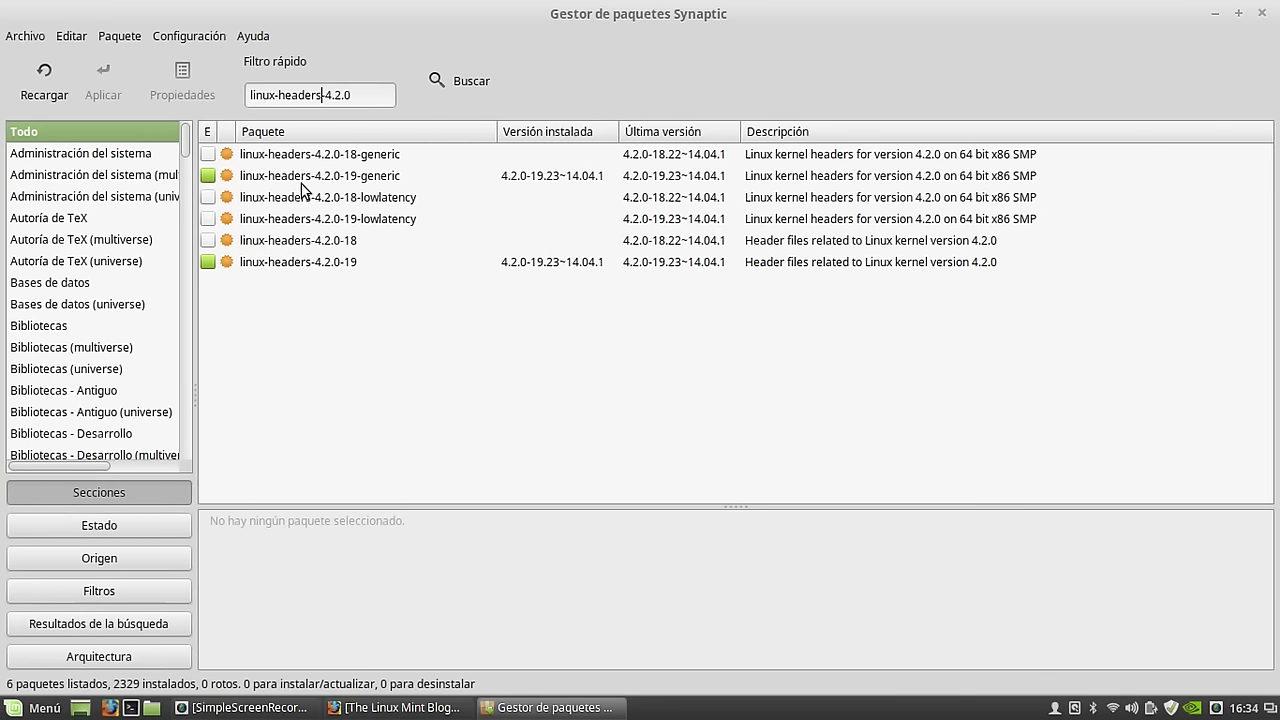
Alternate between linux-headers-4.2.0-19-generic and linux-headers-4.2.0-19 to compare their descriptions, and close the package manager.
click(301, 176)
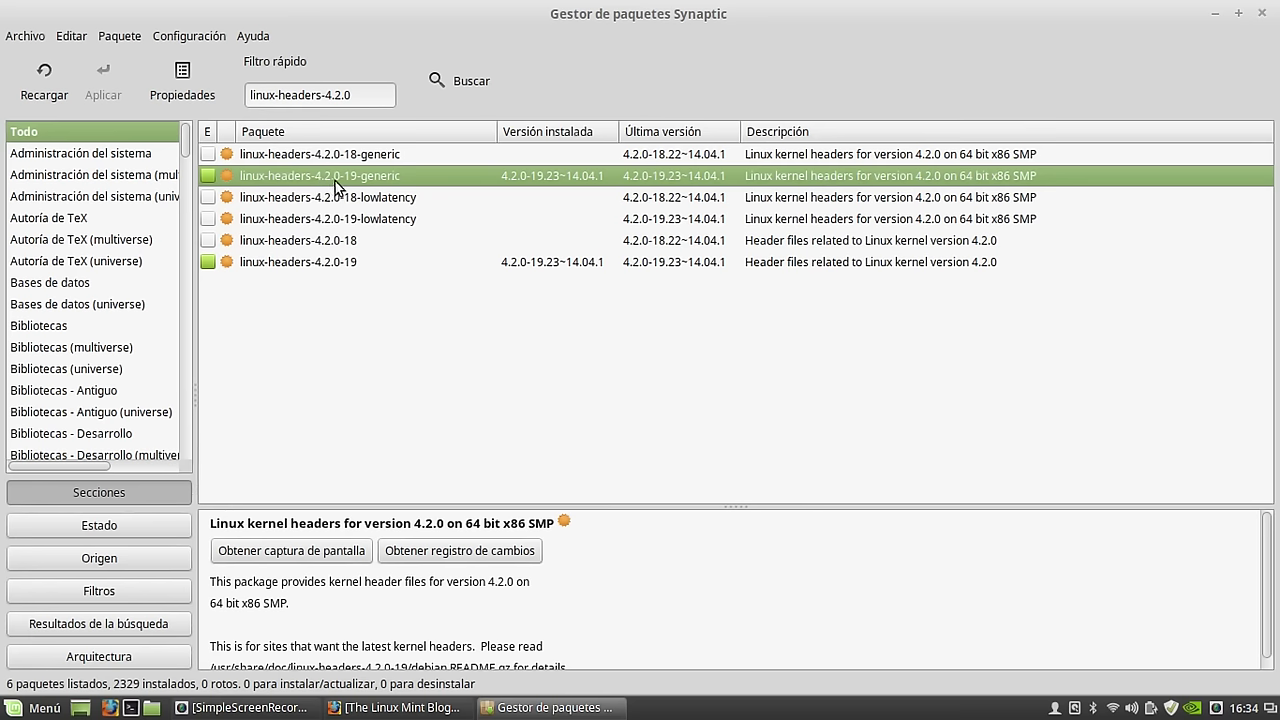
click(288, 268)
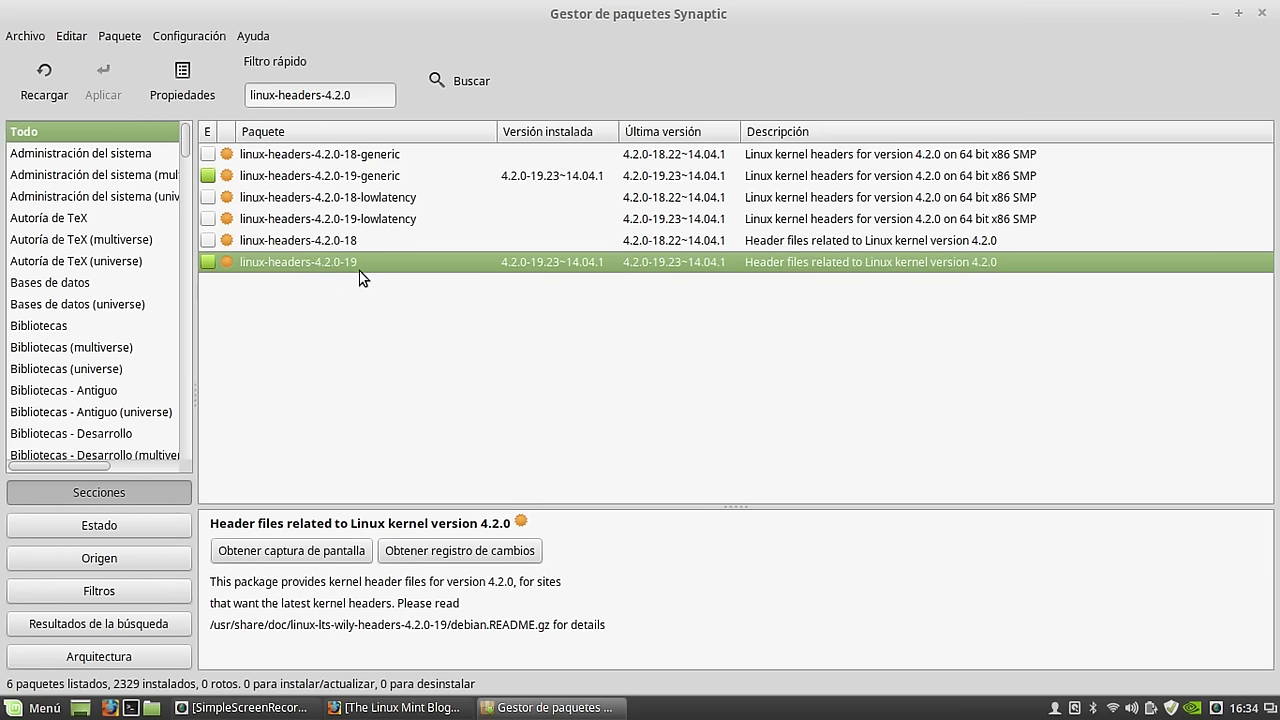
click(254, 180)
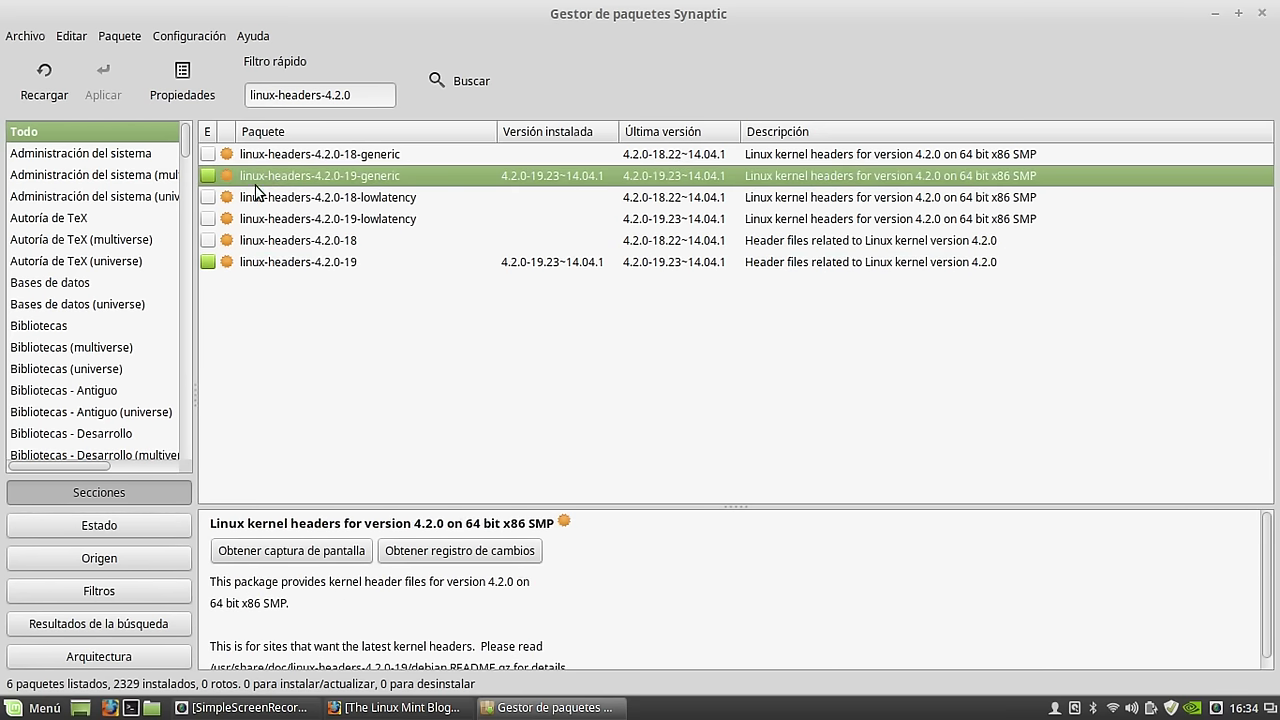
click(262, 266)
click(256, 181)
click(1261, 14)
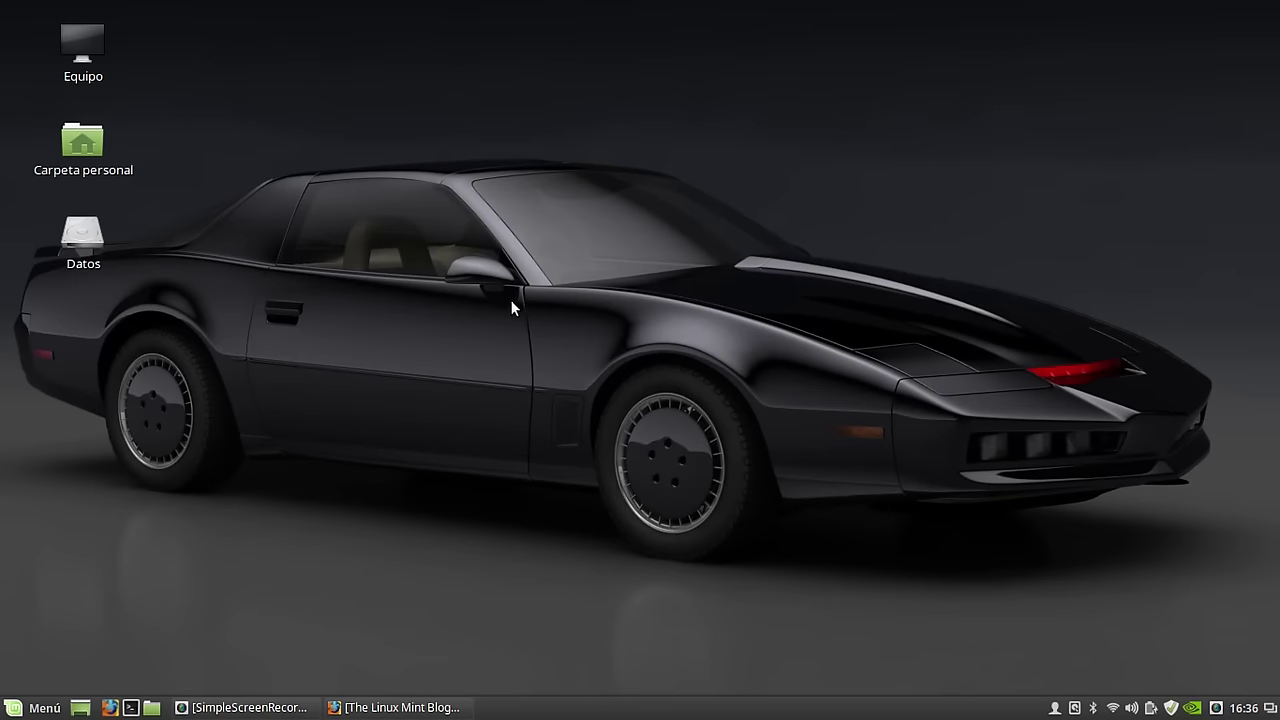
Open NVIDIA X Server Settings to view the GPU choices under PRIME Profiles, and close the window.
click(1191, 708)
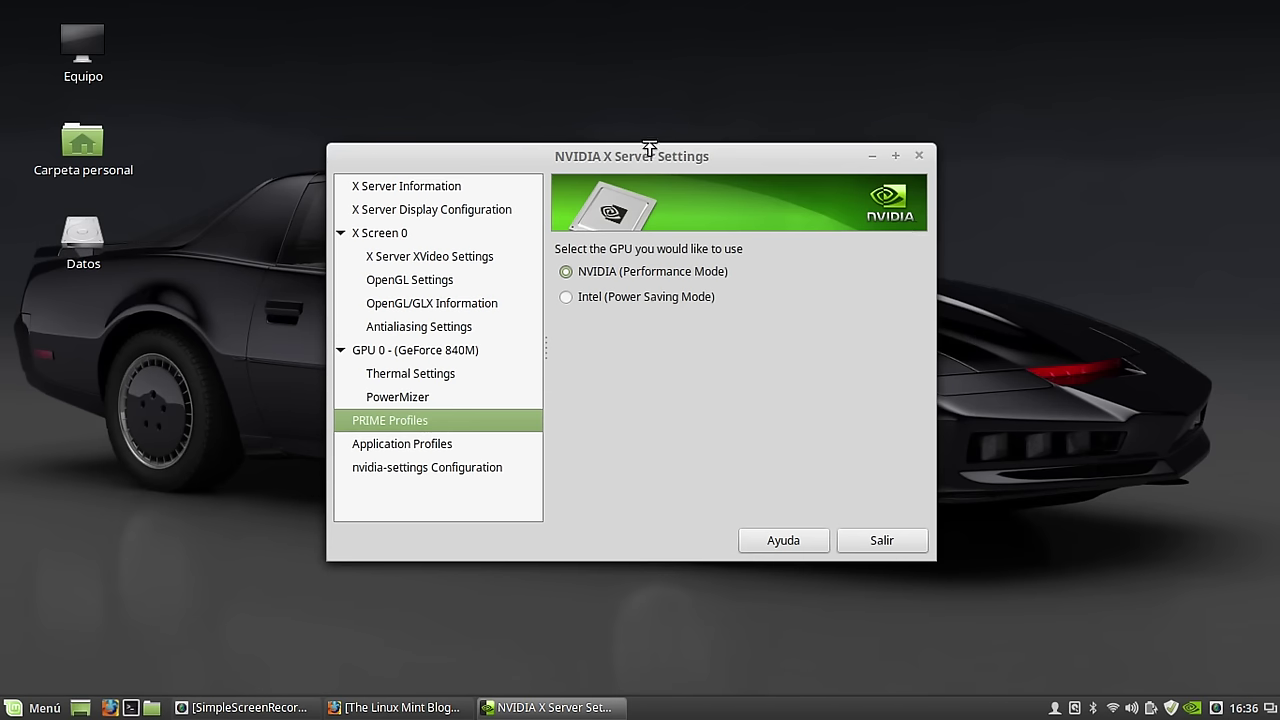
drag(644, 162, 567, 116)
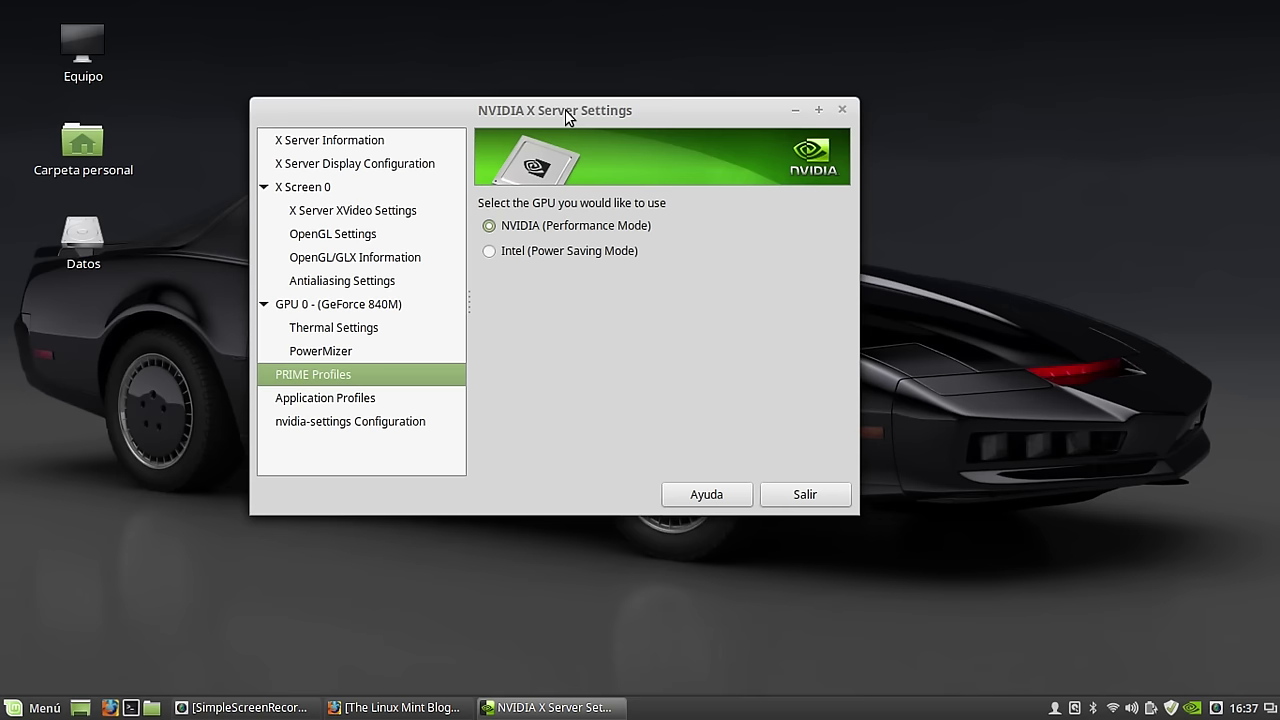
click(842, 111)
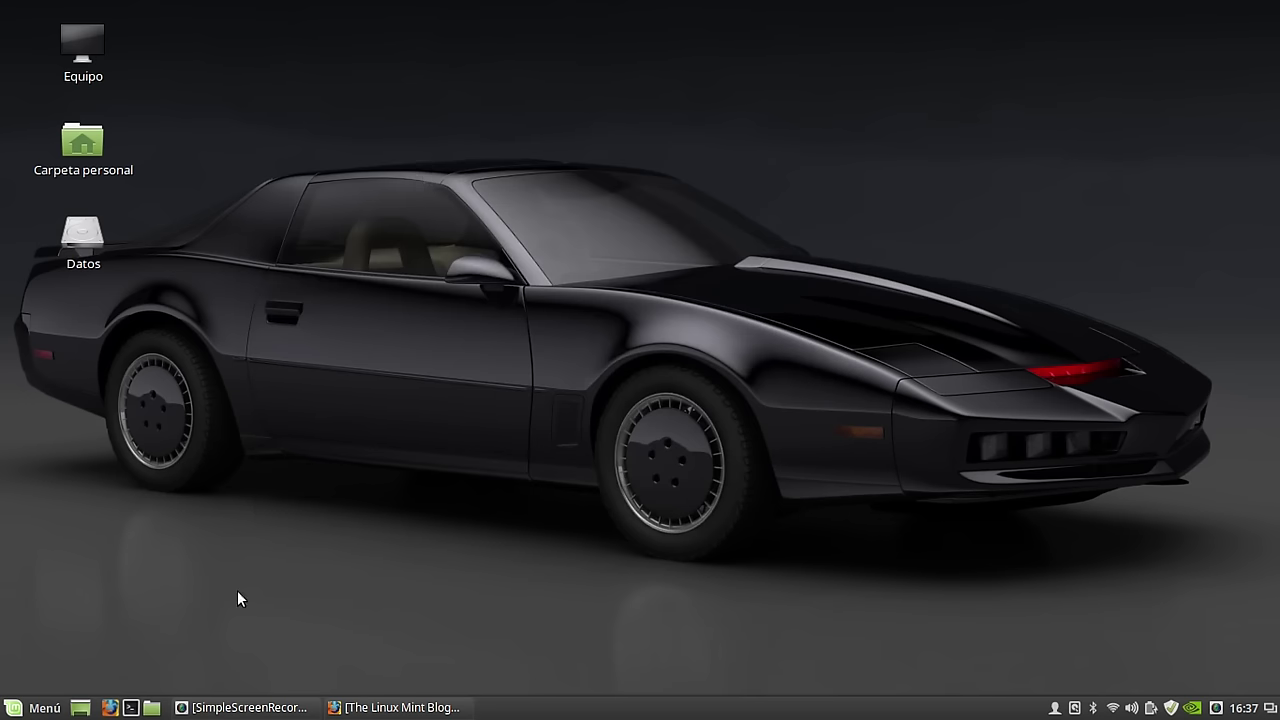
Launch the driver manager (Administrador de controladores) from the Administración category, authenticating with the account password.
click(33, 707)
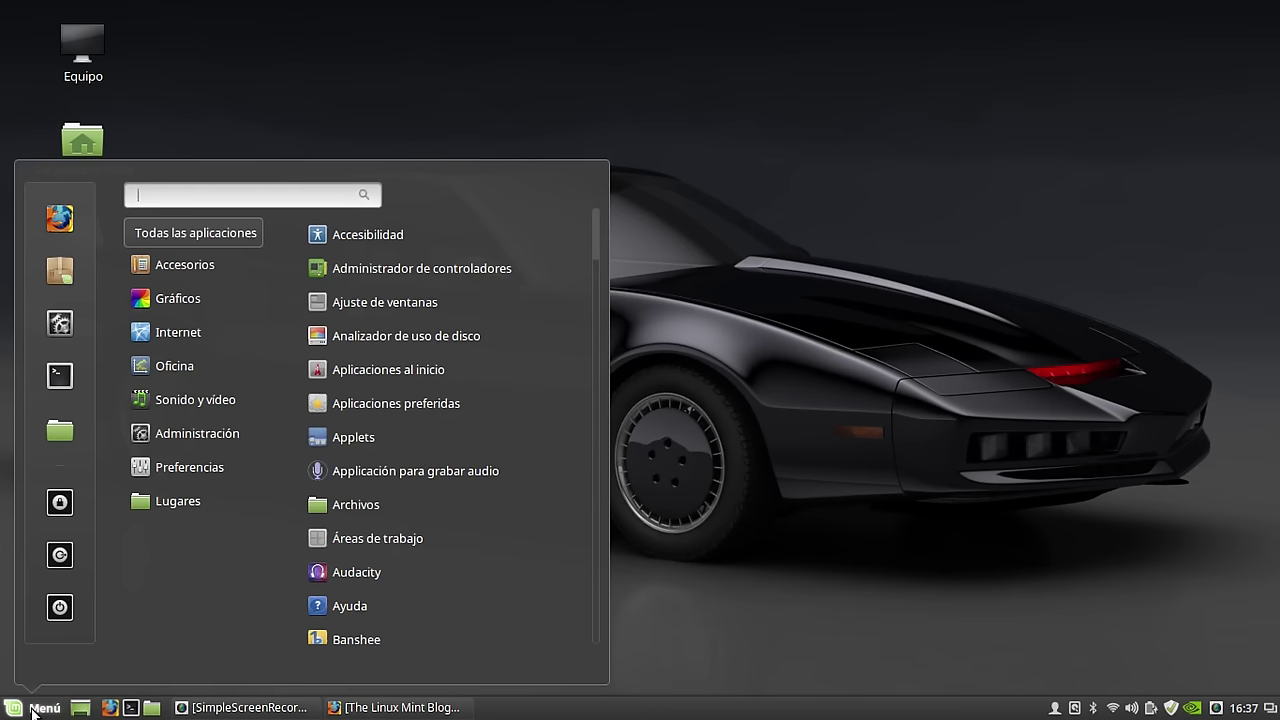
mouse_move(211, 448)
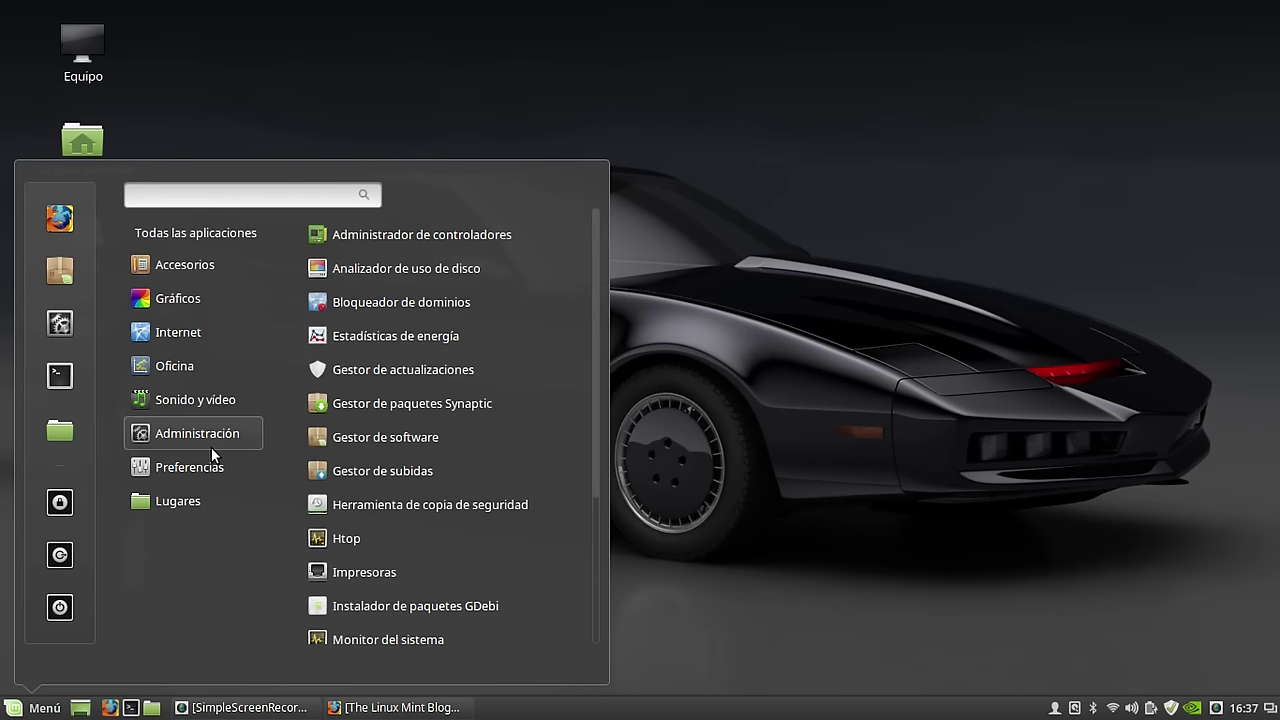
click(397, 234)
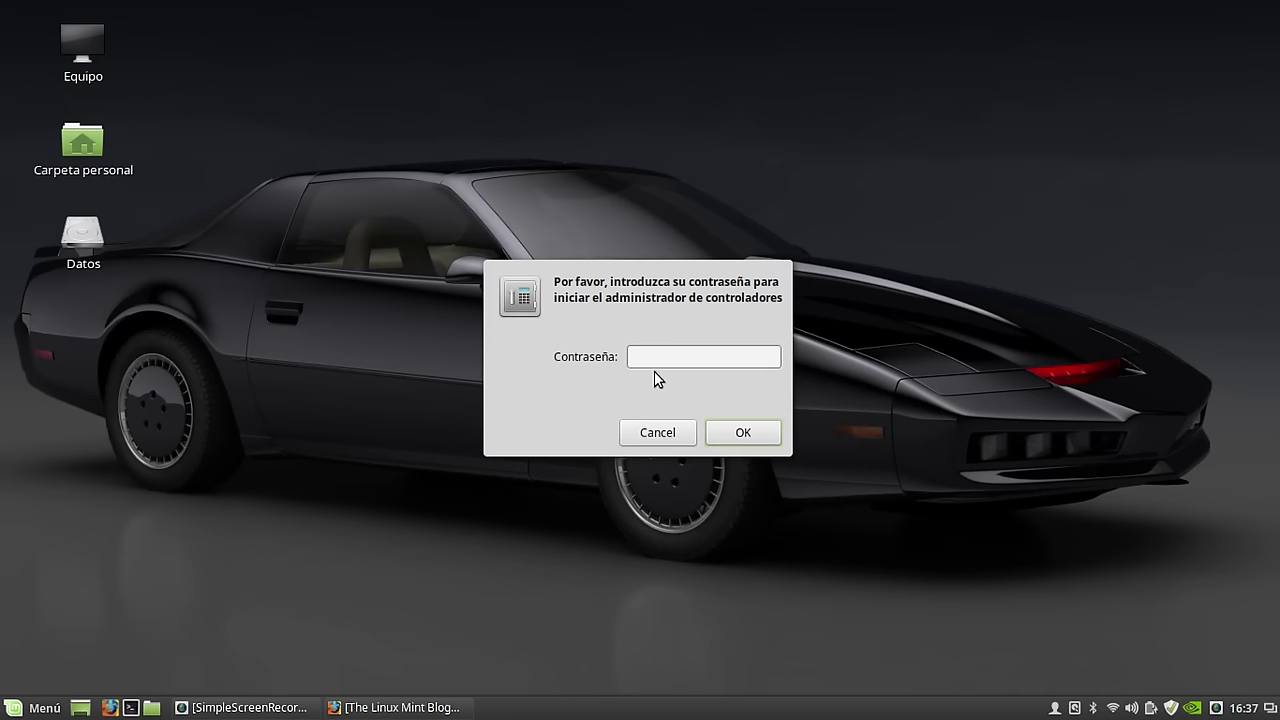
text(•••••••)
key(Return)
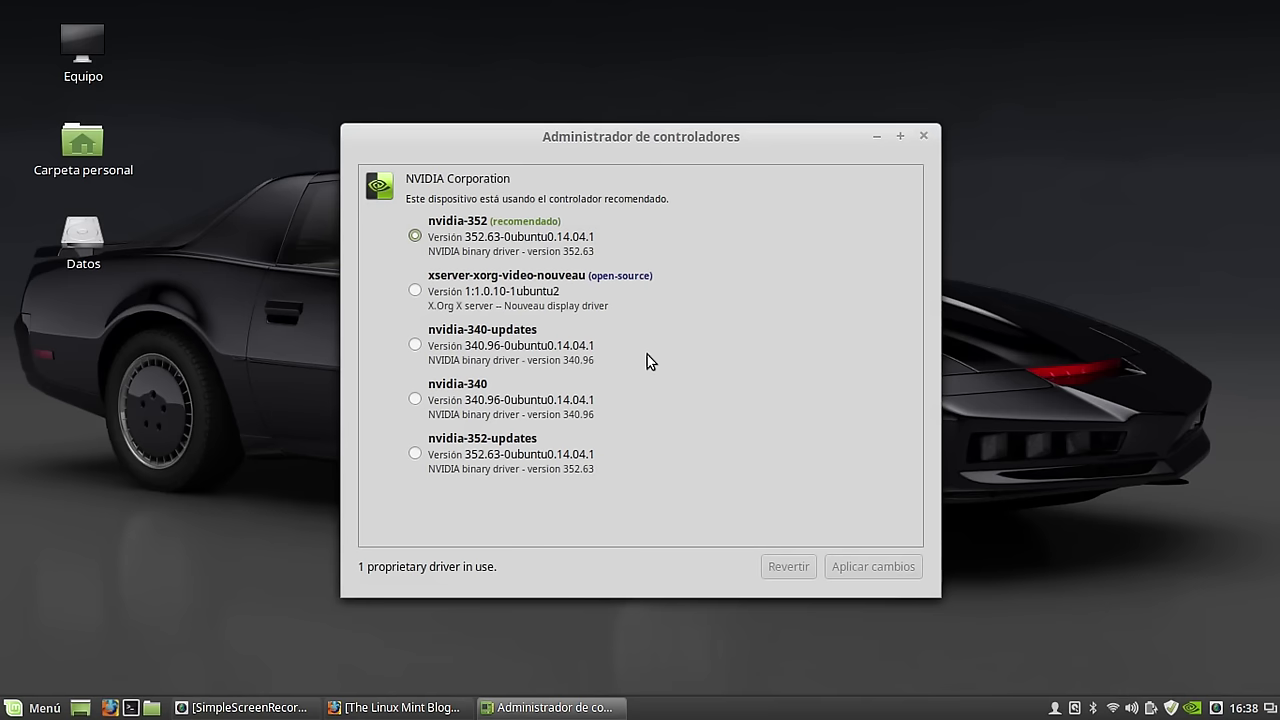
Examine the NVIDIA drivers offered in the driver manager, repositioning its window as needed, and close it.
drag(646, 141, 717, 75)
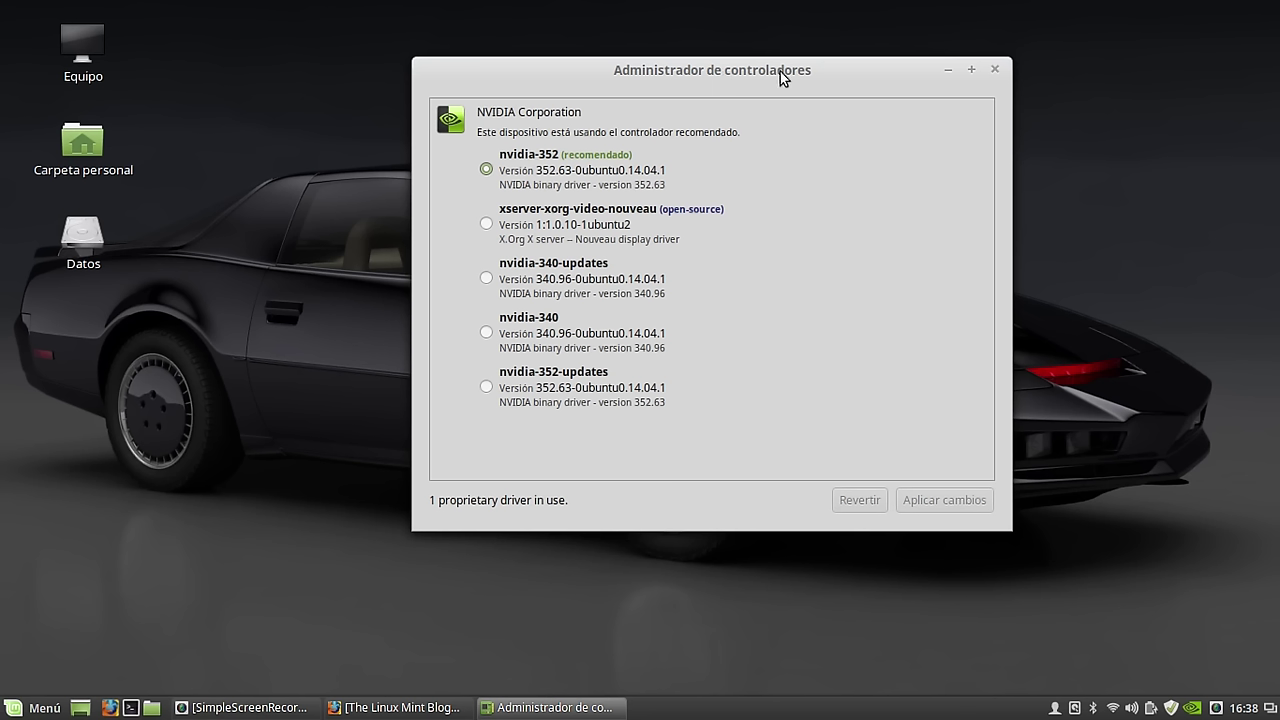
drag(779, 70, 674, 75)
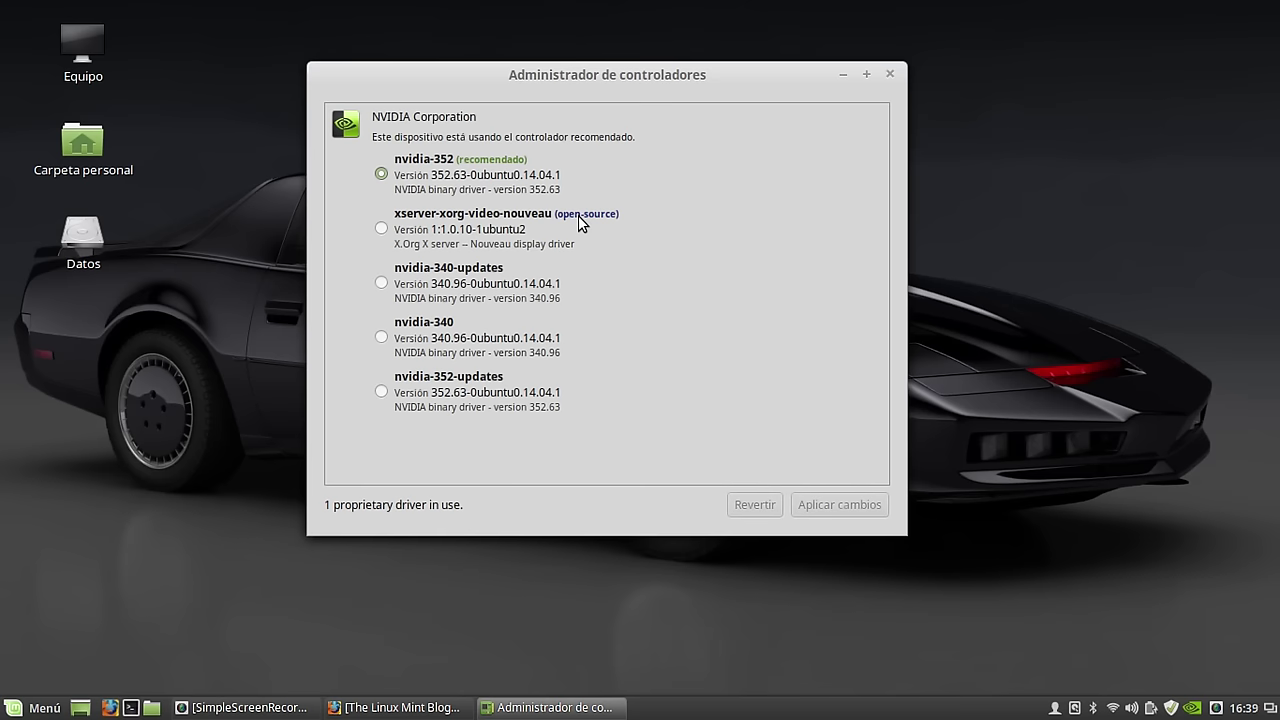
drag(654, 76, 733, 80)
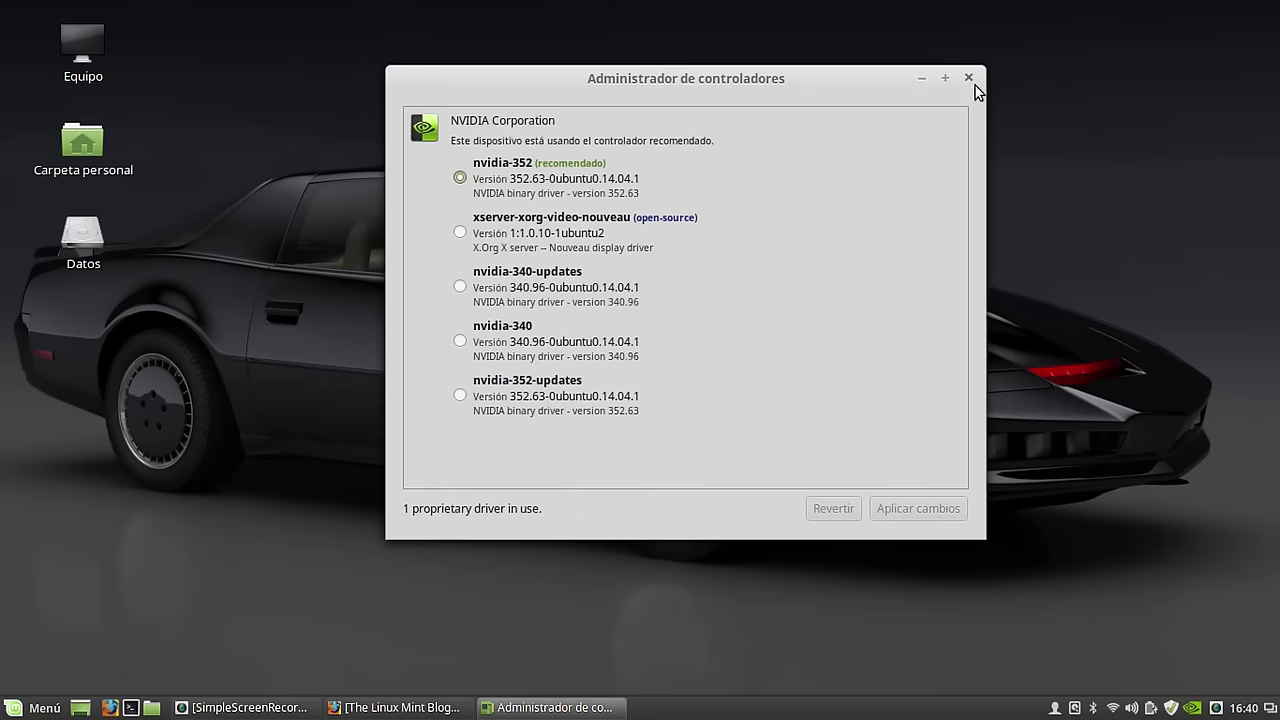
drag(833, 80, 751, 96)
click(886, 93)
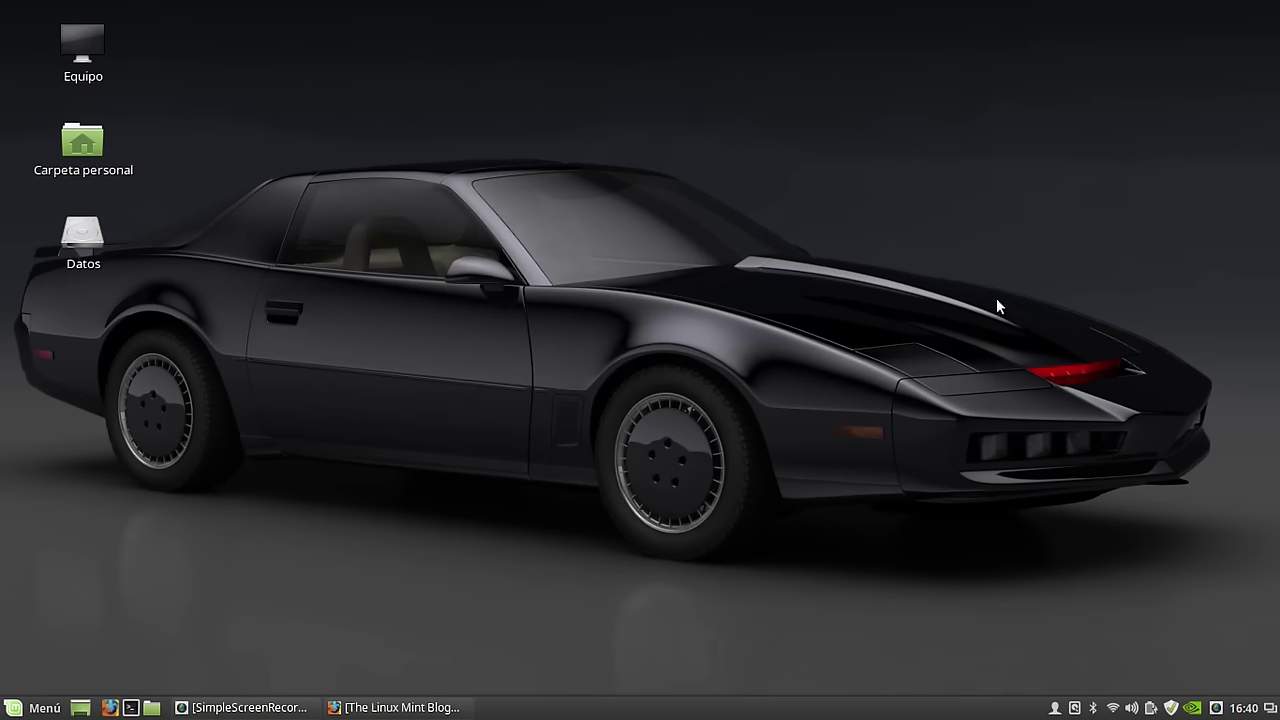
Reopen NVIDIA X Server Settings and move its window higher on the desktop.
mouse_move(1195, 710)
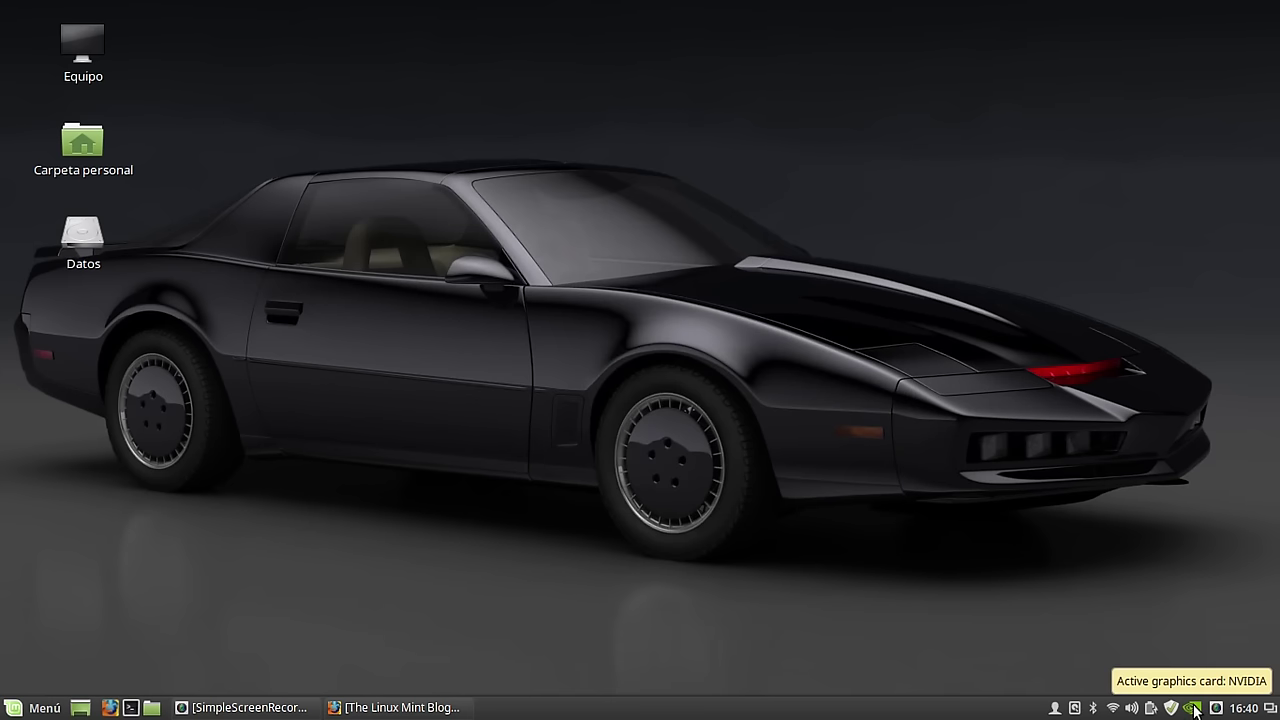
click(1195, 710)
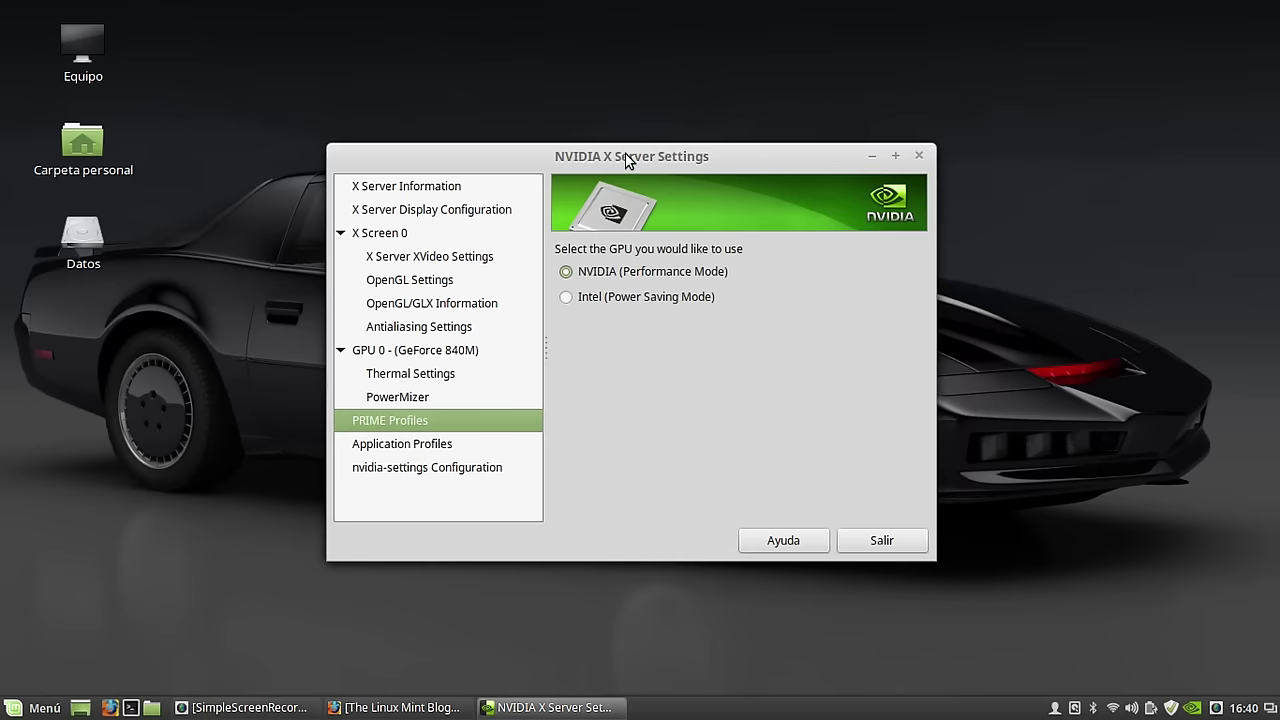
drag(627, 159, 547, 77)
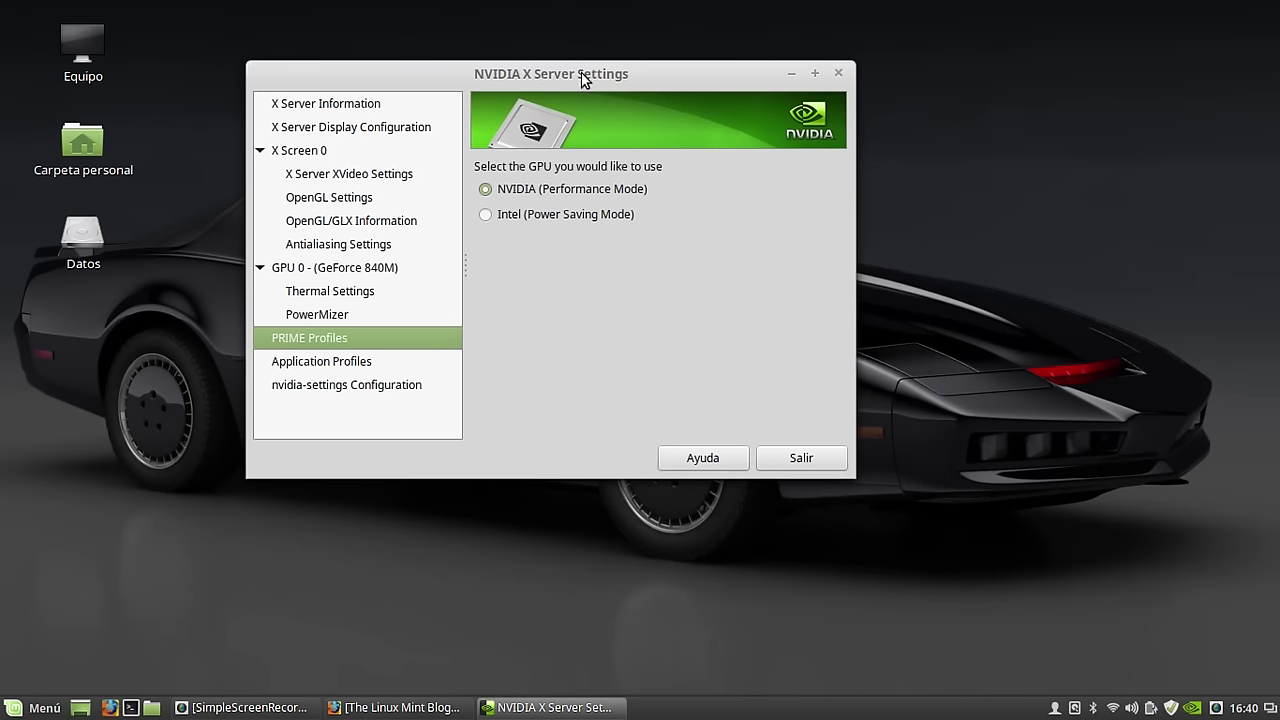
drag(583, 79, 640, 86)
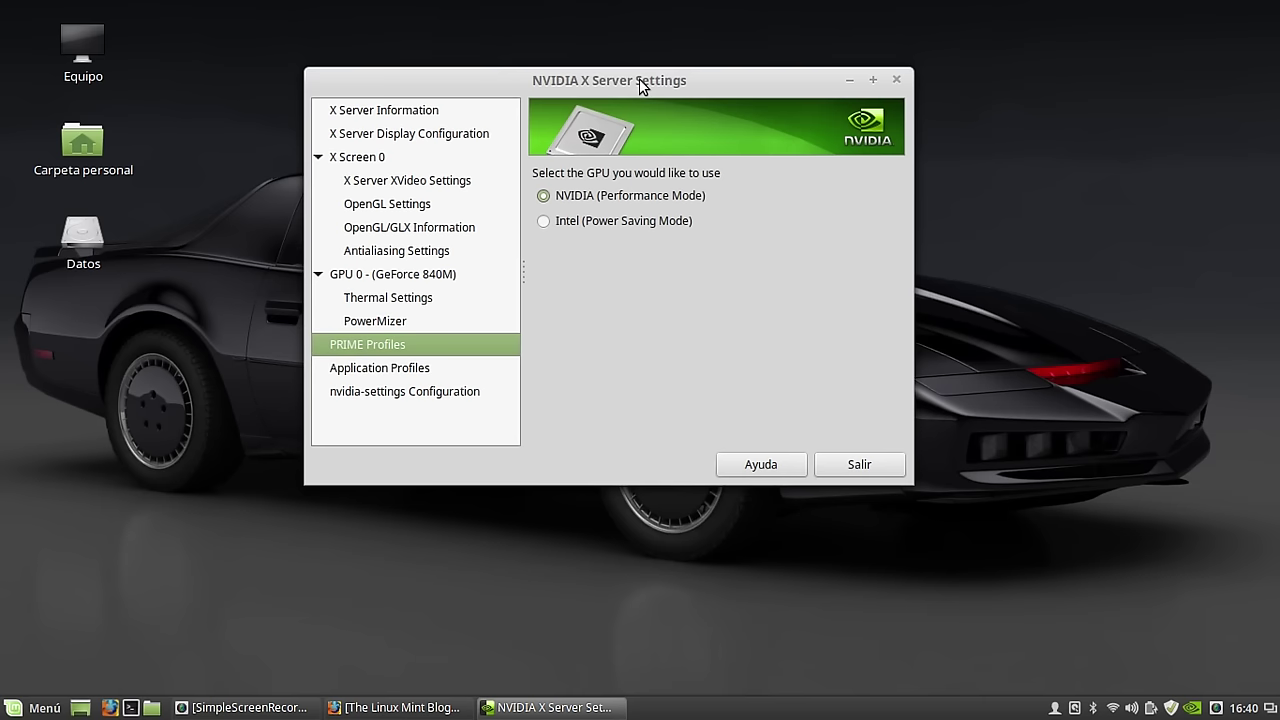
Review the X Server Information, X Server Display Configuration, X Server XVideo Settings, OpenGL Settings and OpenGL/GLX Information pages.
click(382, 114)
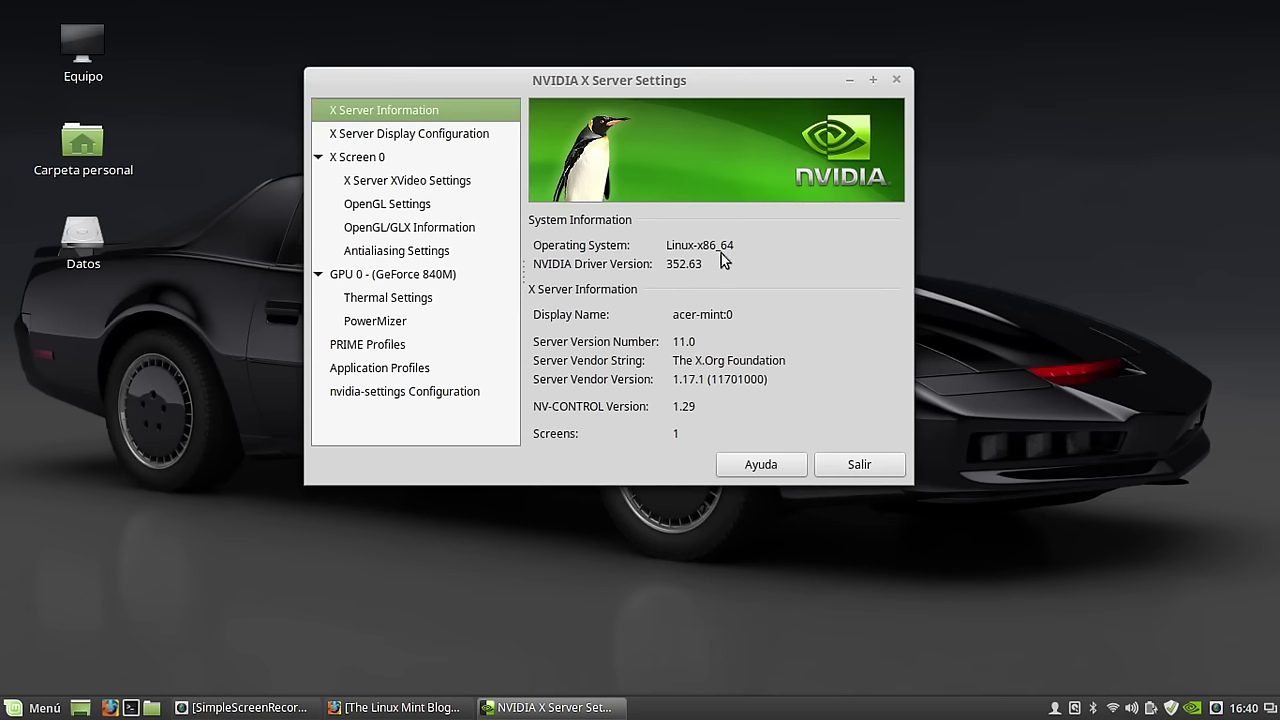
click(402, 136)
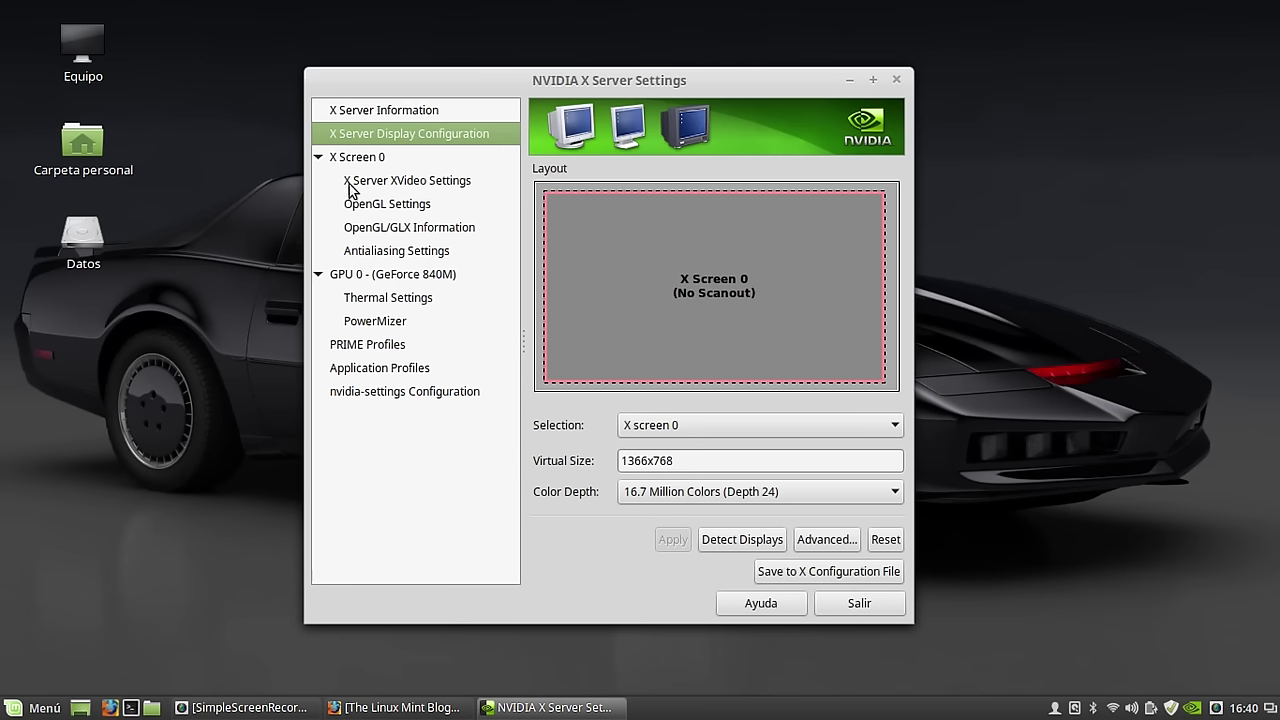
click(378, 183)
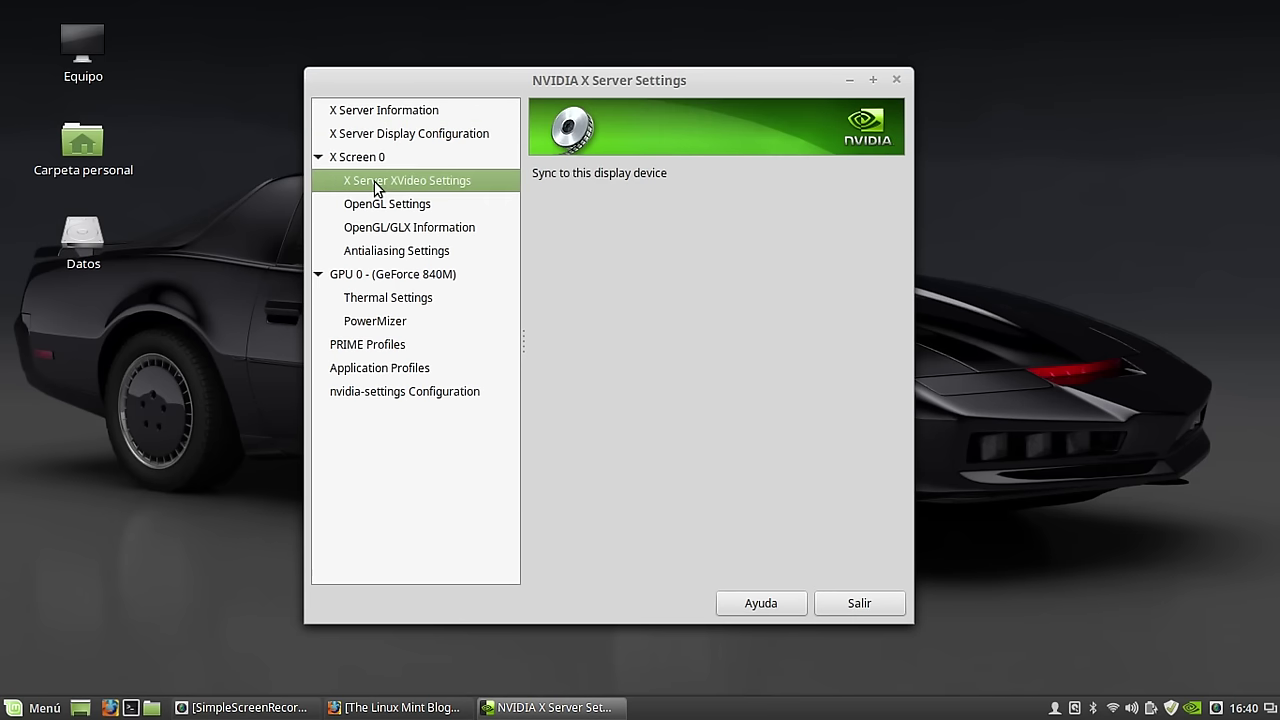
click(372, 205)
click(430, 230)
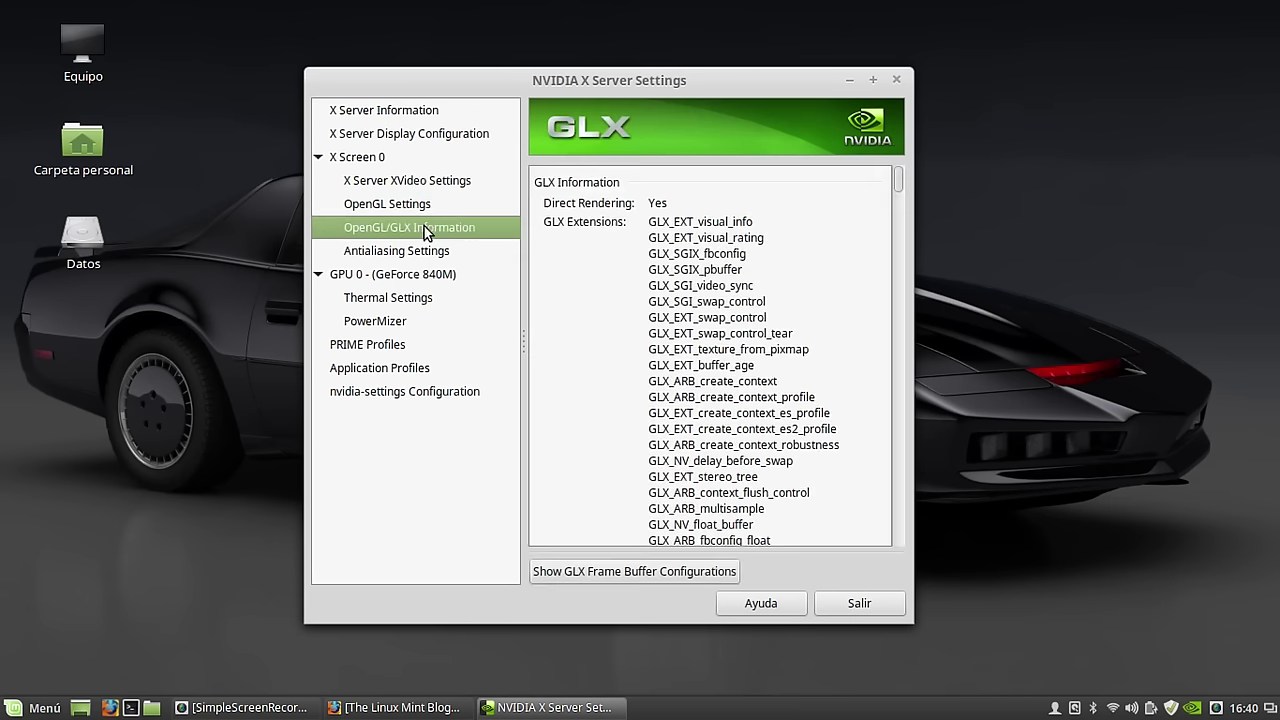
Examine the GPU 0 (GeForce 840M) details, its Thermal Settings and its PowerMizer page.
click(425, 275)
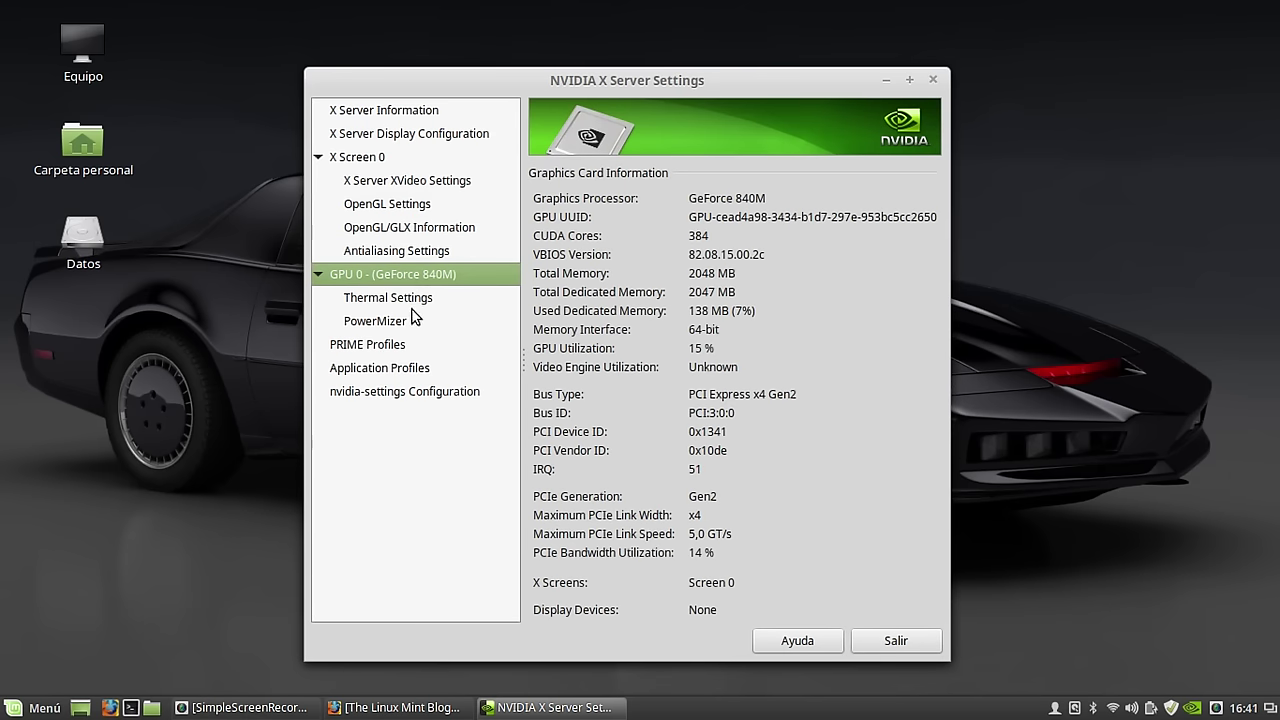
click(410, 300)
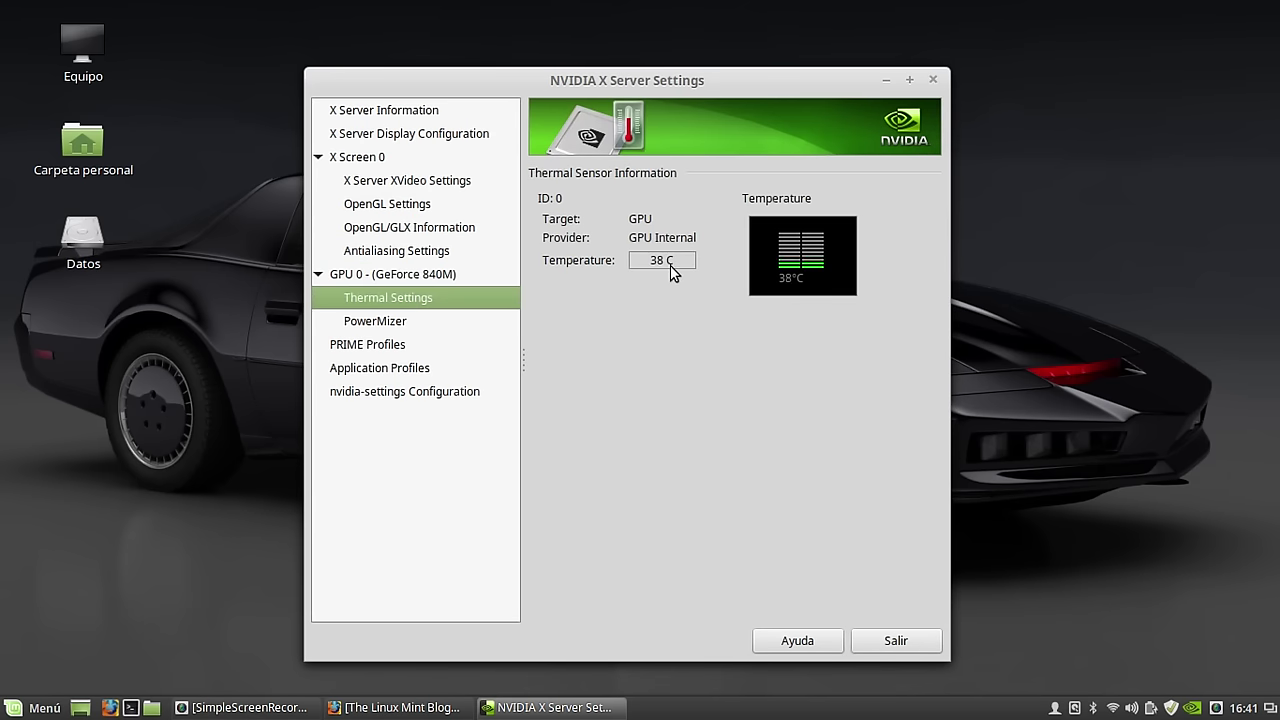
click(390, 327)
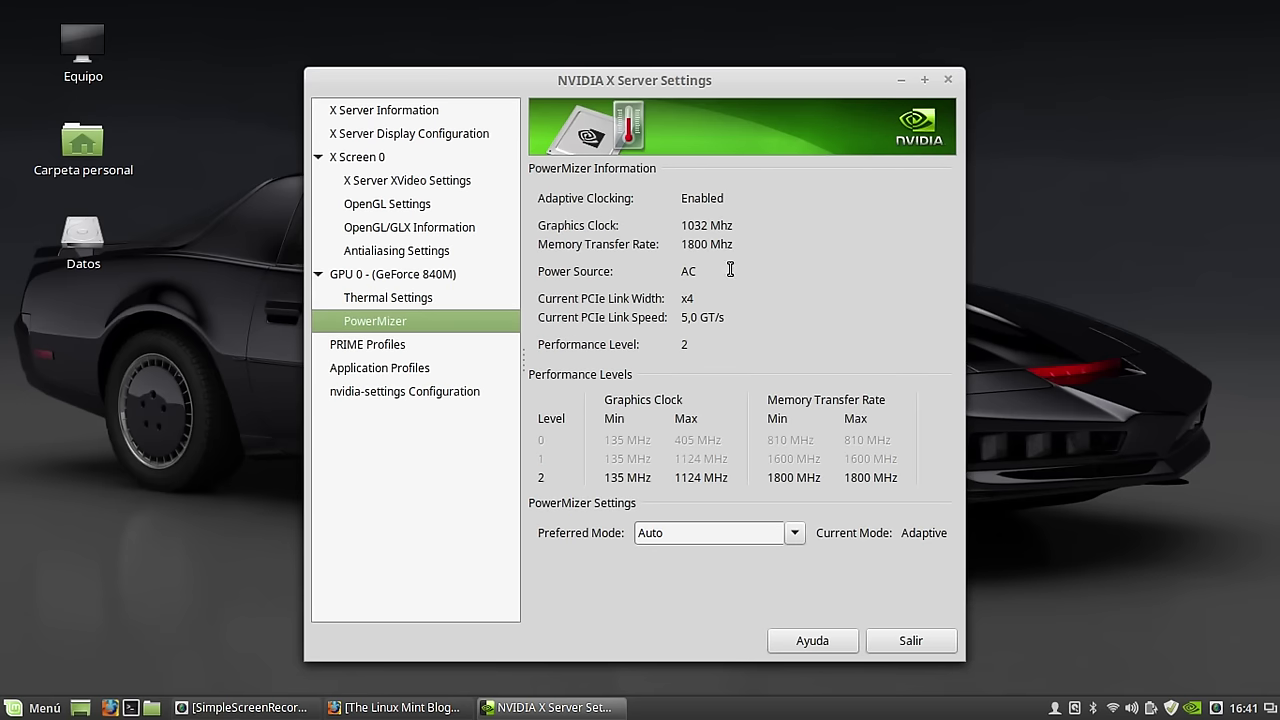
View PRIME Profiles, nvidia-settings Configuration and X Server Information, and quit NVIDIA X Server Settings.
click(383, 350)
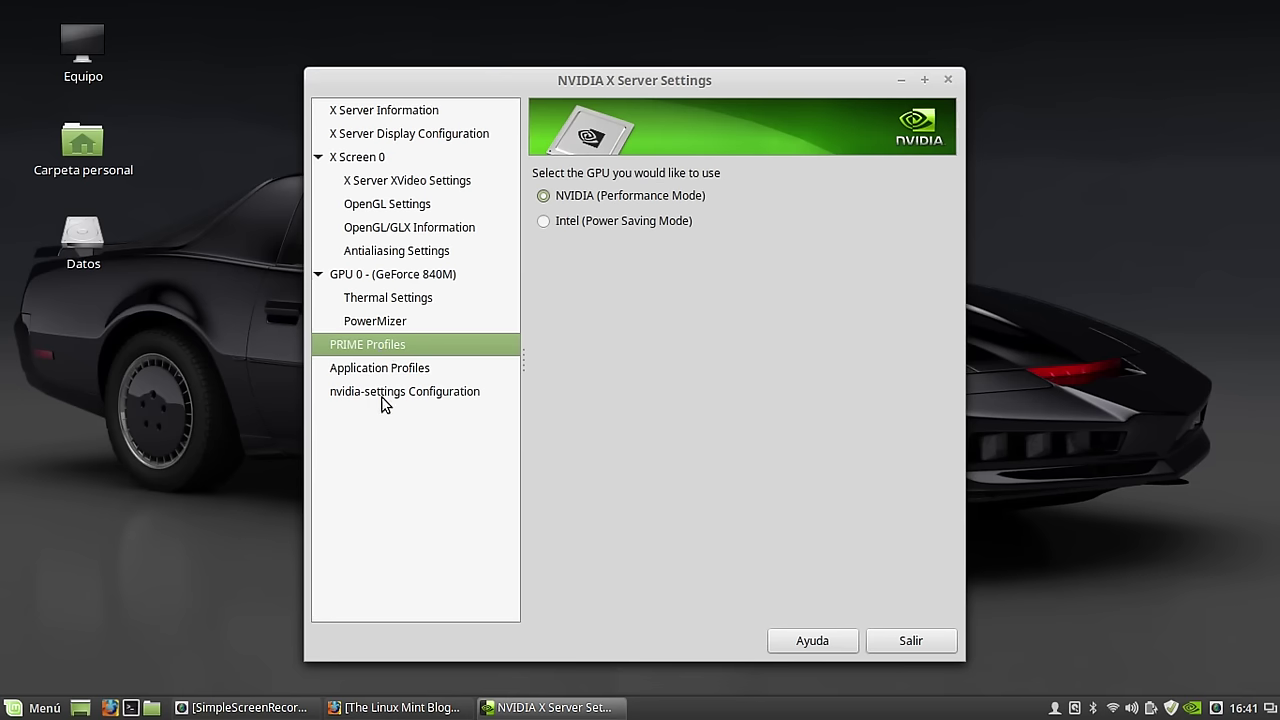
click(382, 396)
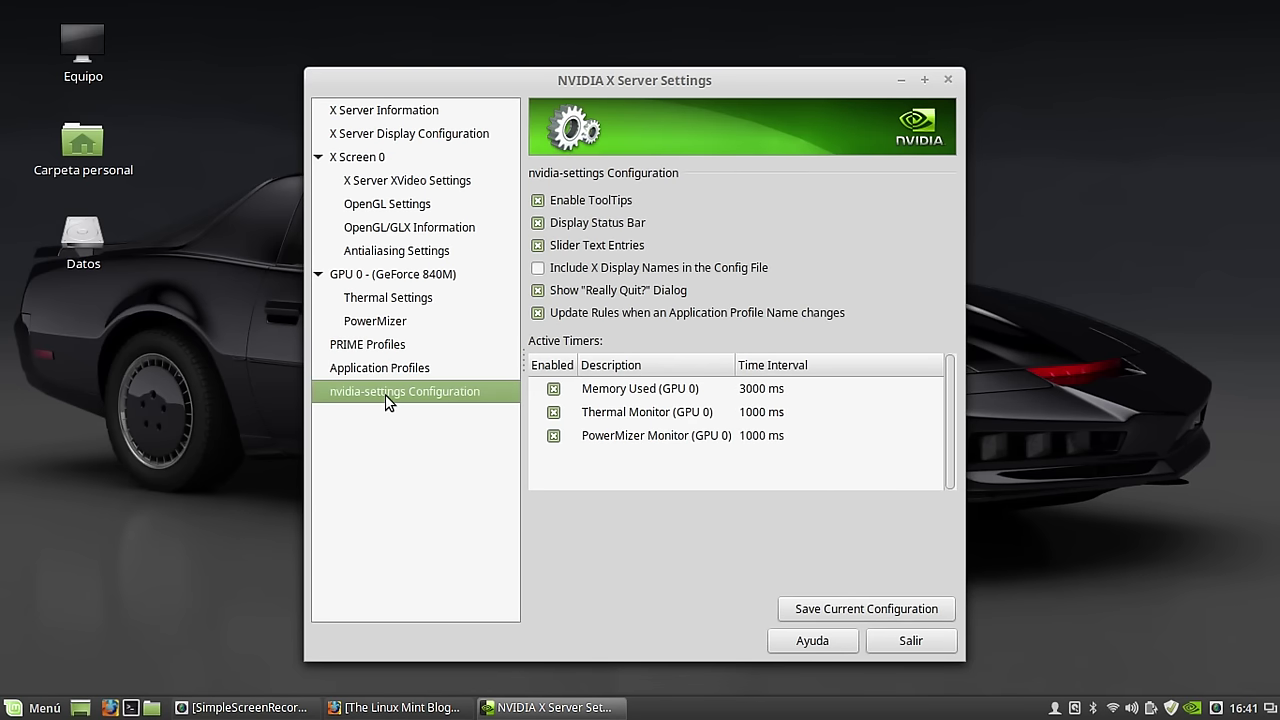
click(388, 112)
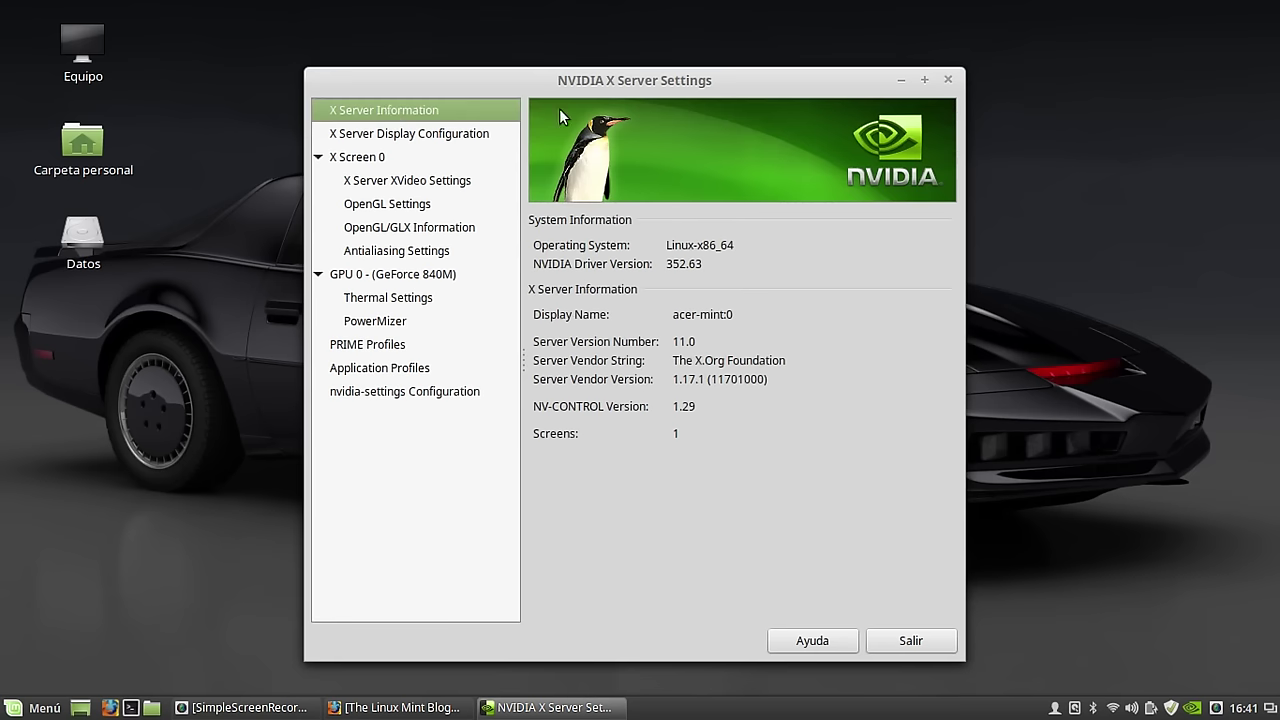
click(910, 640)
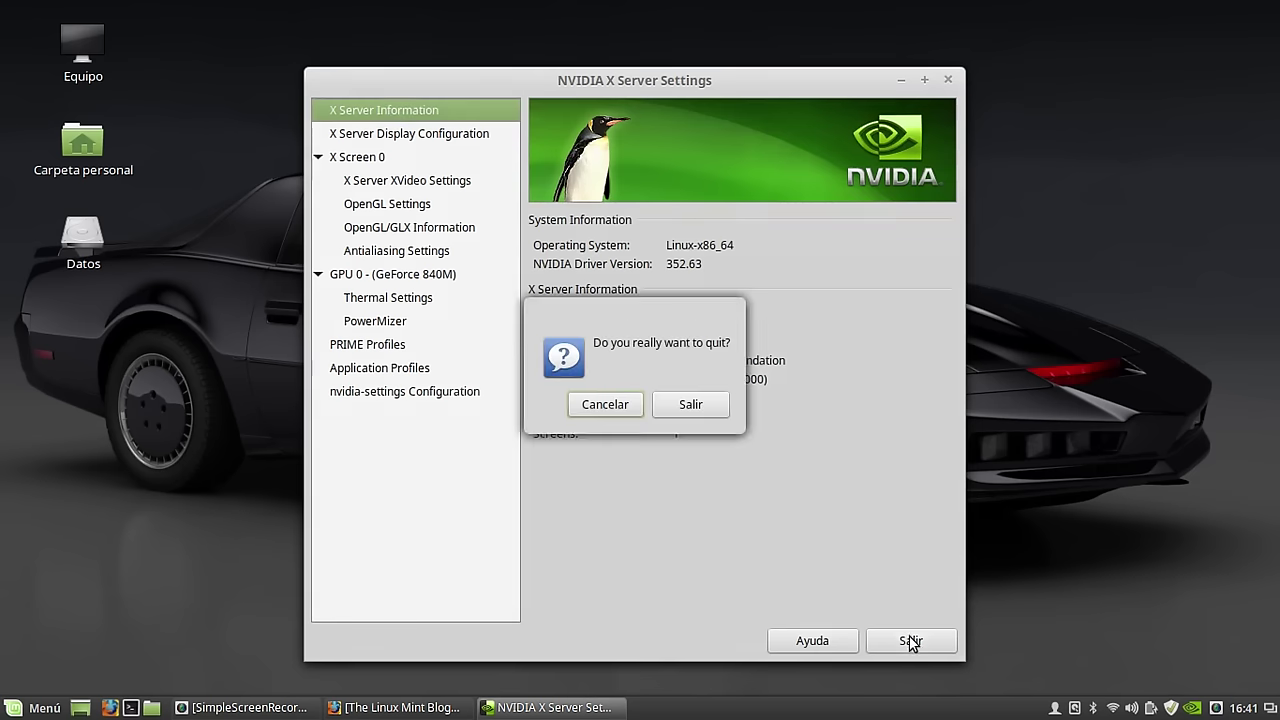
click(684, 402)
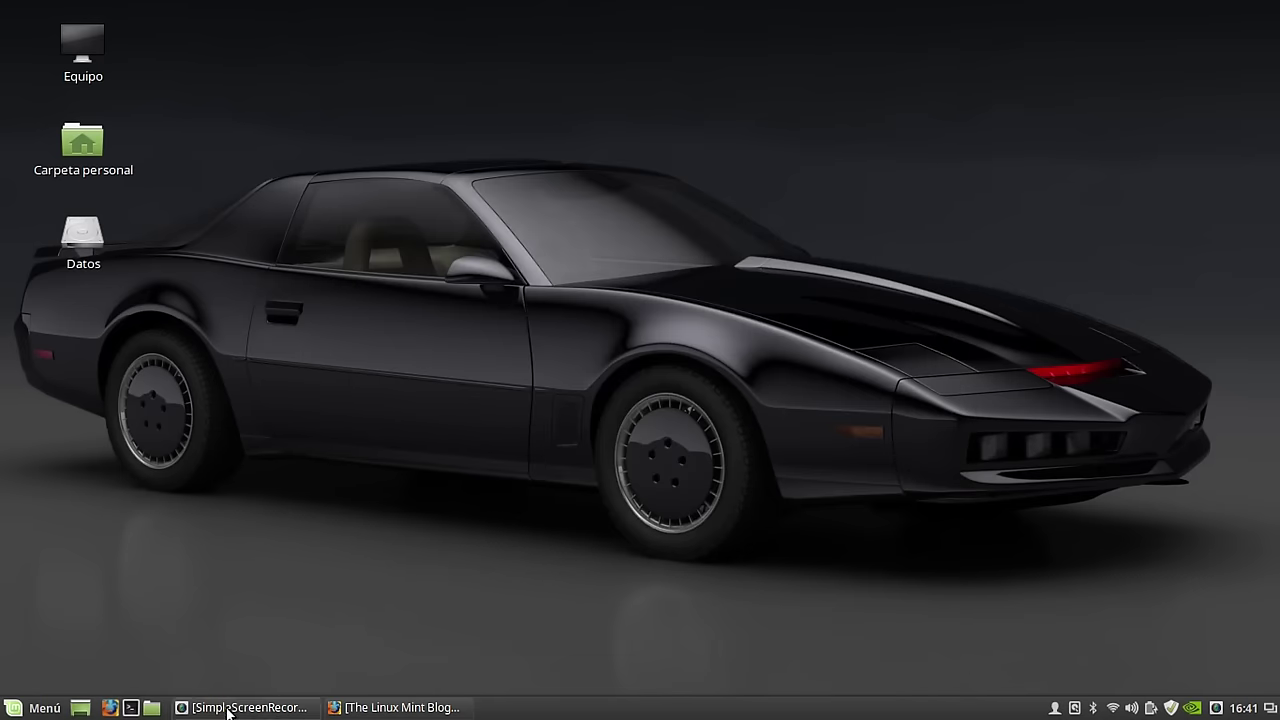
Launch the Synaptic package manager and authenticate with the account password.
click(40, 707)
mouse_move(158, 432)
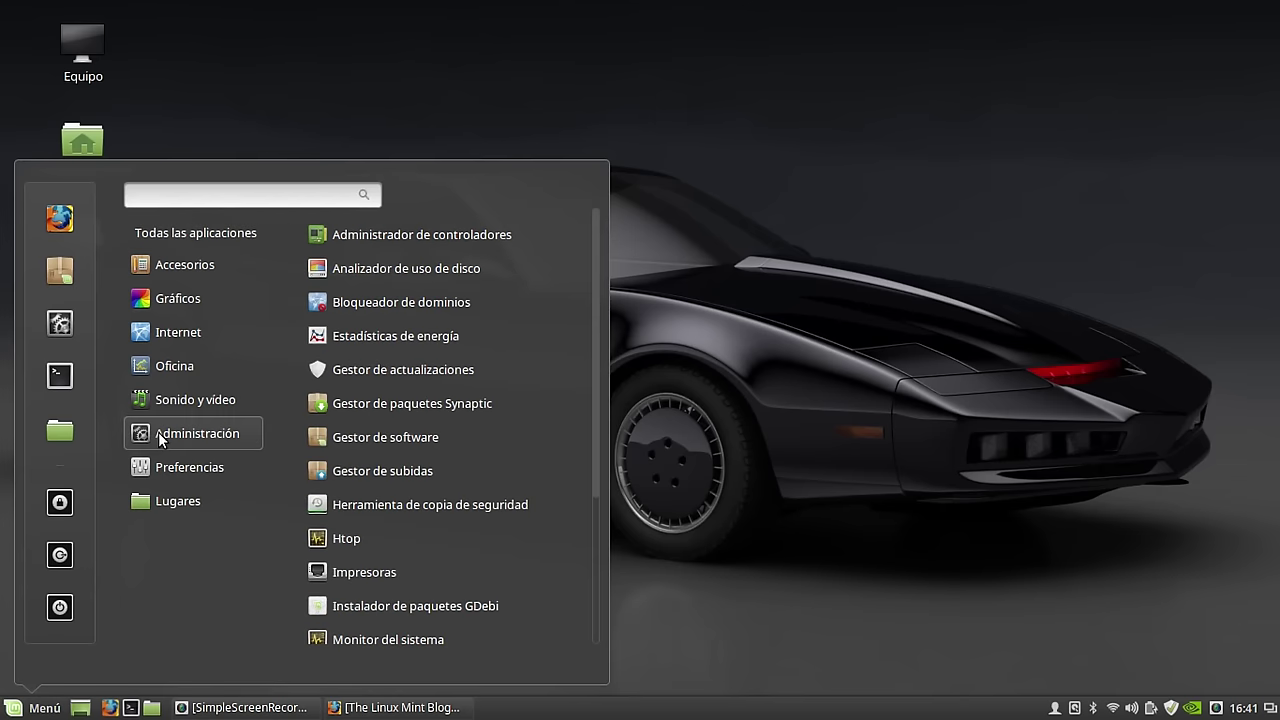
click(403, 405)
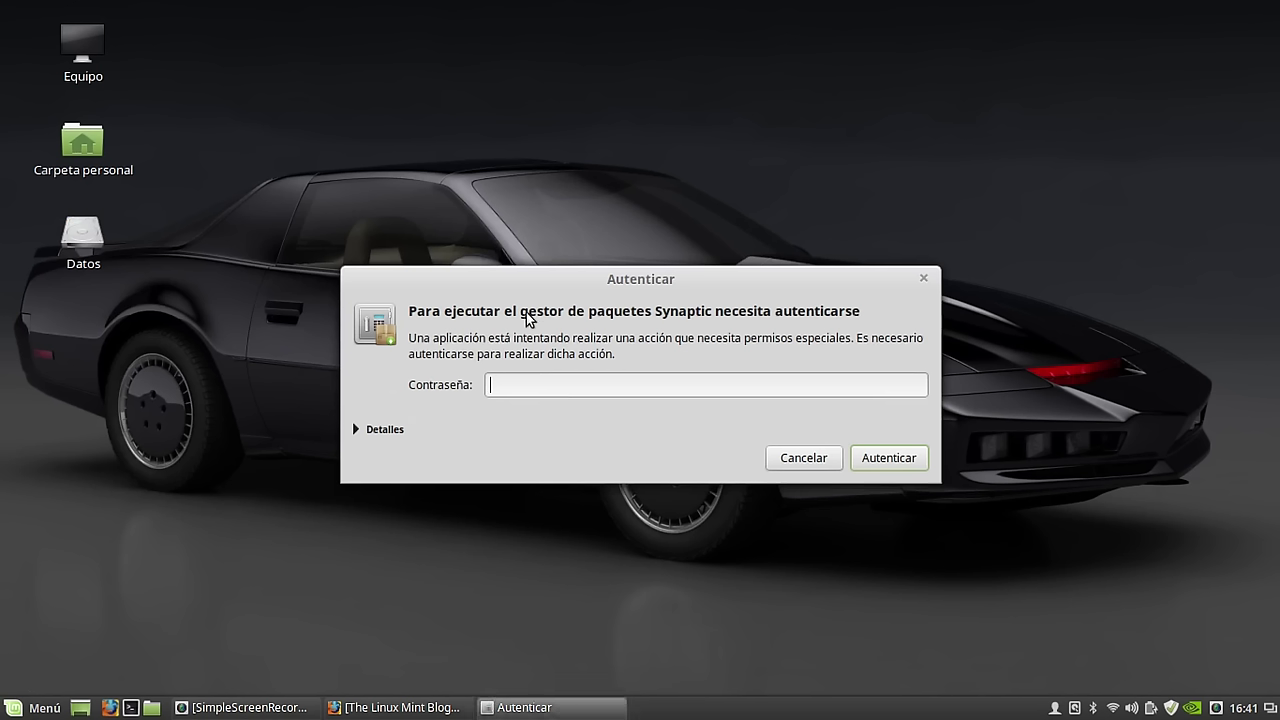
text(•••••••)
key(Return)
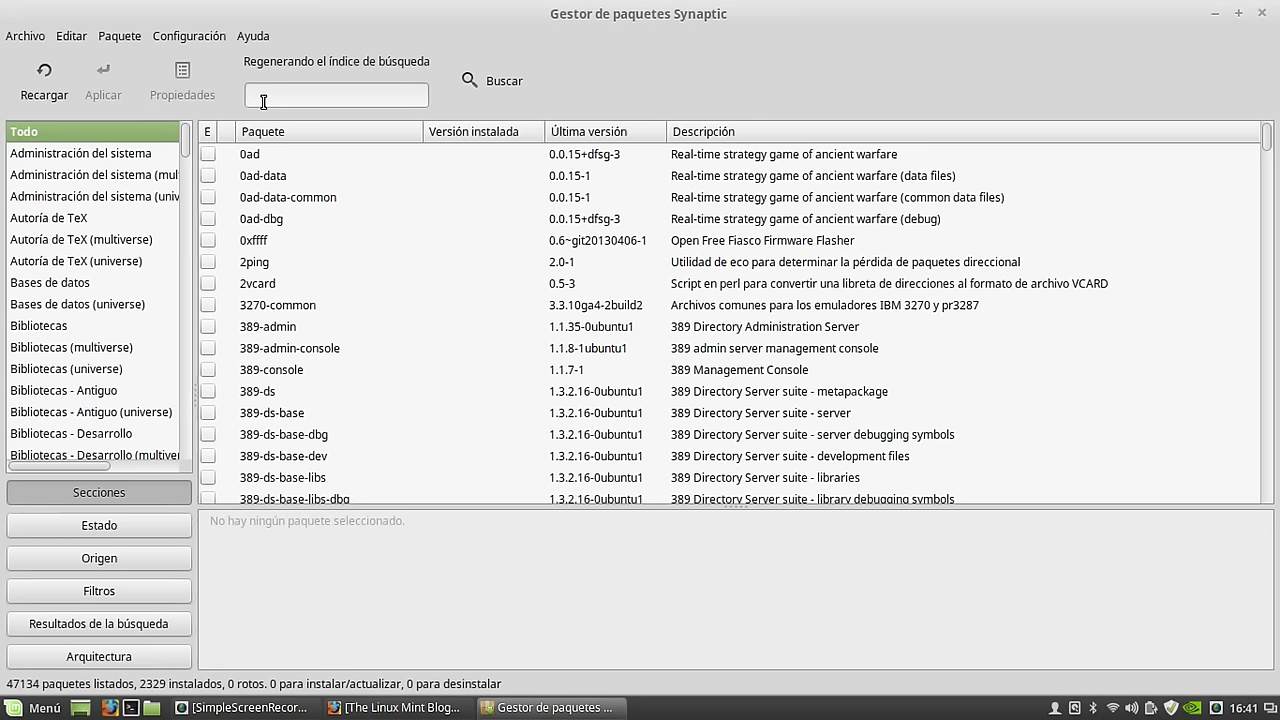
Filter the Synaptic package list by "nvidia".
text(nvia)
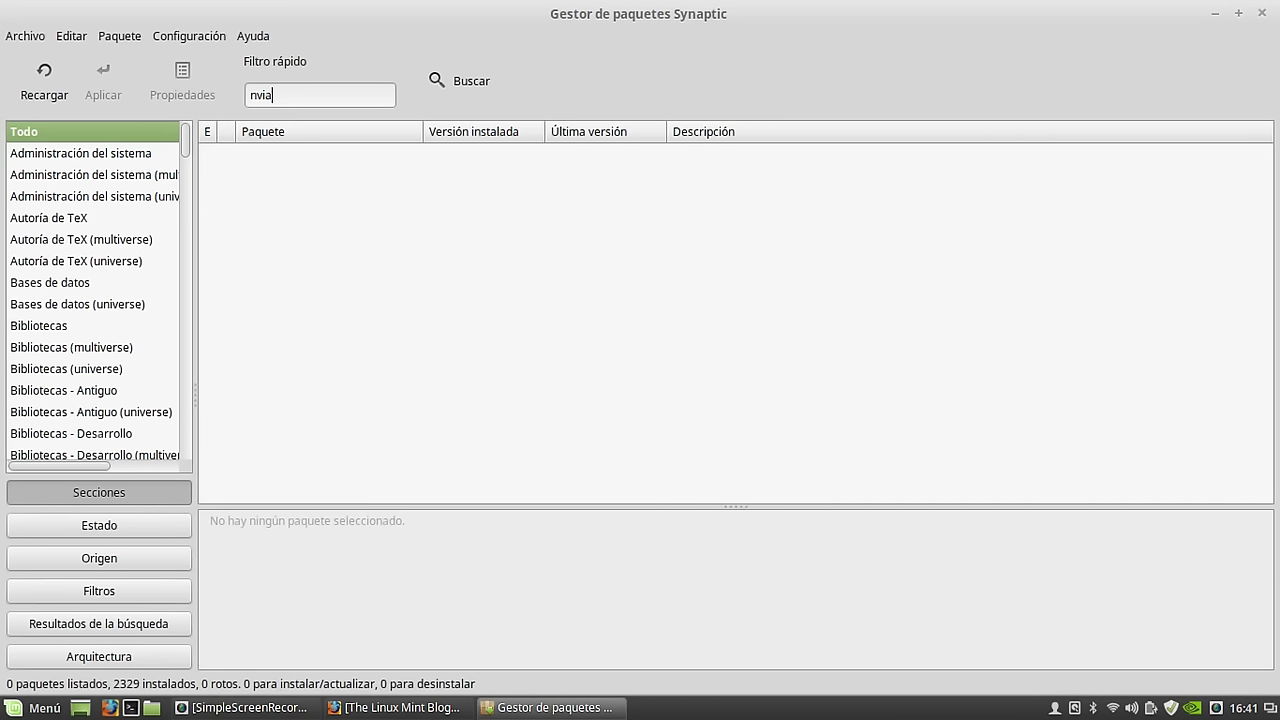
key(BackSpace)
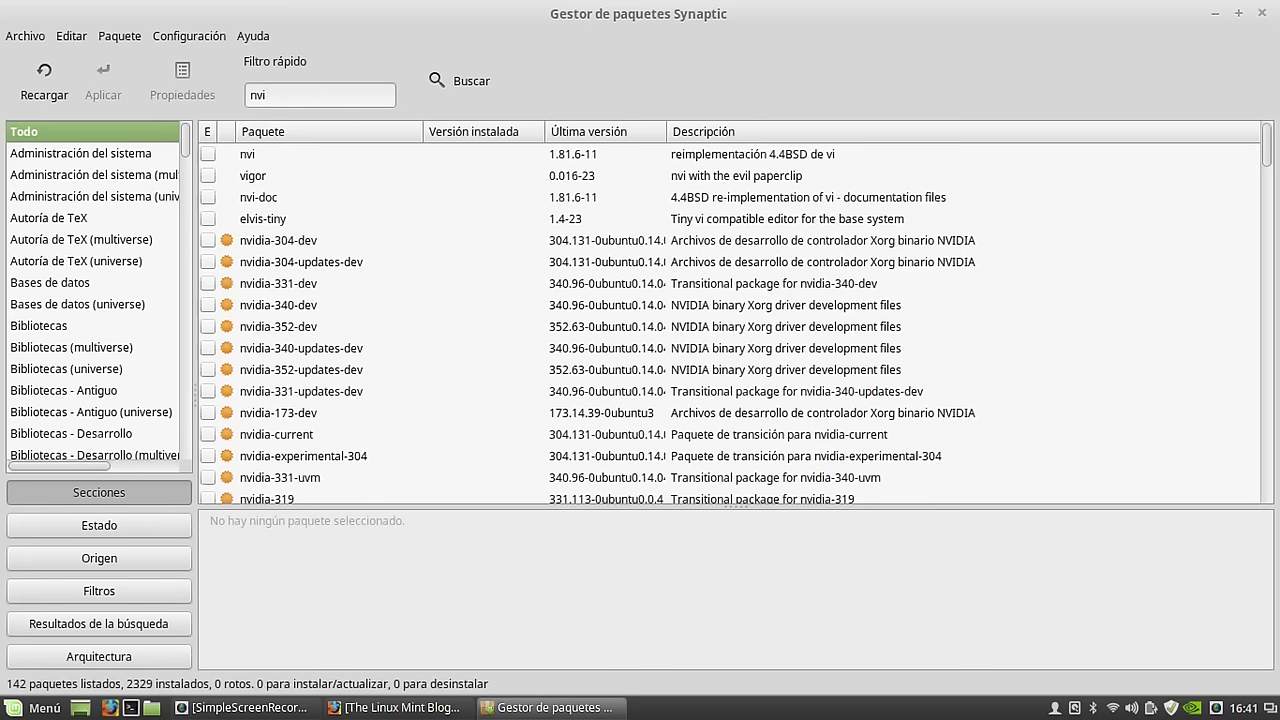
text(dia)
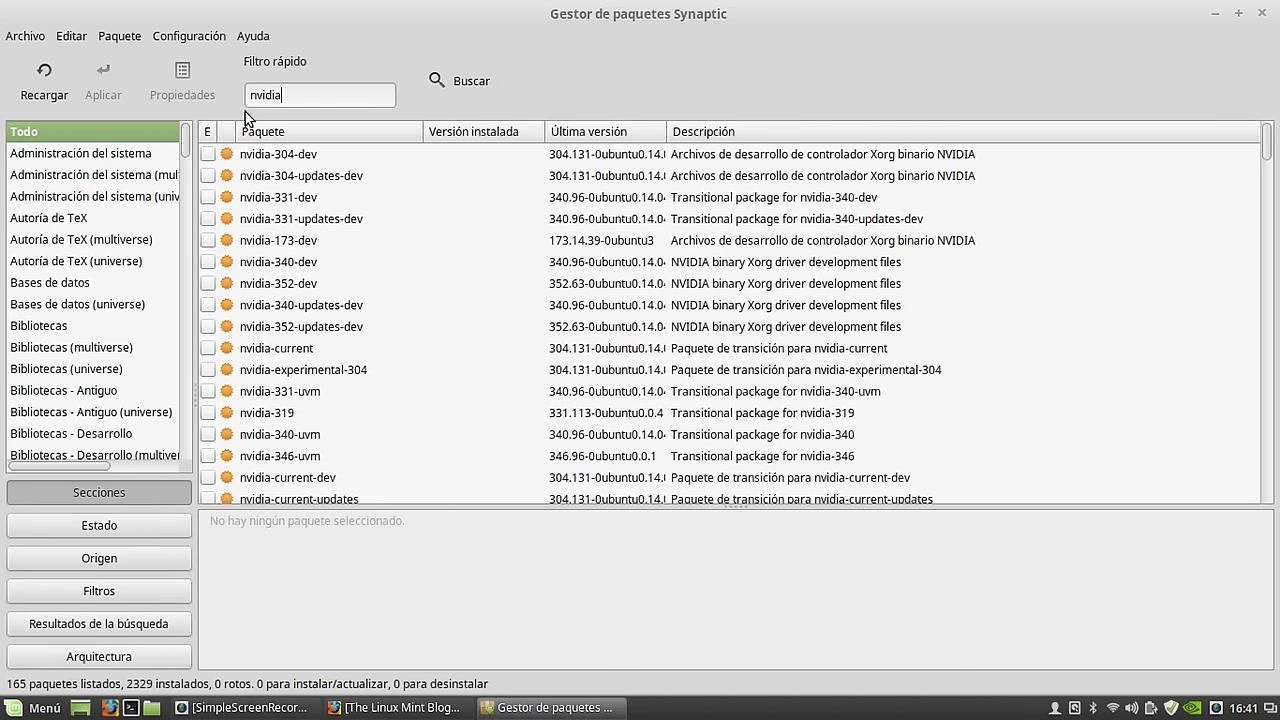
Look through the NVIDIA packages and read the descriptions of nvidia-settings, libcuda1-352 and nvidia-prime-applet.
scroll(263, 215, down, 2)
scroll(263, 215, down, 10)
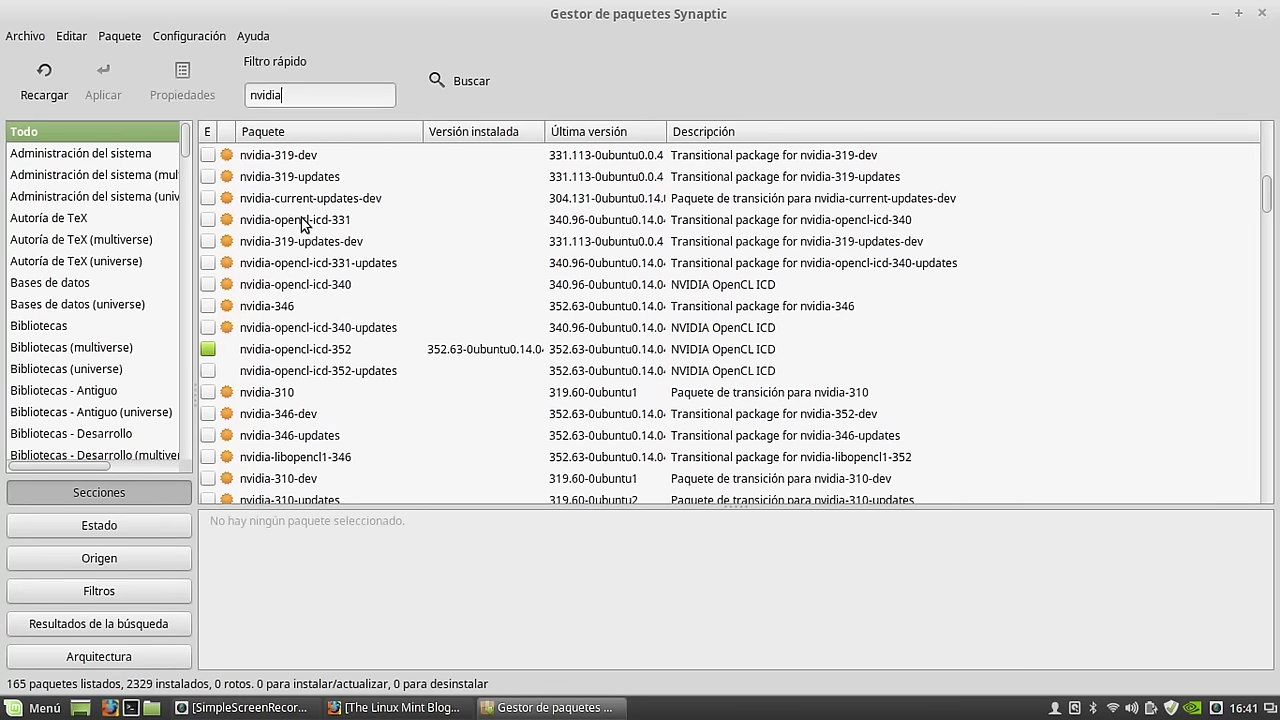
scroll(303, 222, down, 3)
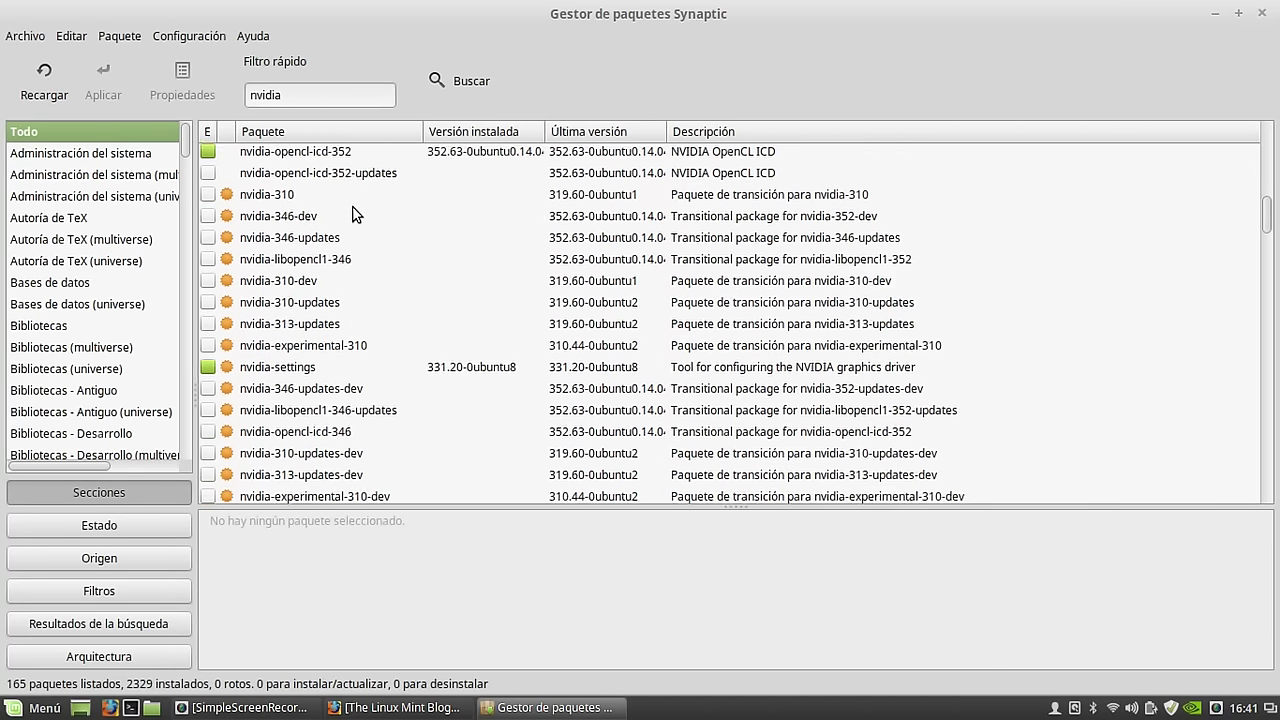
click(290, 320)
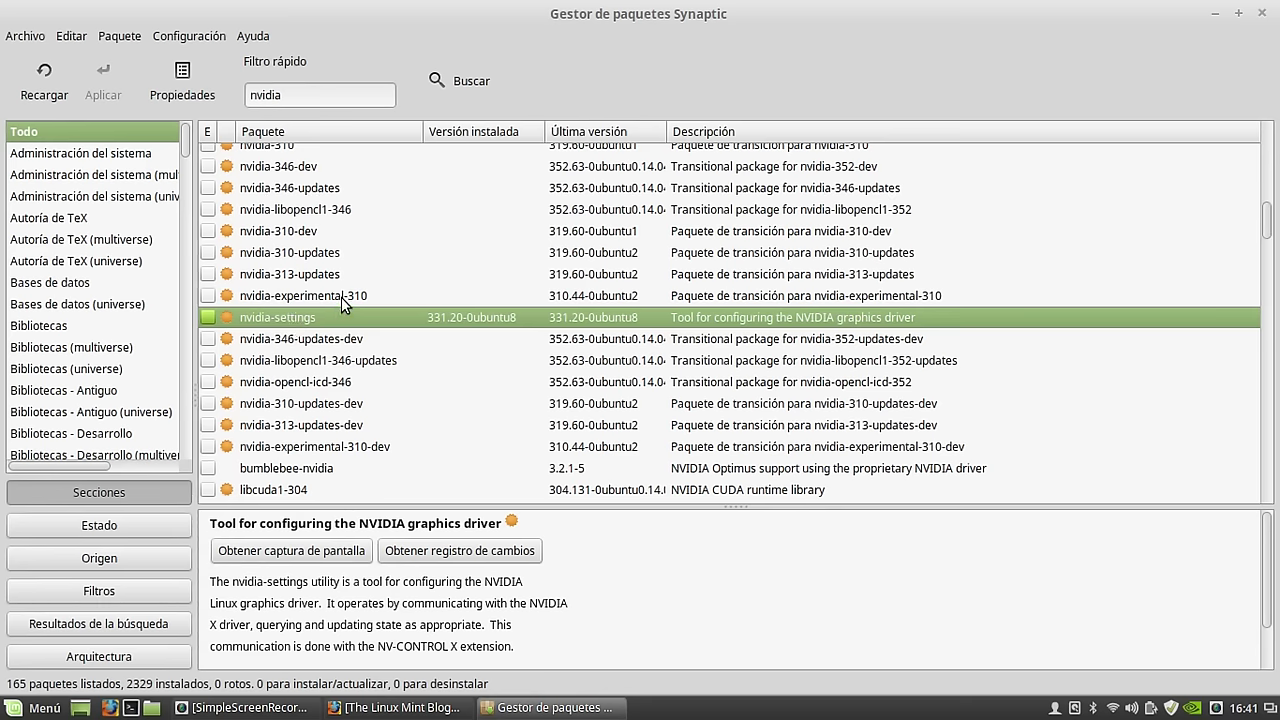
scroll(346, 290, down, 3)
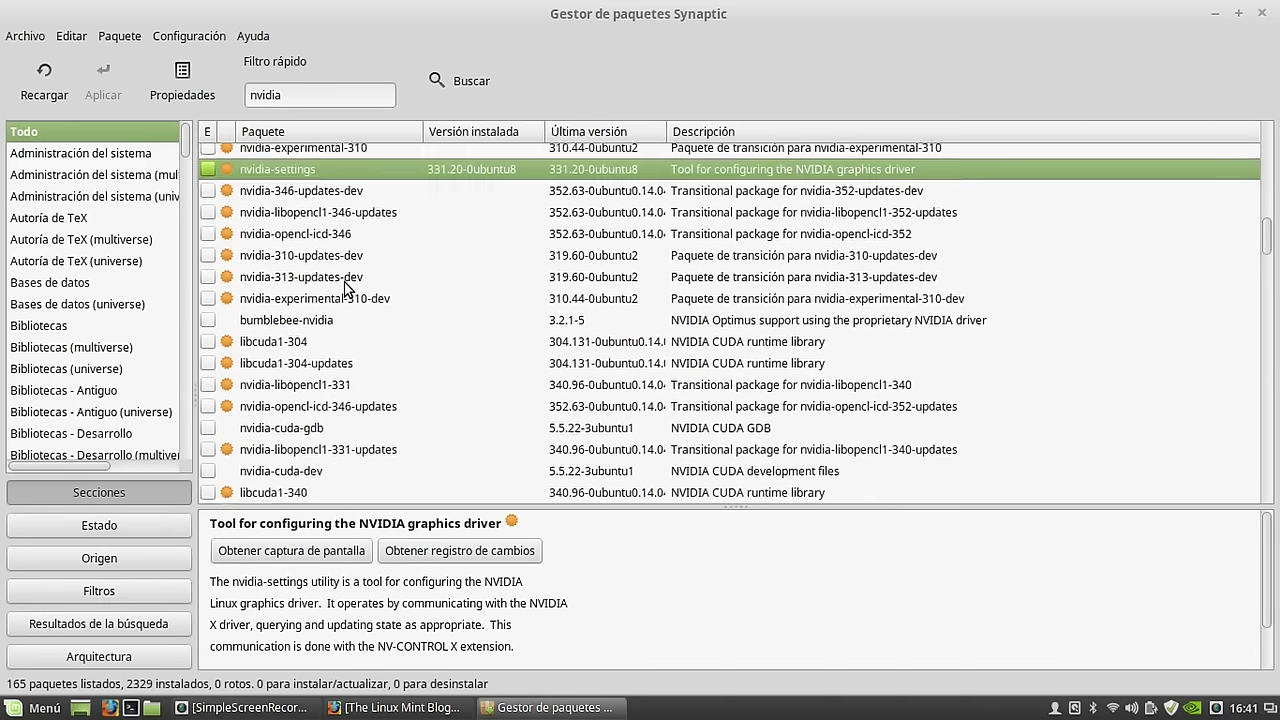
scroll(346, 288, down, 4)
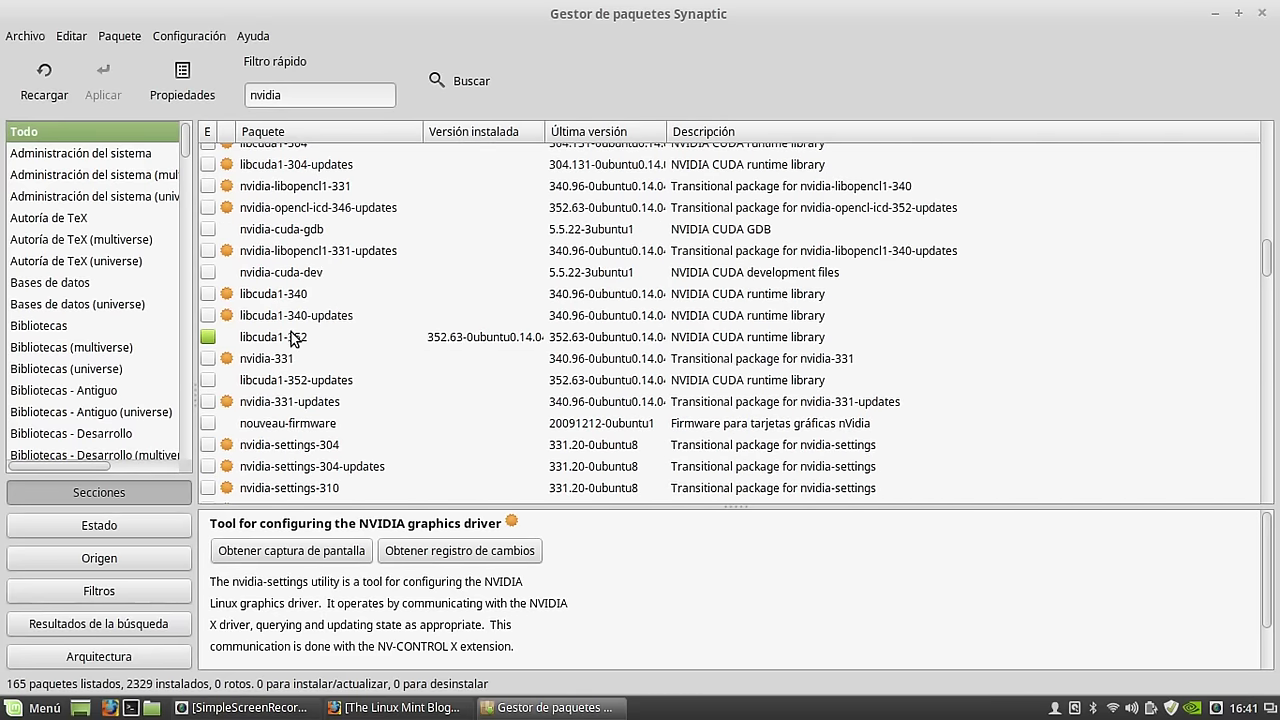
click(293, 340)
scroll(300, 330, down, 8)
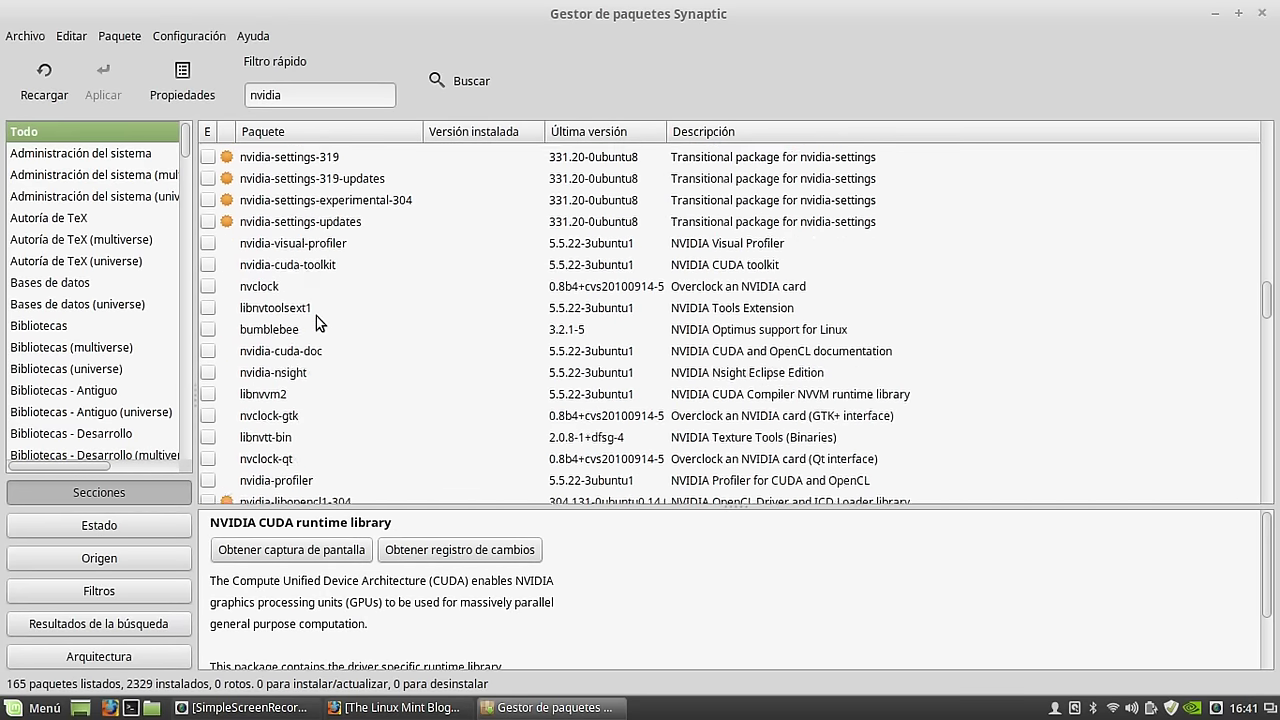
scroll(316, 318, down, 5)
click(272, 321)
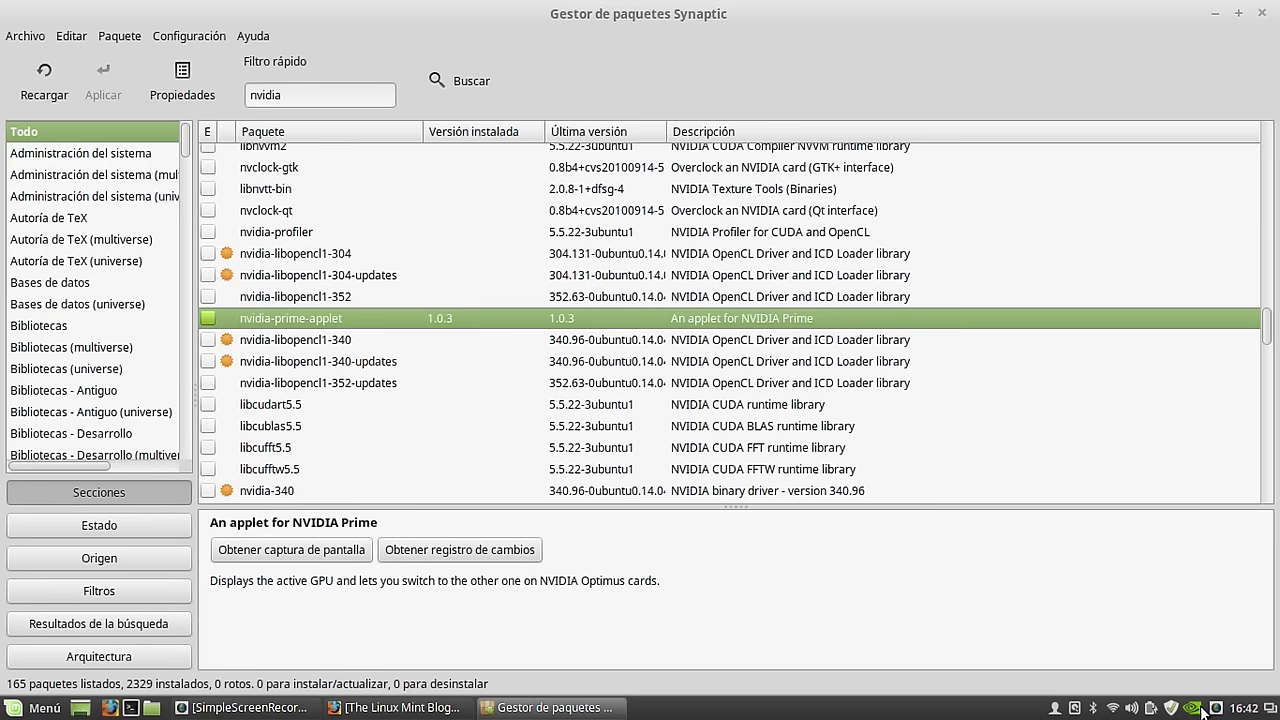
mouse_move(1199, 711)
View the nvidia-352 driver's description and its list of recommended packages, without marking anything.
scroll(357, 266, down, 3)
click(268, 318)
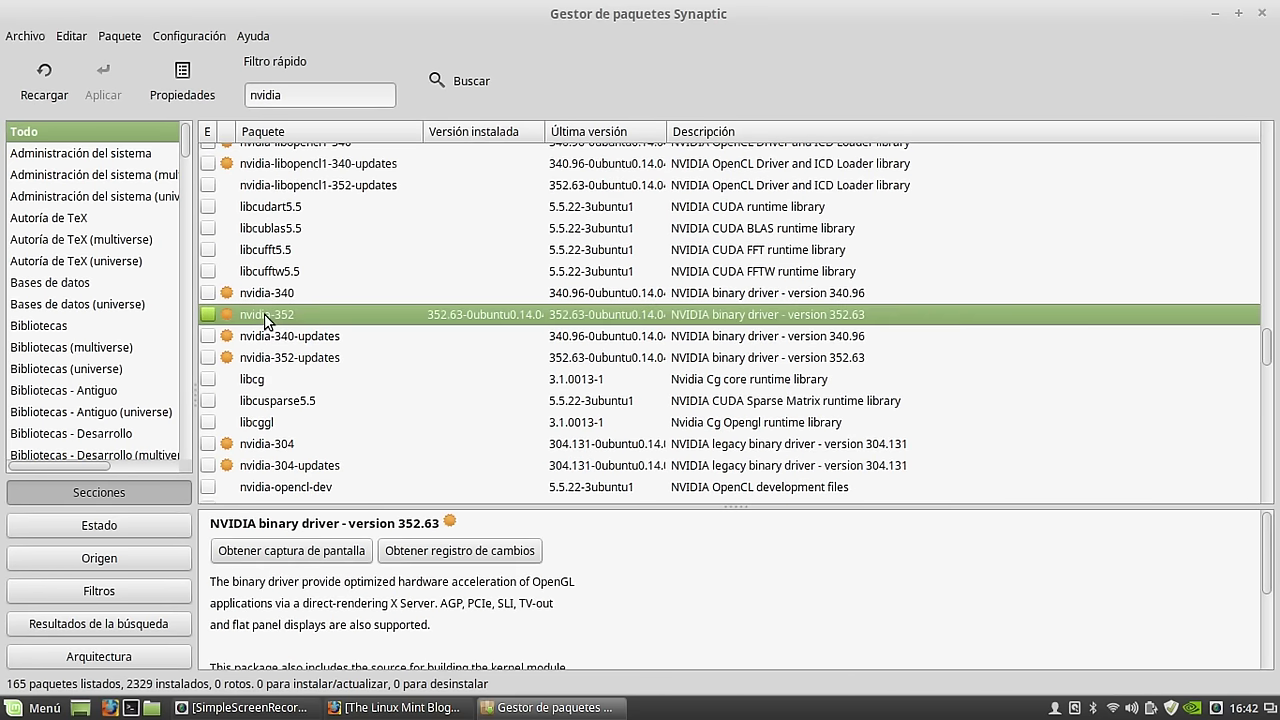
right_click(270, 318)
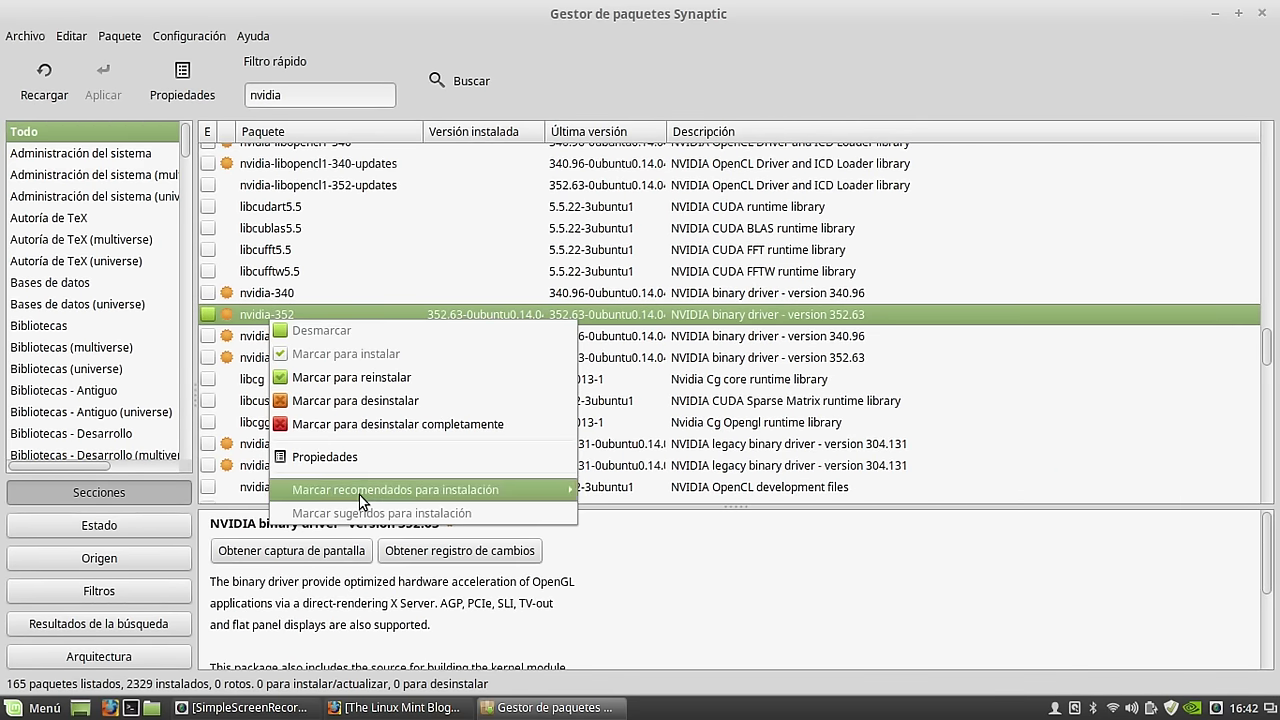
mouse_move(350, 490)
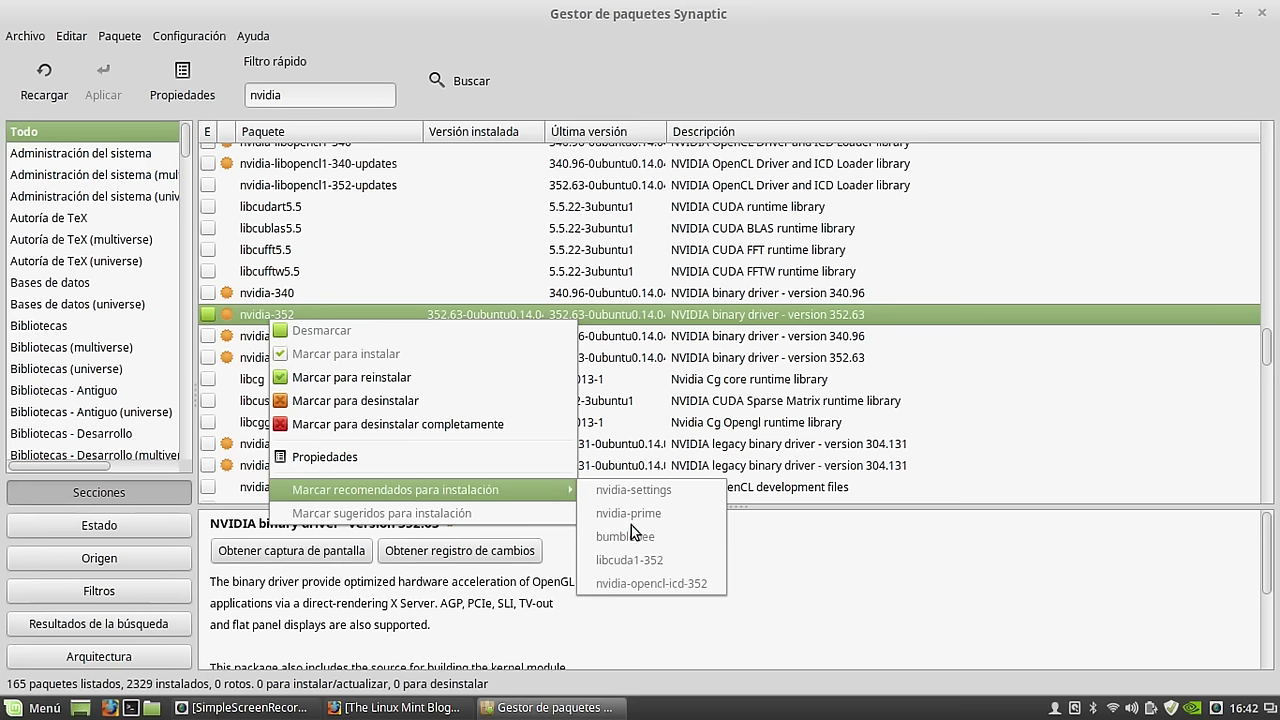
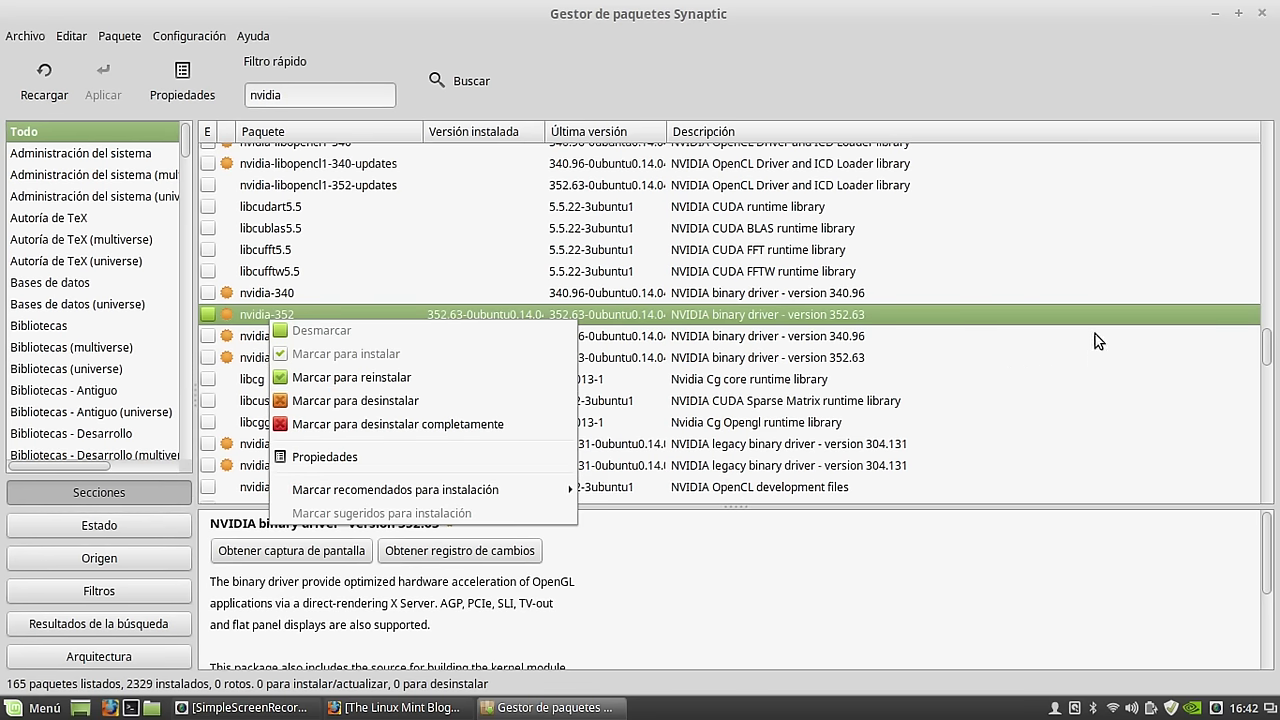
click(1057, 376)
View the nvidia-prime package's description and available actions, and look over the NVIDIA-related packages listed after it.
scroll(595, 298, down, 12)
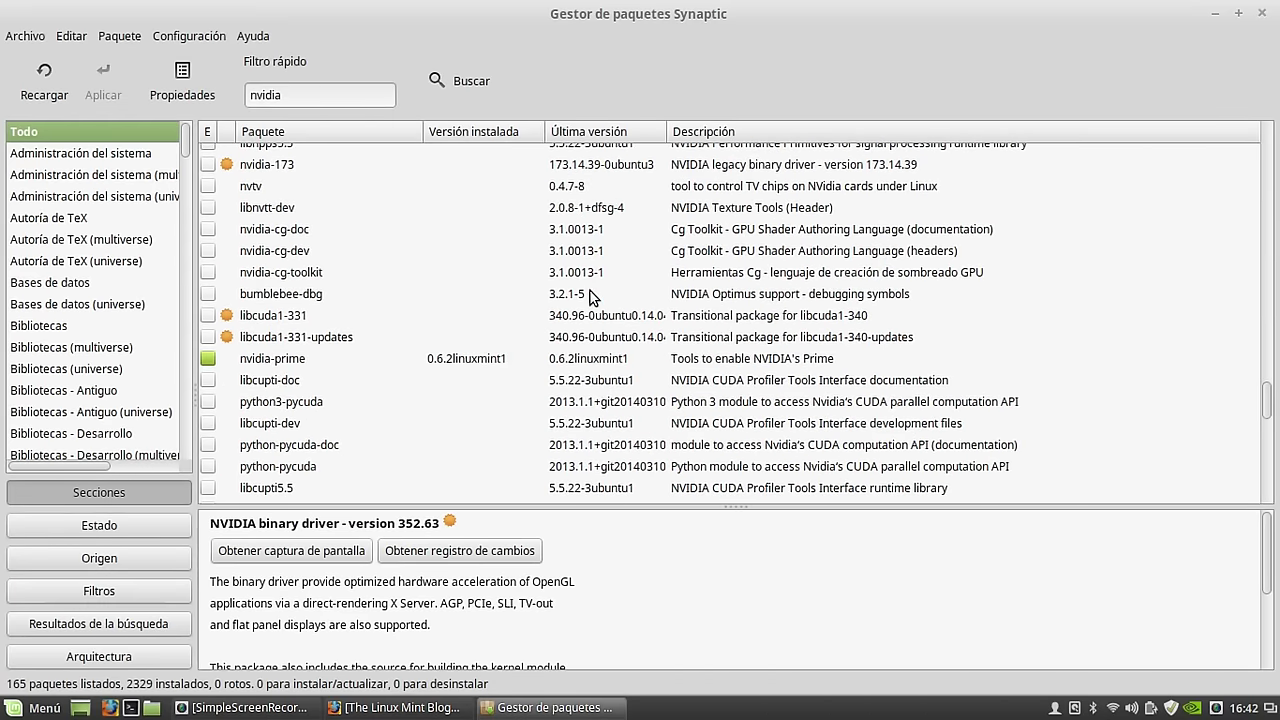
click(270, 362)
right_click(288, 362)
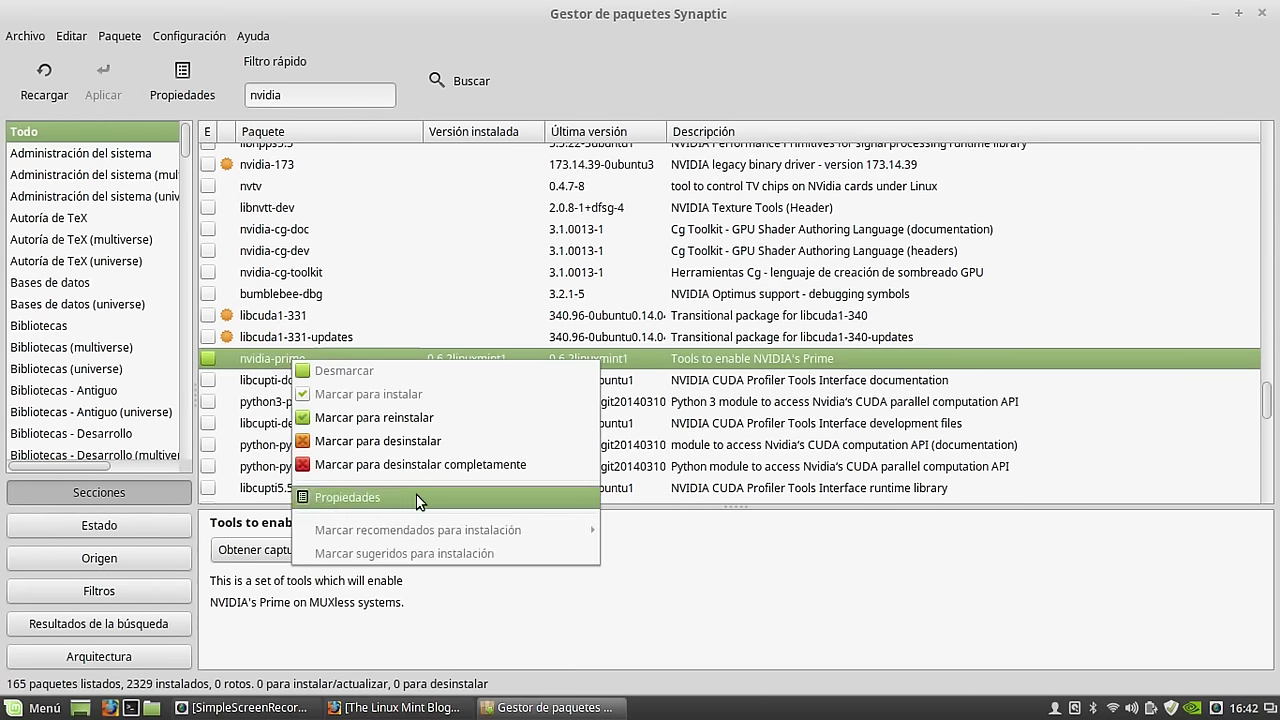
click(778, 575)
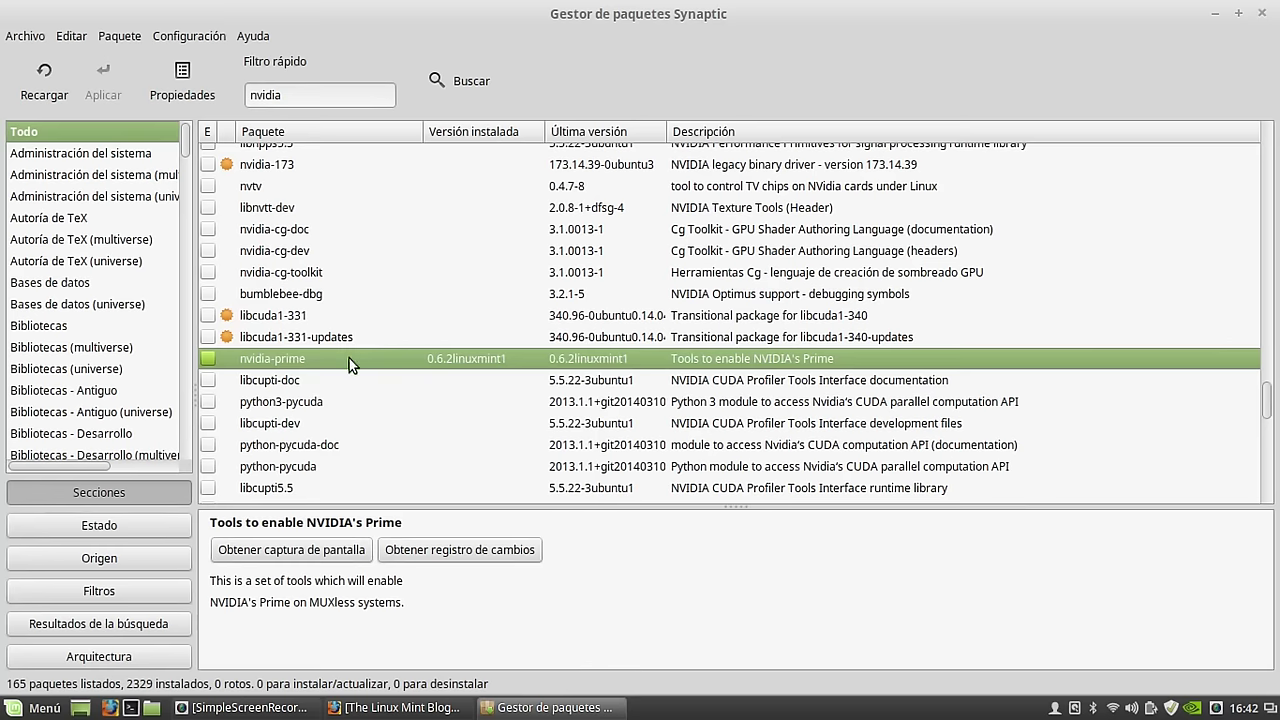
scroll(360, 350, down, 5)
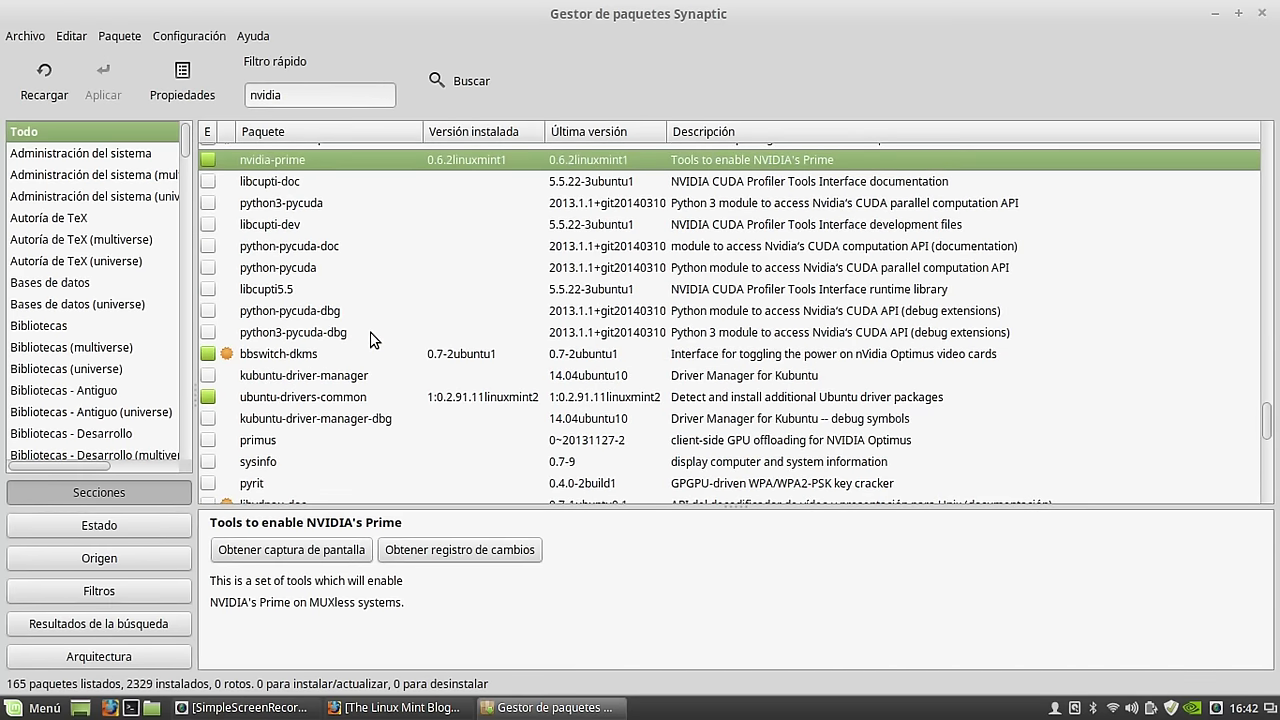
scroll(372, 339, down, 5)
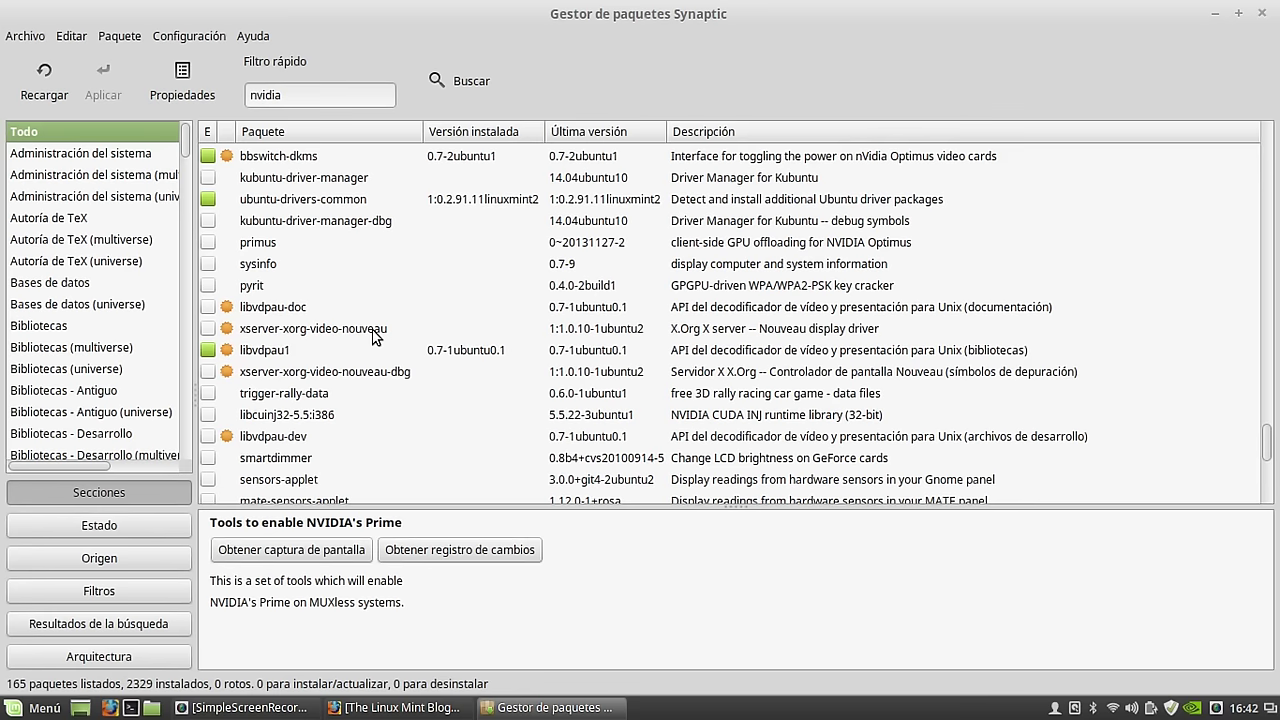
scroll(372, 339, up, 6)
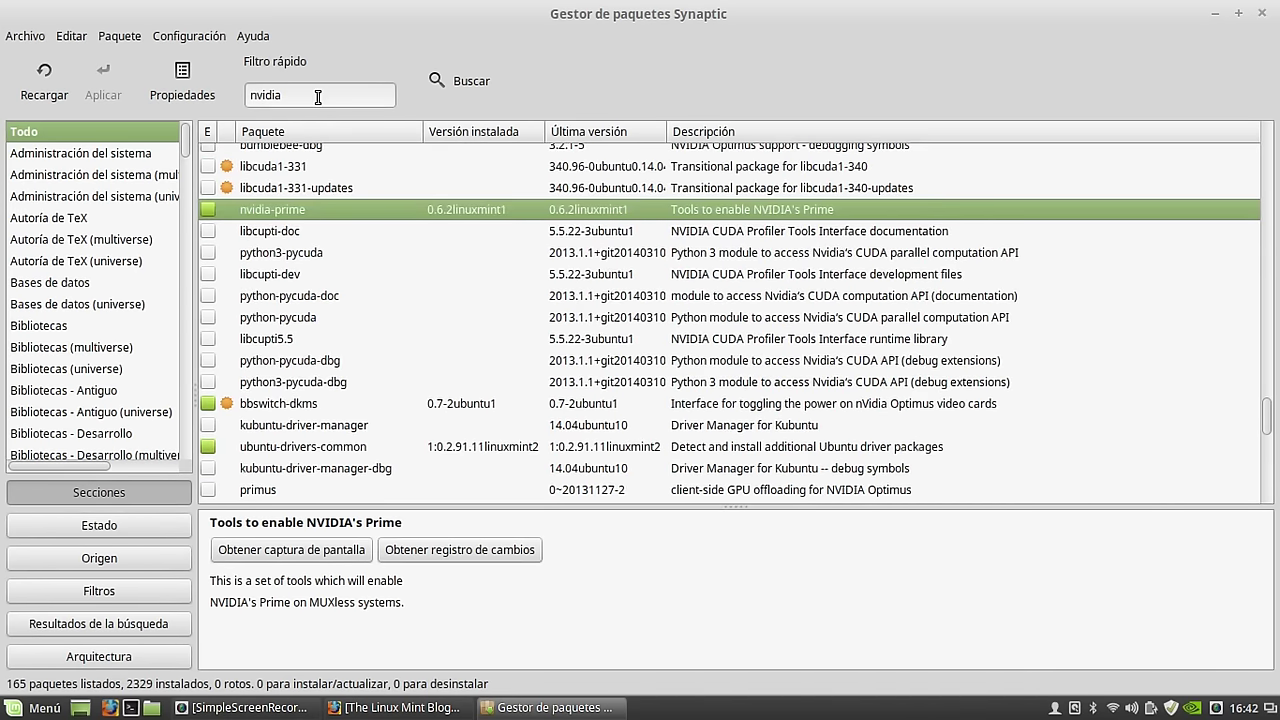
Filter the package list by "intel" and read the descriptions of intel-microcode, libva-intel-vaapi-driver and i965-va-driver.
drag(318, 97, 239, 95)
key(BackSpace)
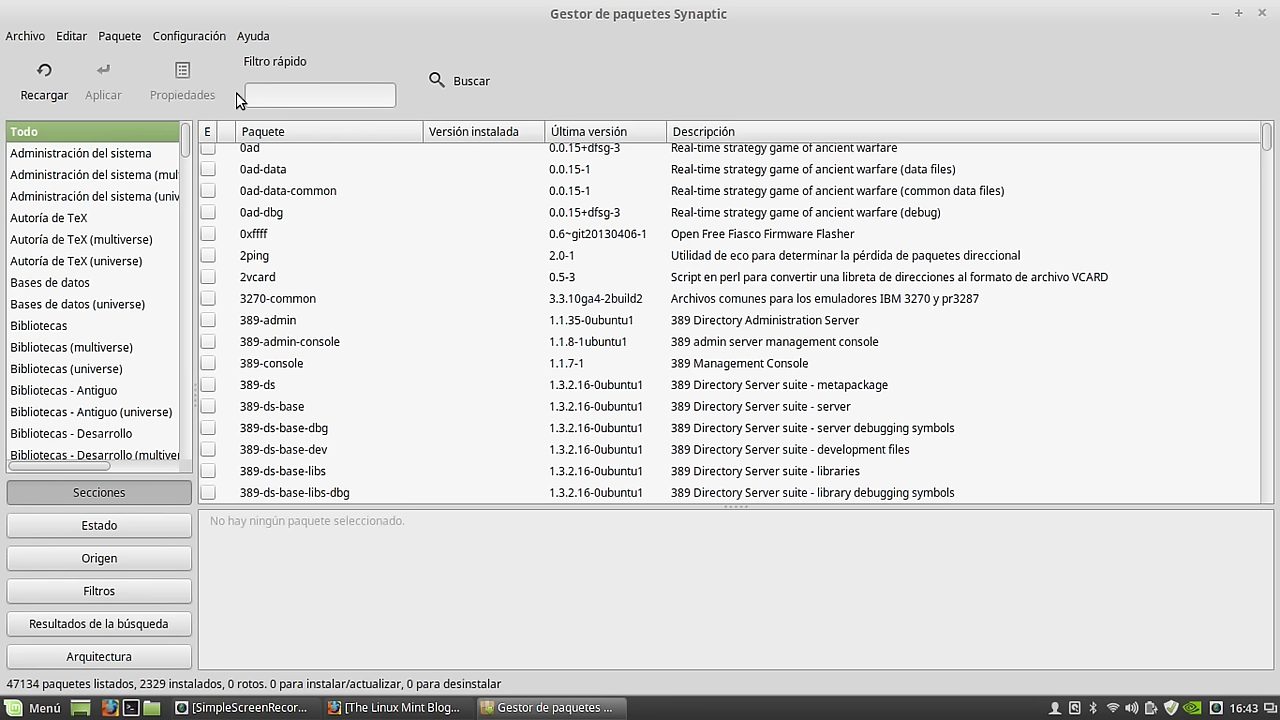
text(intel)
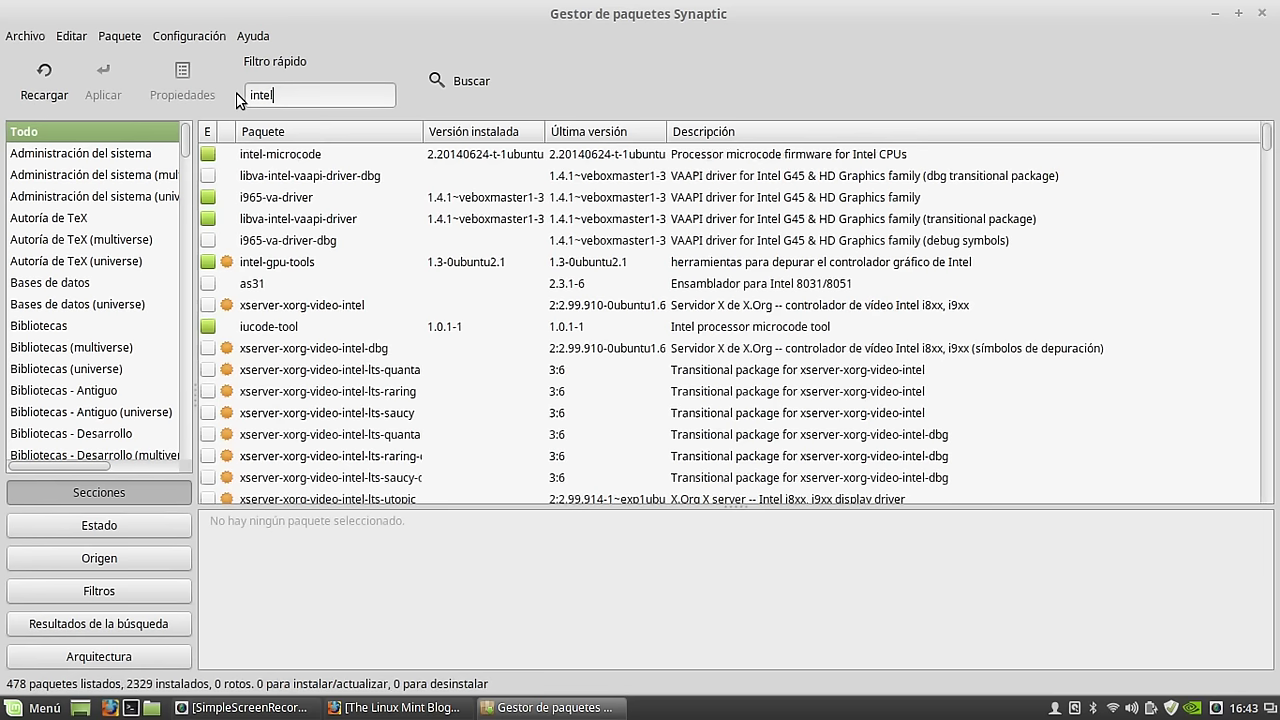
click(300, 155)
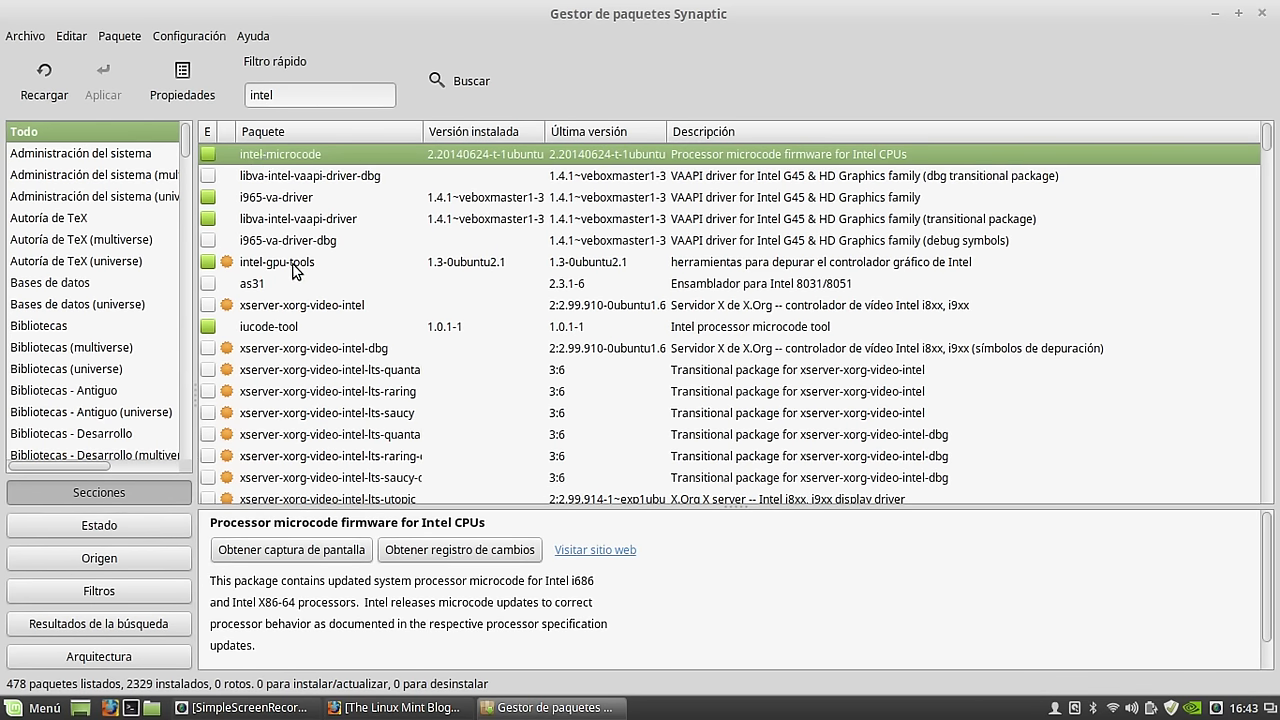
click(291, 222)
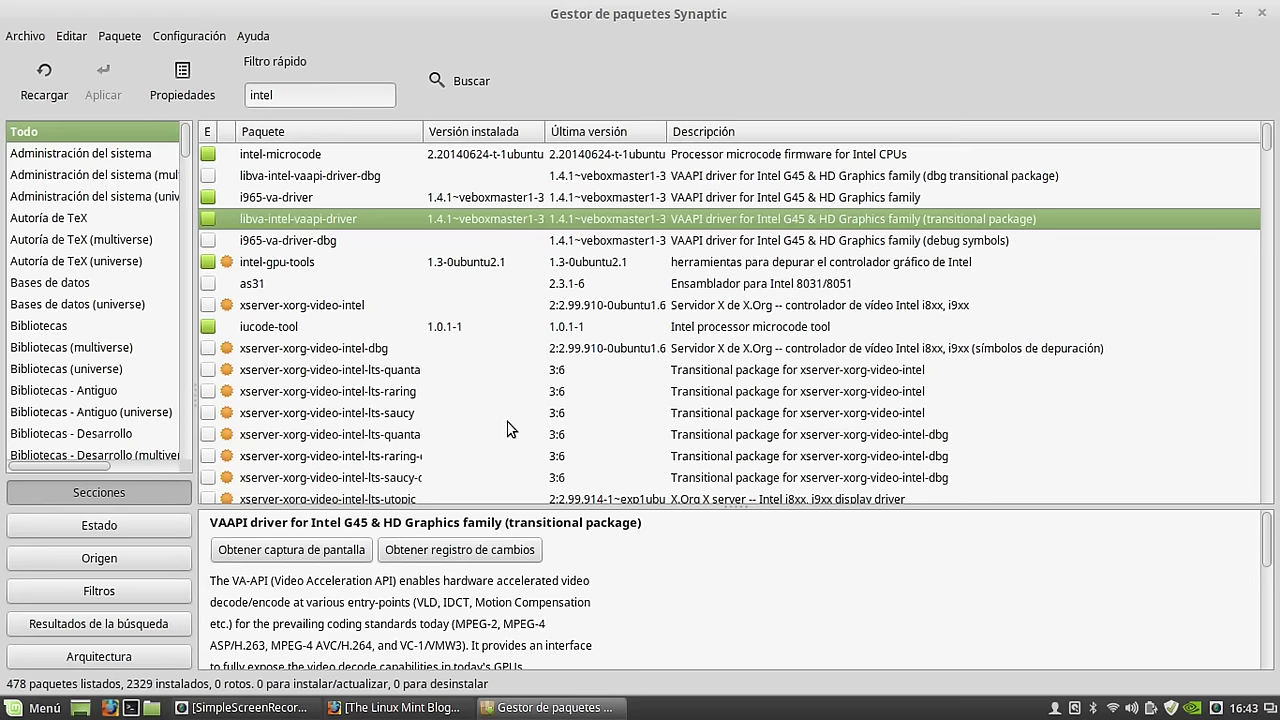
click(272, 198)
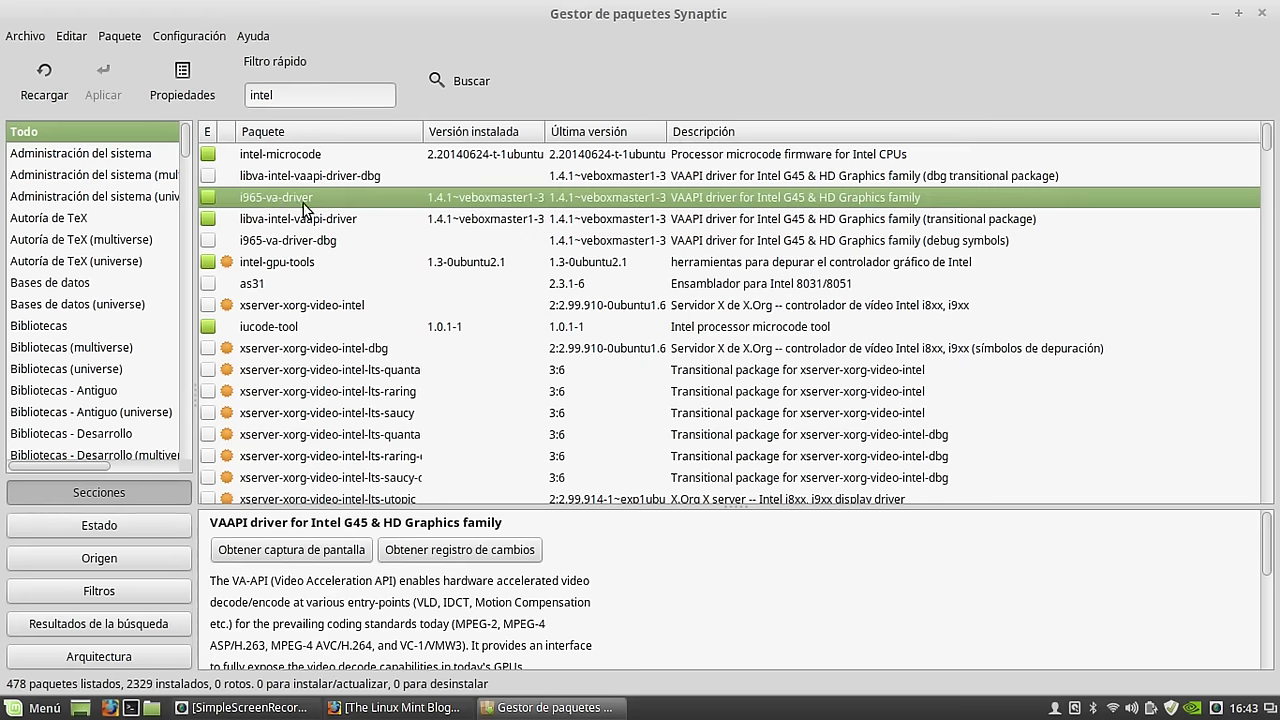
Widen the Paquete column to fit the full package names and show the details of xserver-xorg-video-intel-lts-vivid.
scroll(309, 240, down, 5)
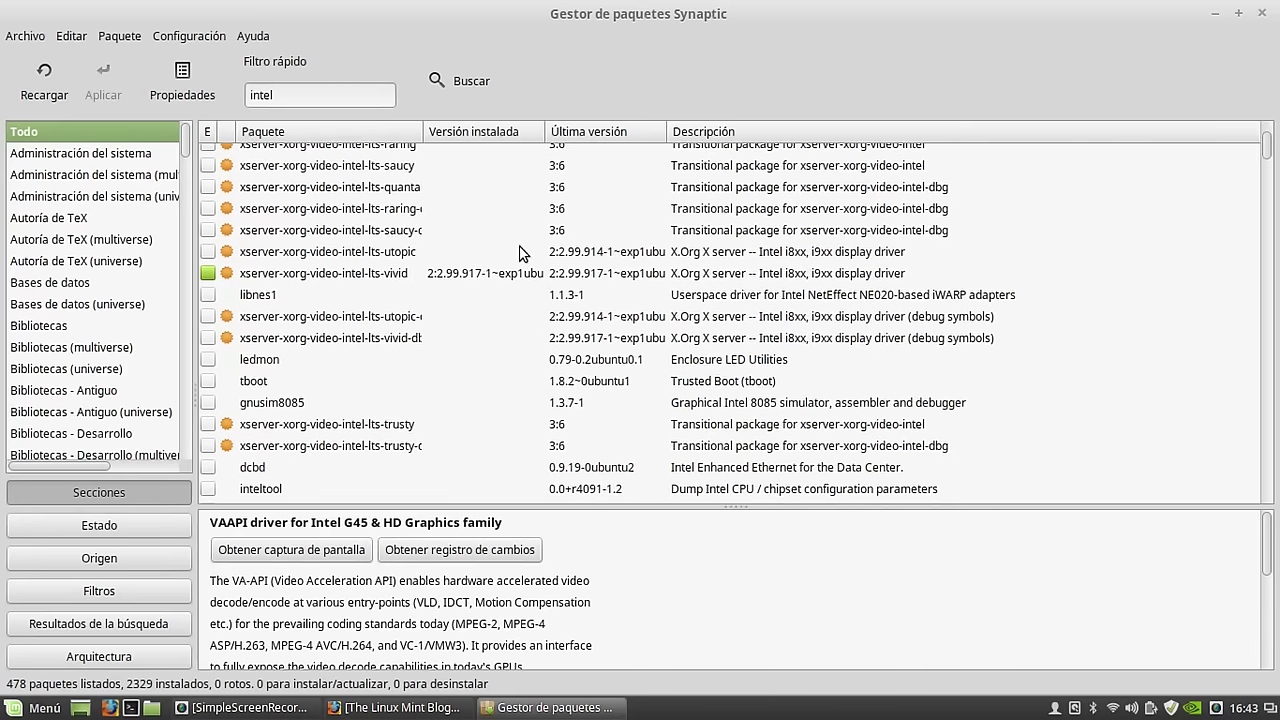
drag(423, 131, 543, 136)
click(288, 273)
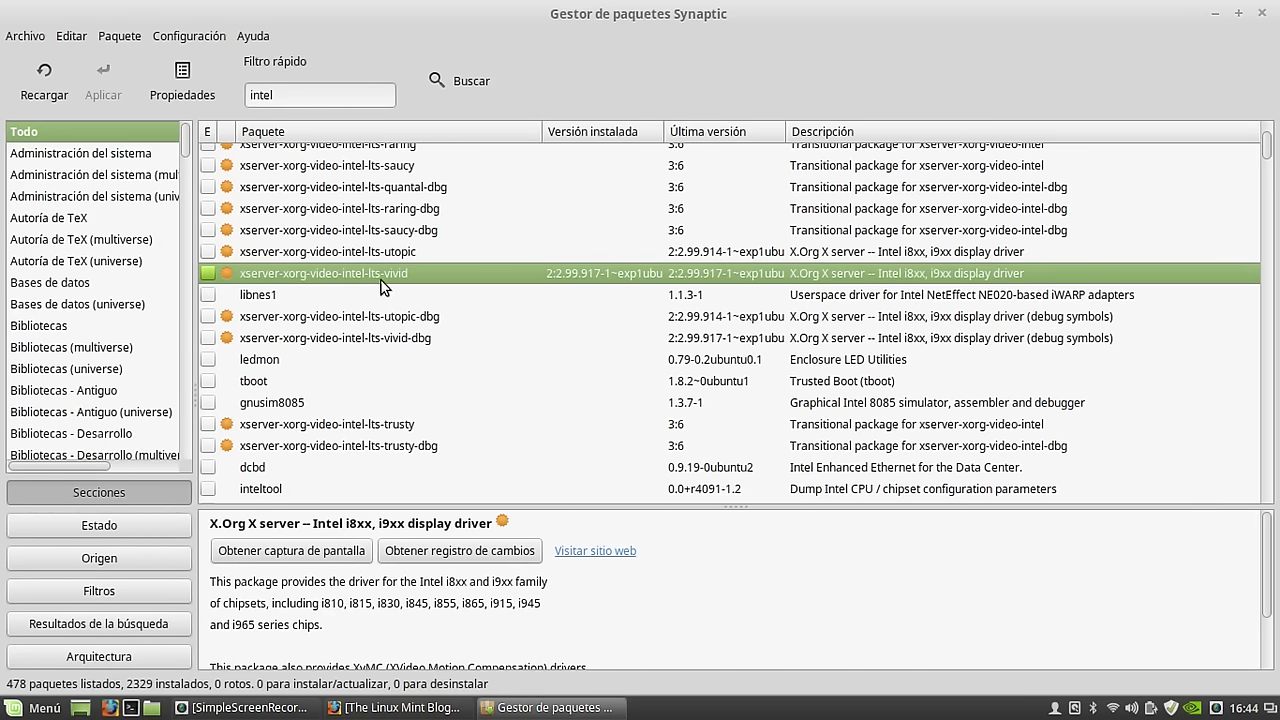
Review the descriptions of intel-microcode, libva-intel-vaapi-driver, i965-va-driver-dbg and intel-gpu-tools.
scroll(380, 287, up, 5)
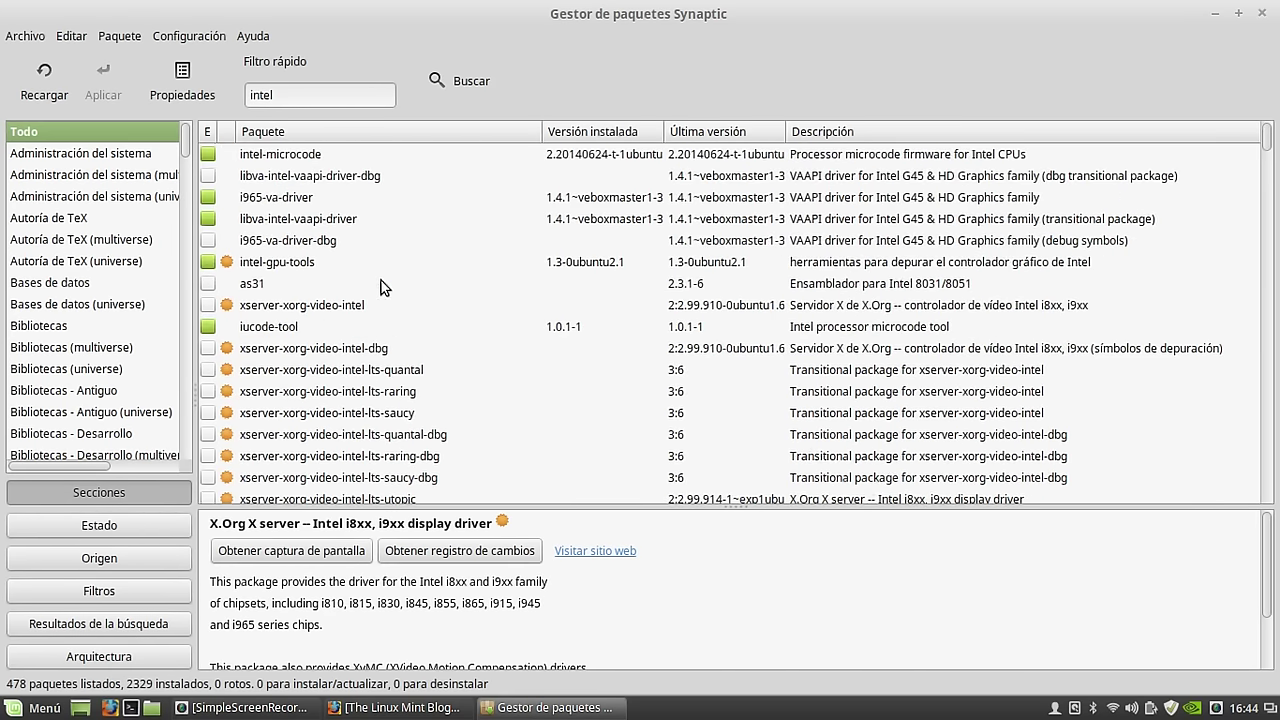
click(300, 160)
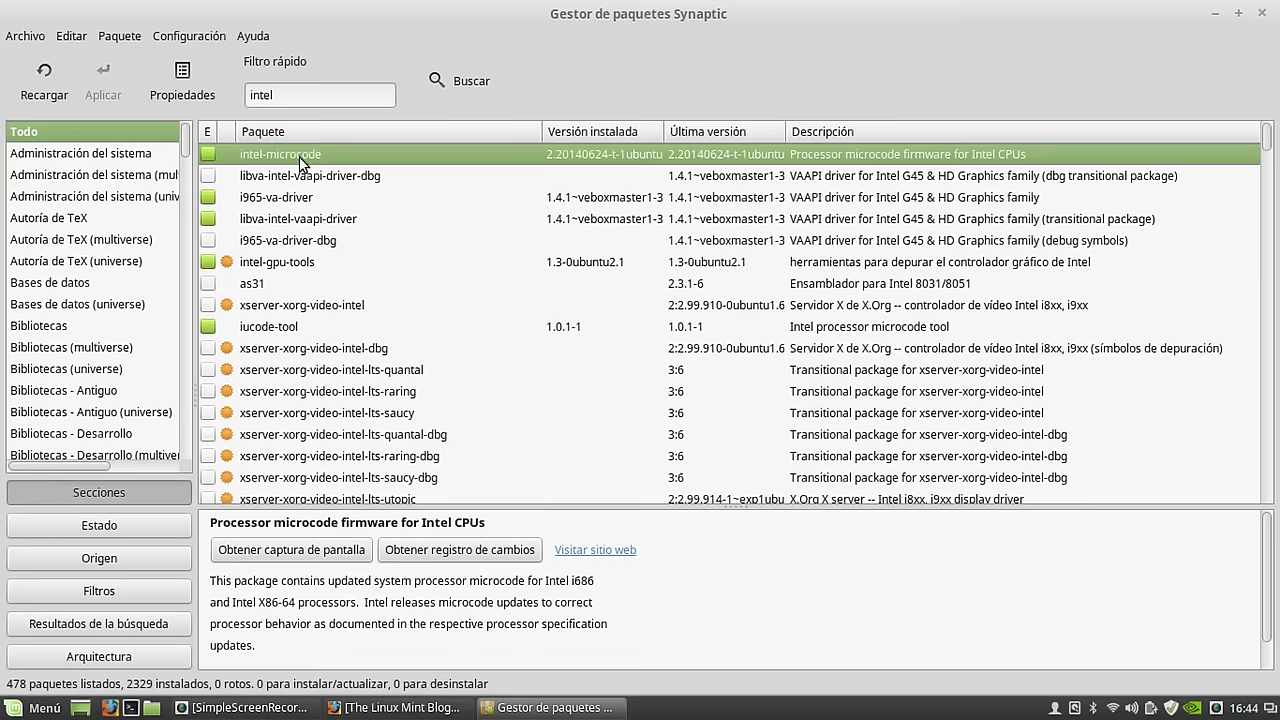
click(284, 222)
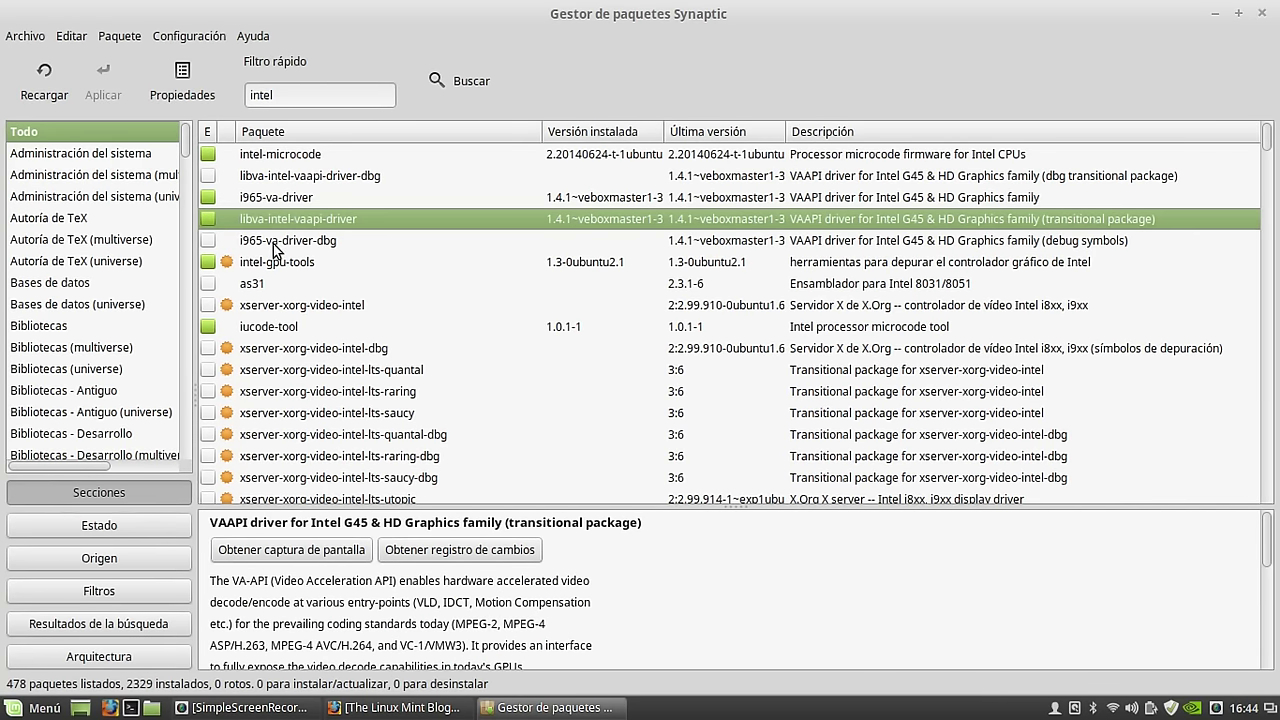
click(276, 244)
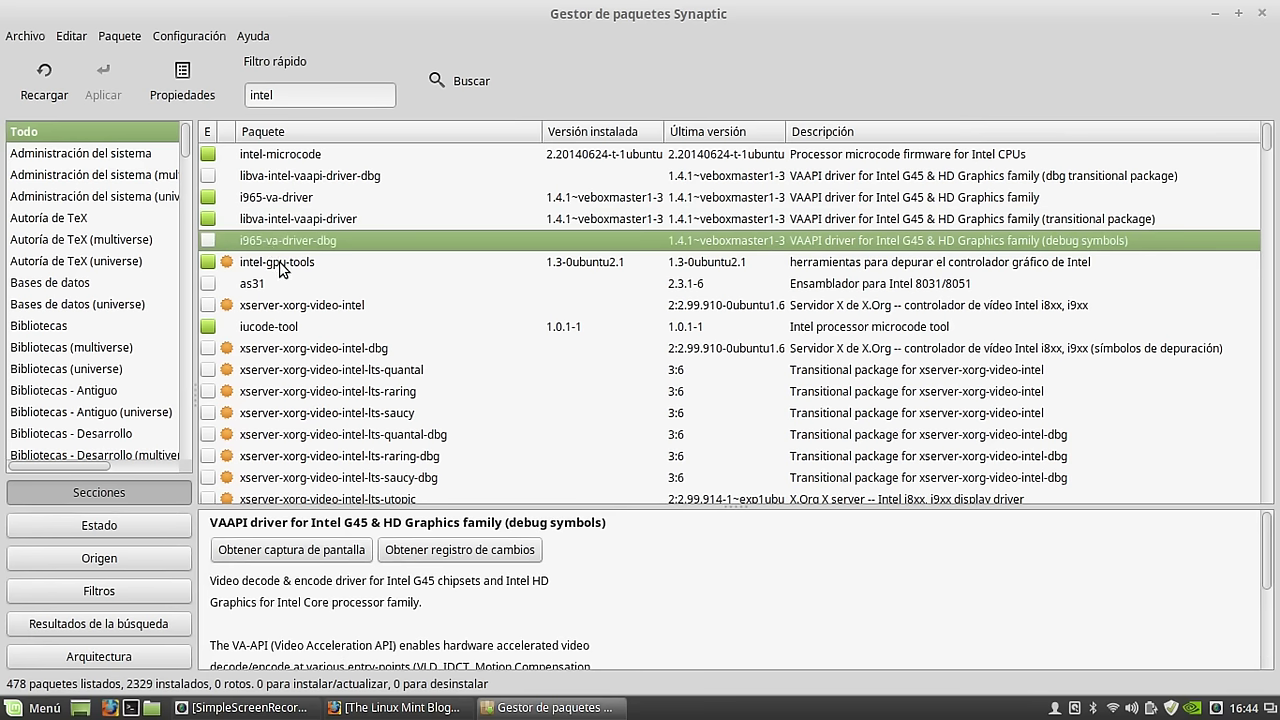
click(274, 266)
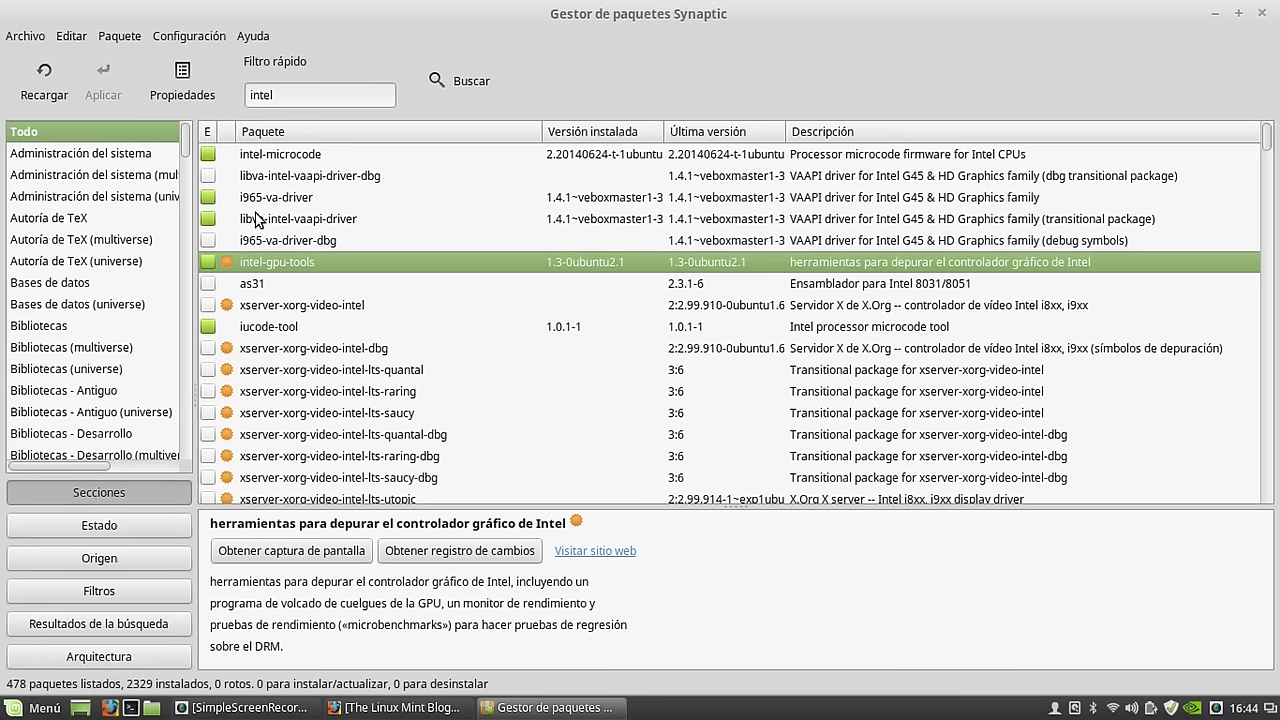
Show the description of the i965-va-driver package, and close the Synaptic package manager.
click(273, 201)
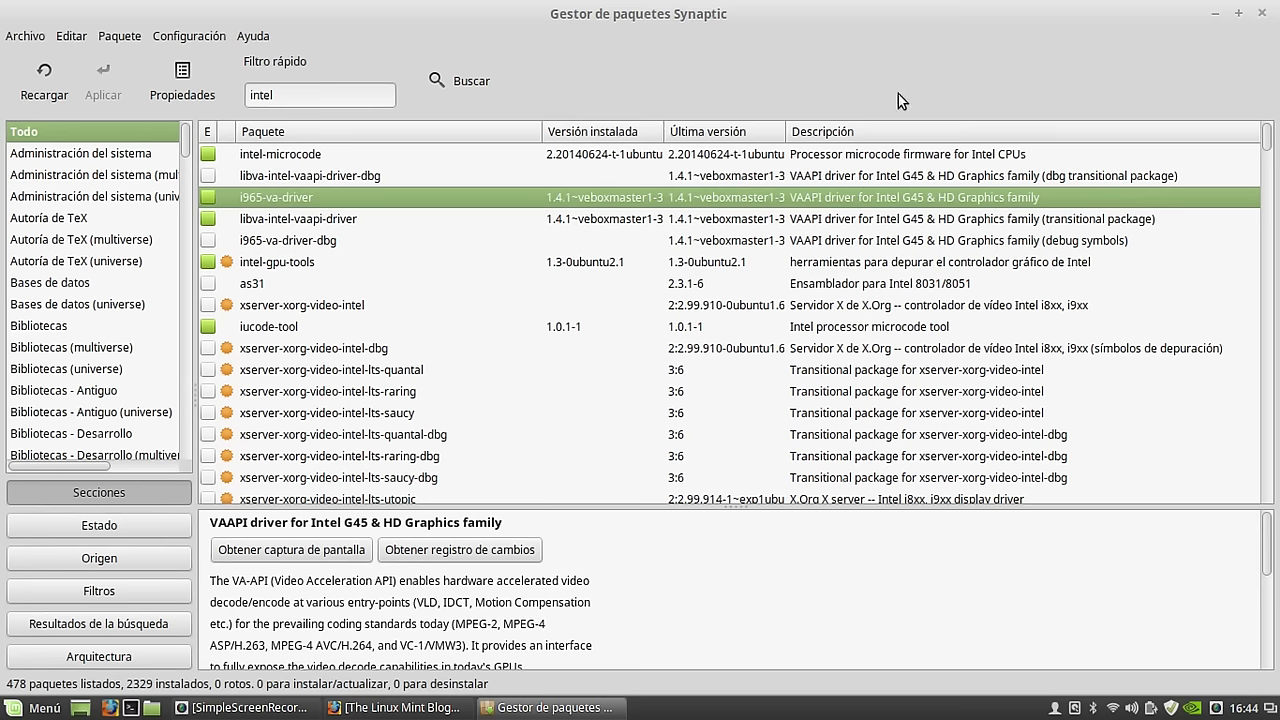
click(1263, 14)
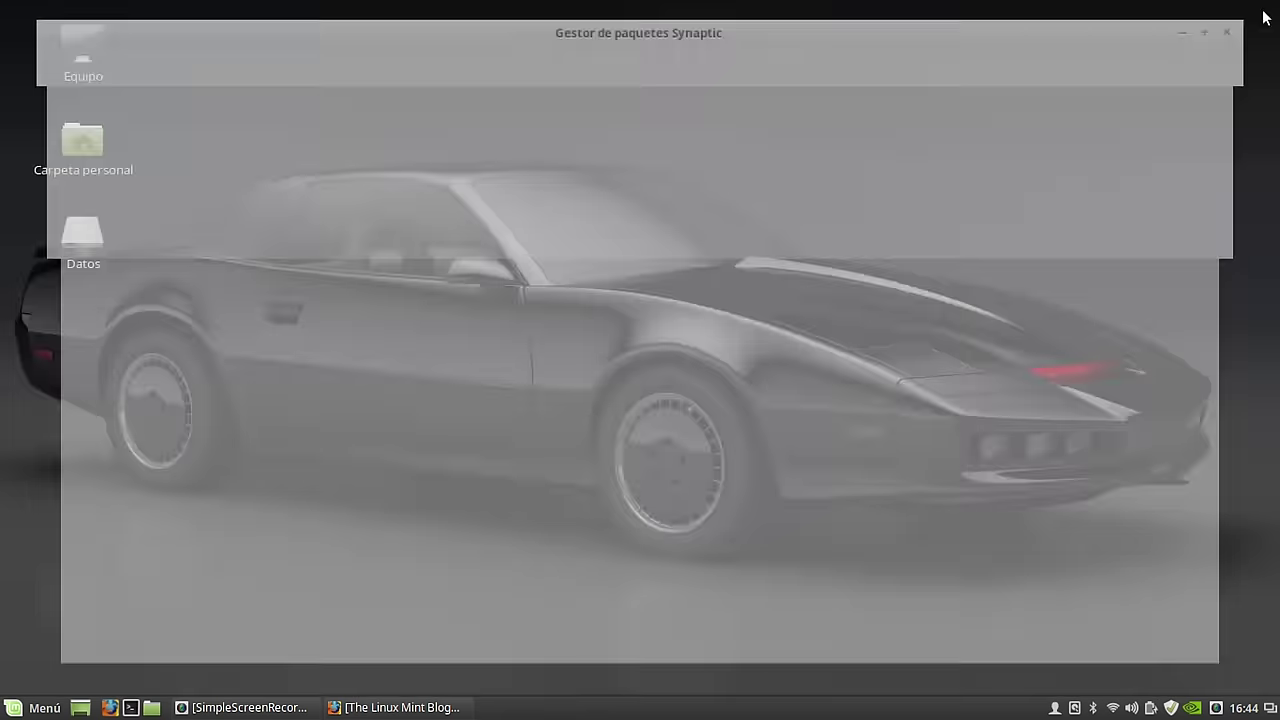
Open Administrador de controladores from the administration applications and authenticate with the account password.
click(32, 707)
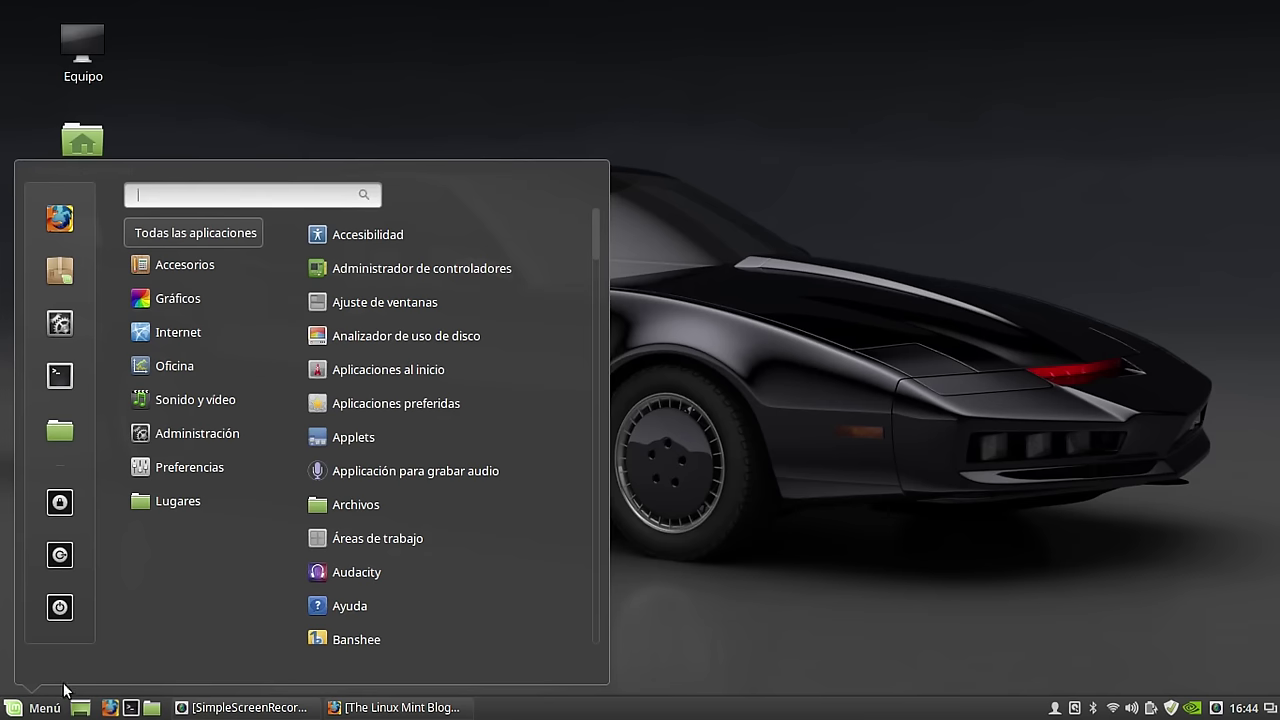
mouse_move(241, 438)
click(406, 240)
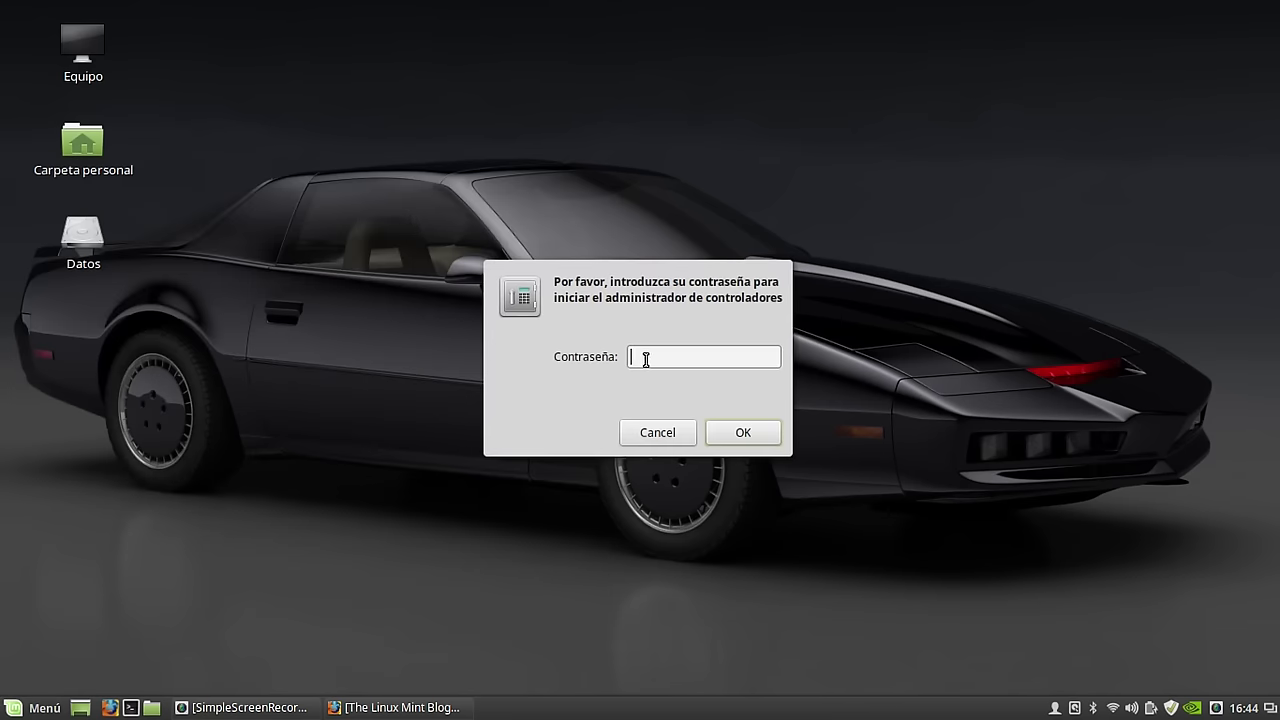
text(••••••••)
key(Return)
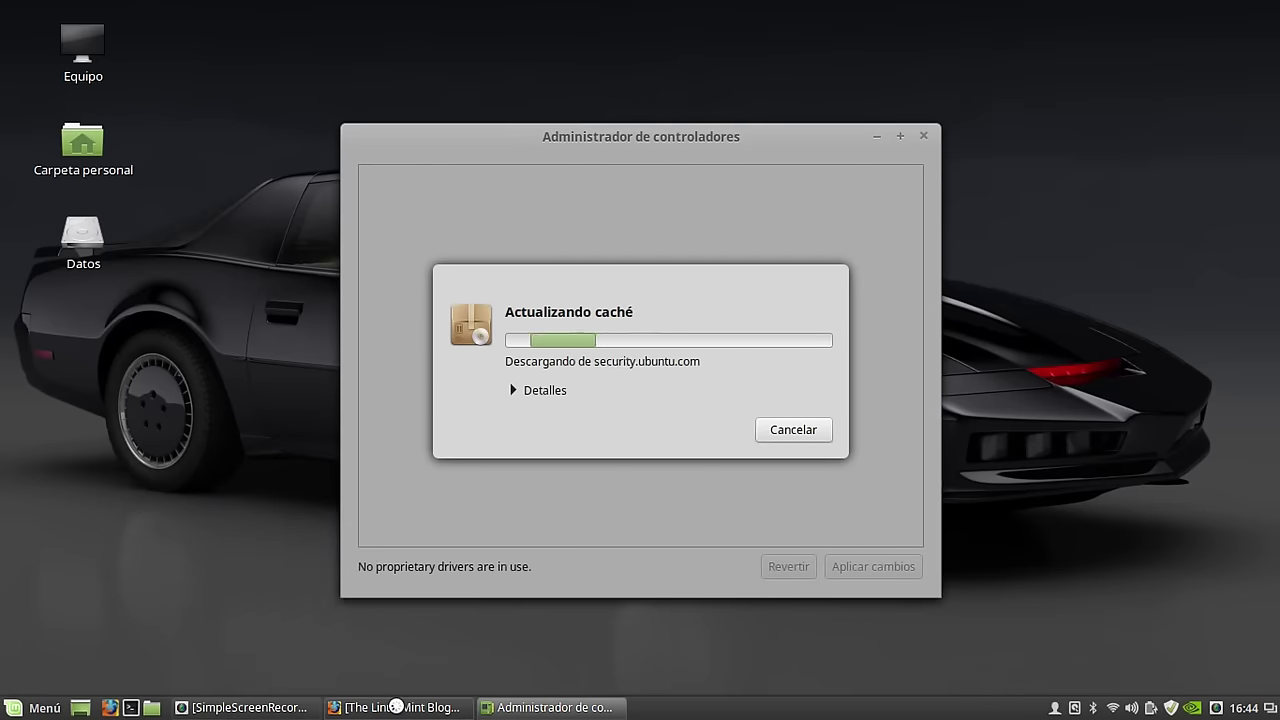
Close the Linux Mint Blog browser window, and review the NVIDIA drivers offered in Administrador de controladores before closing it.
click(397, 707)
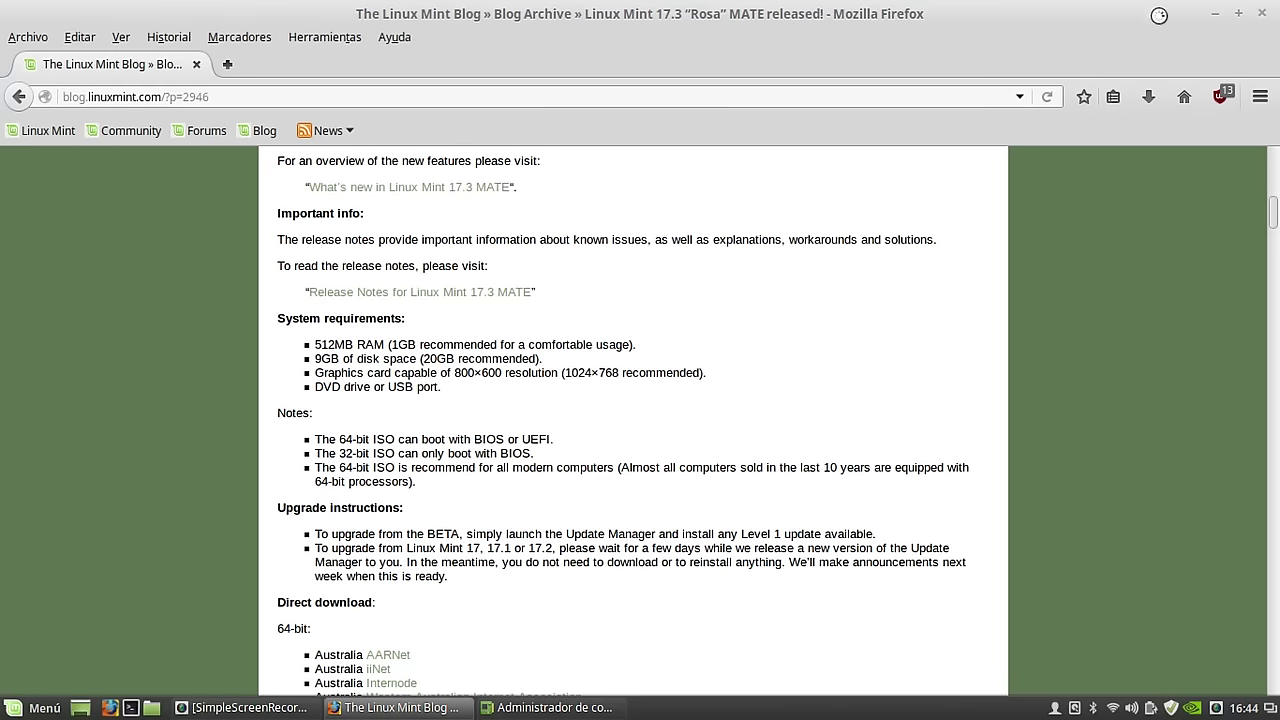
click(1261, 14)
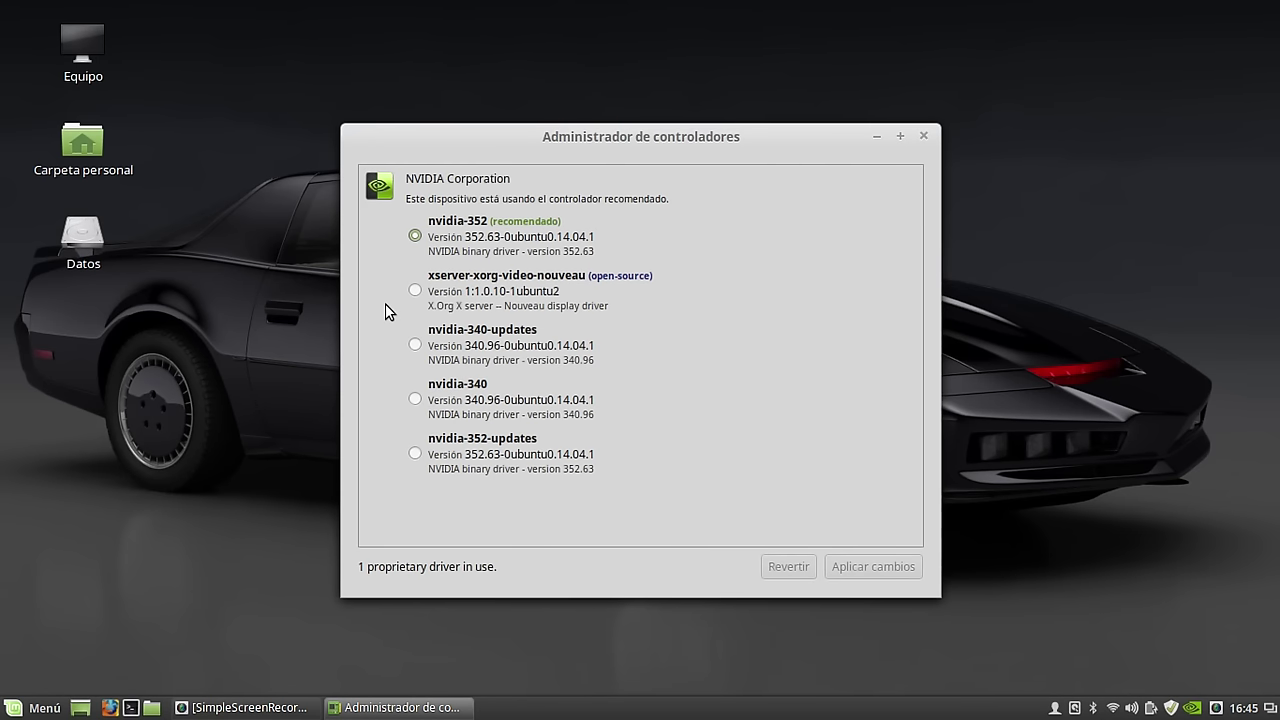
drag(596, 140, 612, 71)
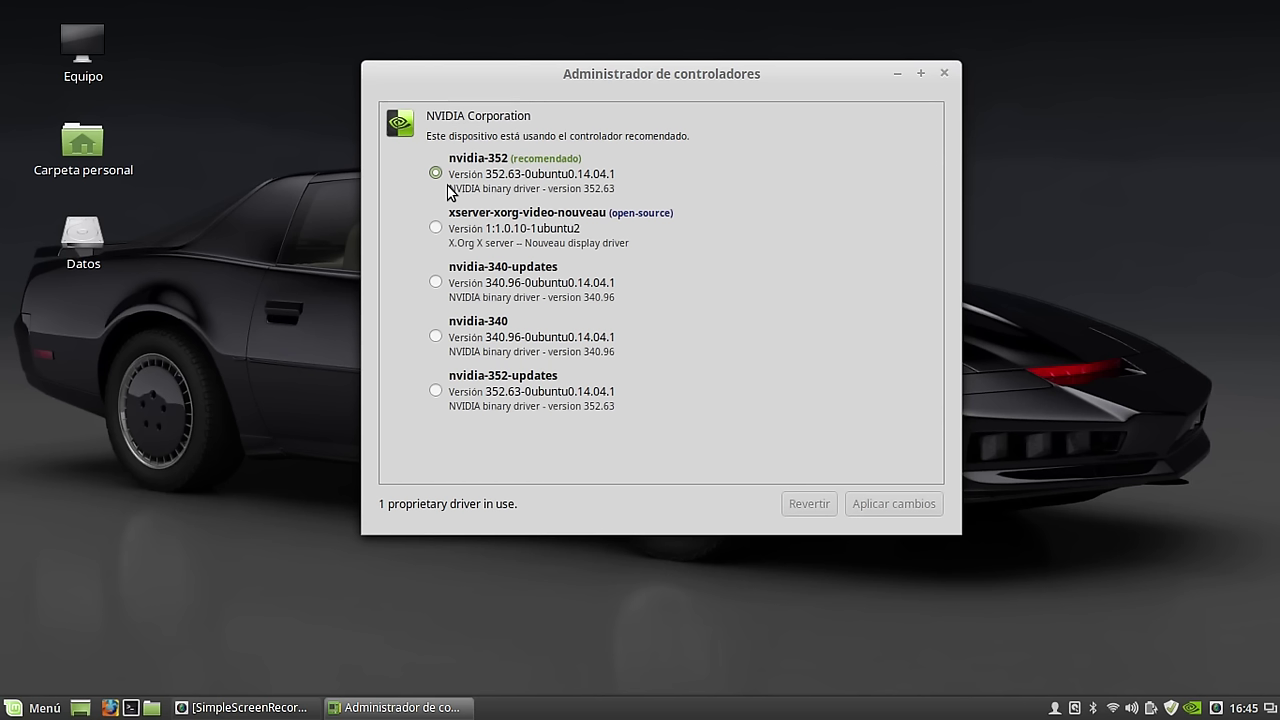
click(945, 74)
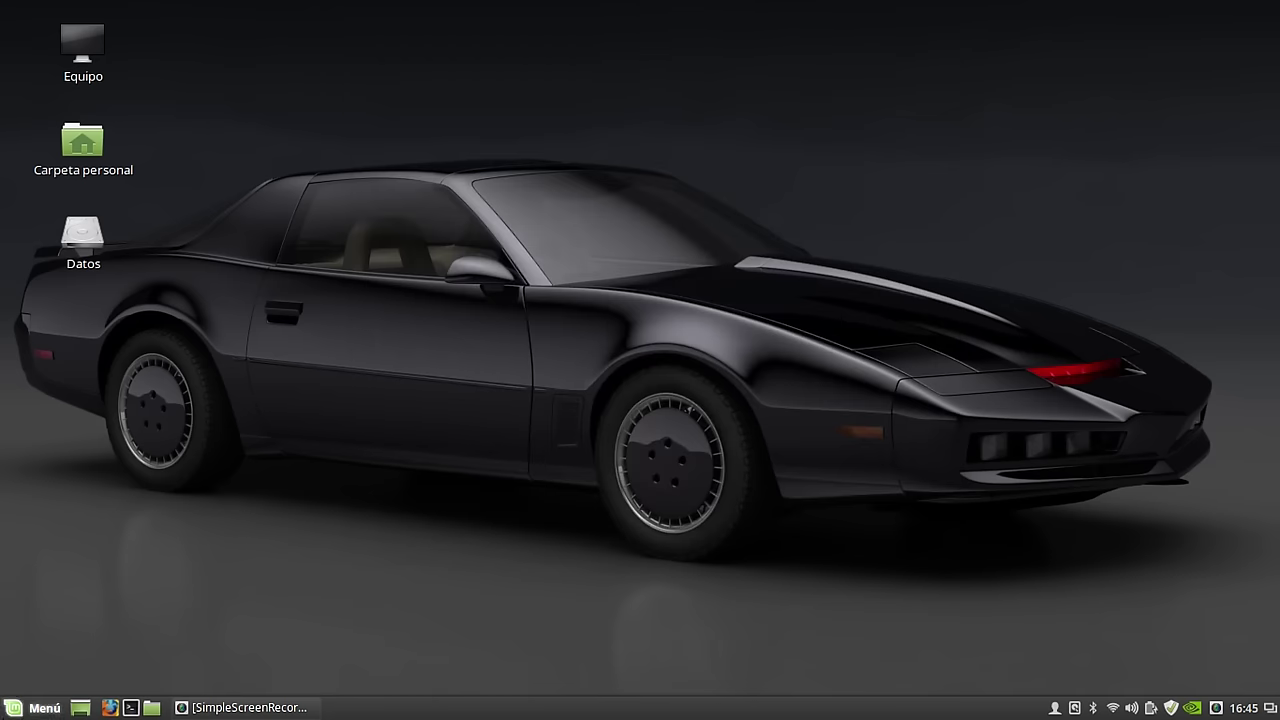
Browse the installed applications by category, including Internet, Sonido y vídeo, Administración, Gráficos, Preferencias and Lugares.
click(9, 712)
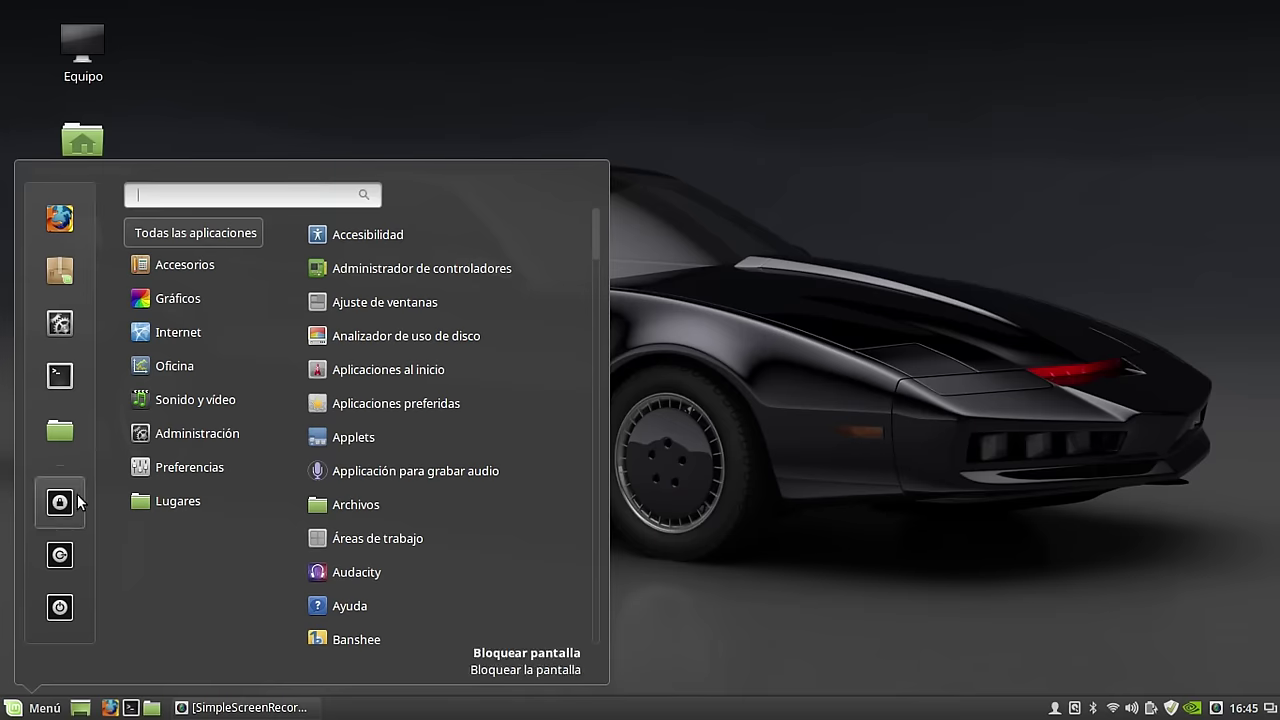
mouse_move(198, 340)
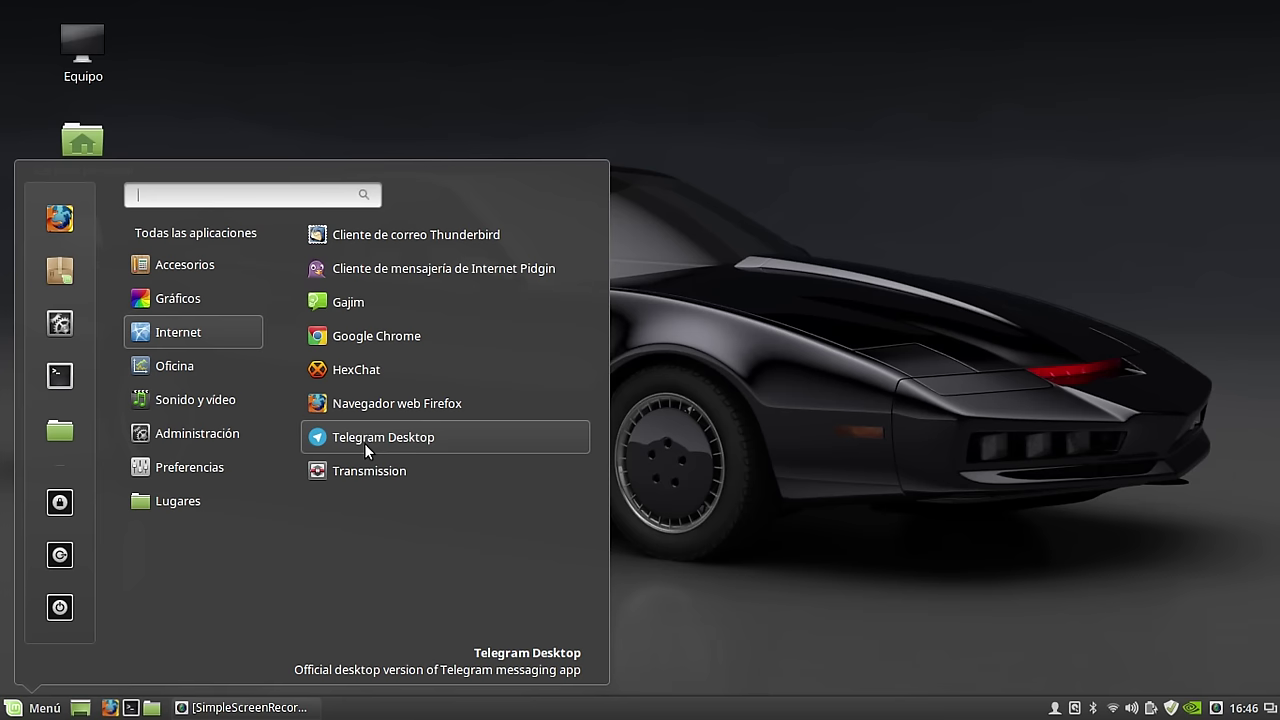
mouse_move(199, 399)
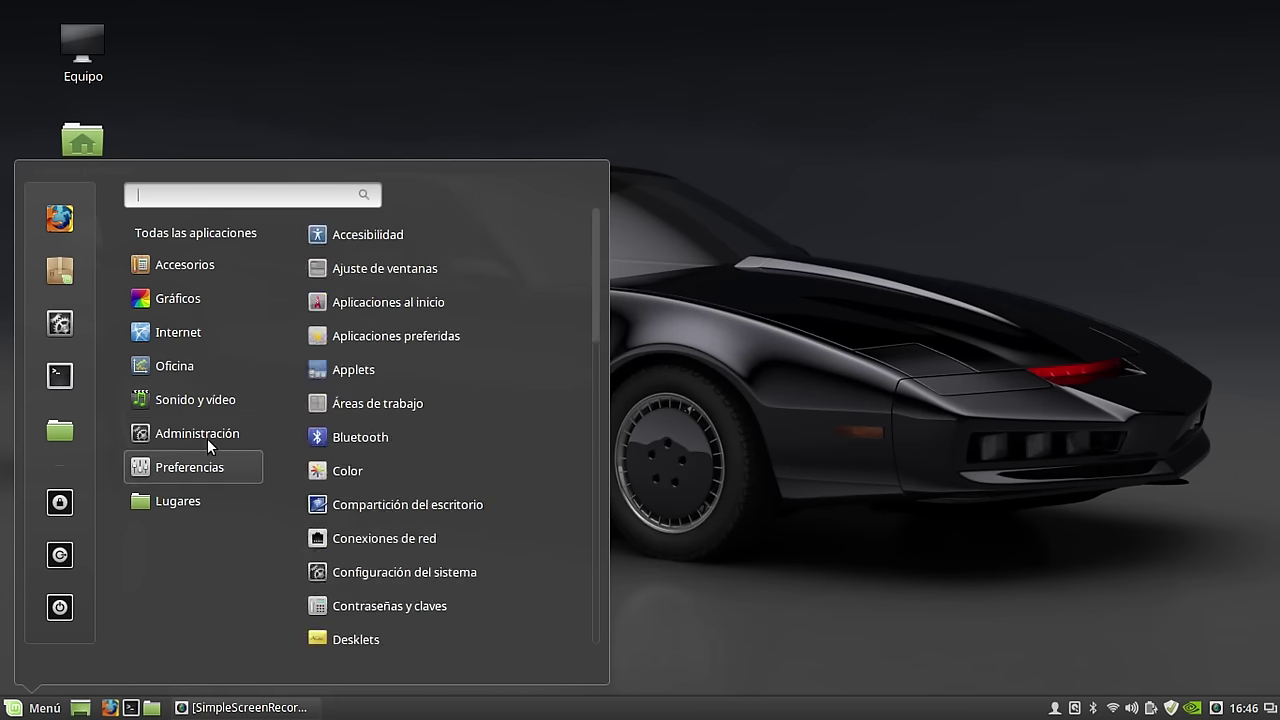
mouse_move(204, 435)
scroll(401, 443, down, 3)
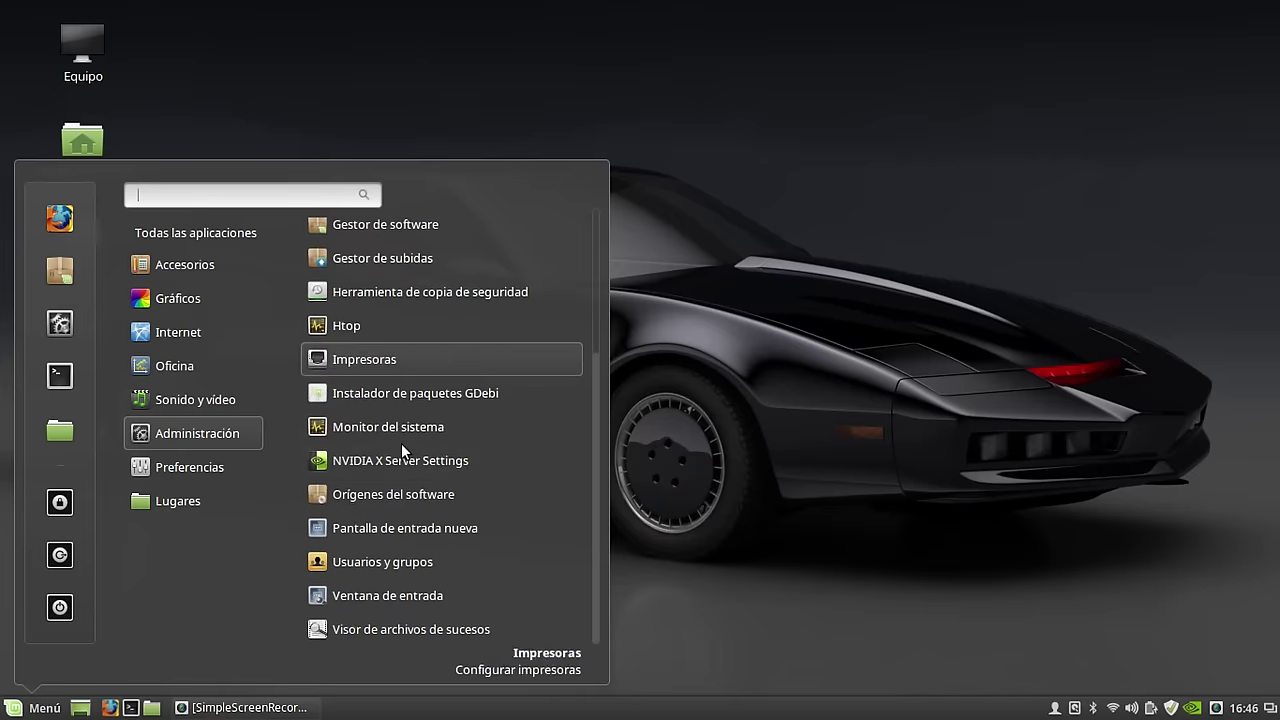
scroll(401, 443, up, 3)
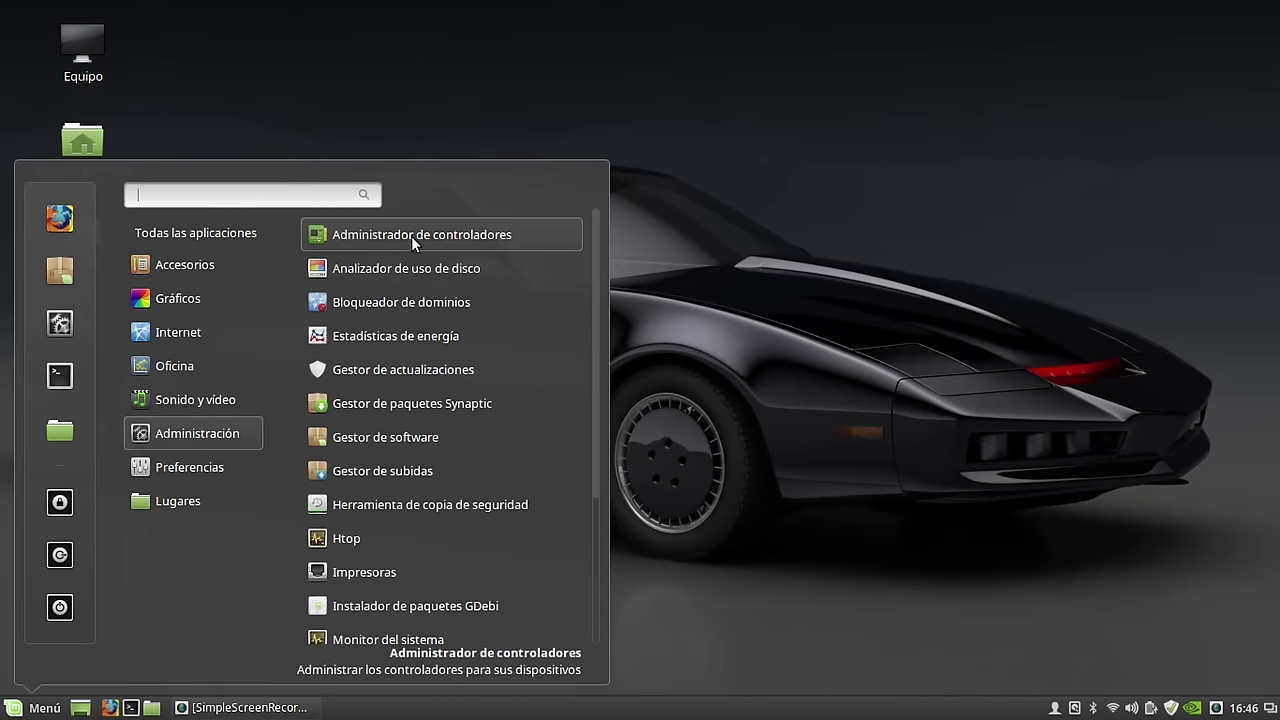
mouse_move(185, 266)
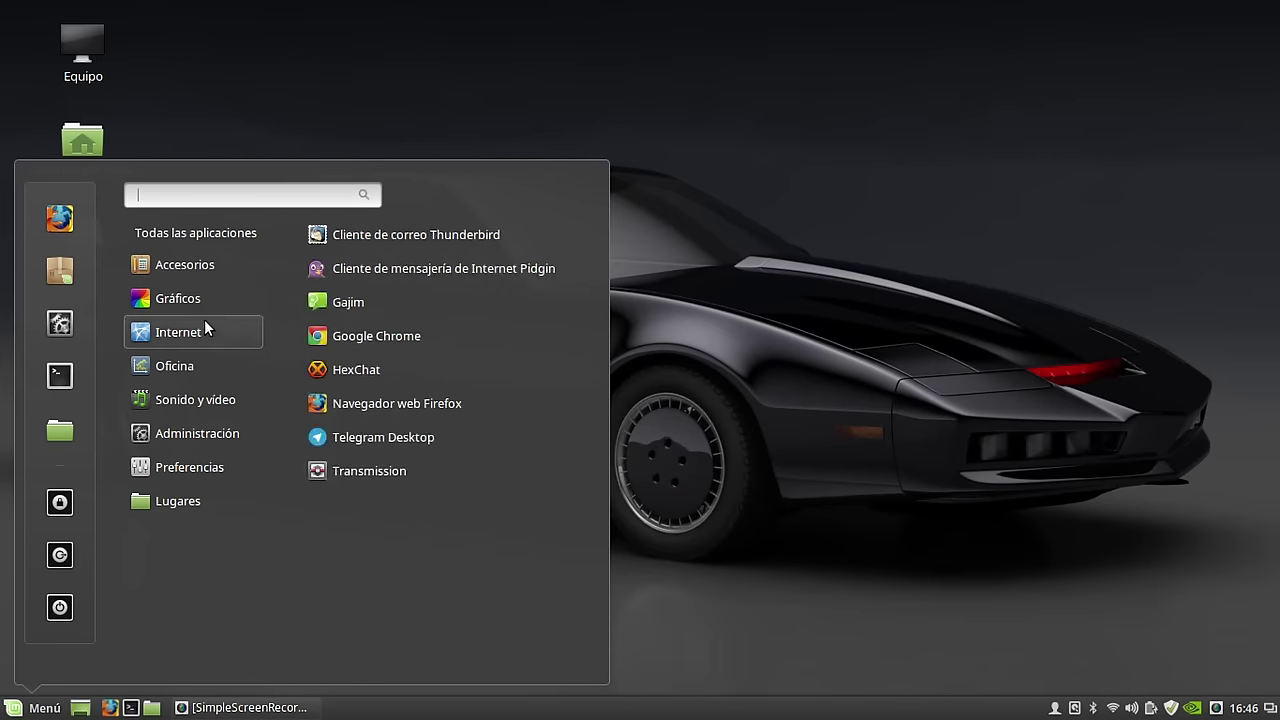
mouse_move(208, 302)
mouse_move(187, 470)
mouse_move(188, 504)
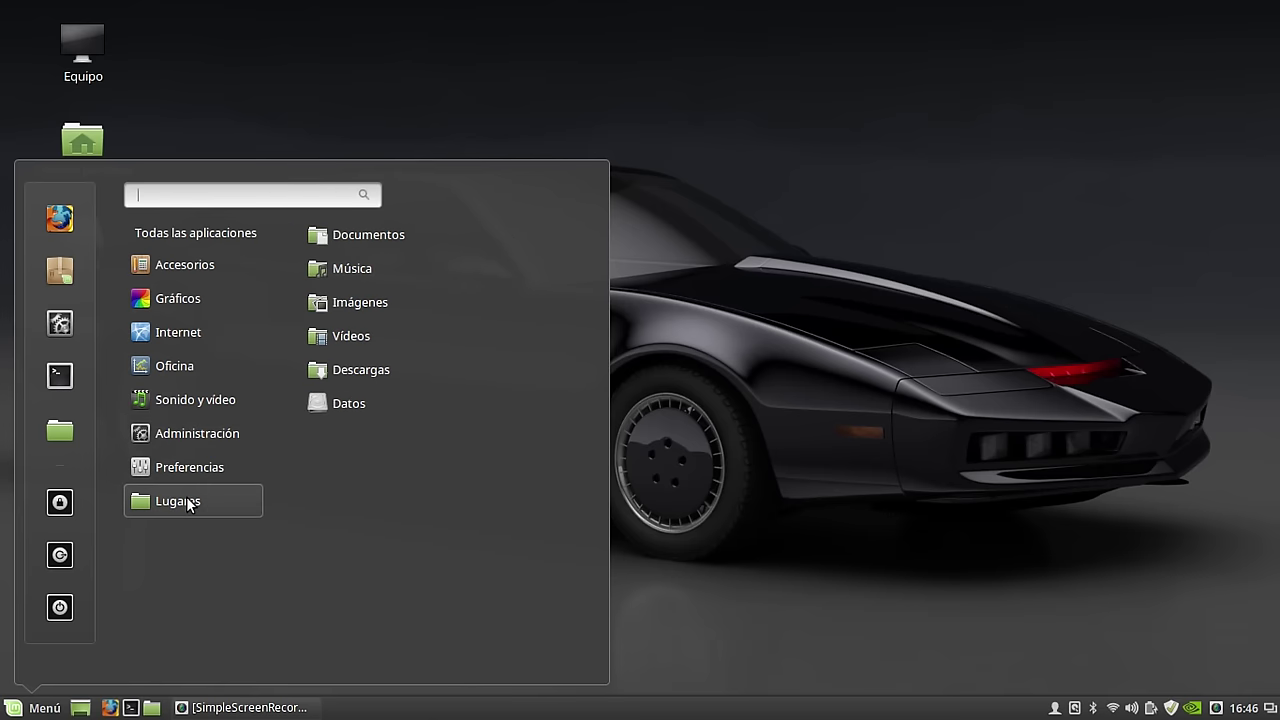
click(350, 403)
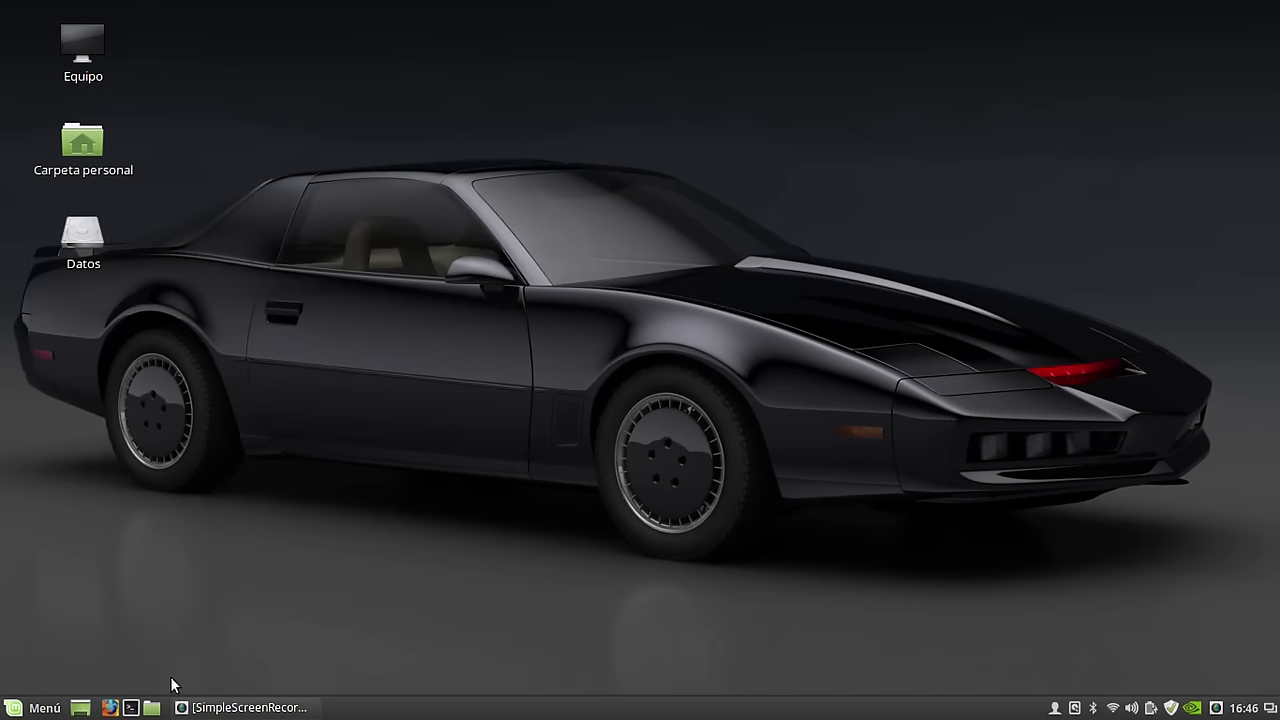
Switch to Firefox, load debxlinux.wordpress.com and follow the suggested link to the Deb Linux blog at deblinux.wordpress.com.
click(110, 708)
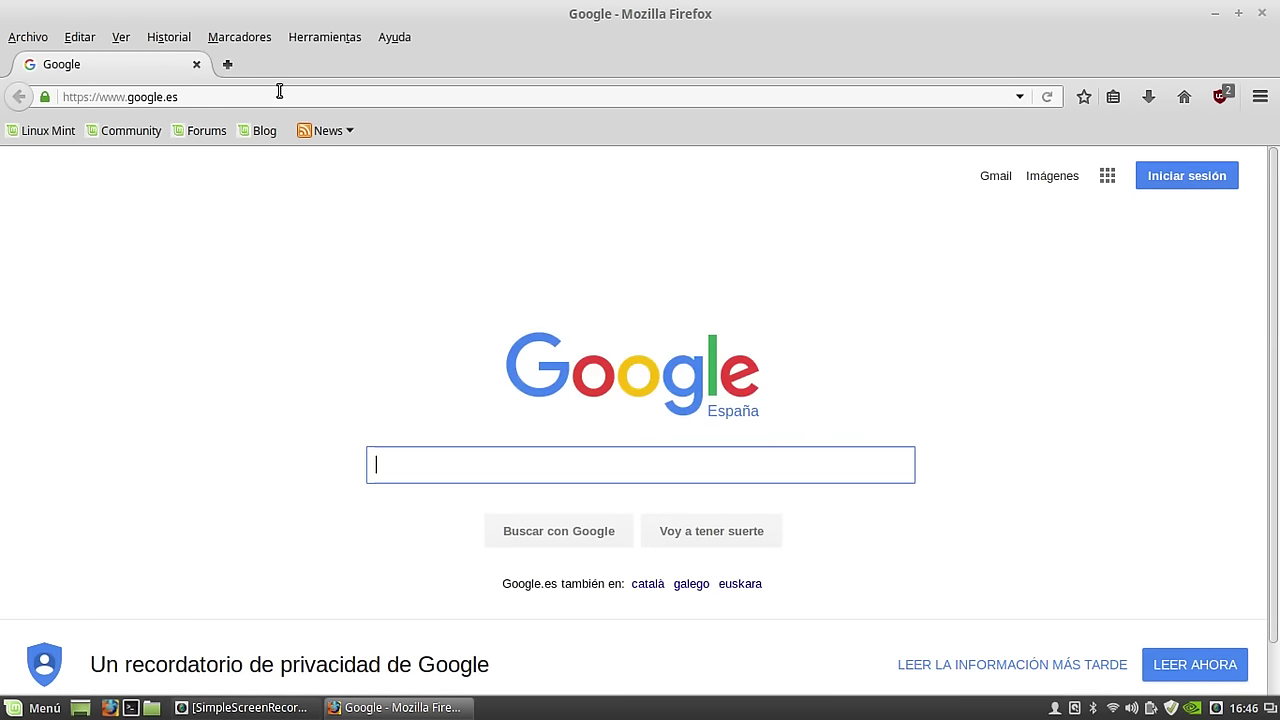
click(219, 97)
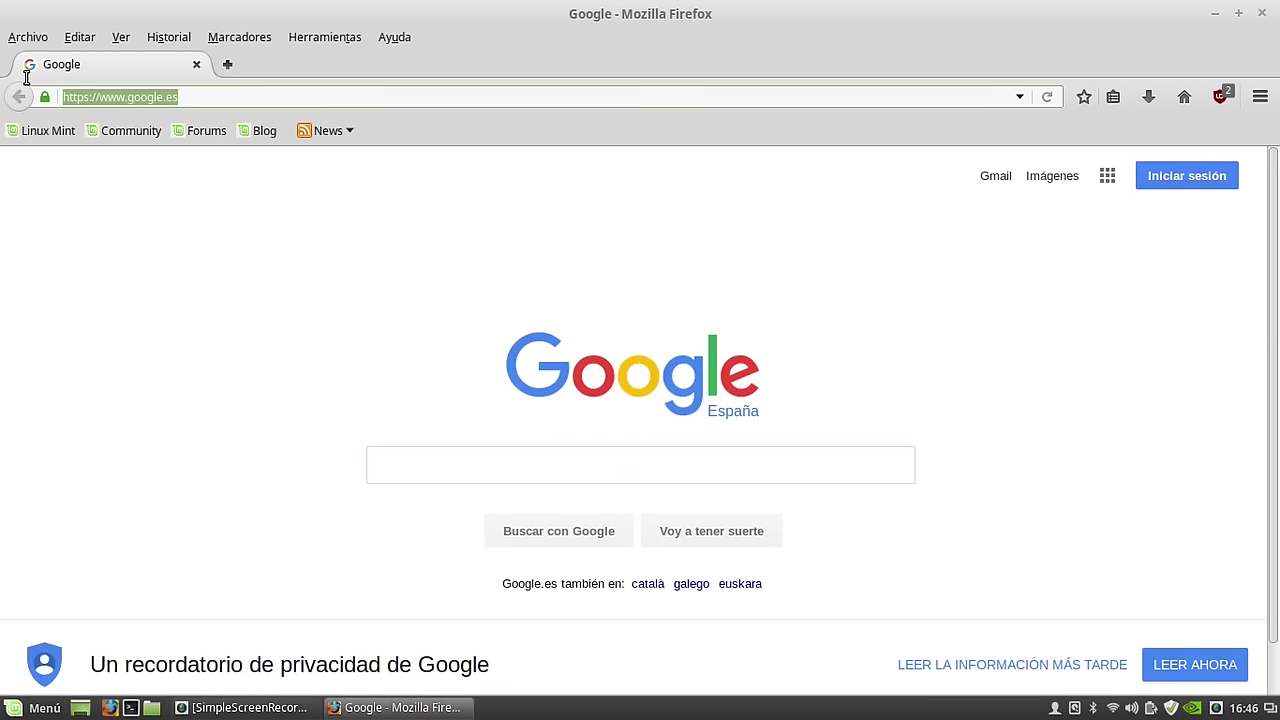
text(debxlinux.wordpress.com/)
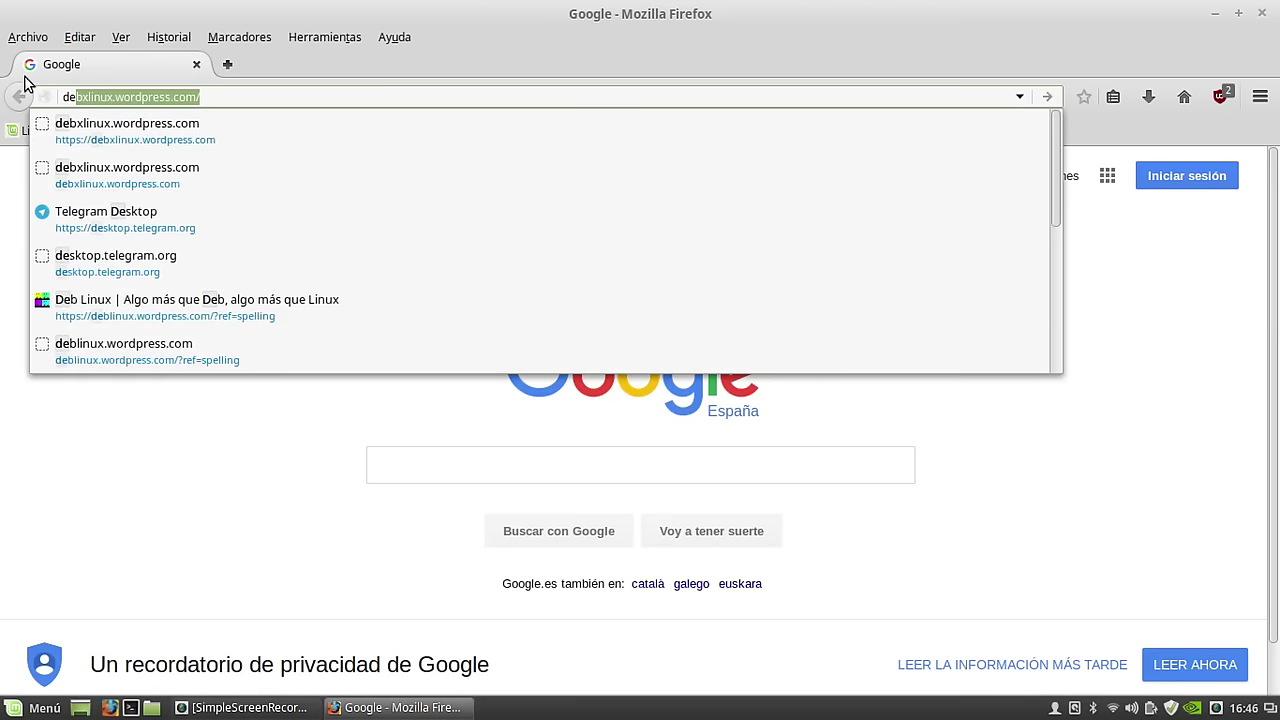
click(95, 139)
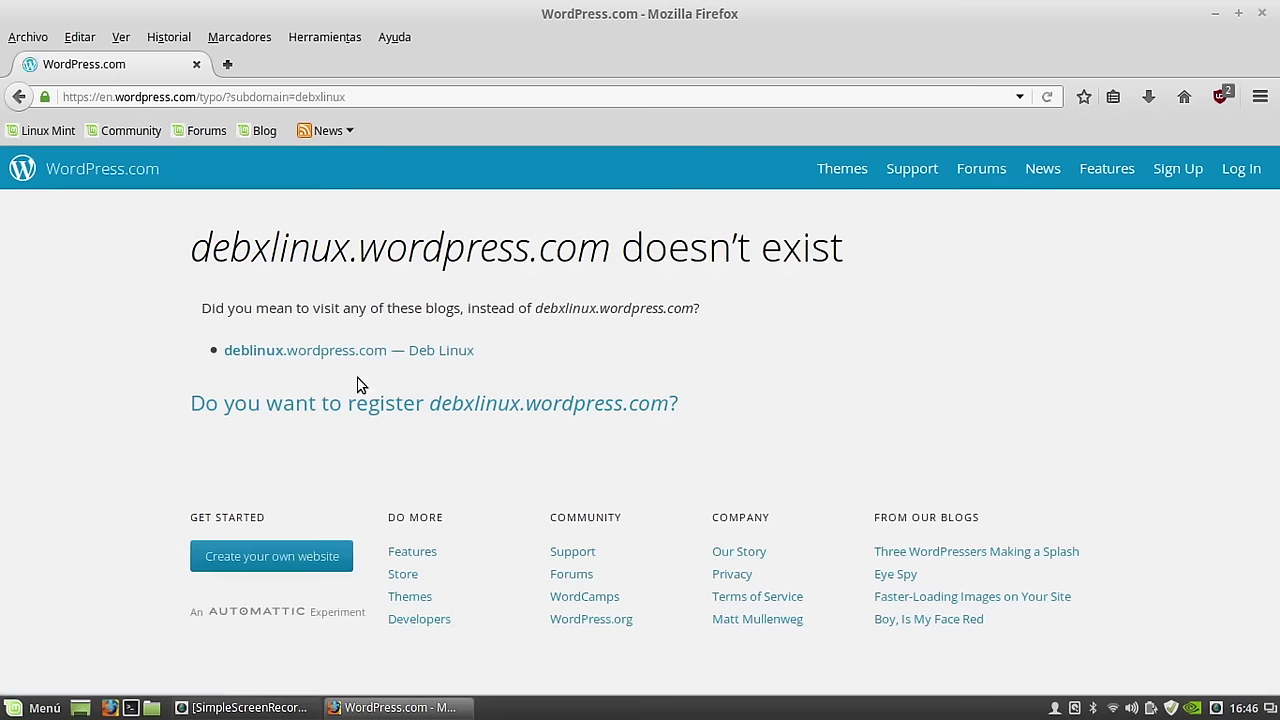
click(346, 351)
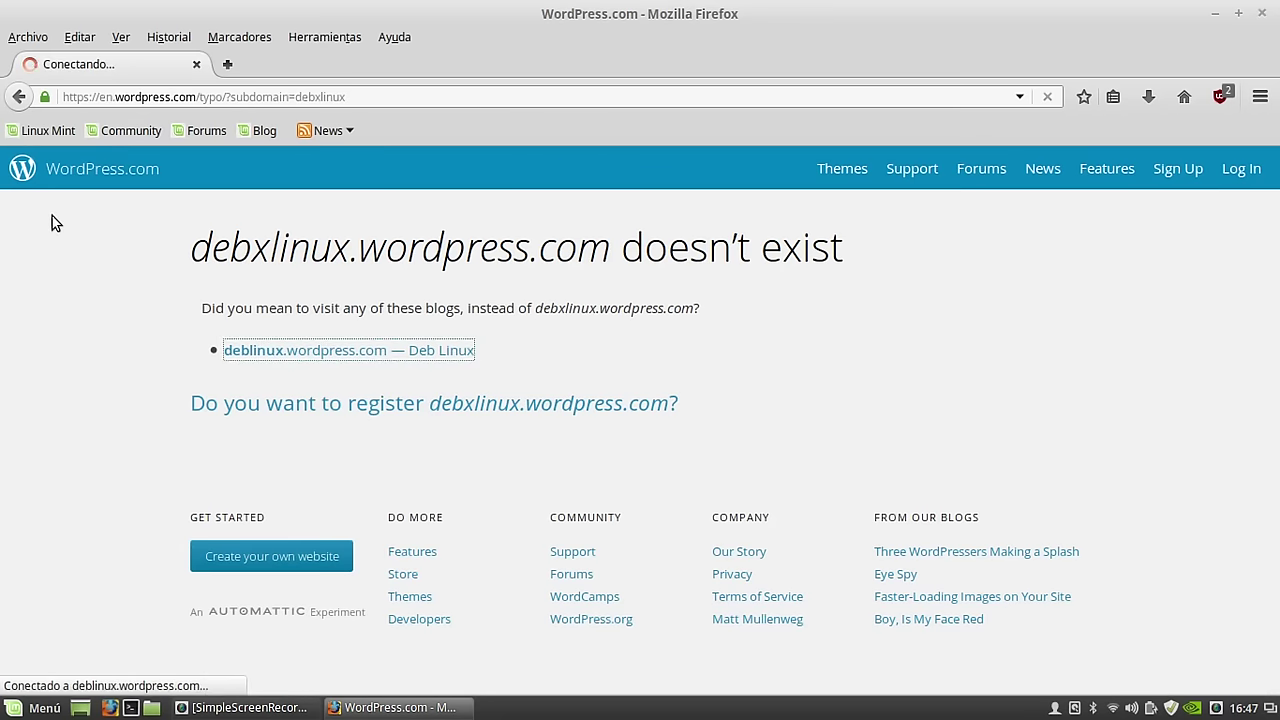
Search the Deb Linux blog for "ffmpeg".
scroll(229, 180, down, 5)
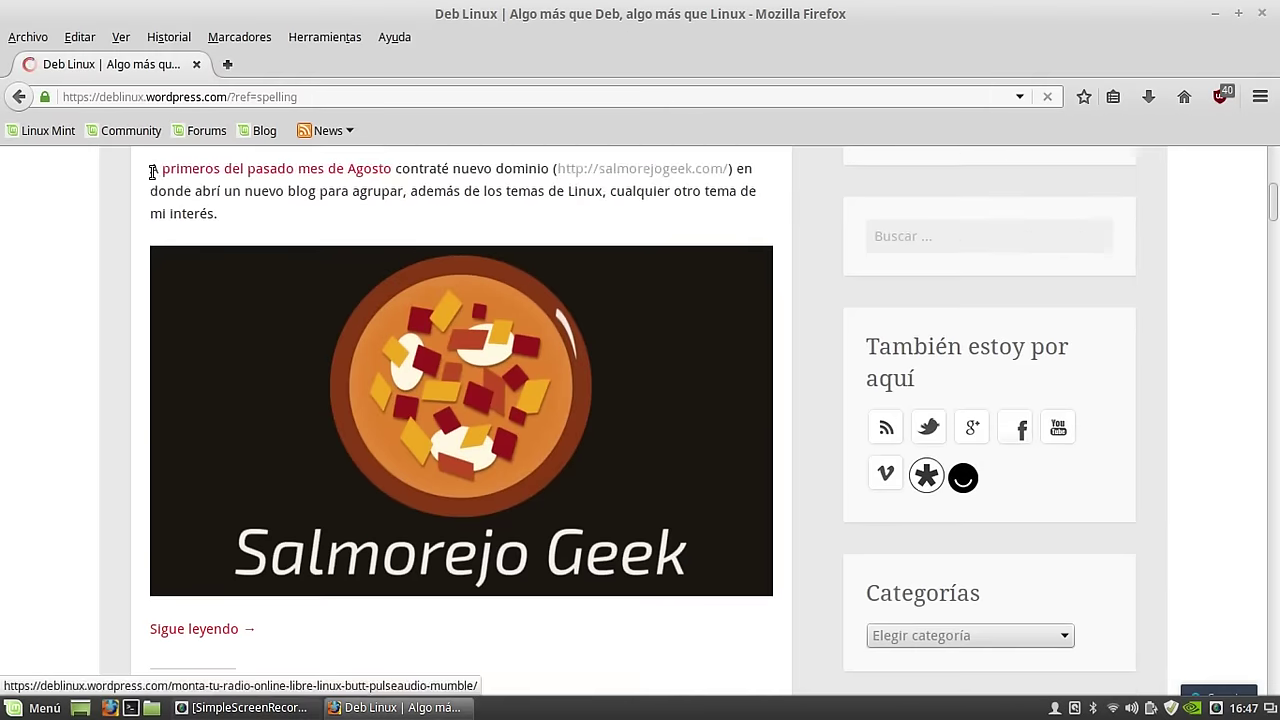
scroll(449, 200, up, 3)
click(948, 458)
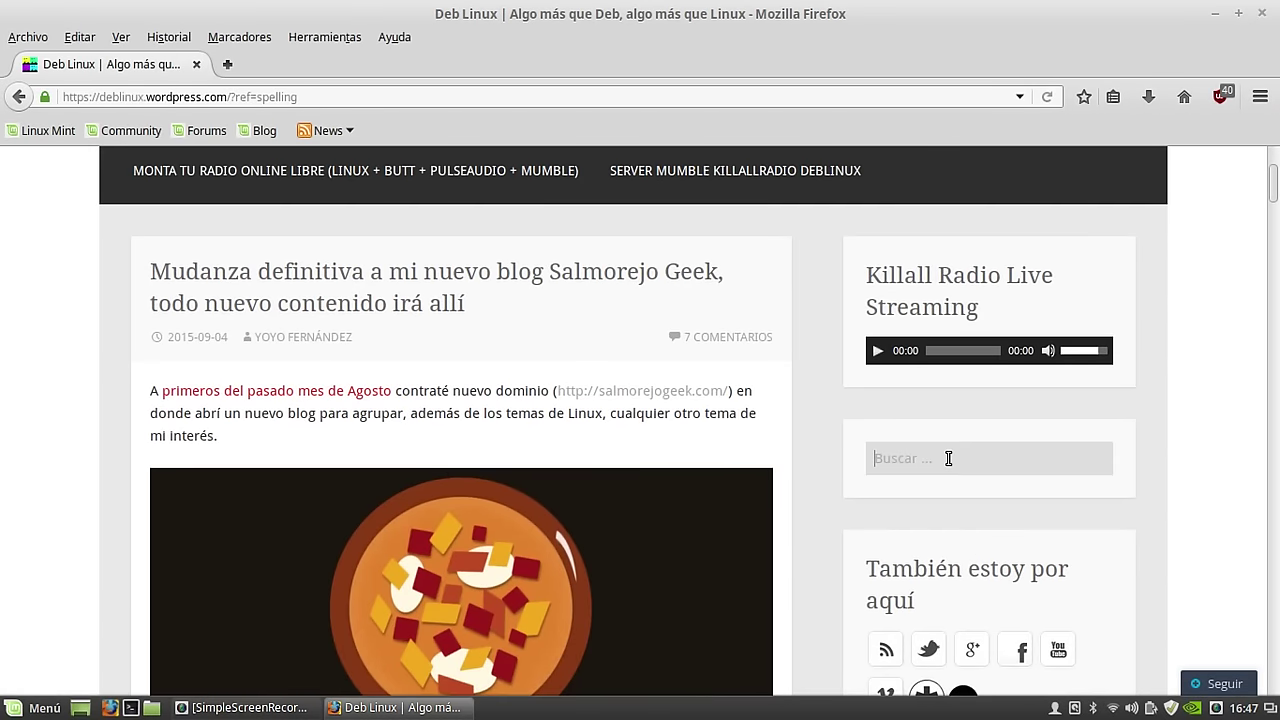
text(ff)
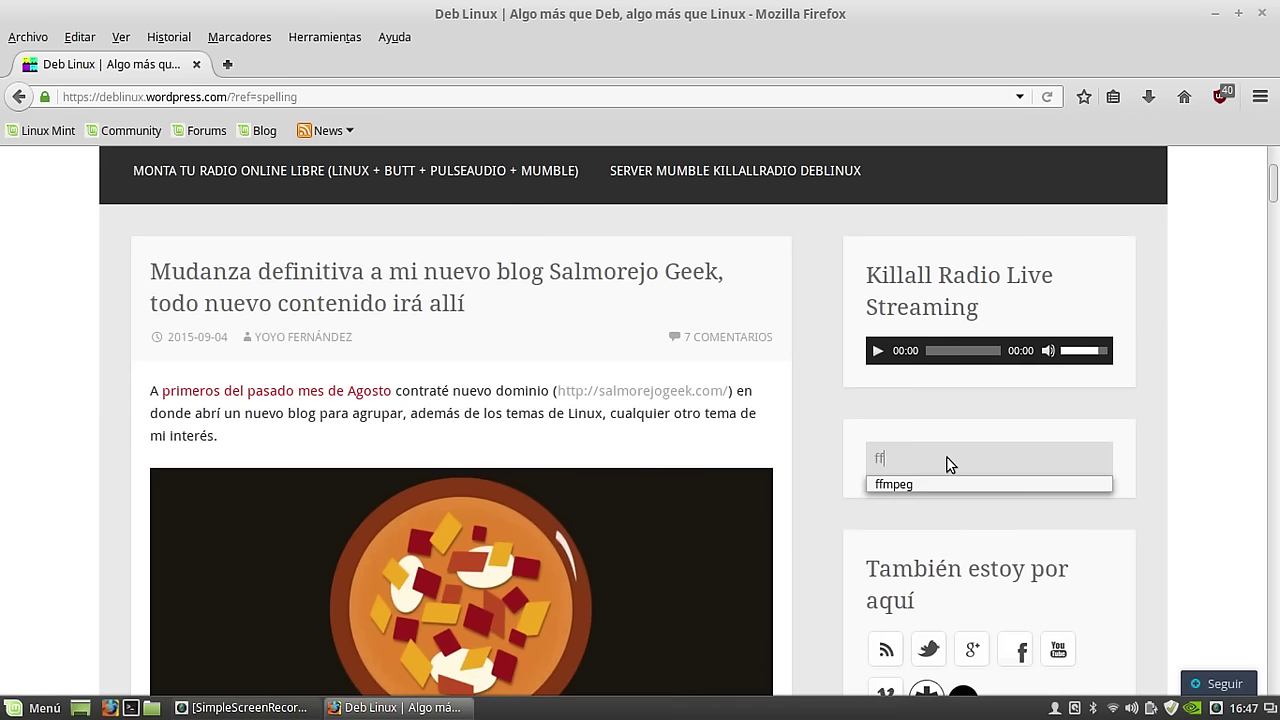
text(mpeg)
key(Return)
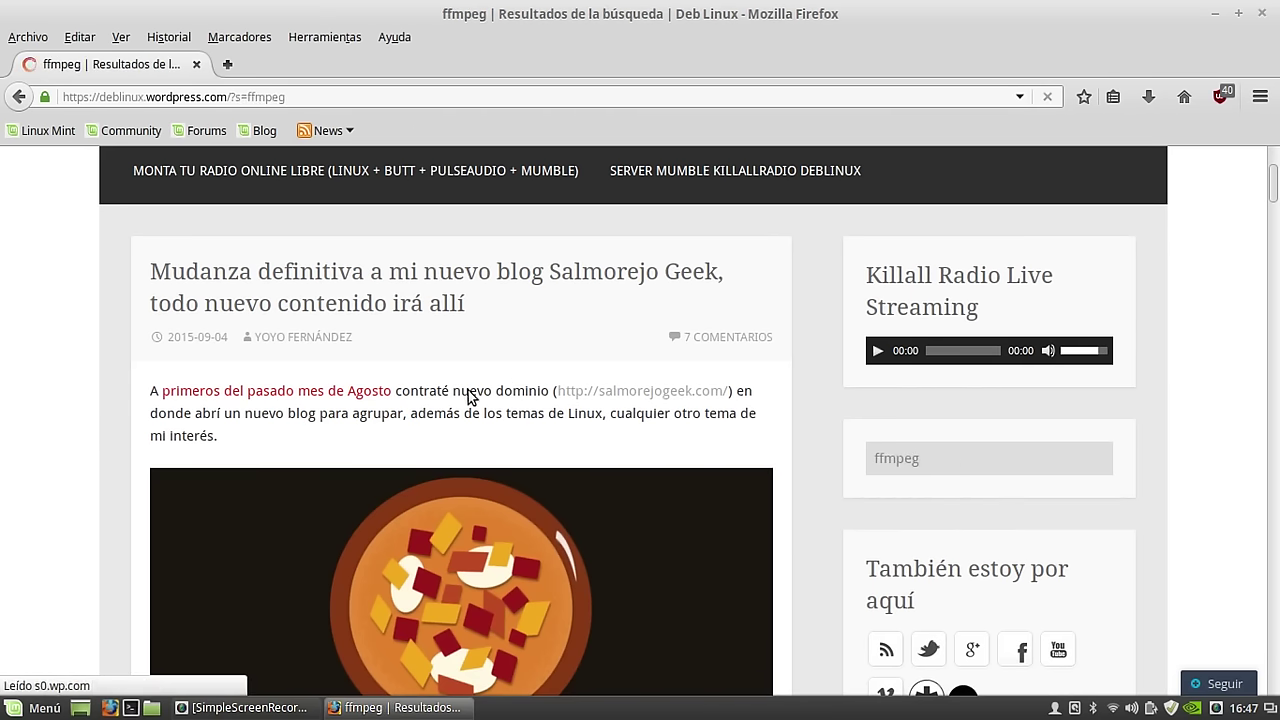
Look over the search results and open the article "Instalar FFMPEG en Linux Mint 17 Qiana y Ubuntu 14.04 Trusty".
scroll(232, 300, down, 5)
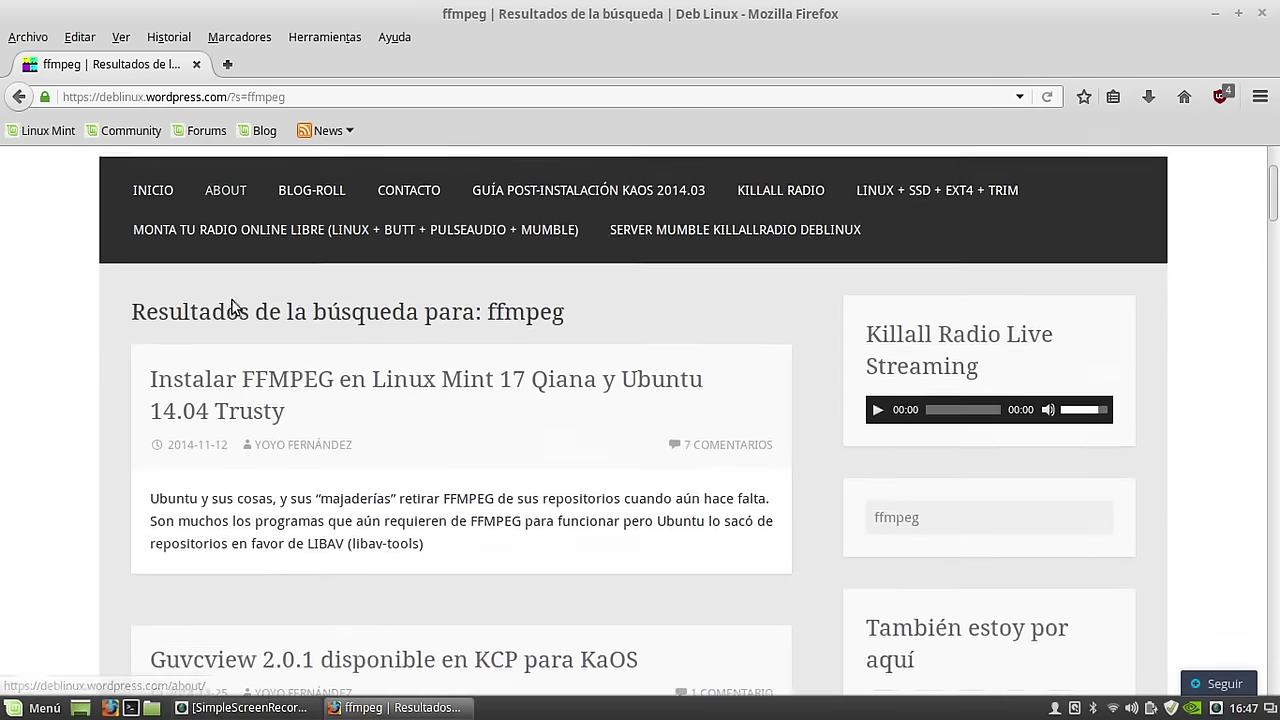
scroll(232, 299, up, 3)
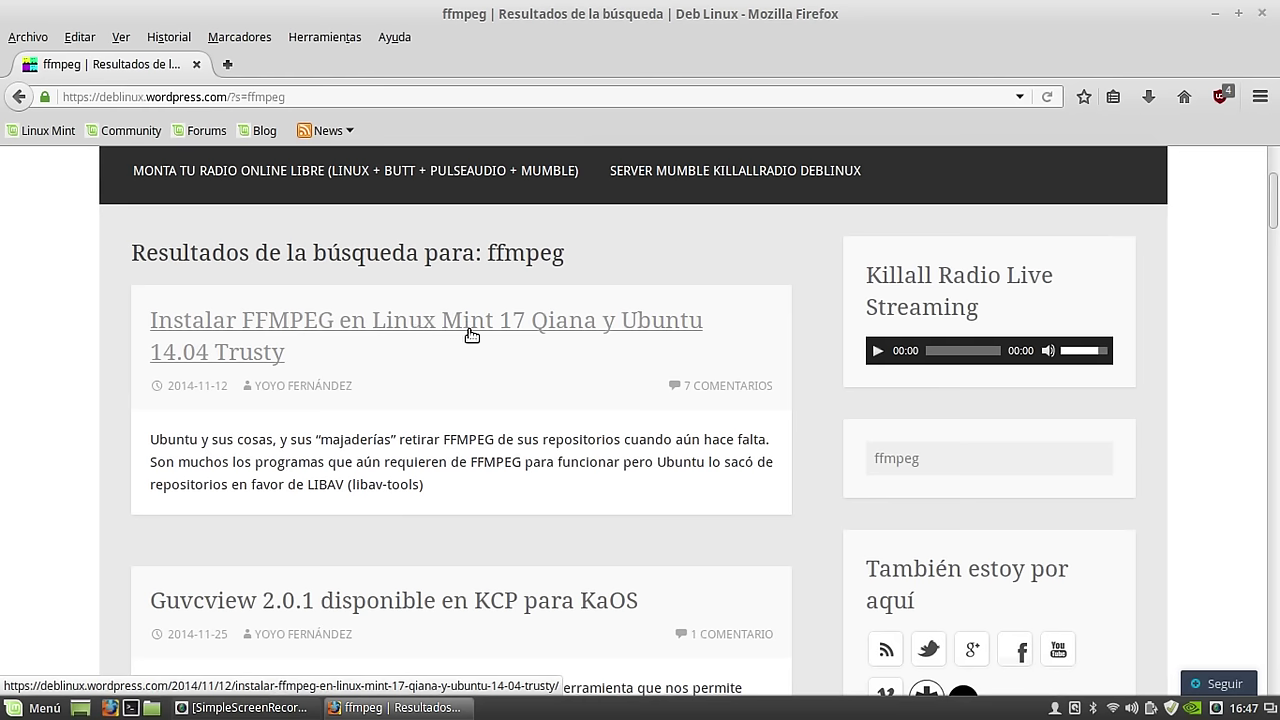
click(574, 329)
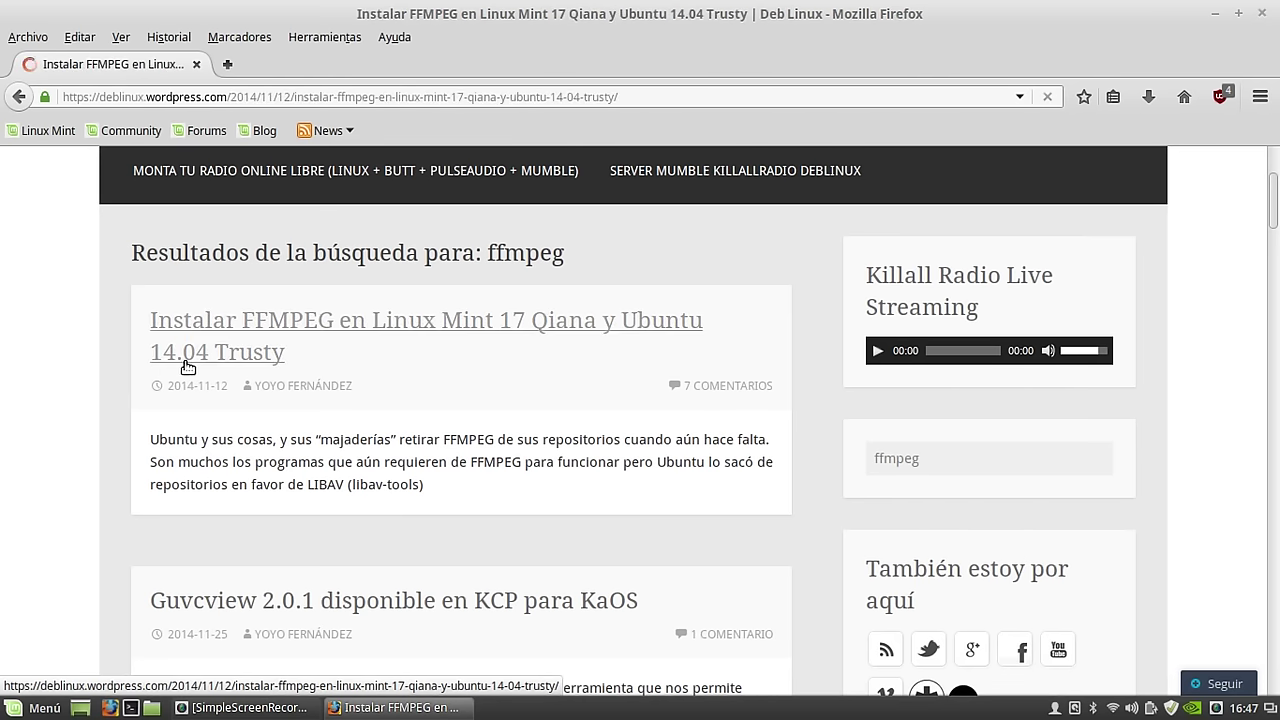
Read the article's FFMPEG installation instructions, highlighting the PPA address in the apt-add-repository command, and view the alternative PPA and the Synaptic screenshot.
scroll(252, 365, down, 5)
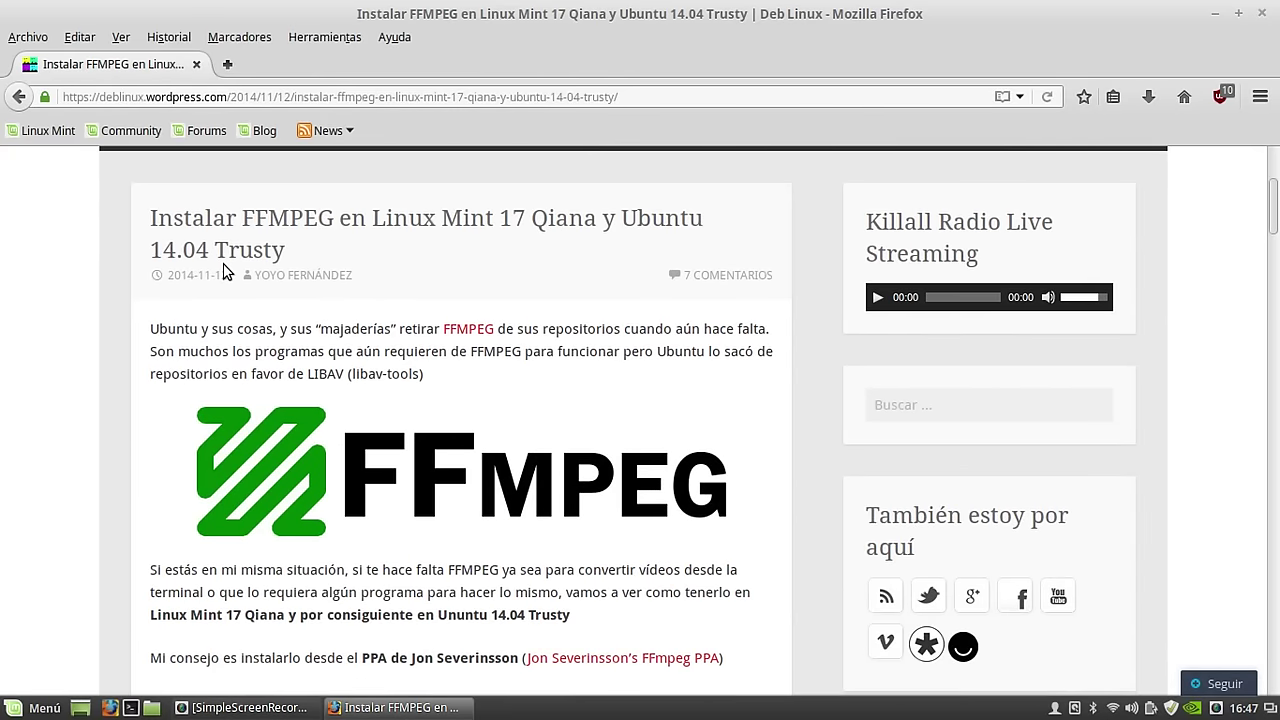
scroll(224, 272, down, 8)
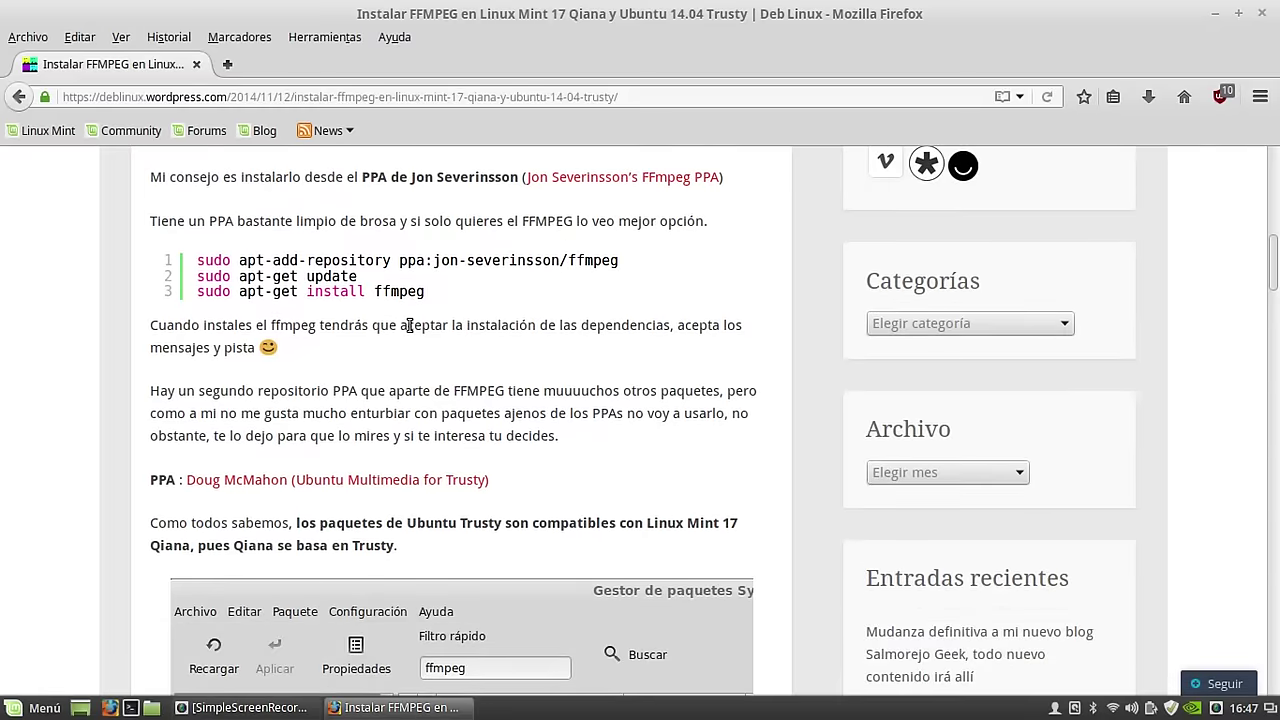
scroll(382, 325, up, 8)
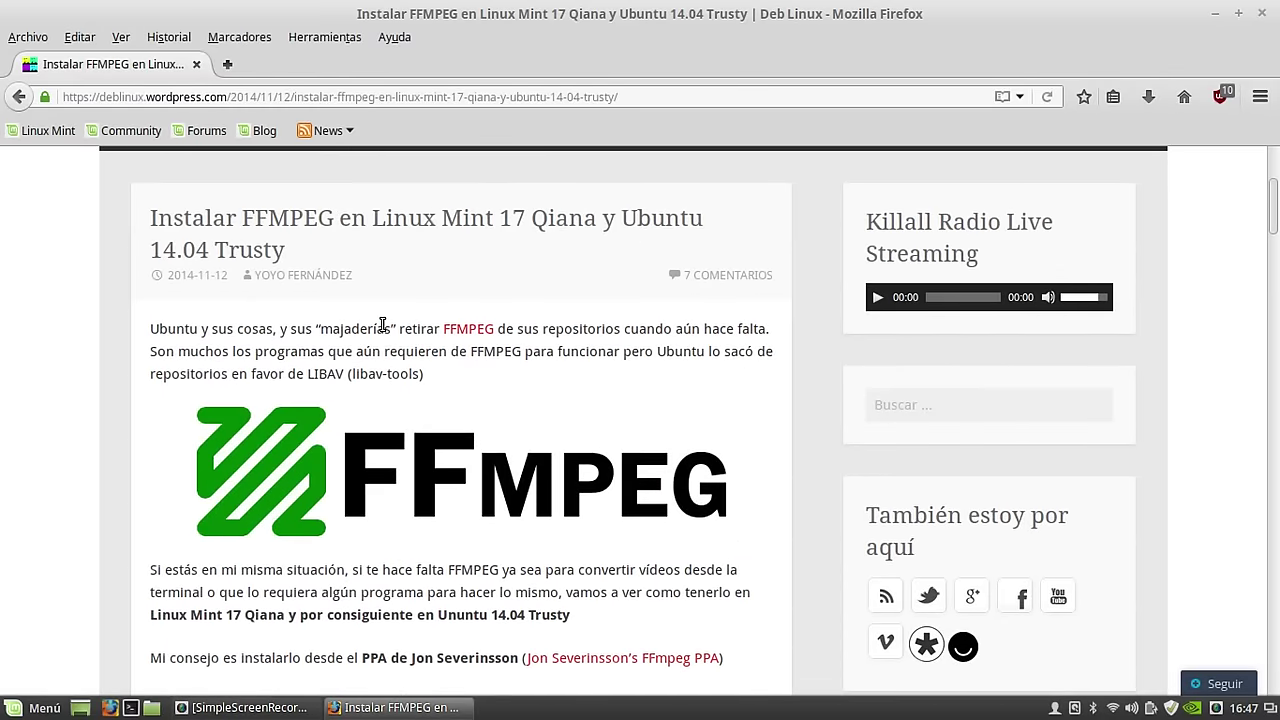
scroll(382, 325, down, 5)
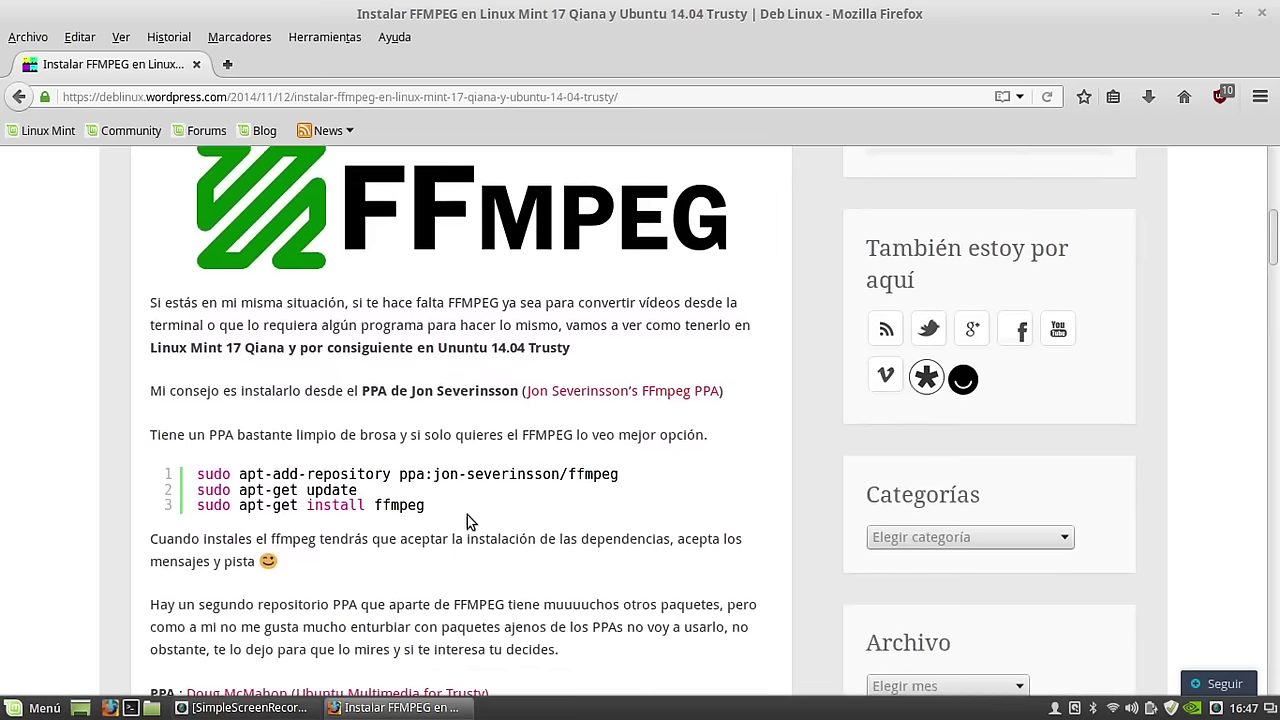
drag(629, 479, 400, 476)
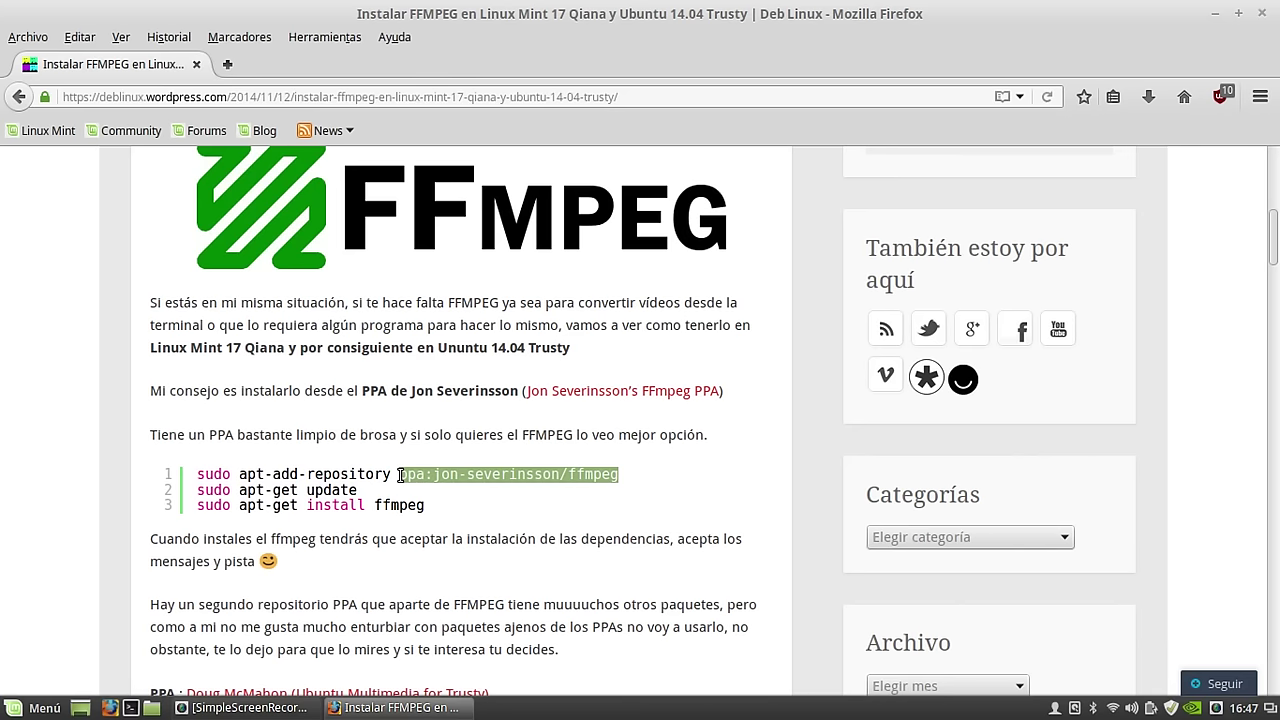
click(78, 376)
scroll(78, 376, down, 7)
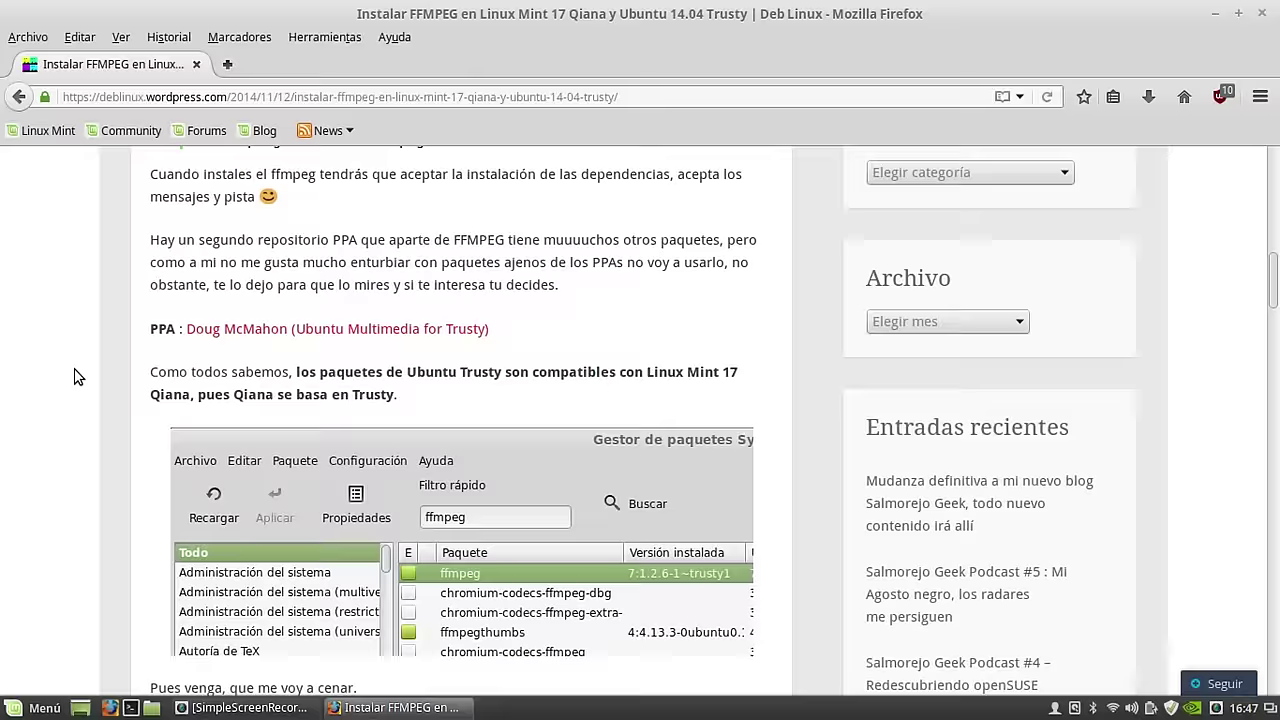
Read down to the article's comments and highlight the command "sudo add-apt-repository ppa:mc3man/trusty-media" in the reply with installation commands.
scroll(78, 376, down, 15)
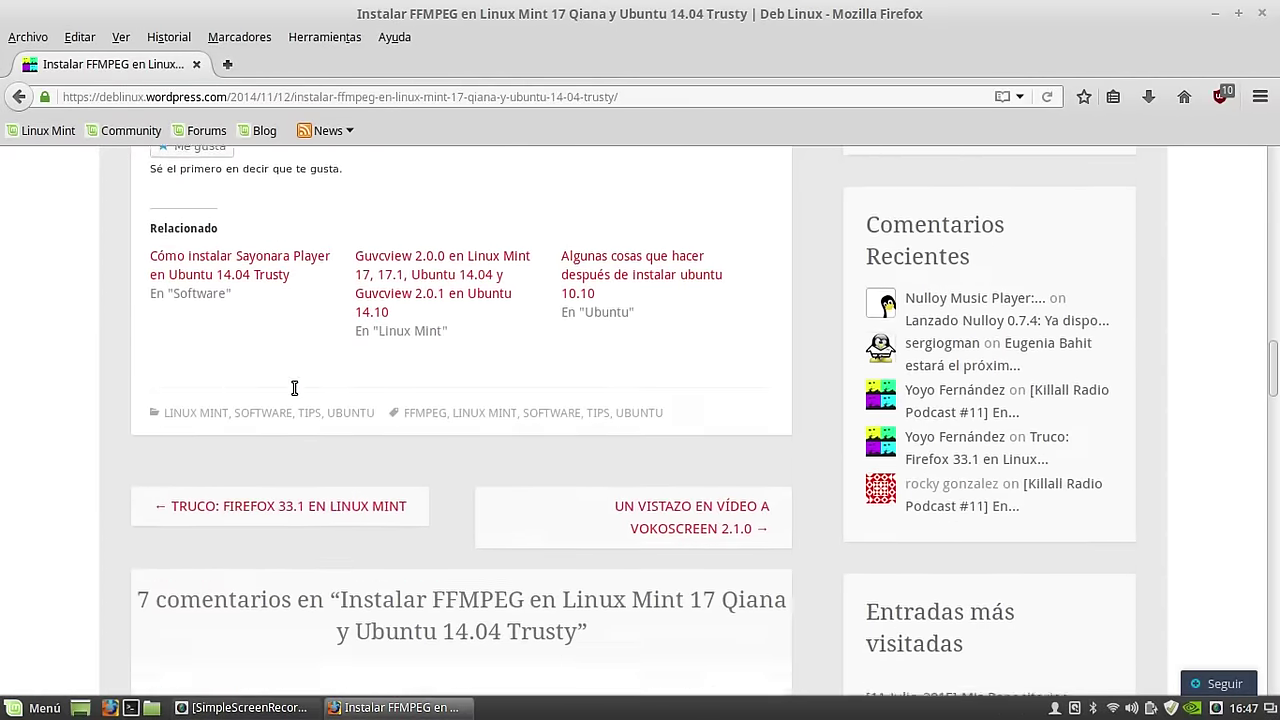
scroll(294, 388, down, 20)
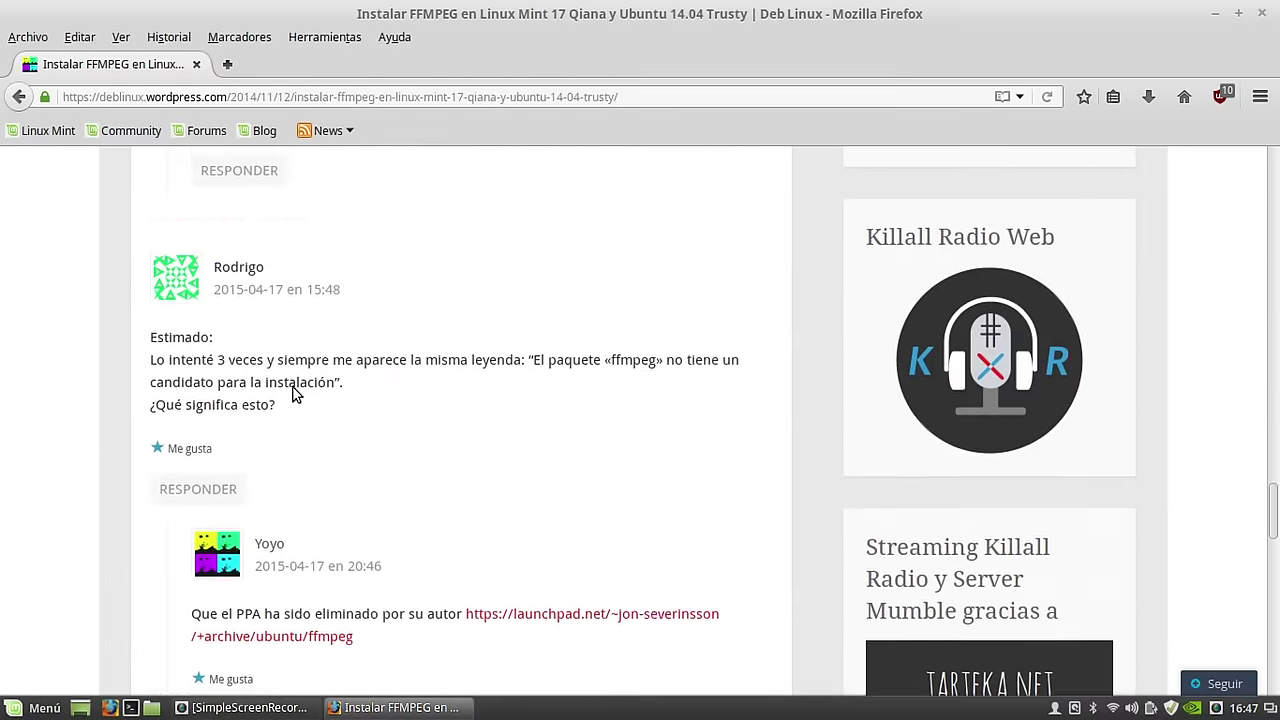
scroll(294, 394, down, 11)
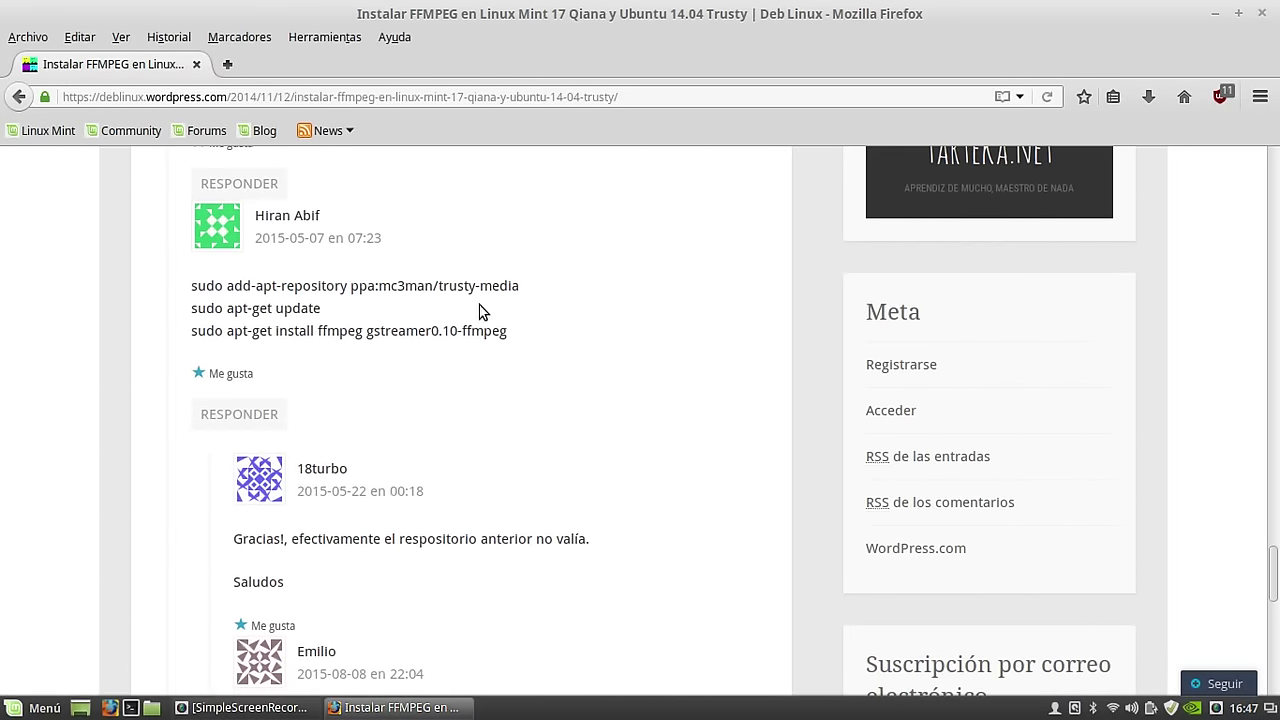
drag(524, 288, 166, 289)
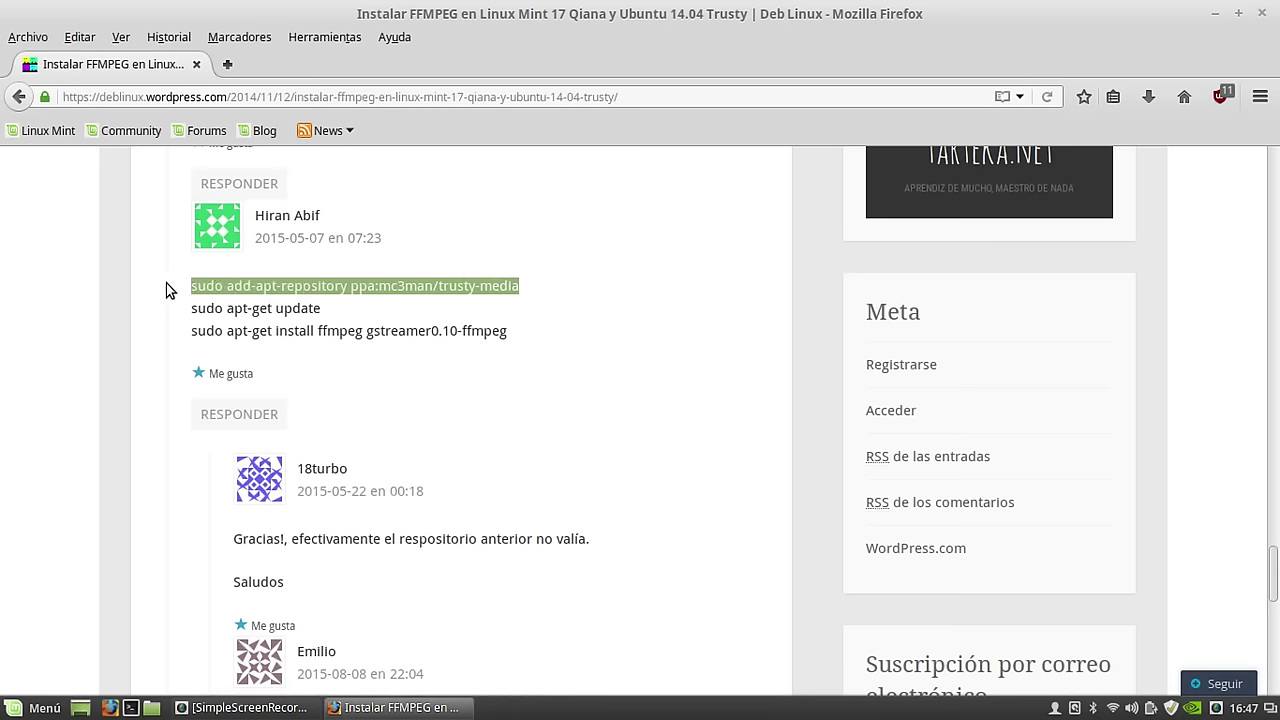
click(463, 327)
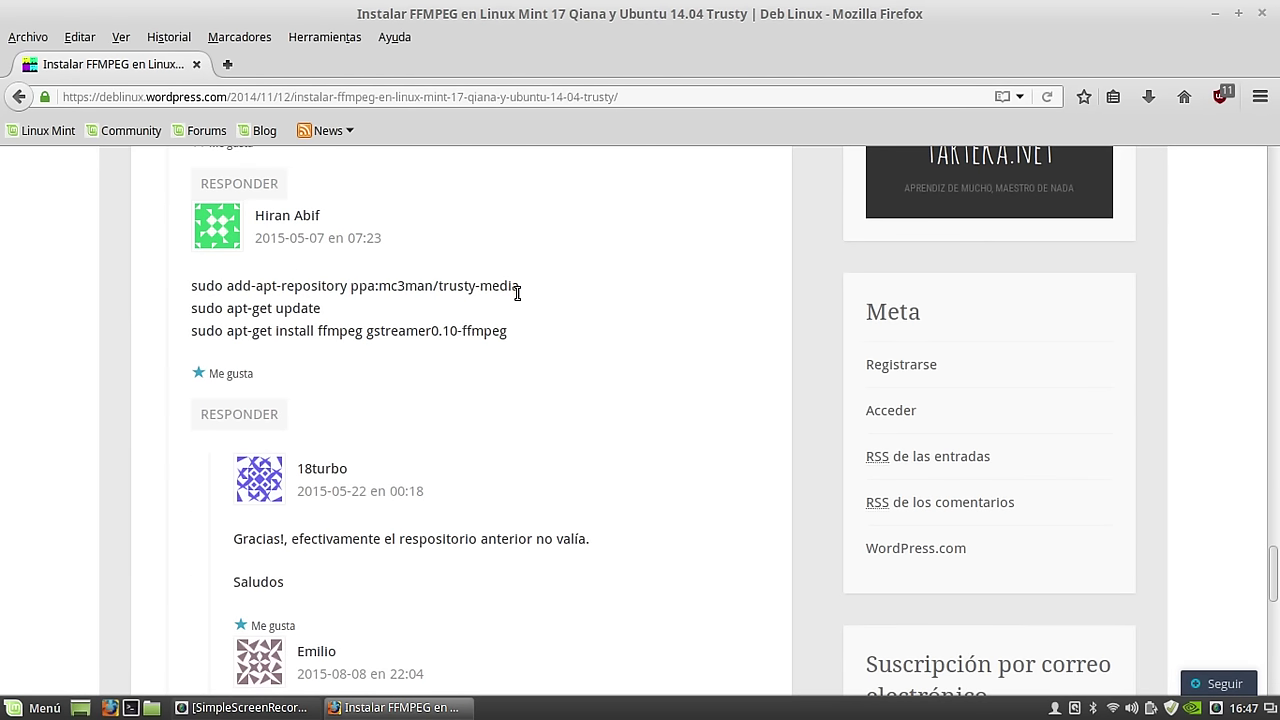
drag(524, 288, 188, 292)
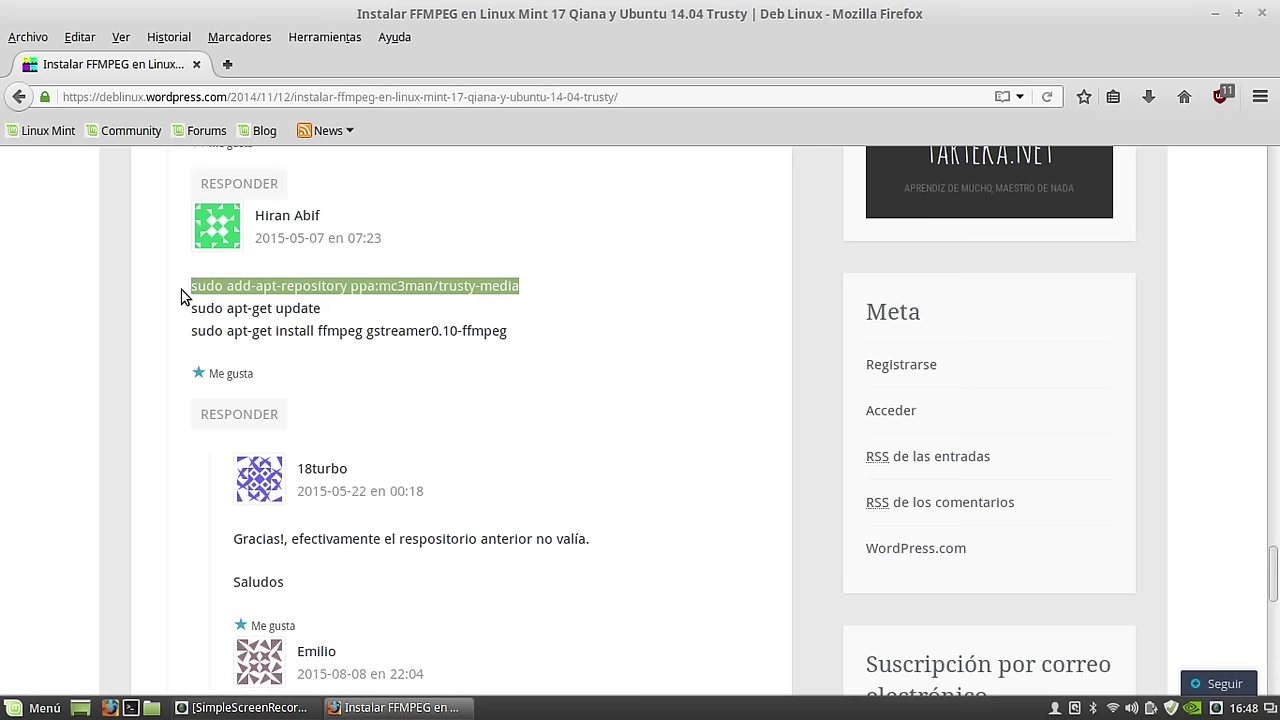
click(431, 390)
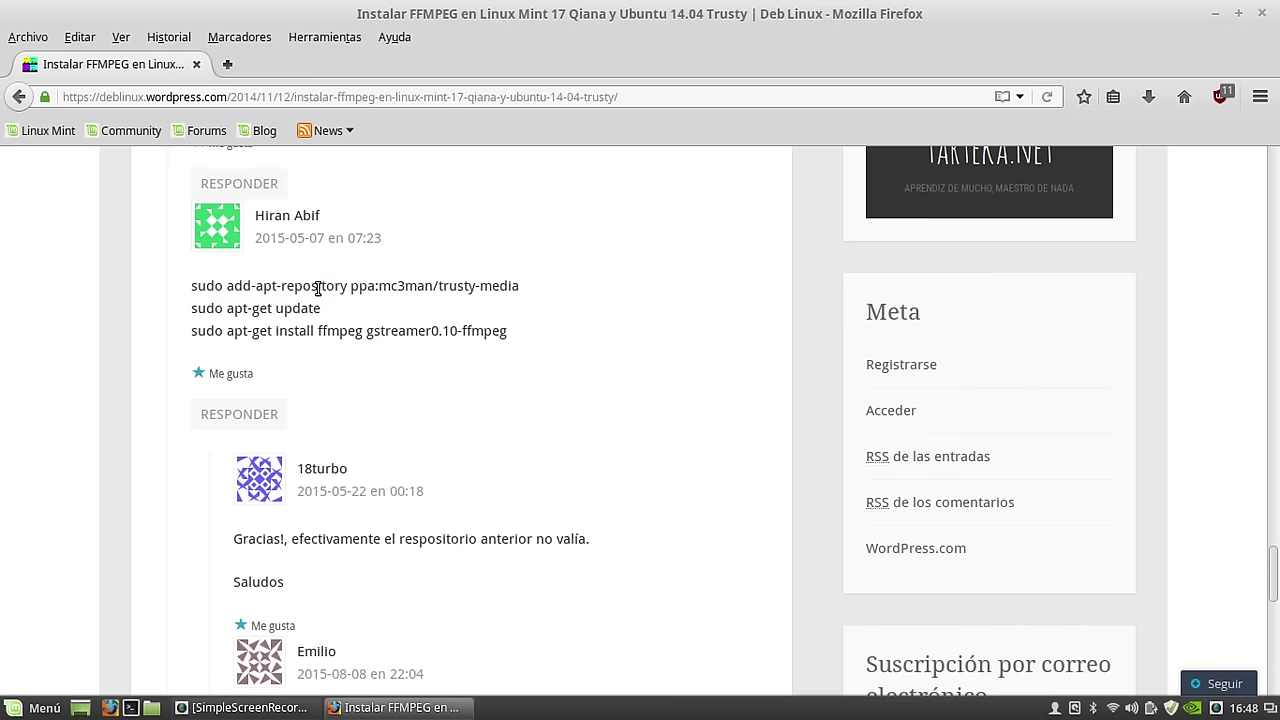
drag(527, 294, 195, 292)
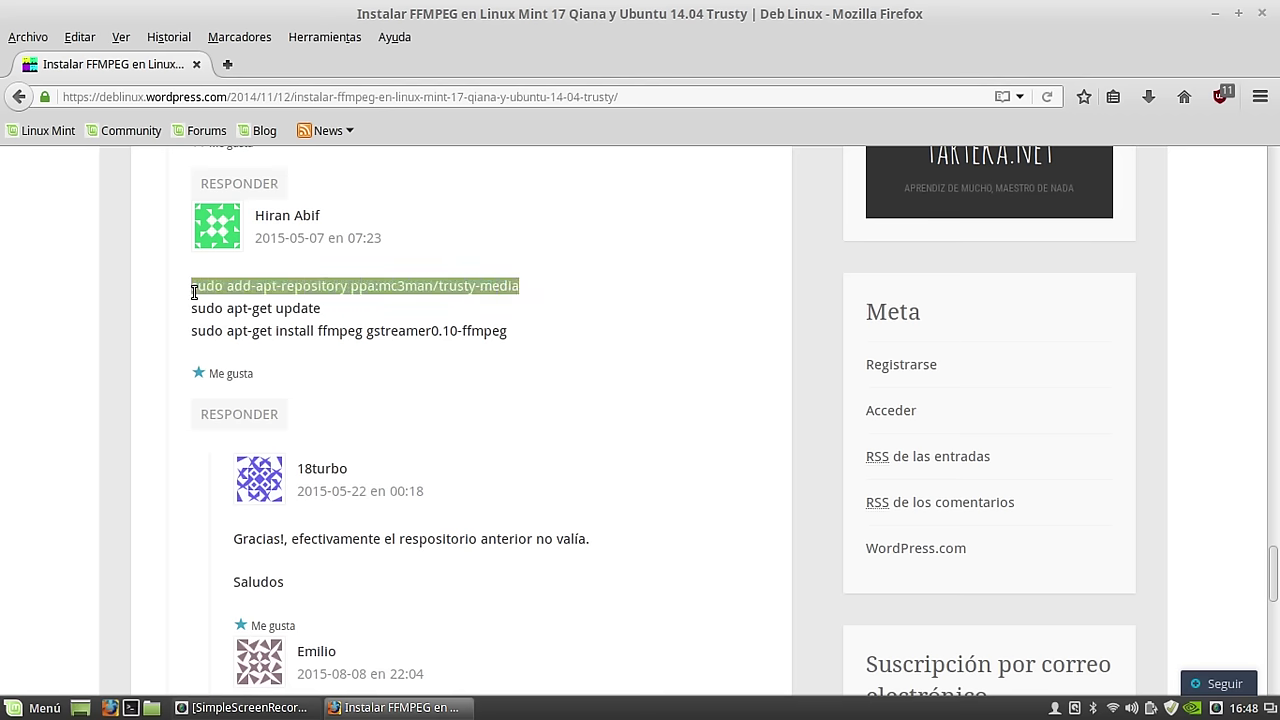
Highlight the "sudo apt-get update" line, the "sudo apt-get install ffmpeg gstreamer0.10-ffmpeg" line and the package name ffmpeg in the comment.
click(336, 317)
drag(322, 308, 196, 305)
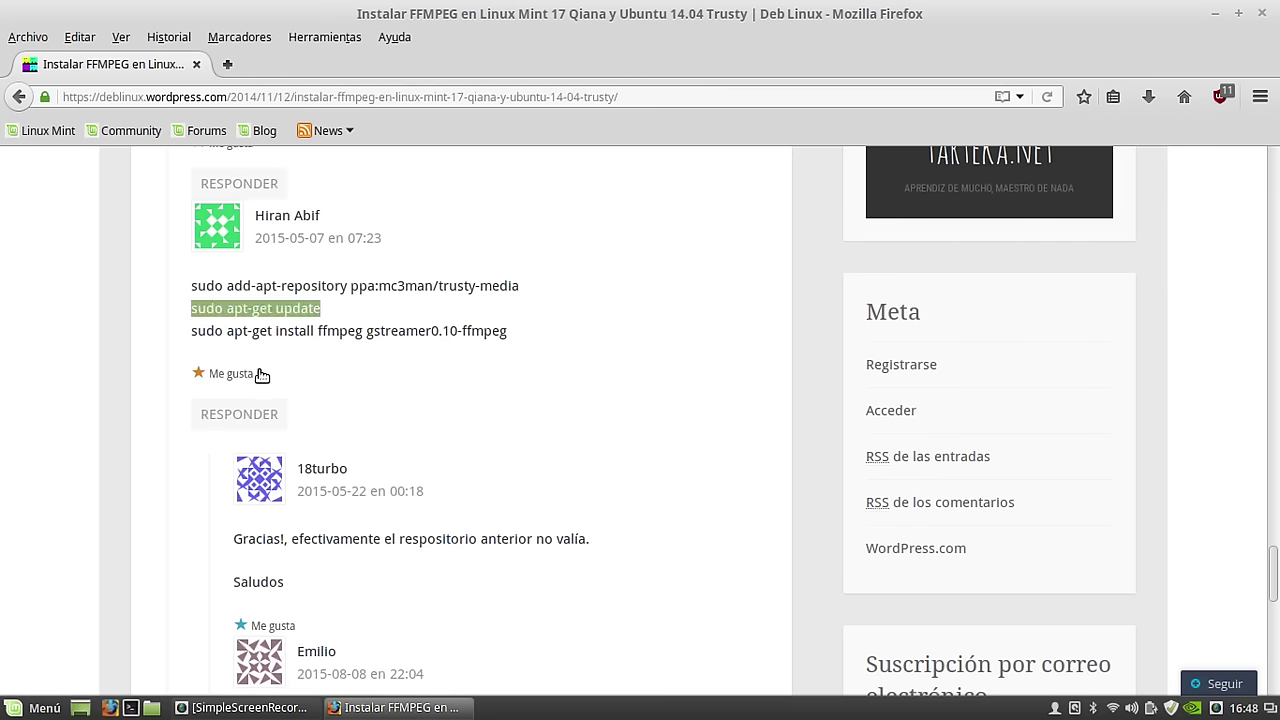
click(511, 354)
drag(516, 345, 190, 332)
click(345, 381)
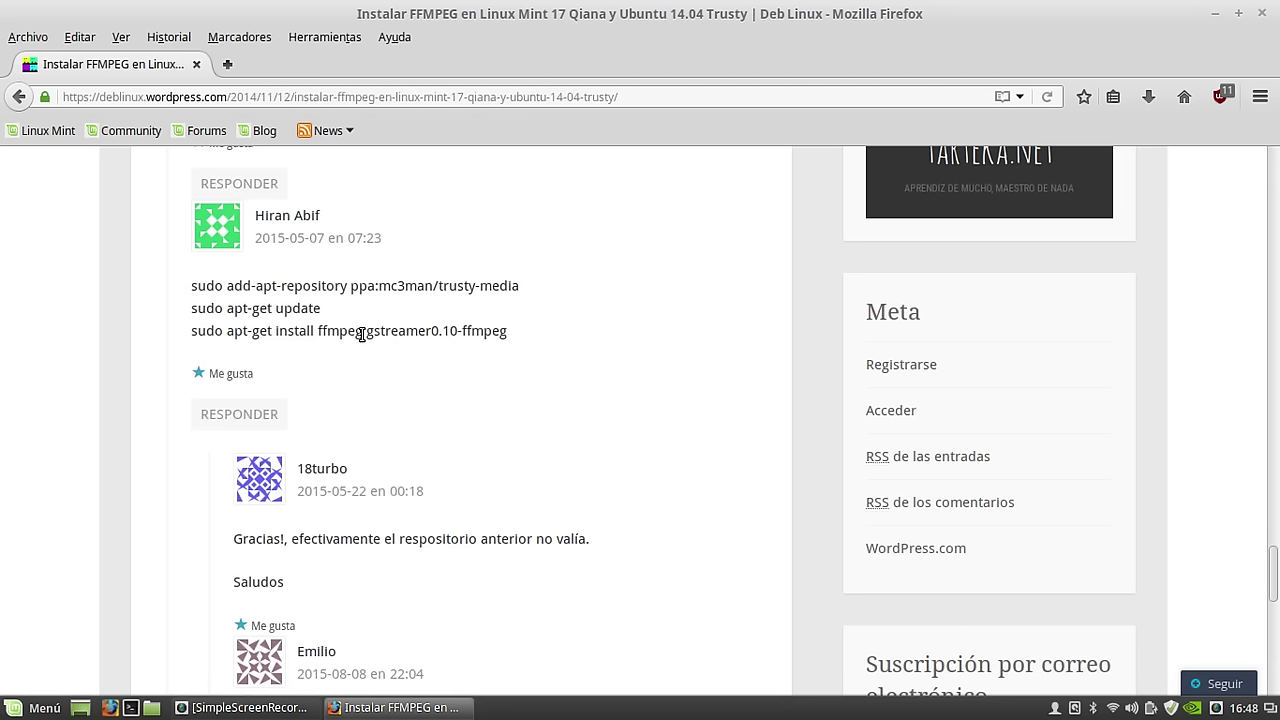
drag(363, 331, 316, 331)
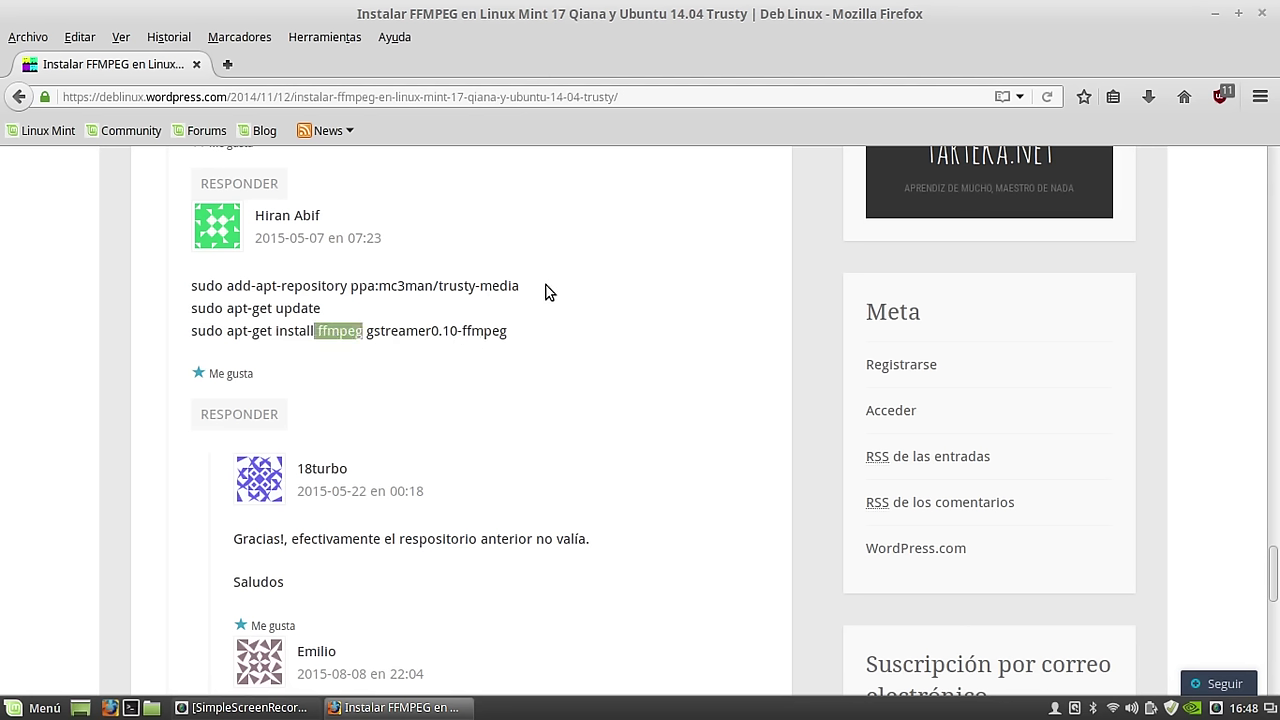
Highlight the comment's repository command again and all three FFMPEG installation lines together, and clear the selection.
drag(520, 287, 182, 296)
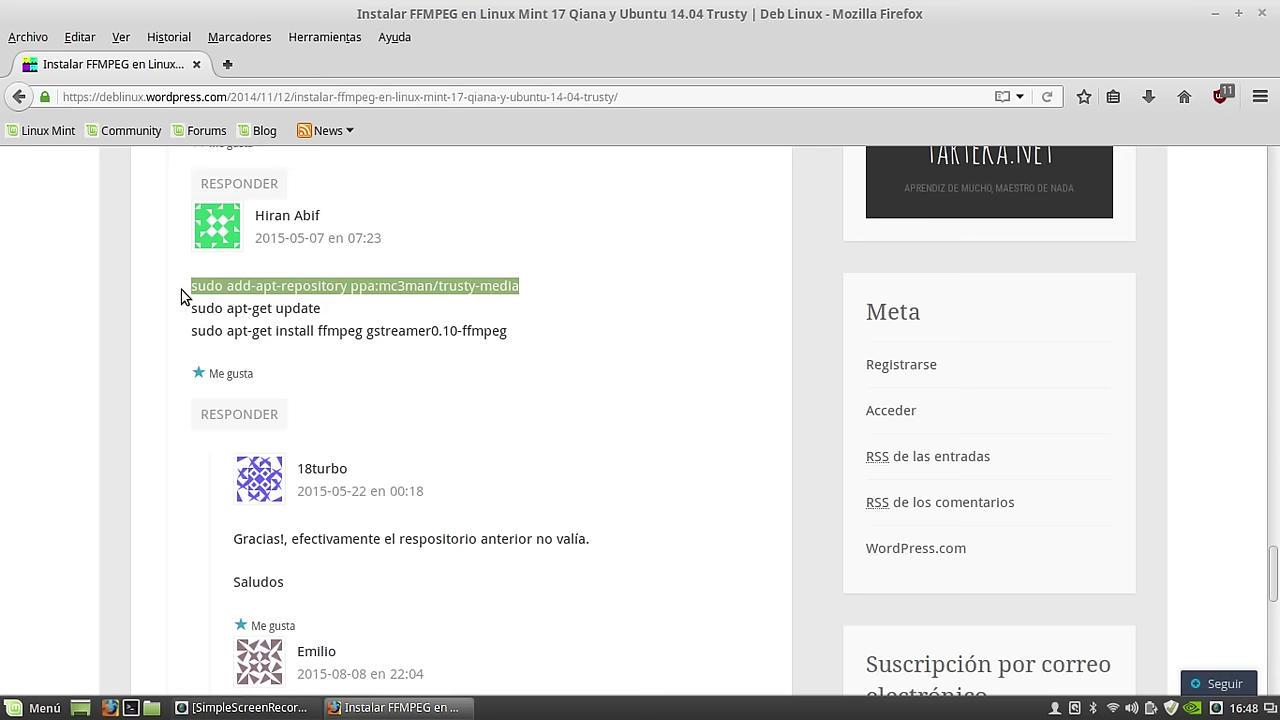
click(340, 356)
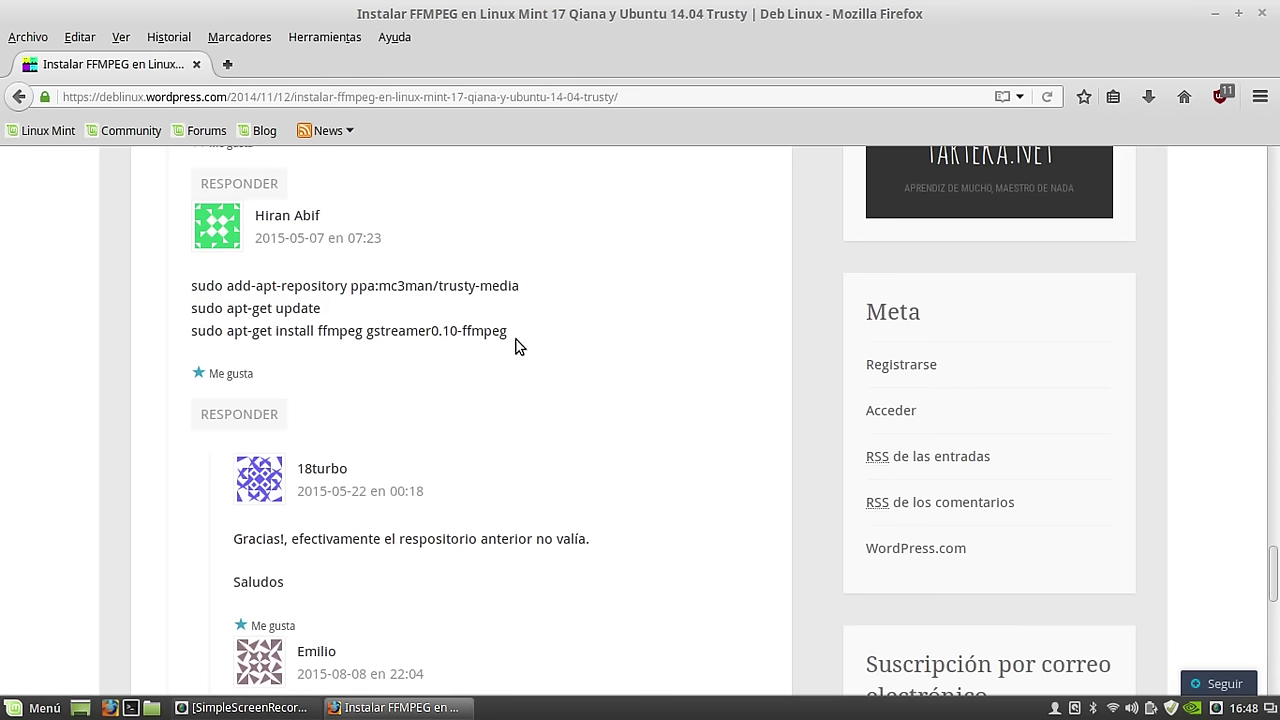
drag(517, 342, 195, 289)
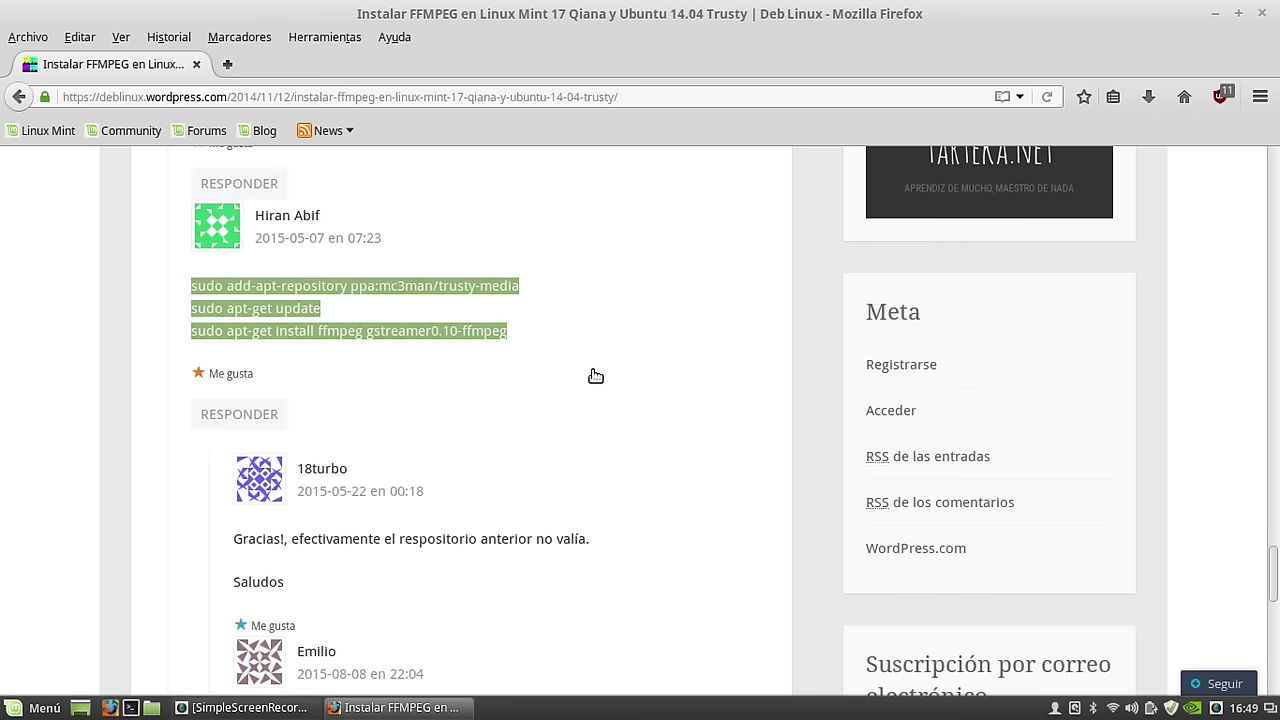
scroll(594, 374, up, 3)
scroll(511, 494, down, 2)
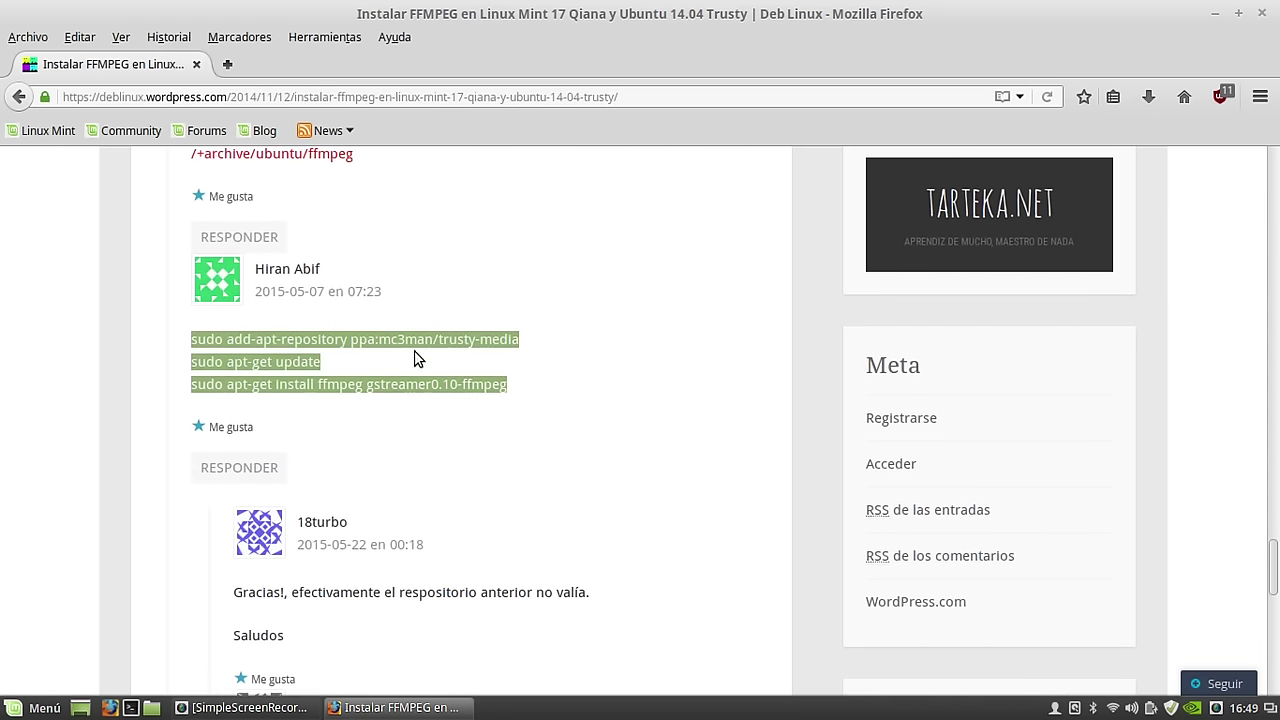
click(591, 393)
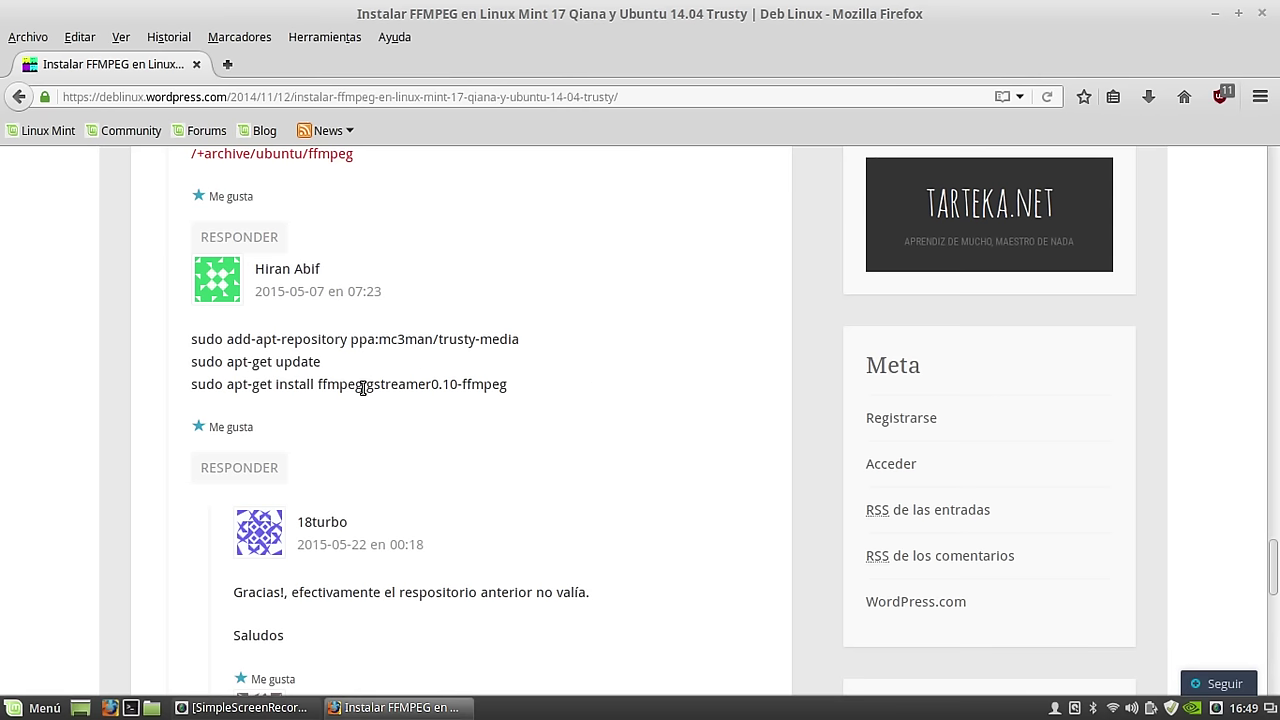
Minimize Firefox, open the system settings, look through the sections down to Hardware and Administración, and minimize the window.
click(1214, 13)
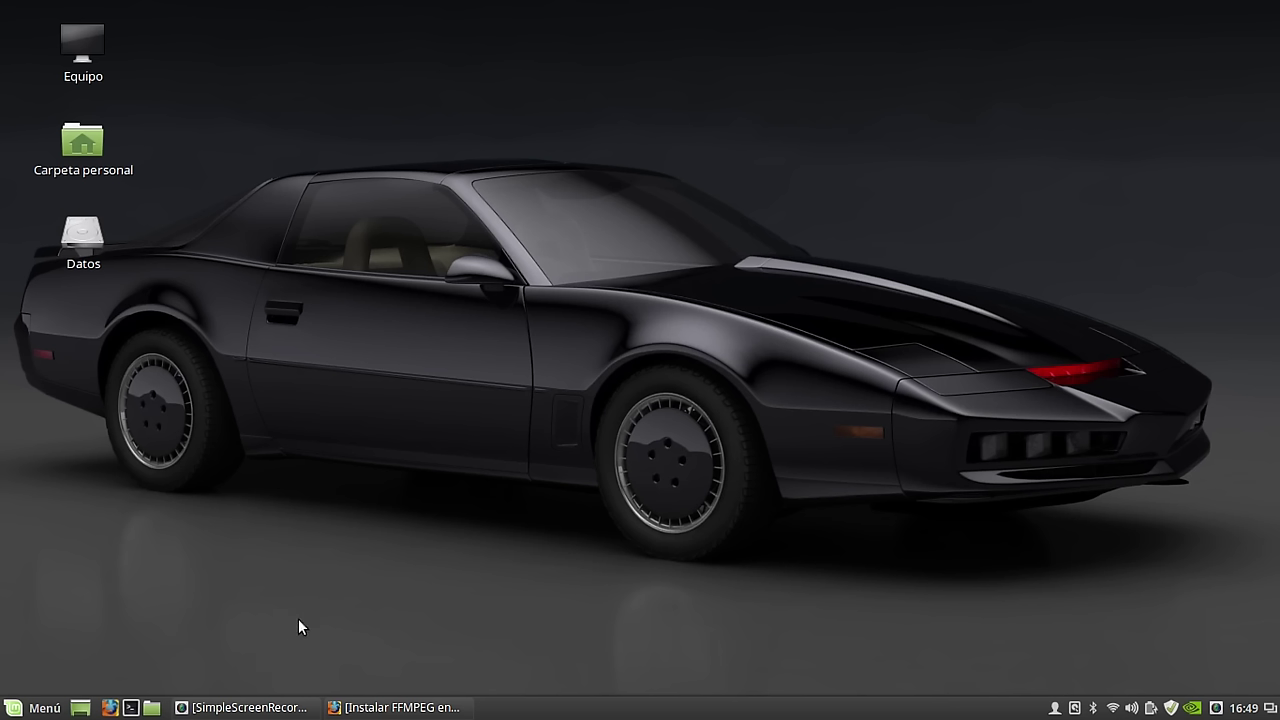
click(40, 703)
click(60, 315)
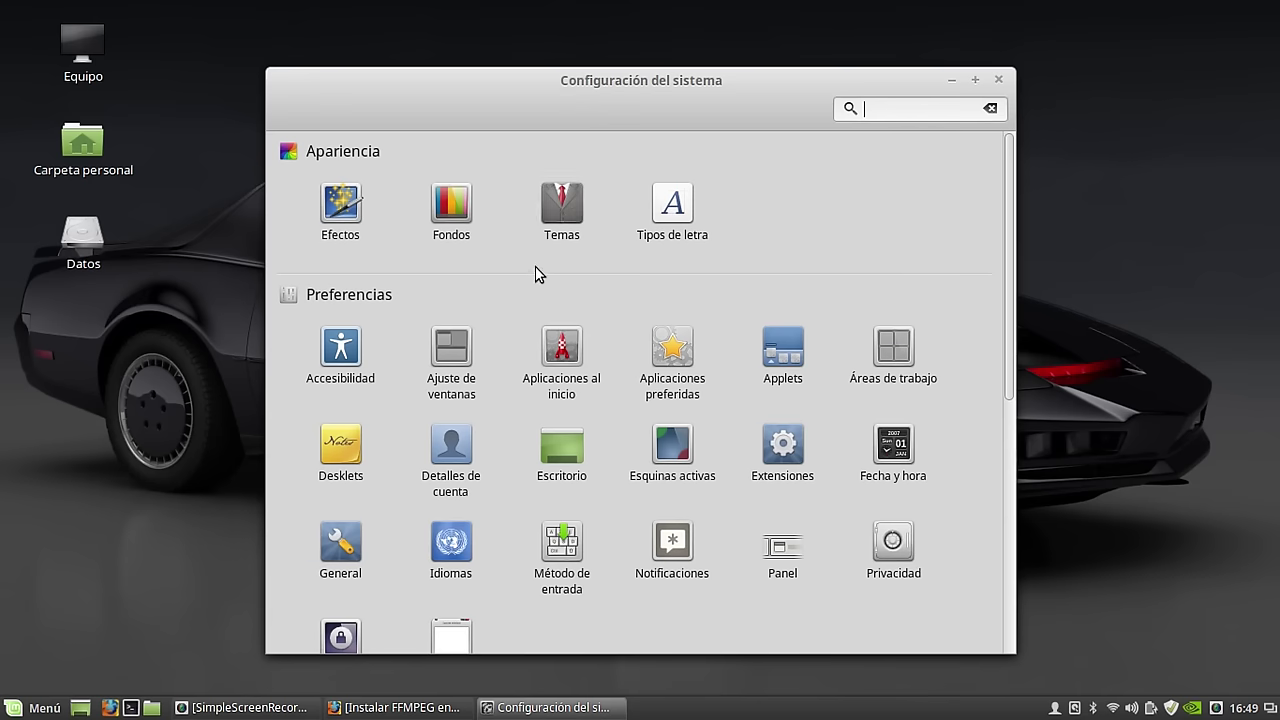
scroll(535, 265, down, 5)
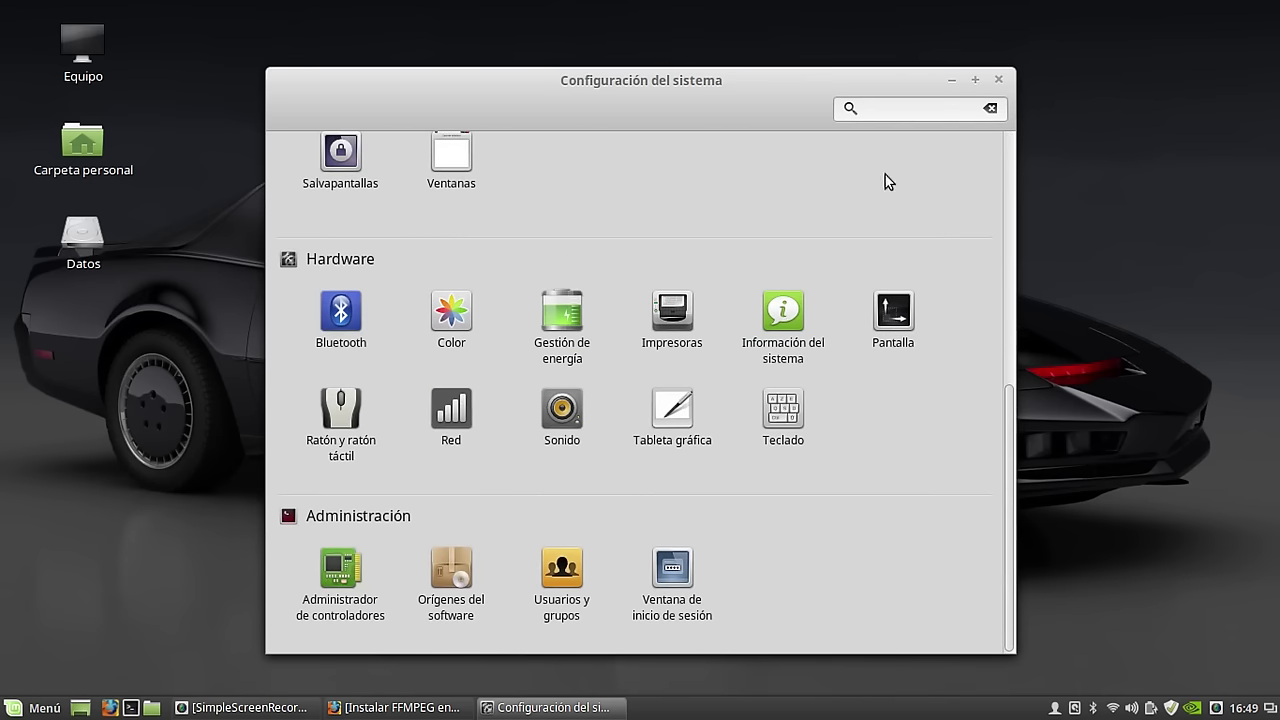
click(948, 80)
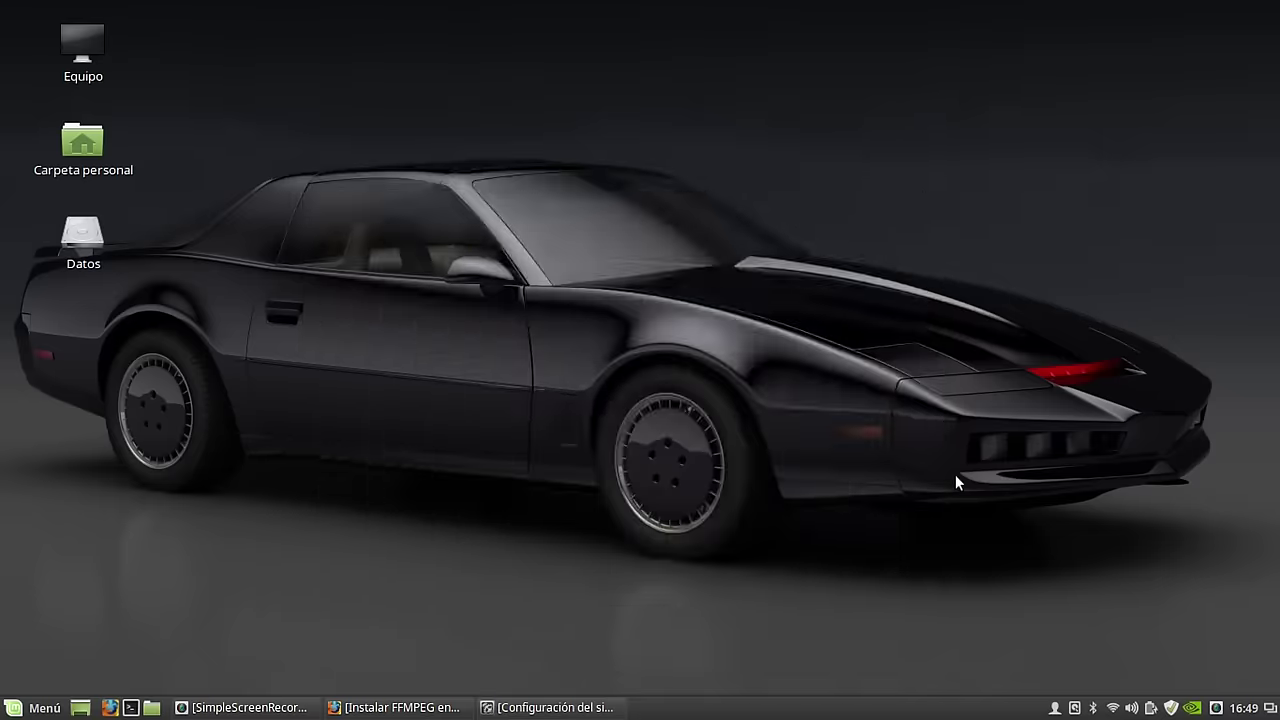
View the network, sound and battery applets in the system tray, closing each one again.
click(1113, 708)
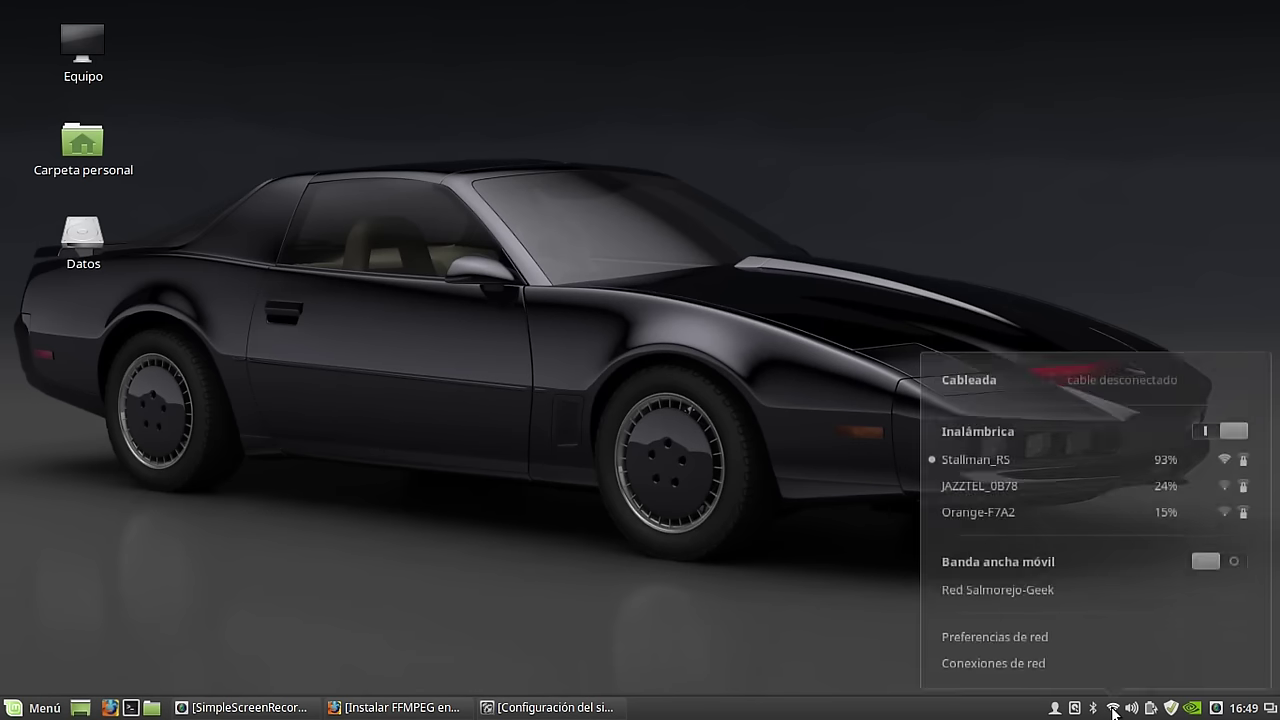
click(868, 226)
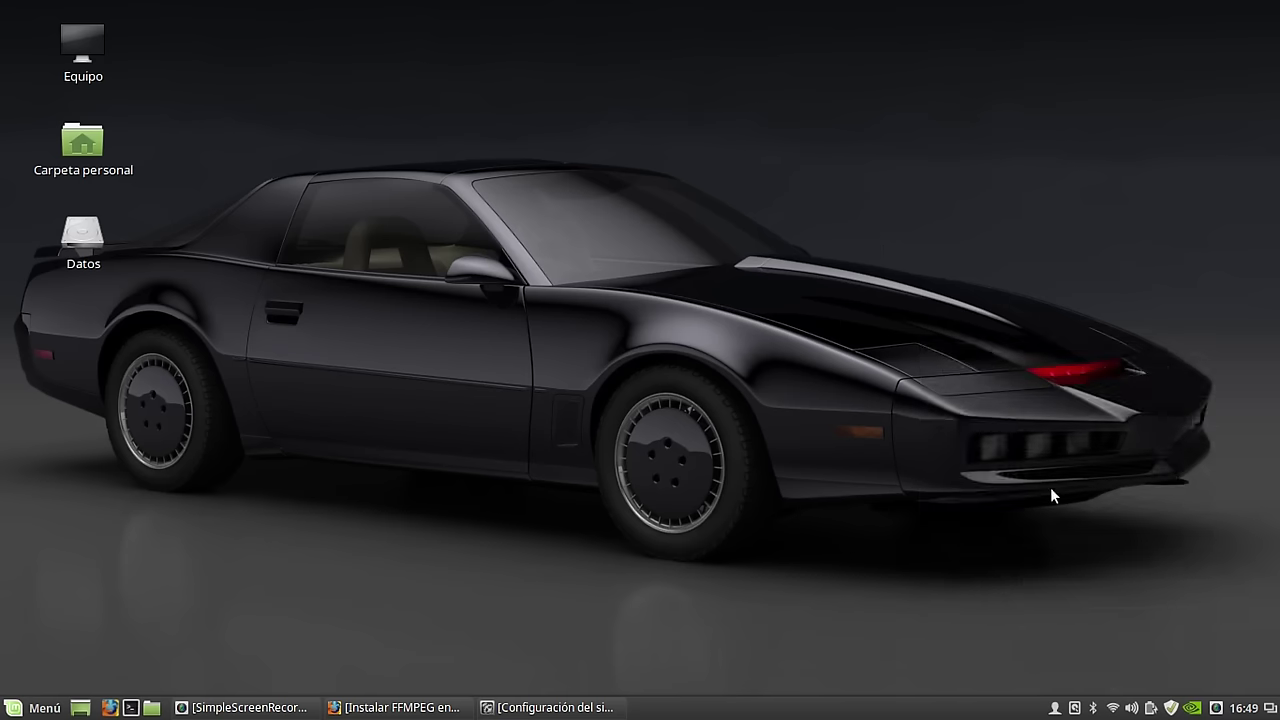
click(1132, 708)
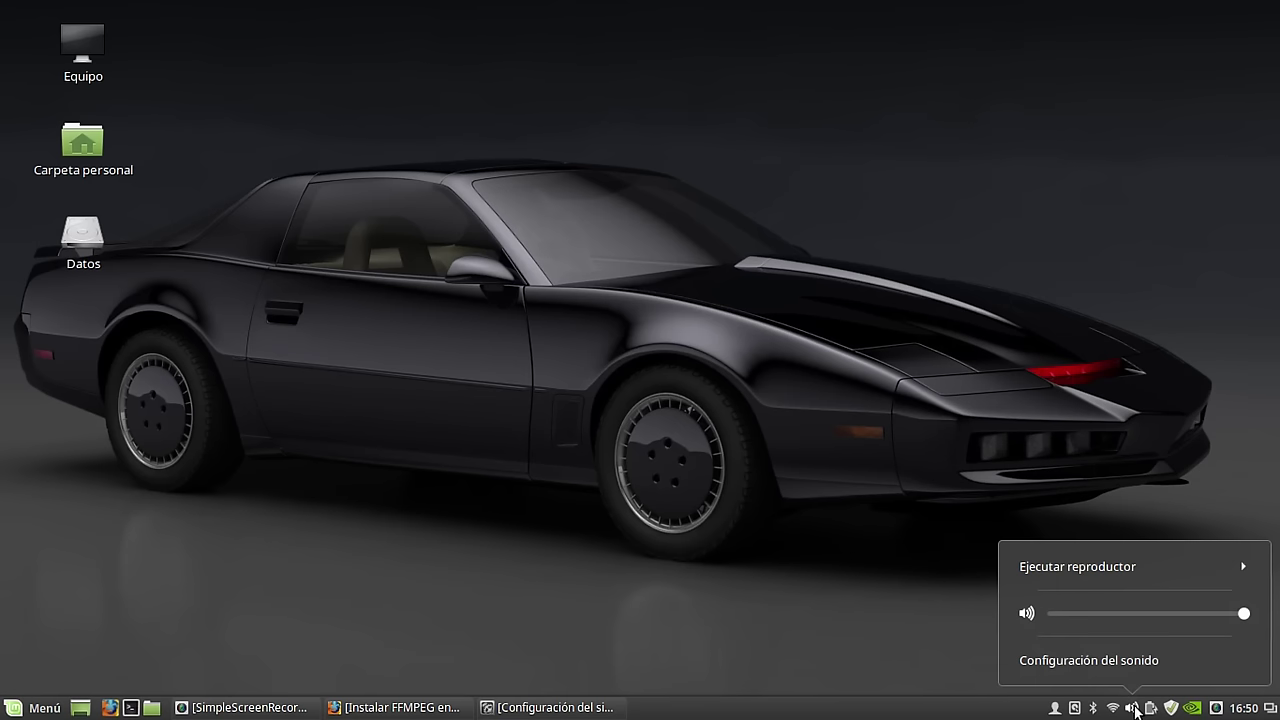
click(1074, 356)
click(1151, 708)
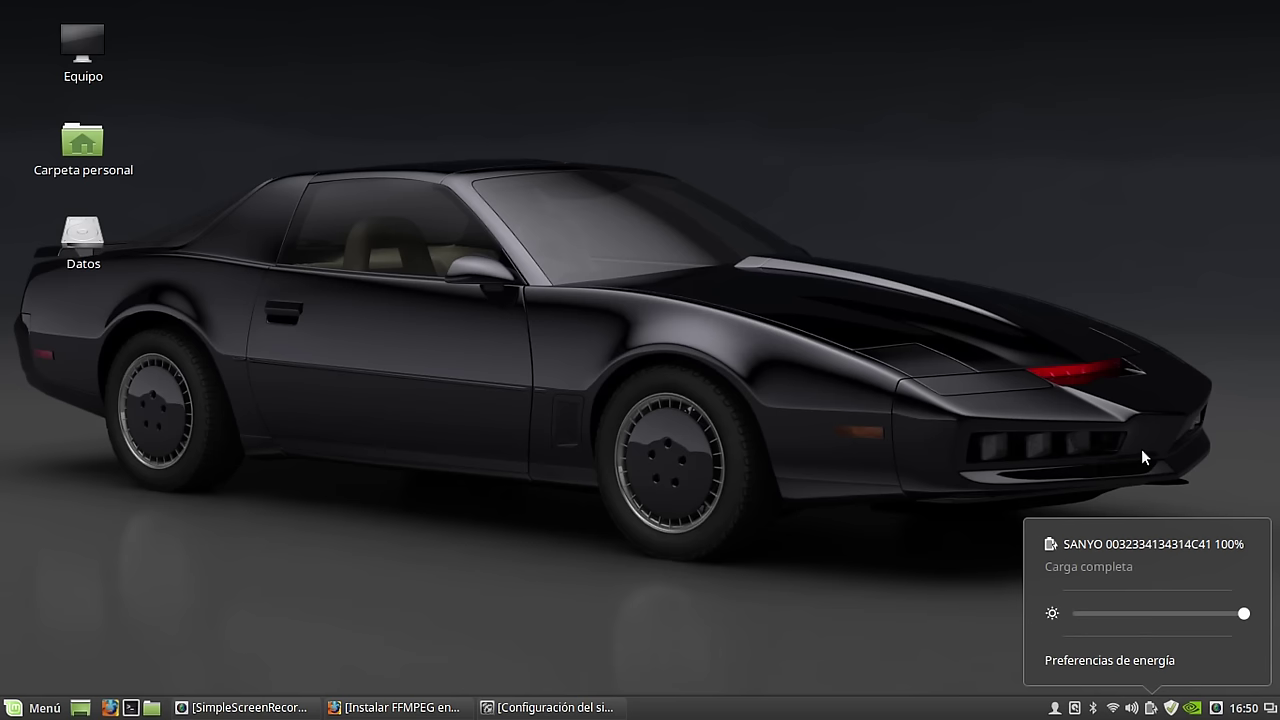
click(1177, 398)
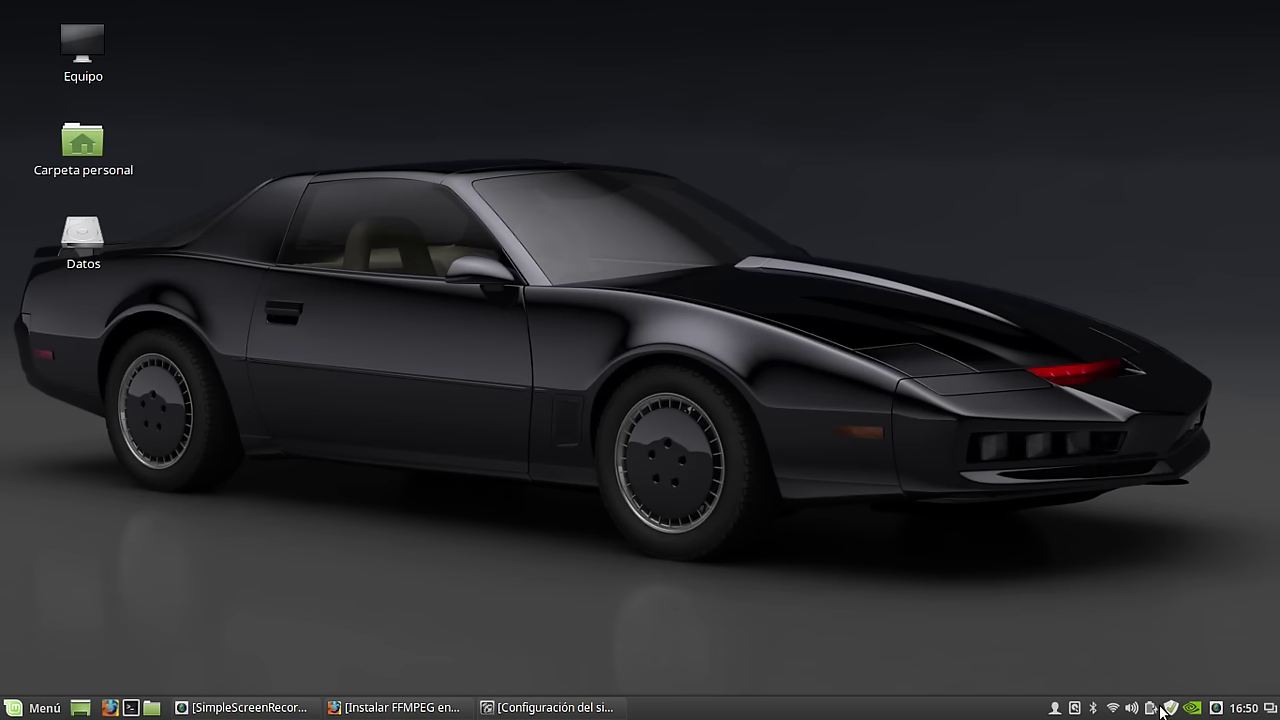
Open Orígenes del software from the system settings, authenticating with the account password, and move its window clear of the settings window.
click(537, 710)
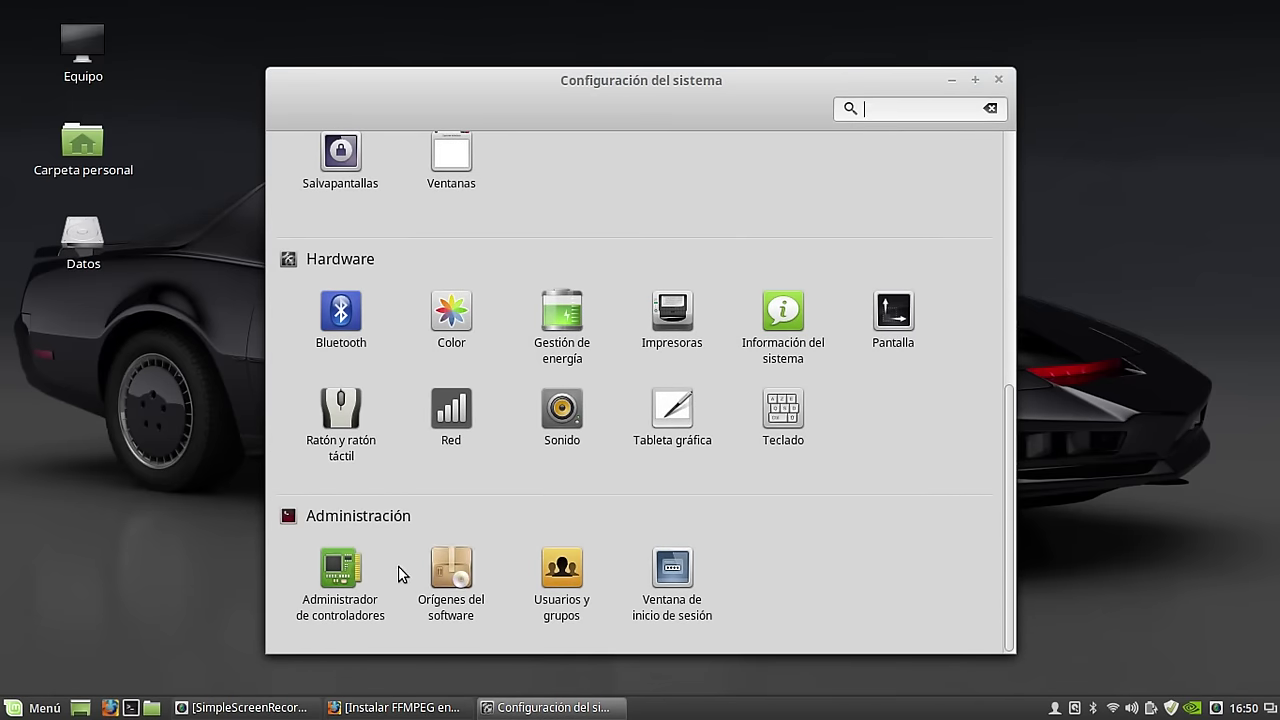
click(448, 582)
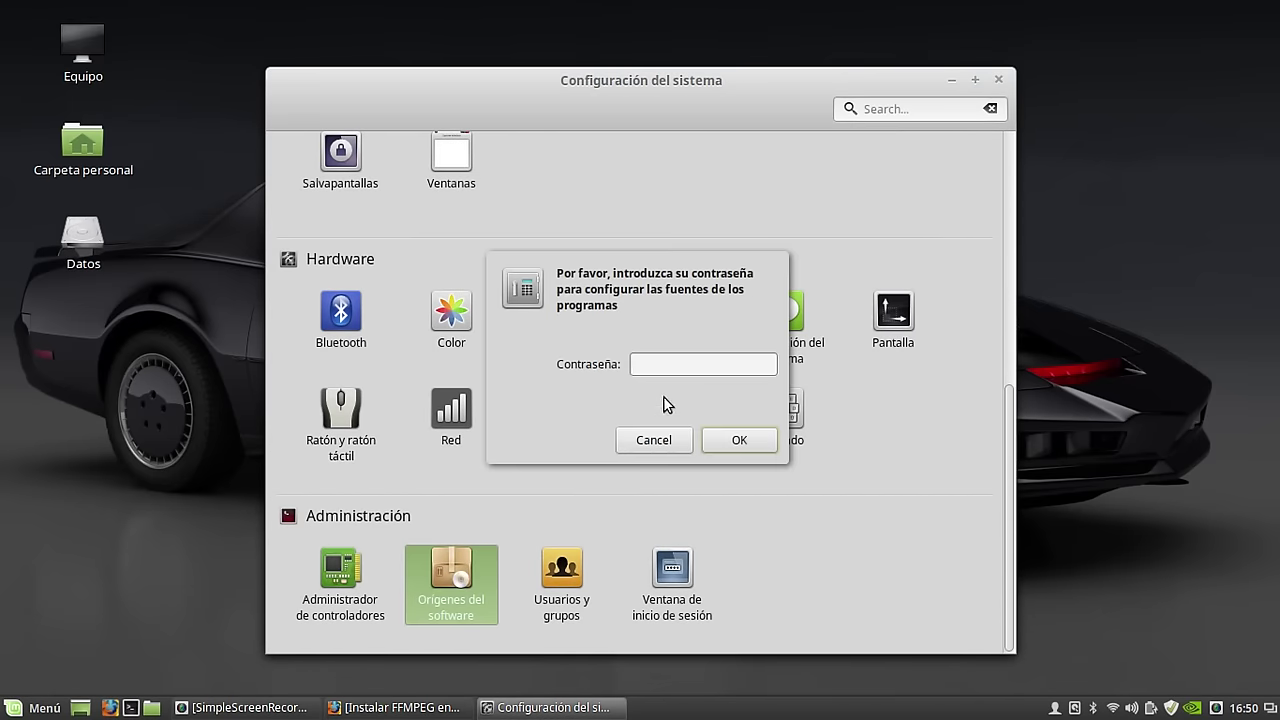
text(•••••••)
key(Return)
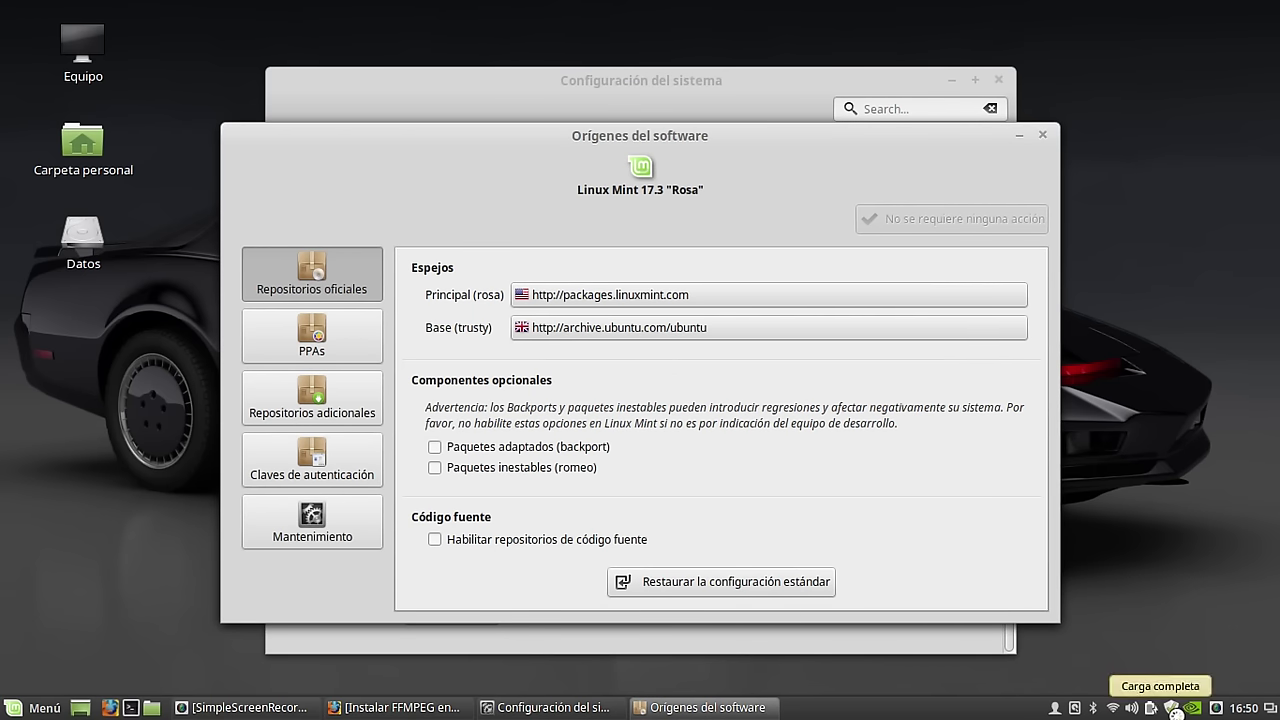
mouse_move(1175, 712)
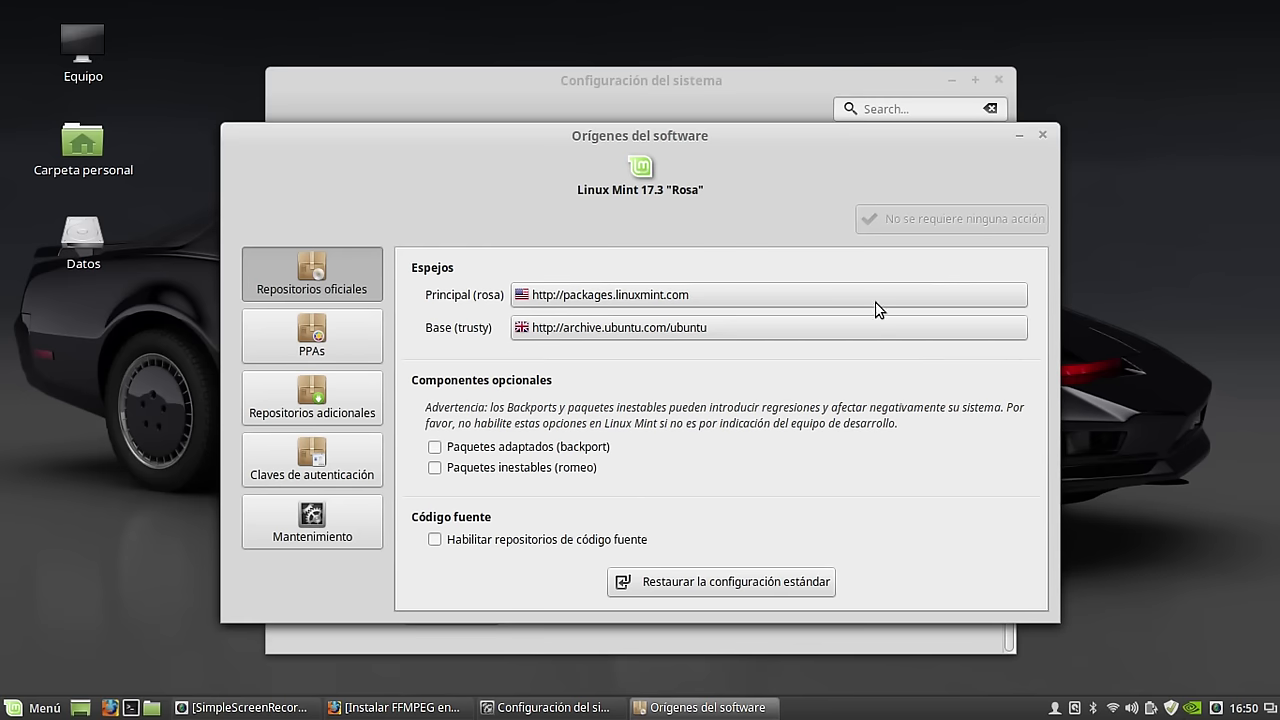
drag(734, 146, 601, 53)
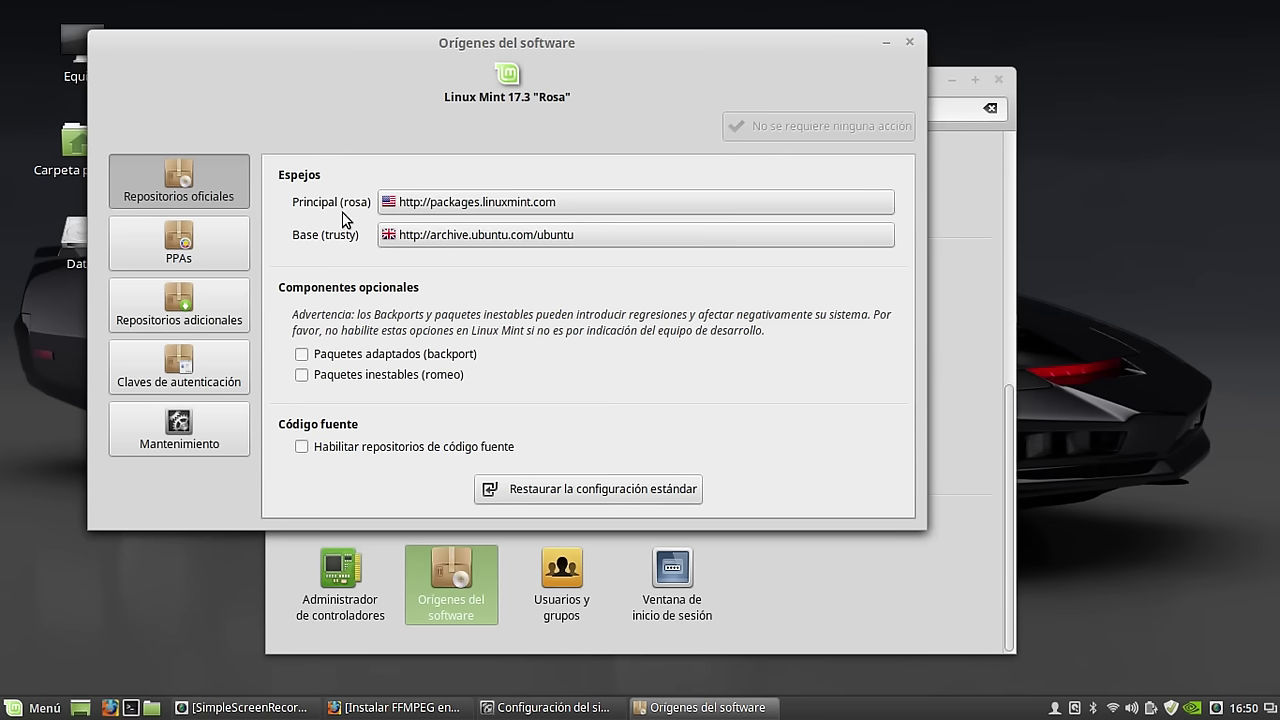
click(481, 205)
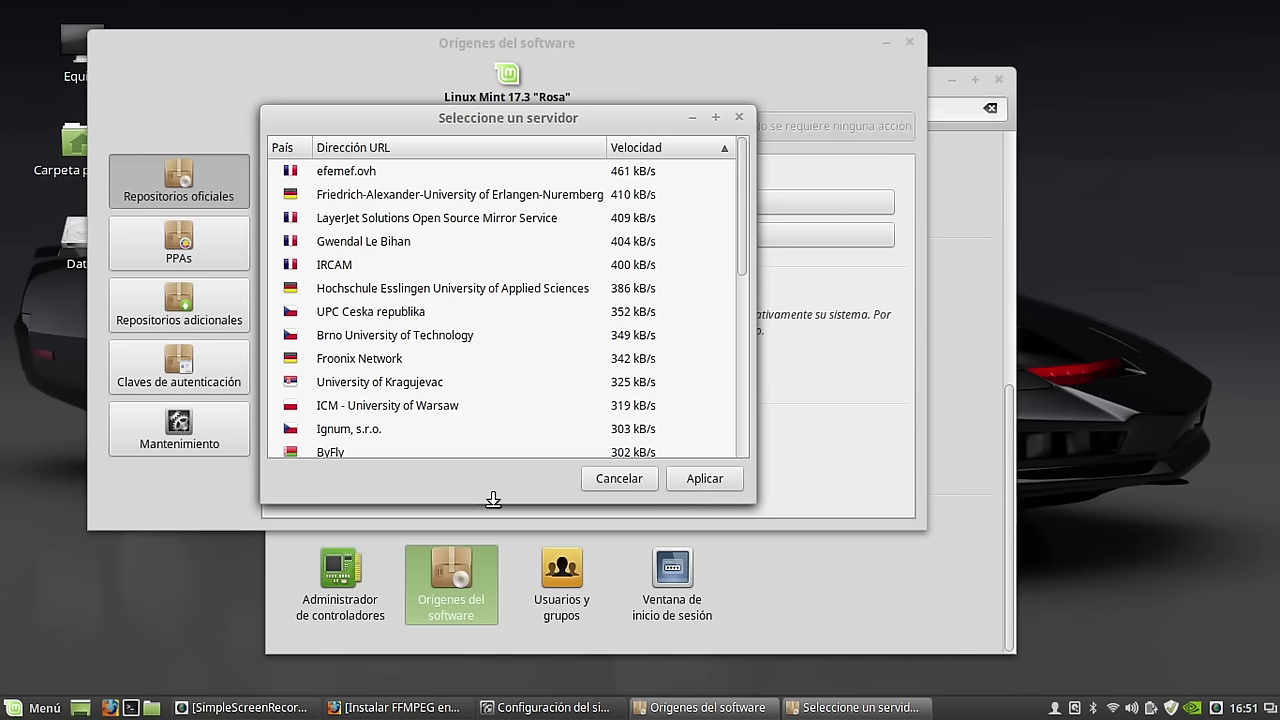
click(616, 480)
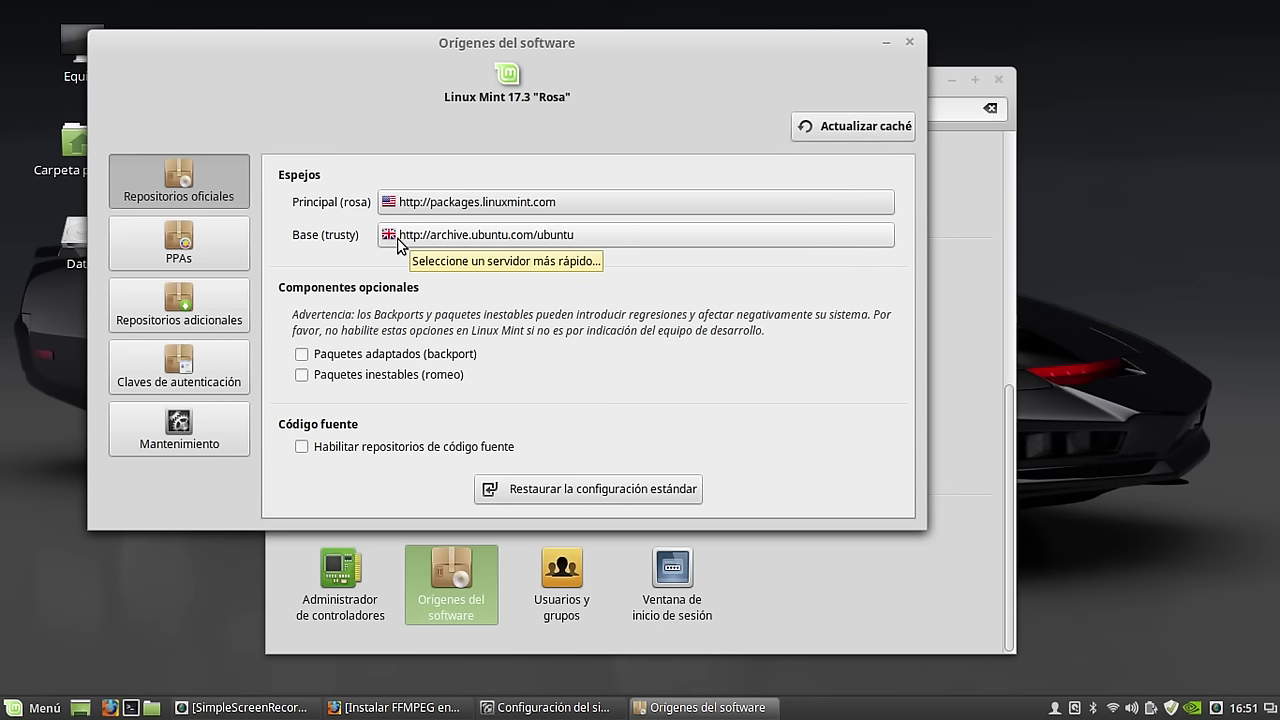
click(652, 232)
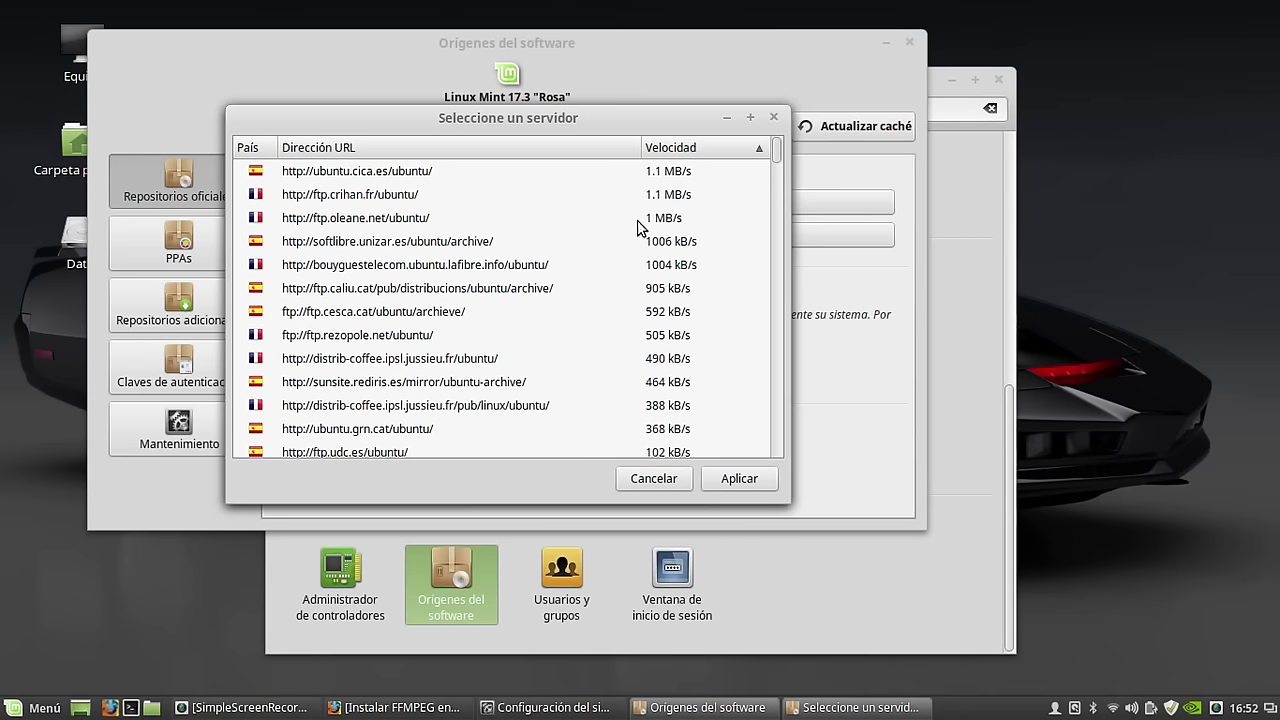
click(348, 176)
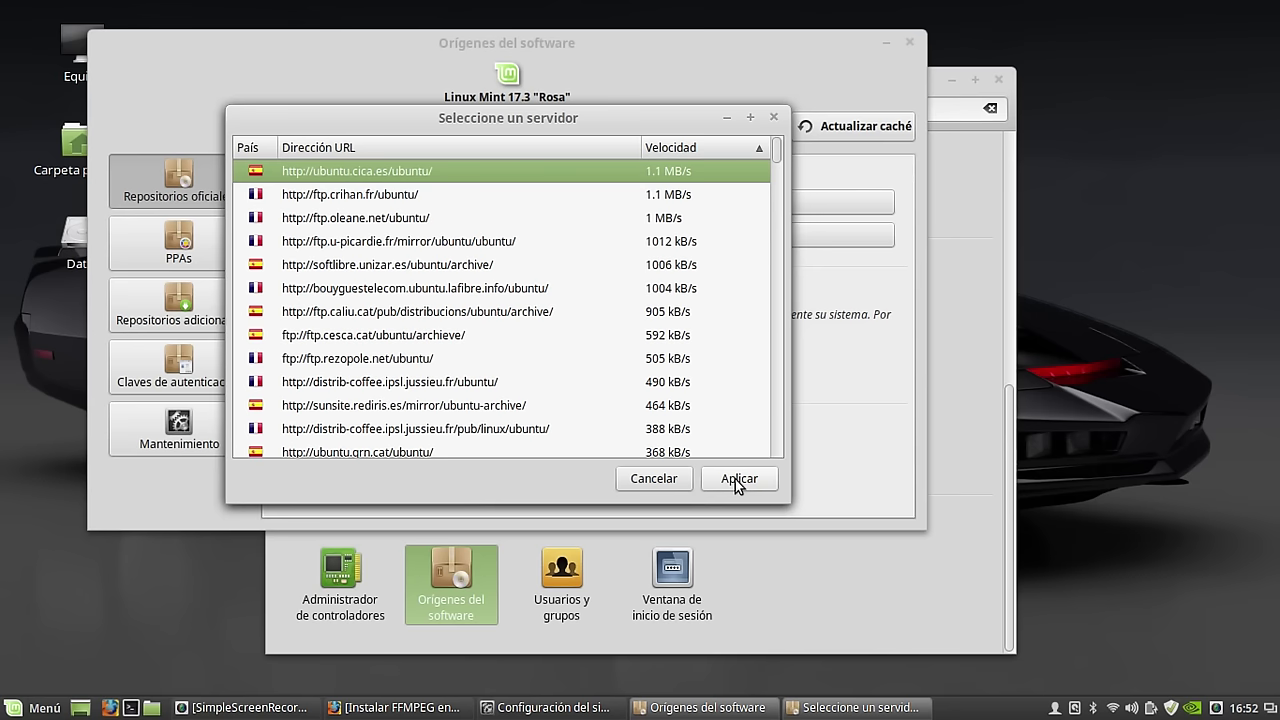
click(656, 480)
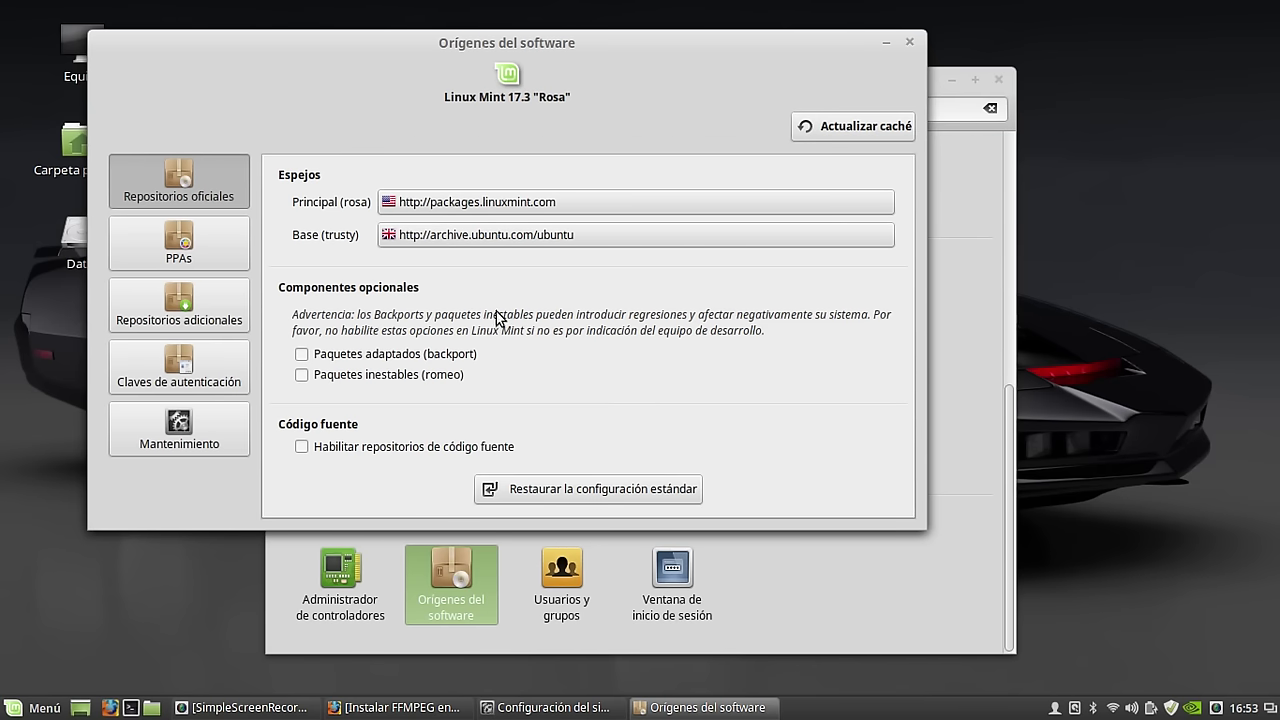
Close Orígenes del software and the system settings, and bring up the SimpleScreenRecorder window.
click(909, 42)
drag(700, 85, 554, 63)
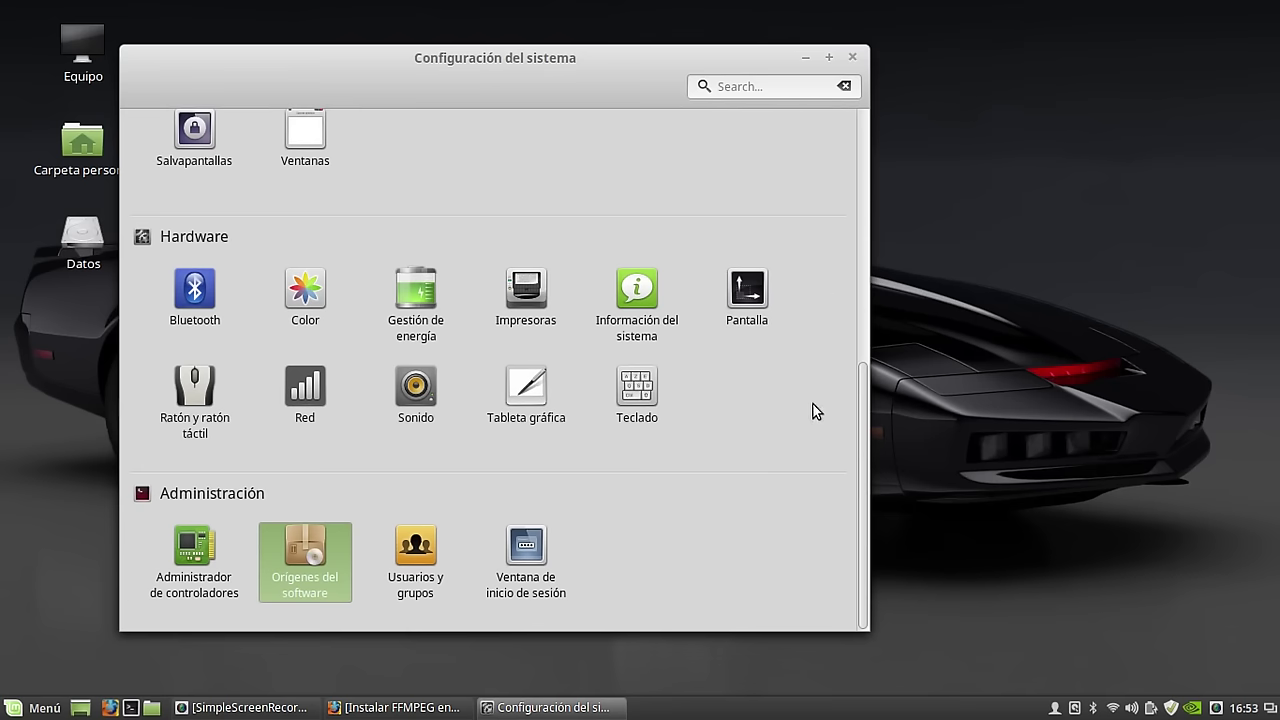
scroll(694, 405, up, 5)
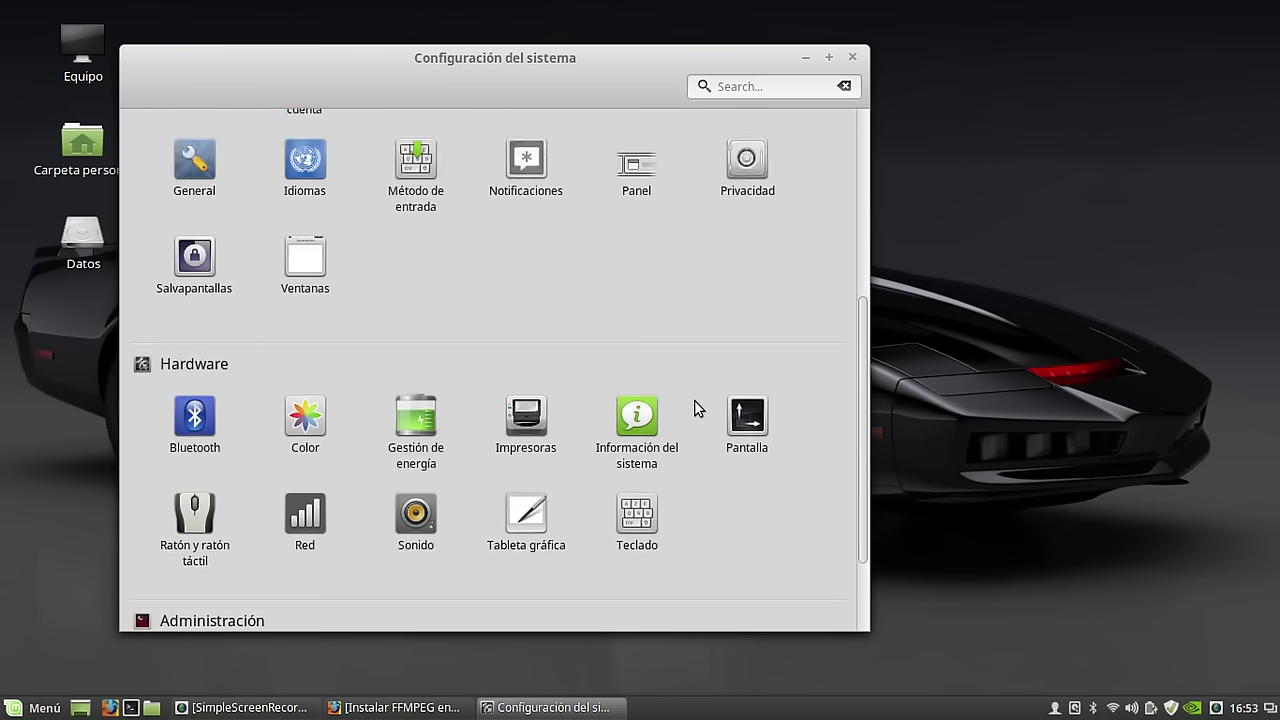
click(853, 57)
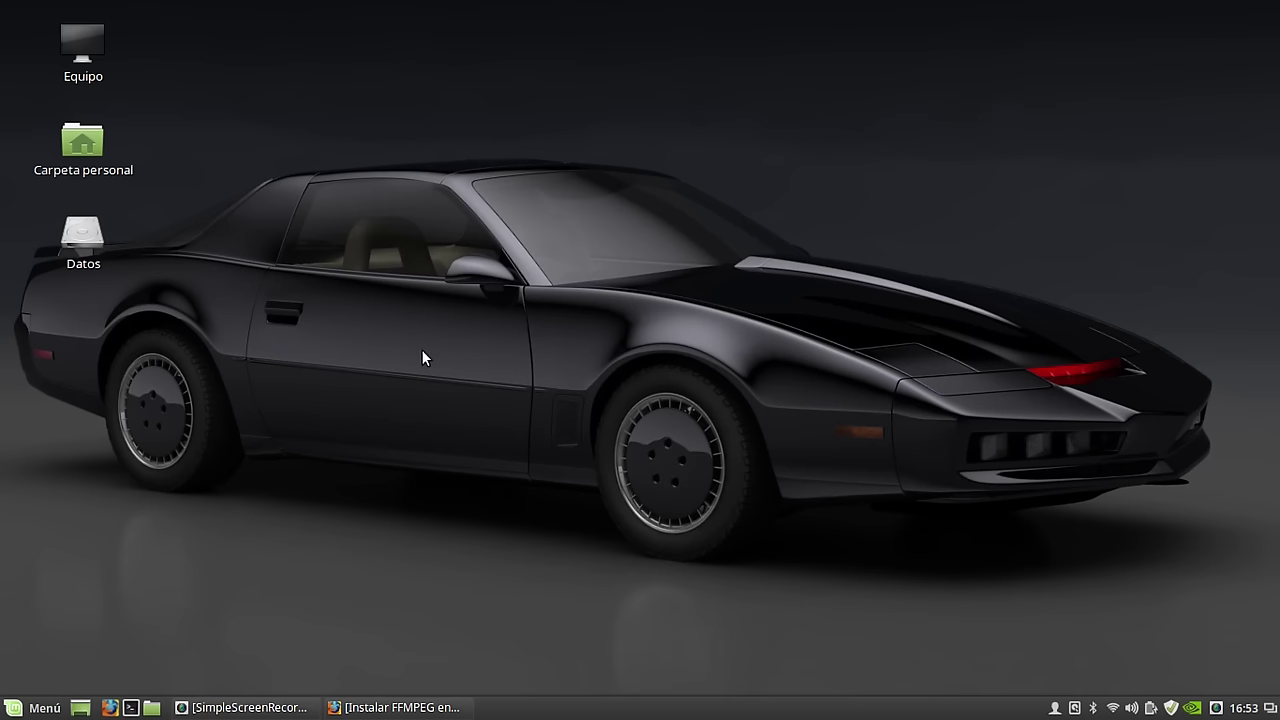
click(245, 707)
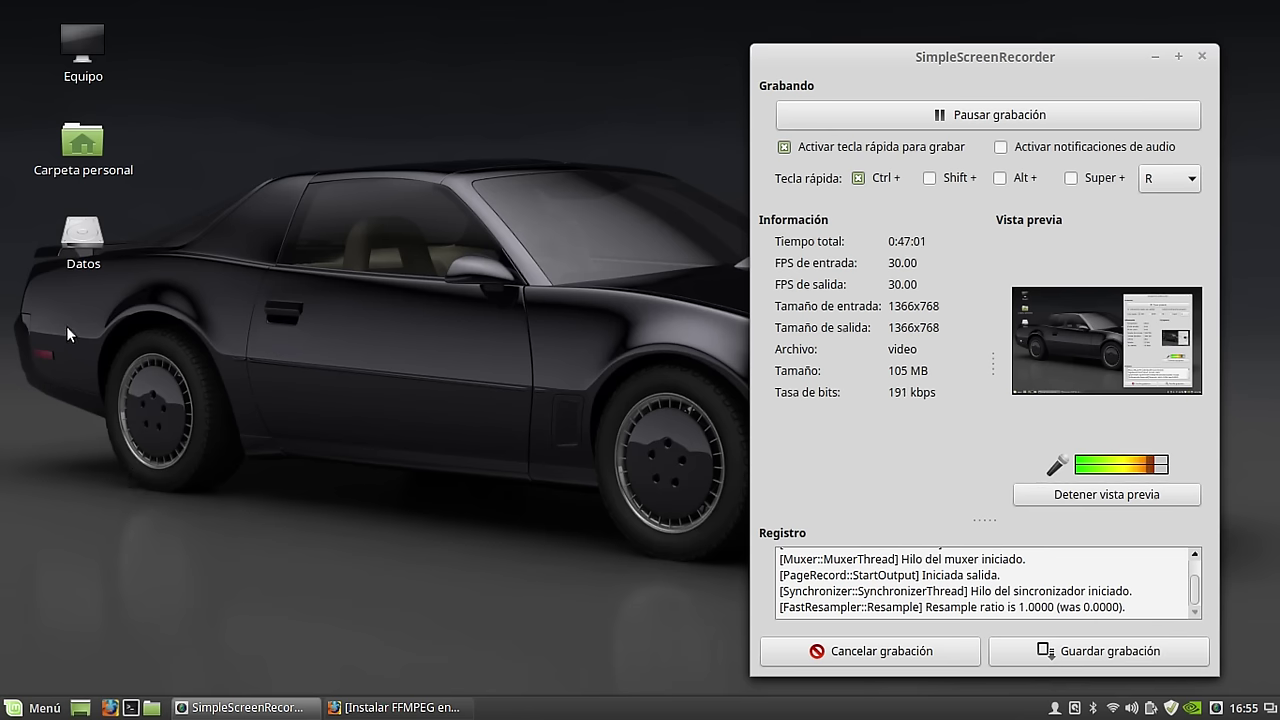
Switch to Firefox and open the suggested salmorejogeek.wordpress.com/wp-login.php page in place of the FFMPEG article.
click(431, 708)
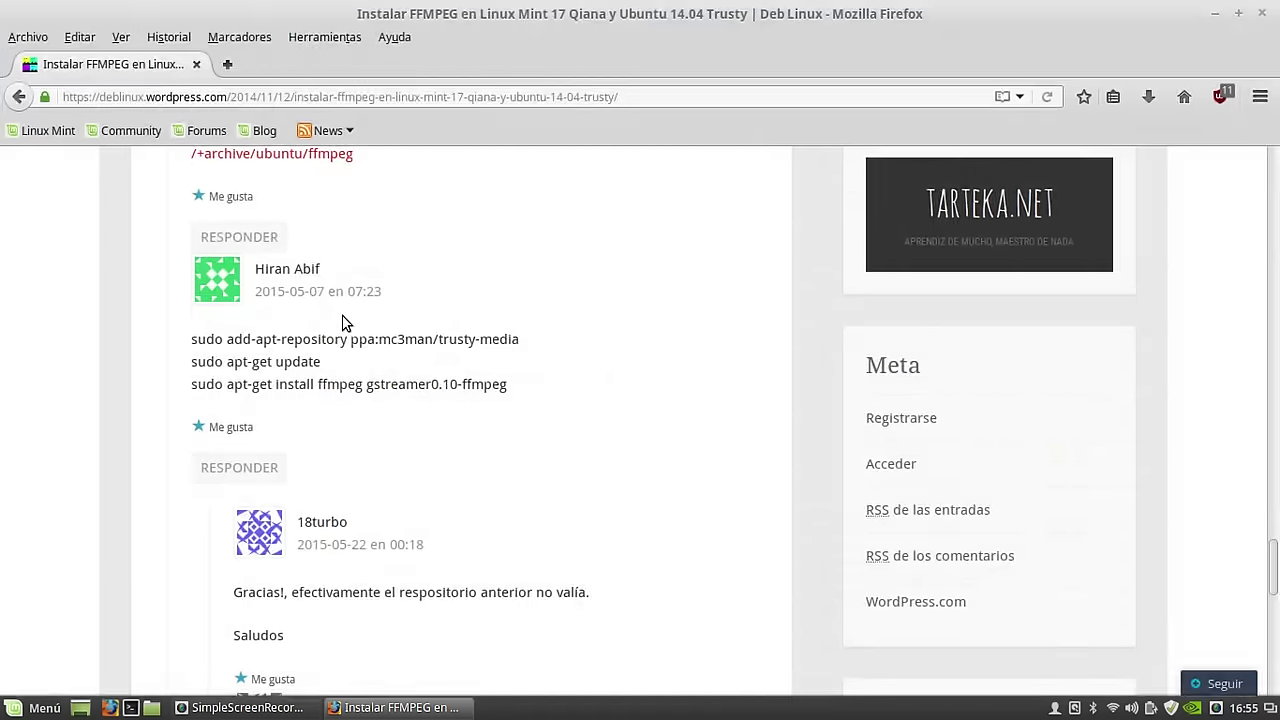
drag(622, 97, 20, 90)
text(salmorejogeek.com/)
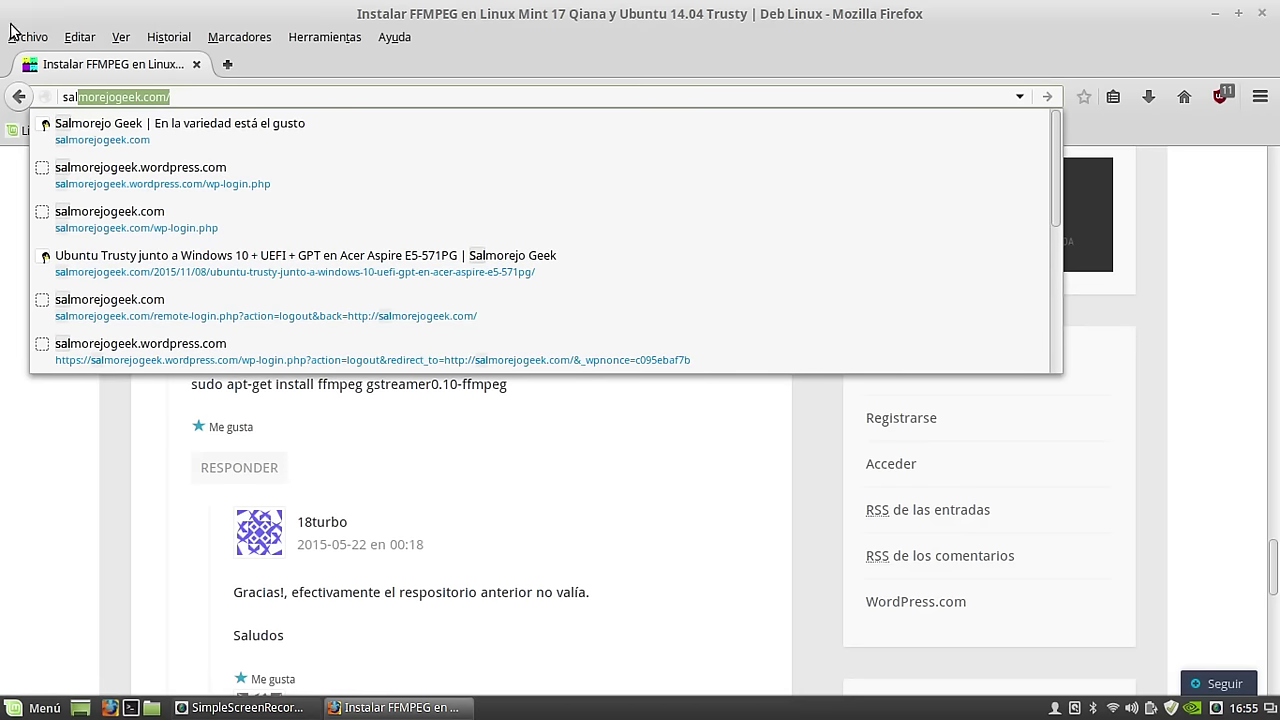
click(115, 160)
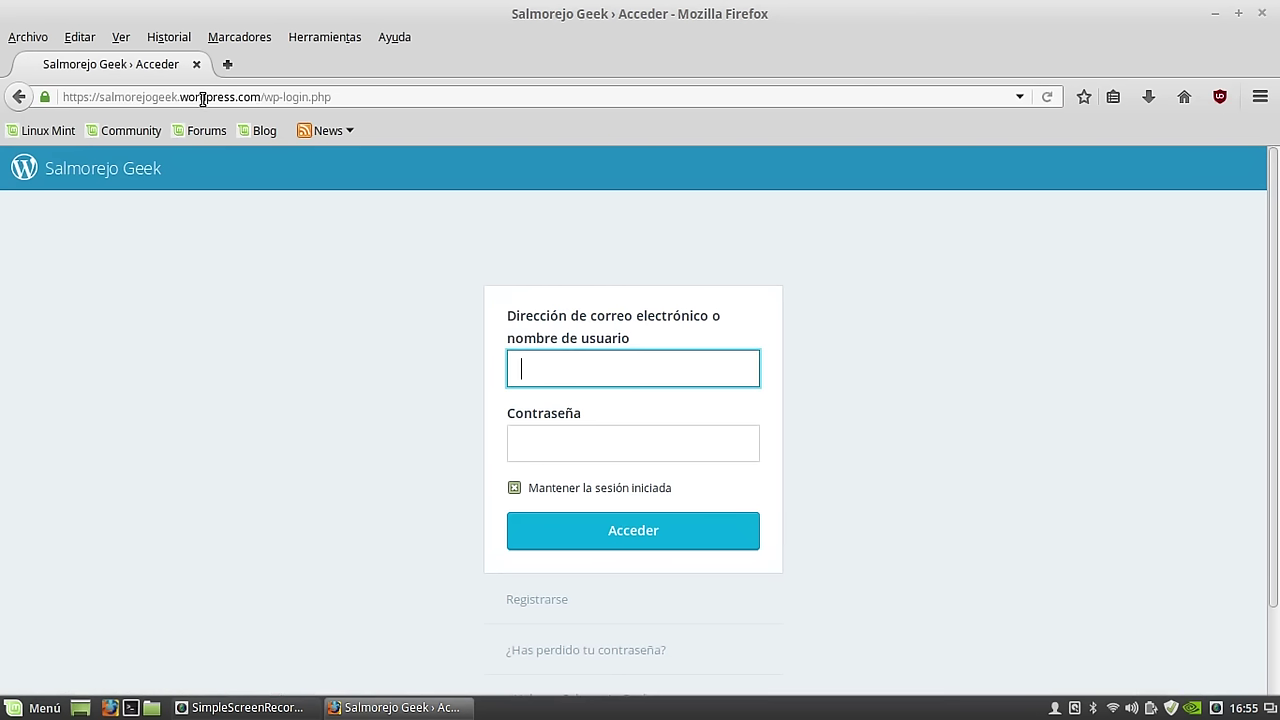
click(345, 97)
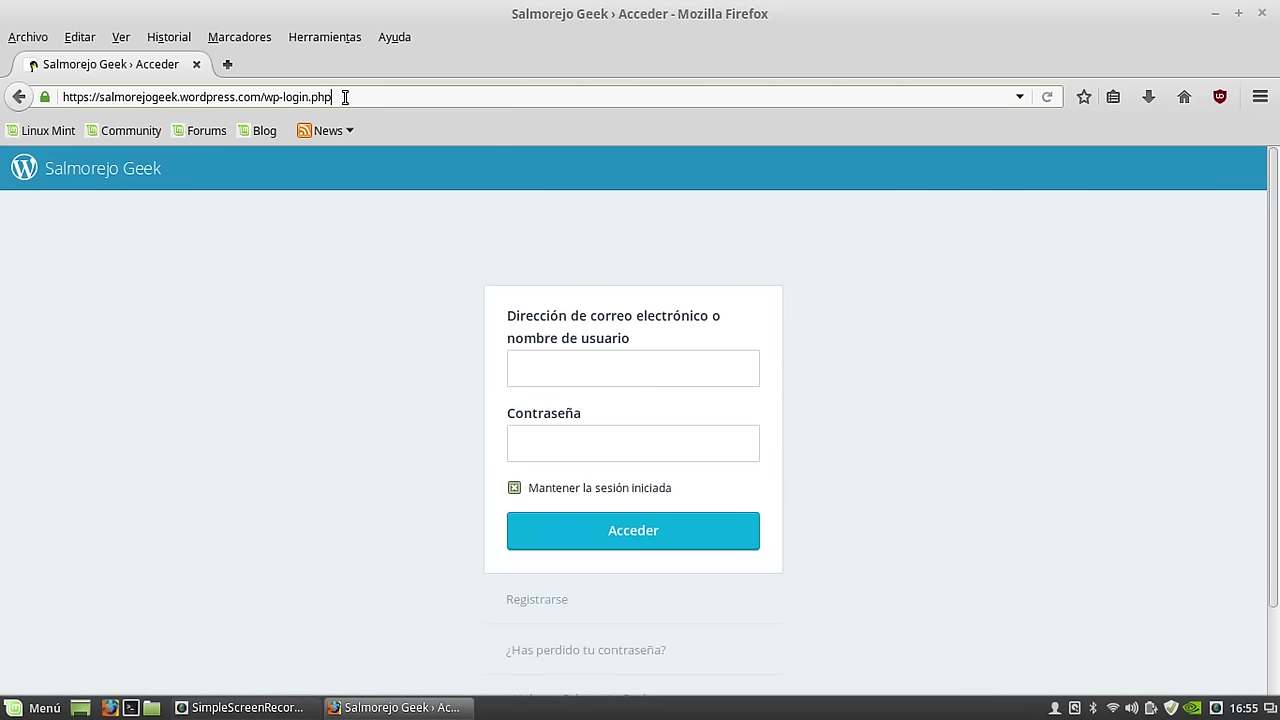
key(BackSpace)
key(BackSpace)
key(BackSpace)
key(BackSpace)
key(BackSpace)
key(BackSpace)
key(BackSpace)
key(BackSpace)
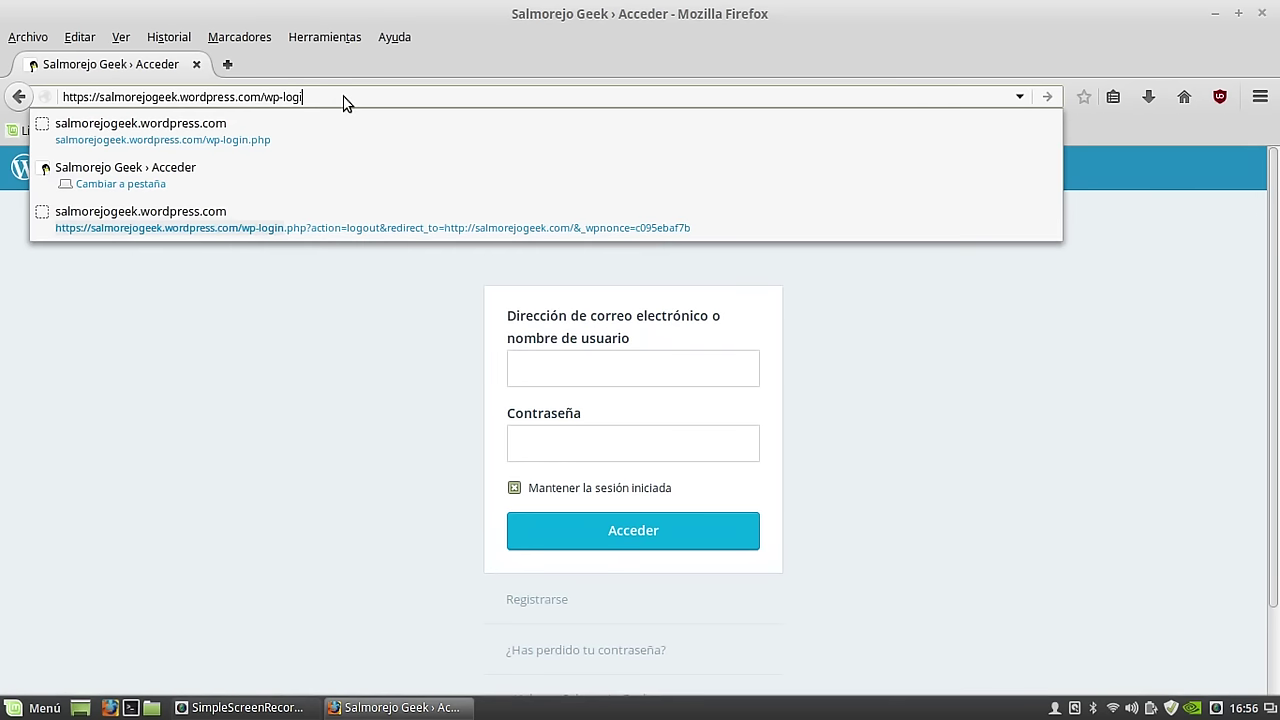
key(BackSpace)
key(BackSpace)
key(BackSpace)
key(BackSpace)
key(BackSpace)
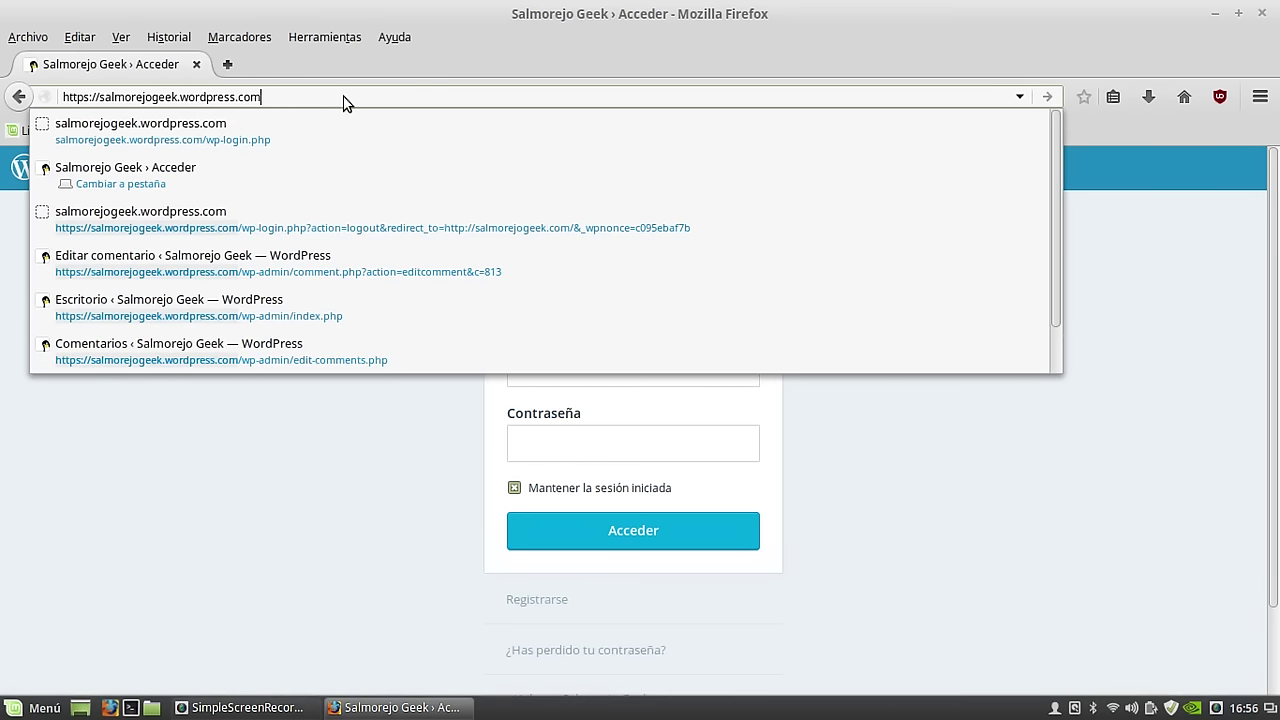
key(Return)
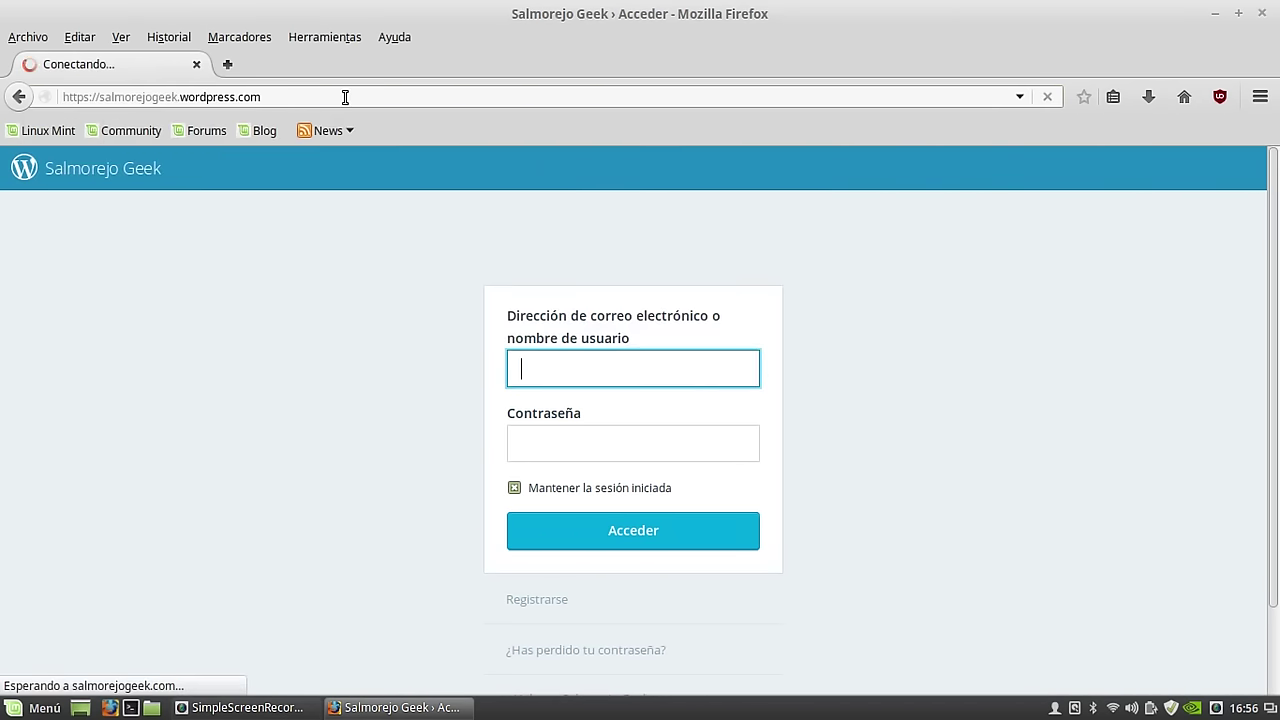
Load the blog's older entries and open the article "Ubuntu Trusty junto a Windows 10 + UEFI + GPT en Acer Aspire E5-571PG".
mouse_move(226, 382)
scroll(466, 214, down, 10)
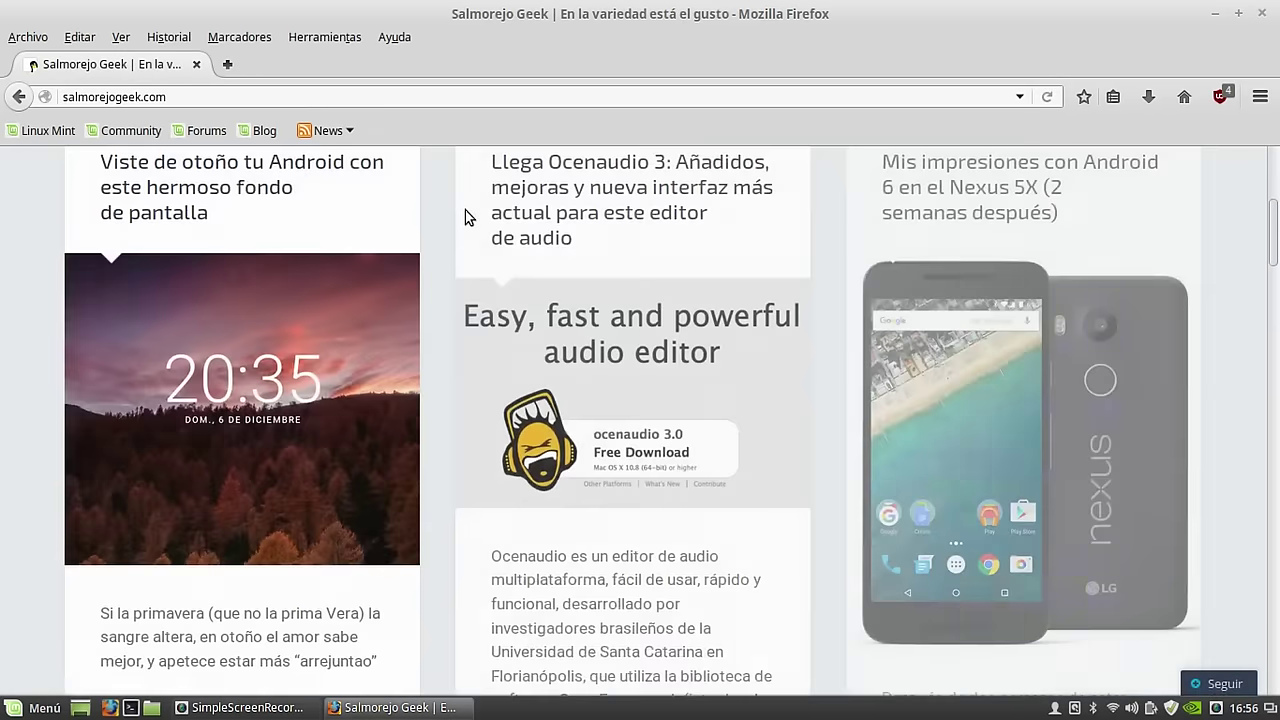
scroll(468, 216, down, 15)
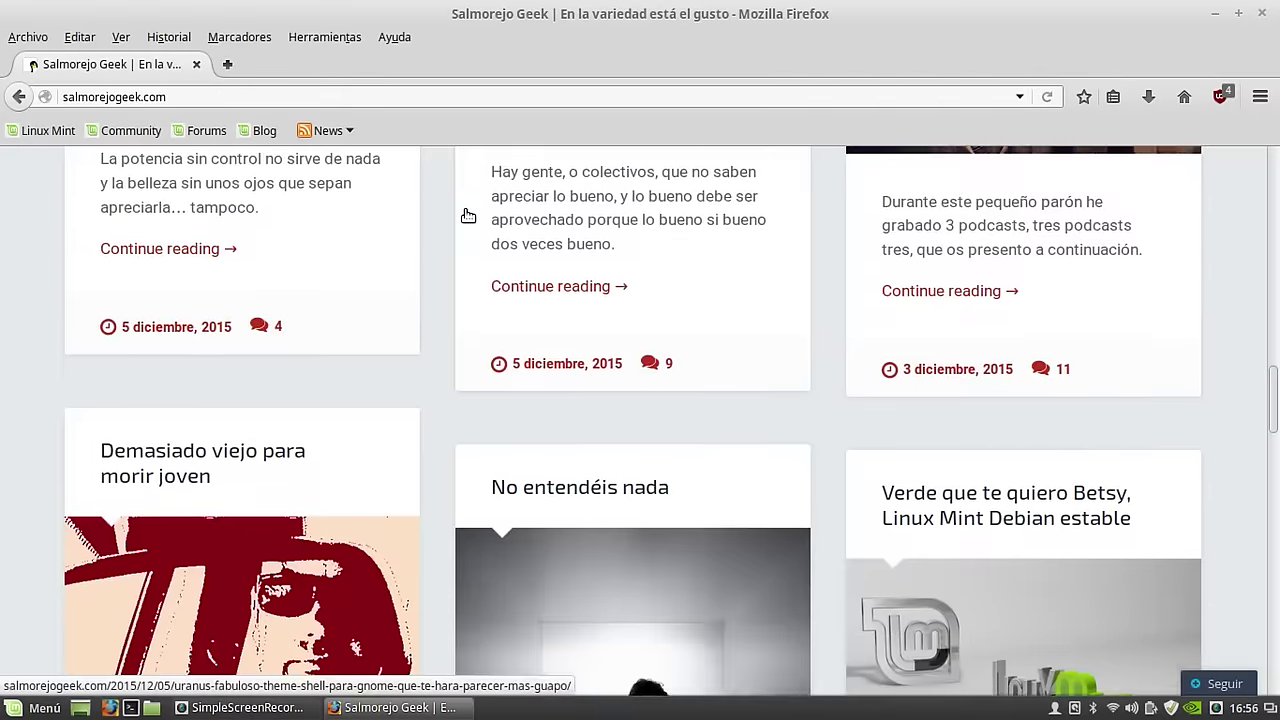
scroll(468, 216, down, 10)
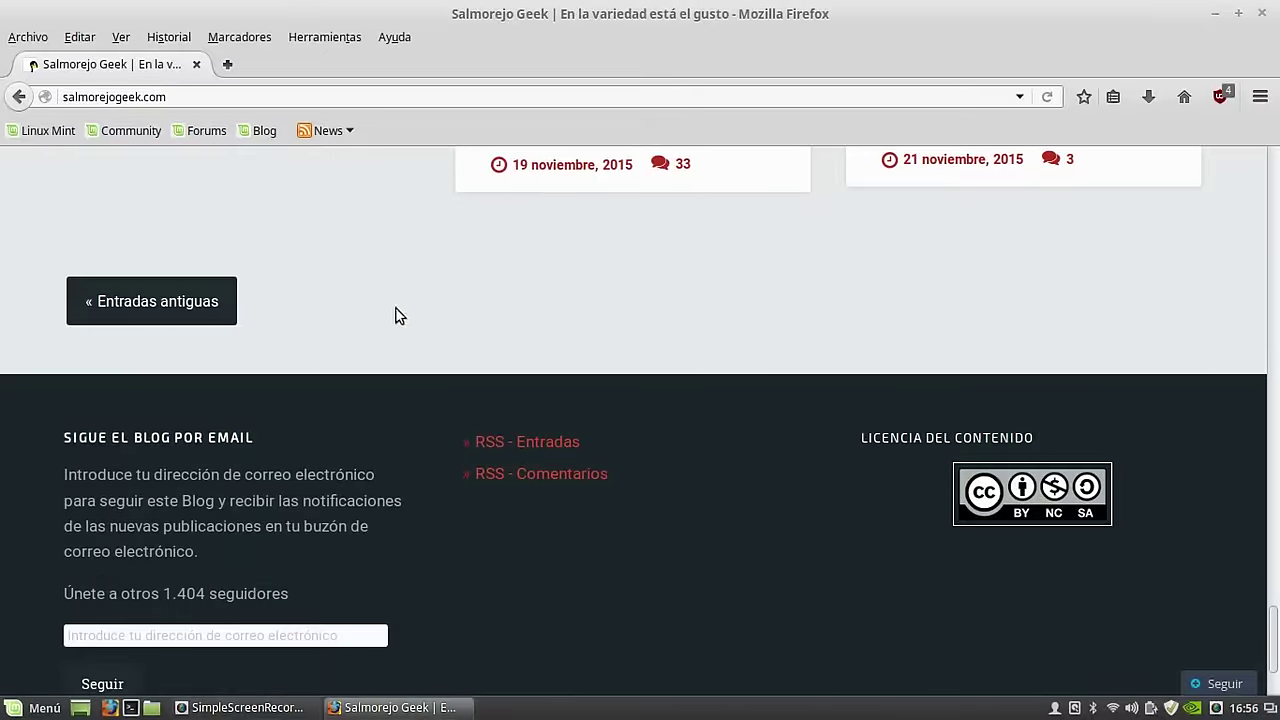
click(186, 311)
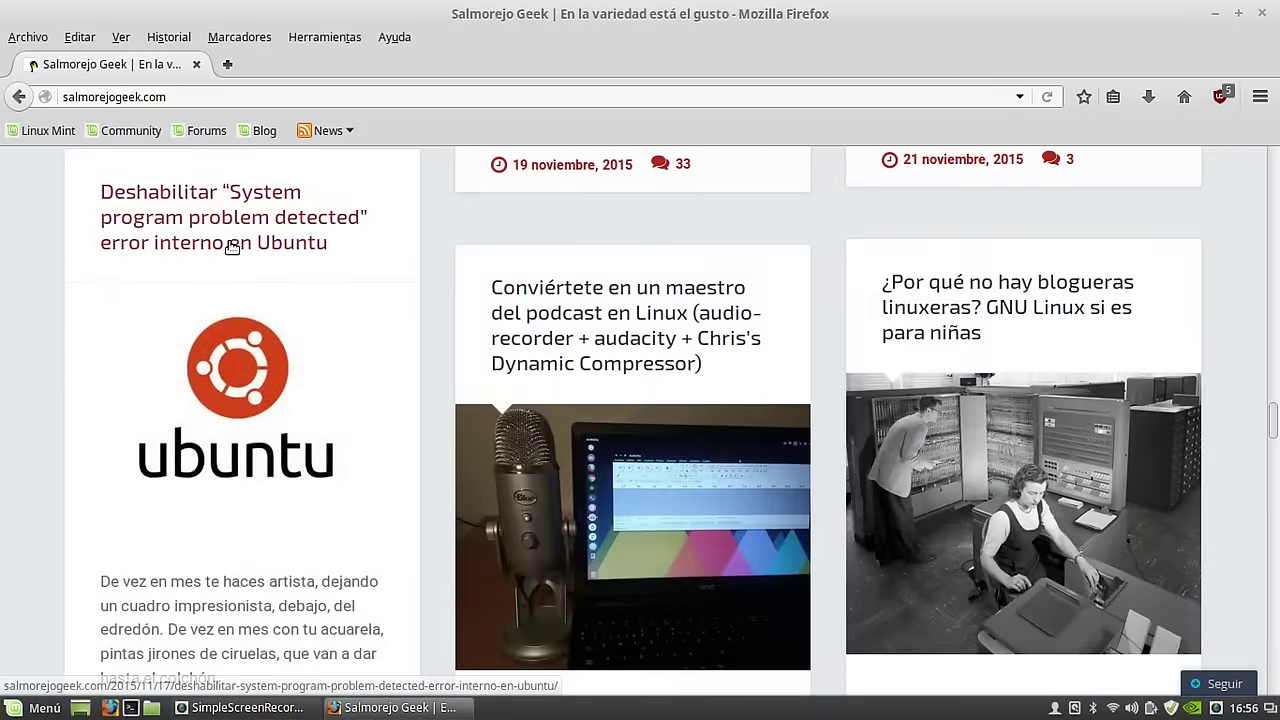
scroll(220, 312, up, 3)
scroll(220, 308, up, 5)
scroll(222, 300, down, 12)
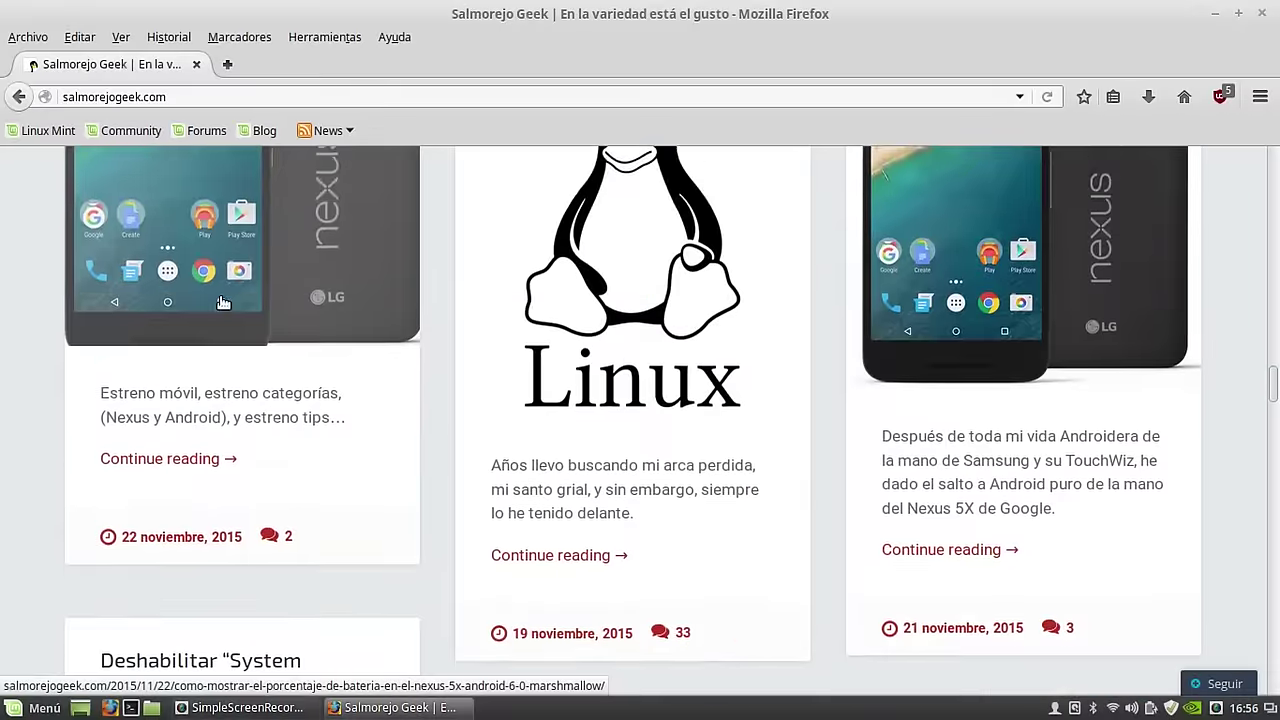
scroll(222, 300, down, 4)
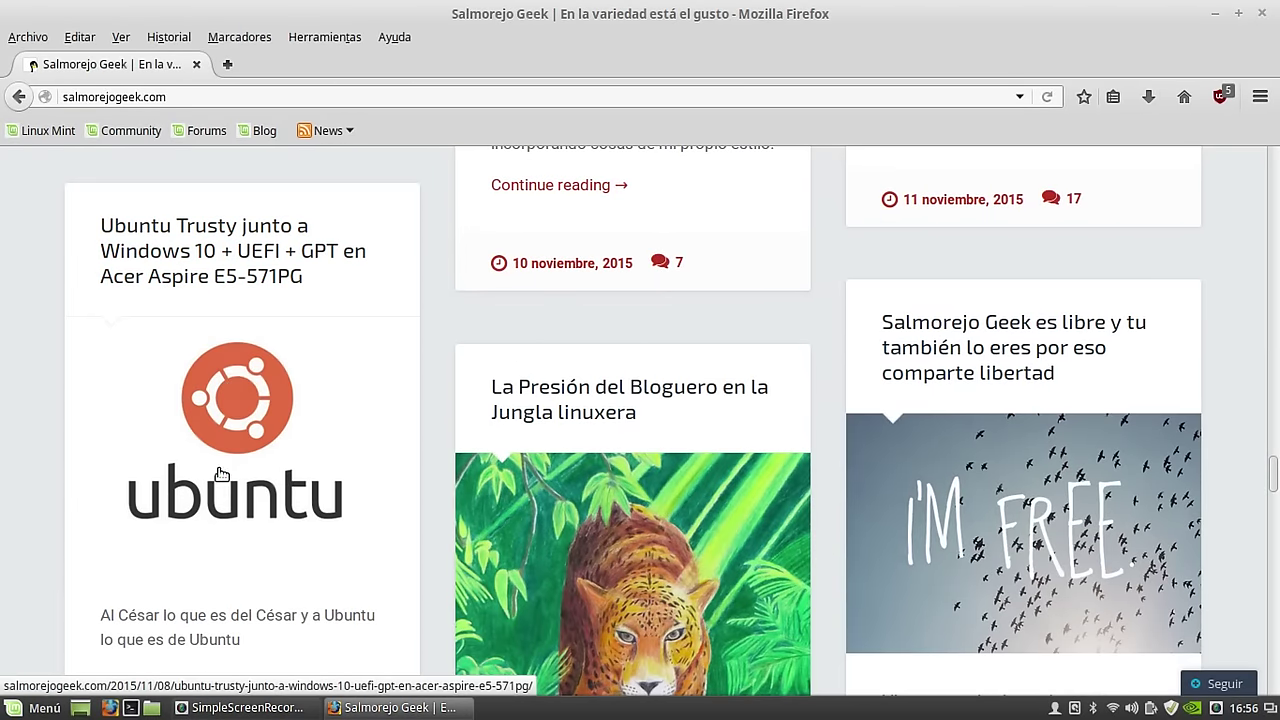
click(248, 410)
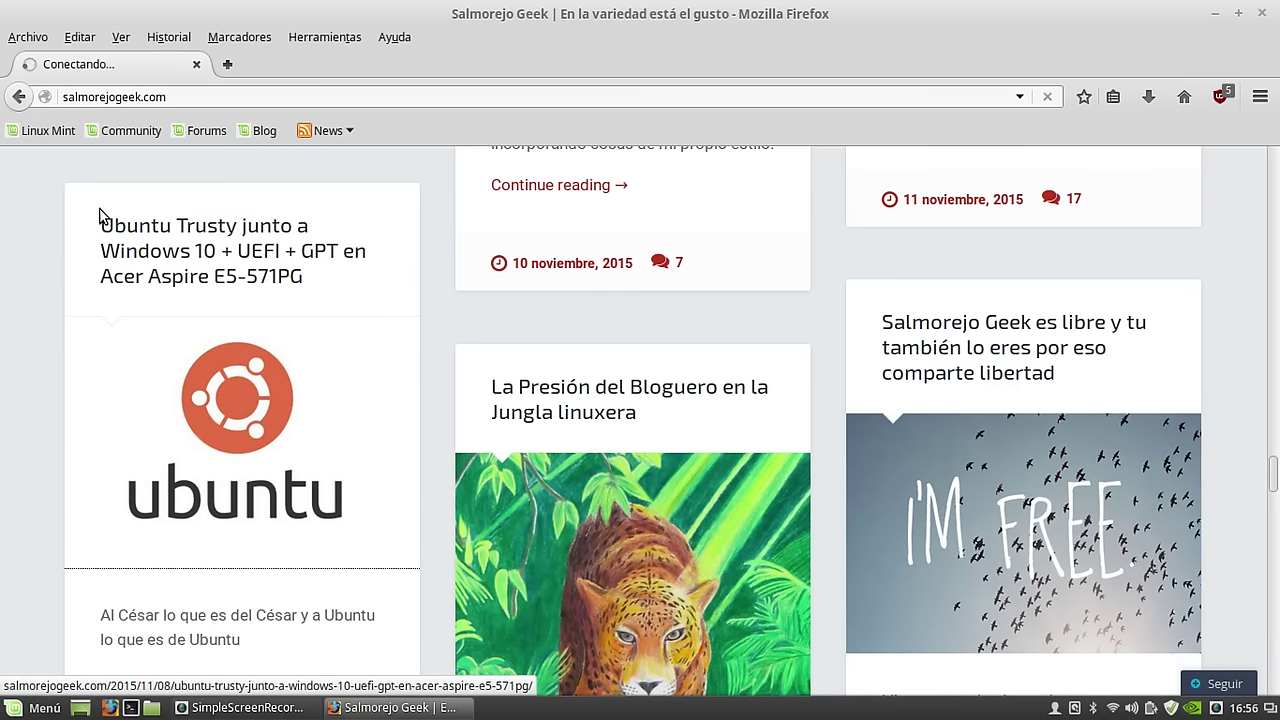
Find the TLP installation commands in the article, highlight all four lines and clear the selection.
scroll(109, 242, down, 5)
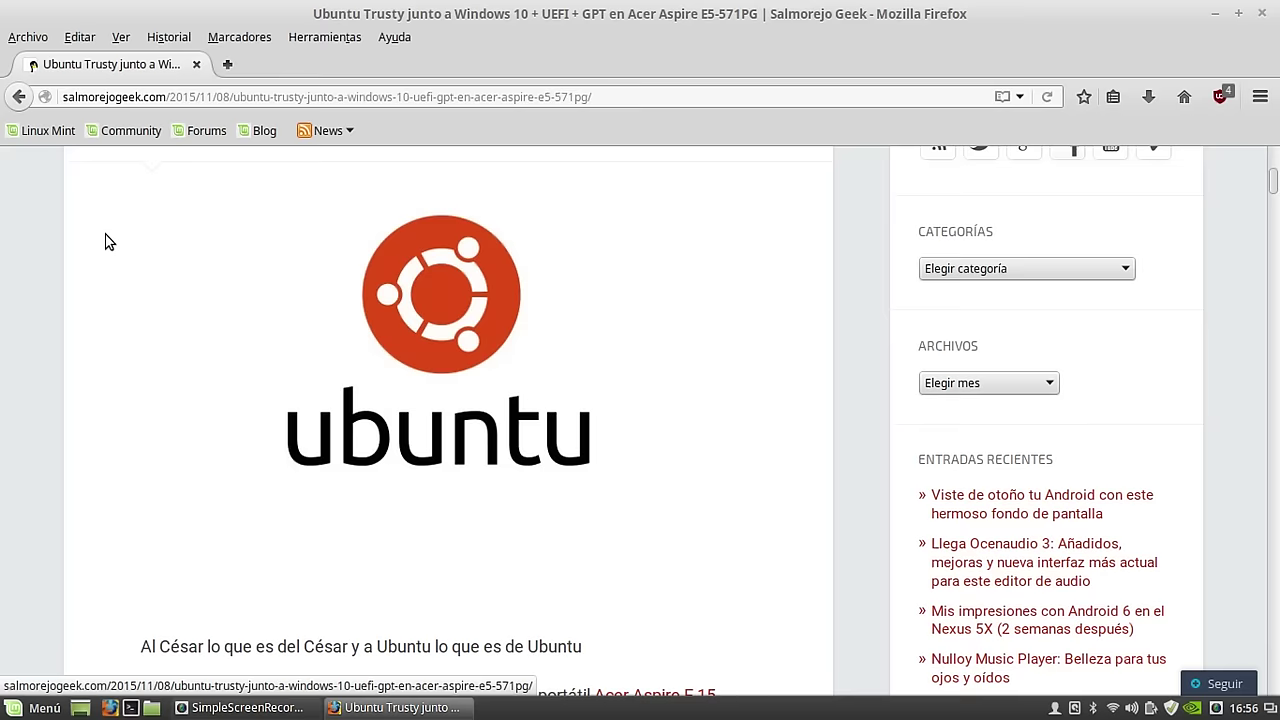
scroll(110, 191, down, 15)
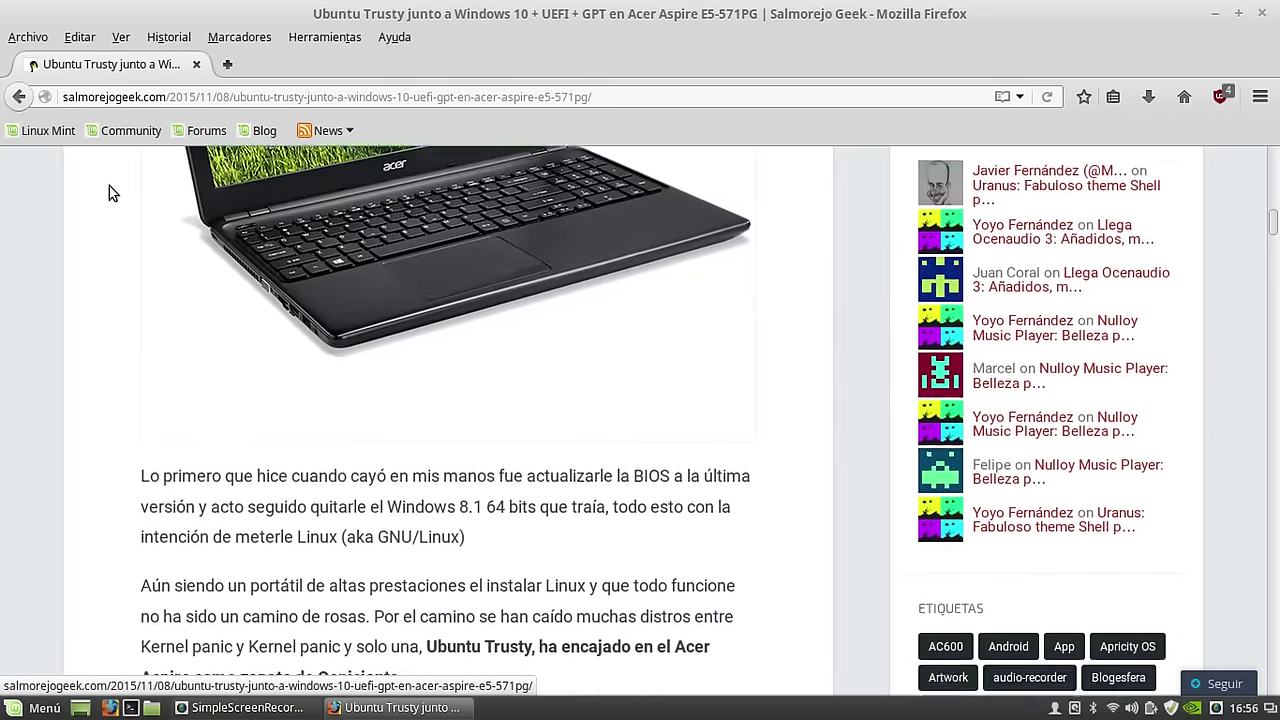
scroll(109, 186, down, 16)
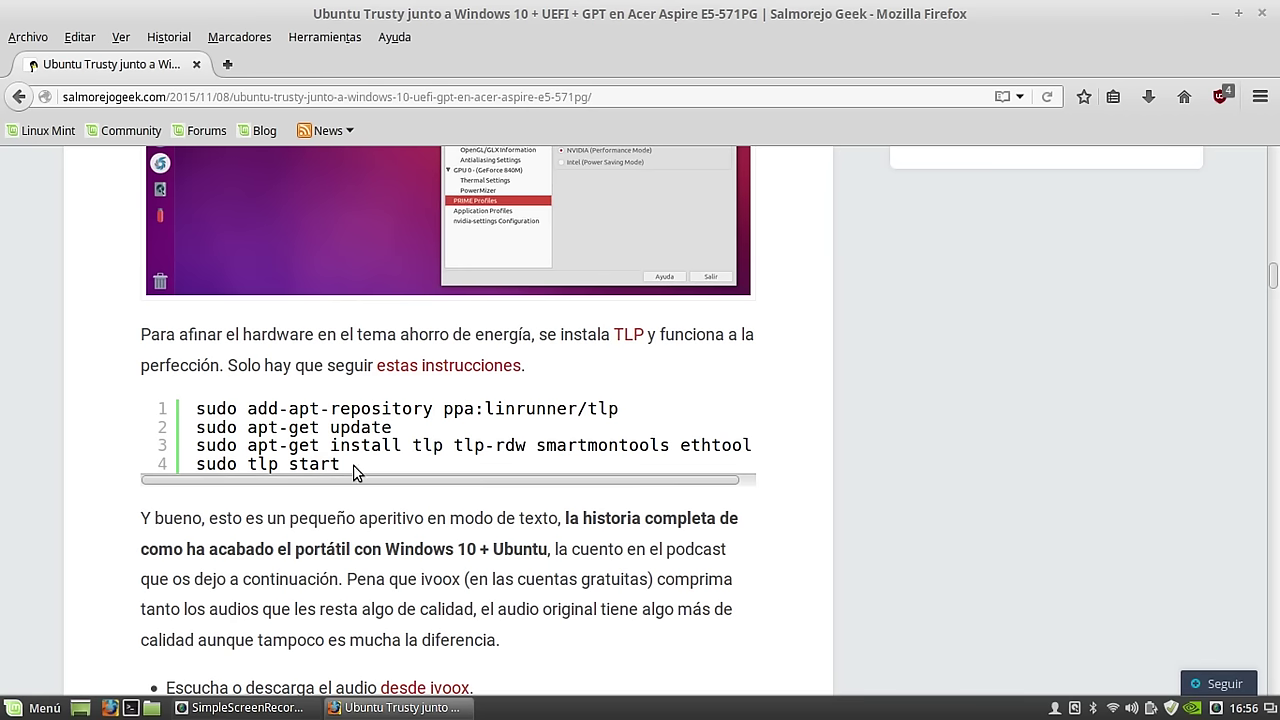
drag(353, 463, 199, 408)
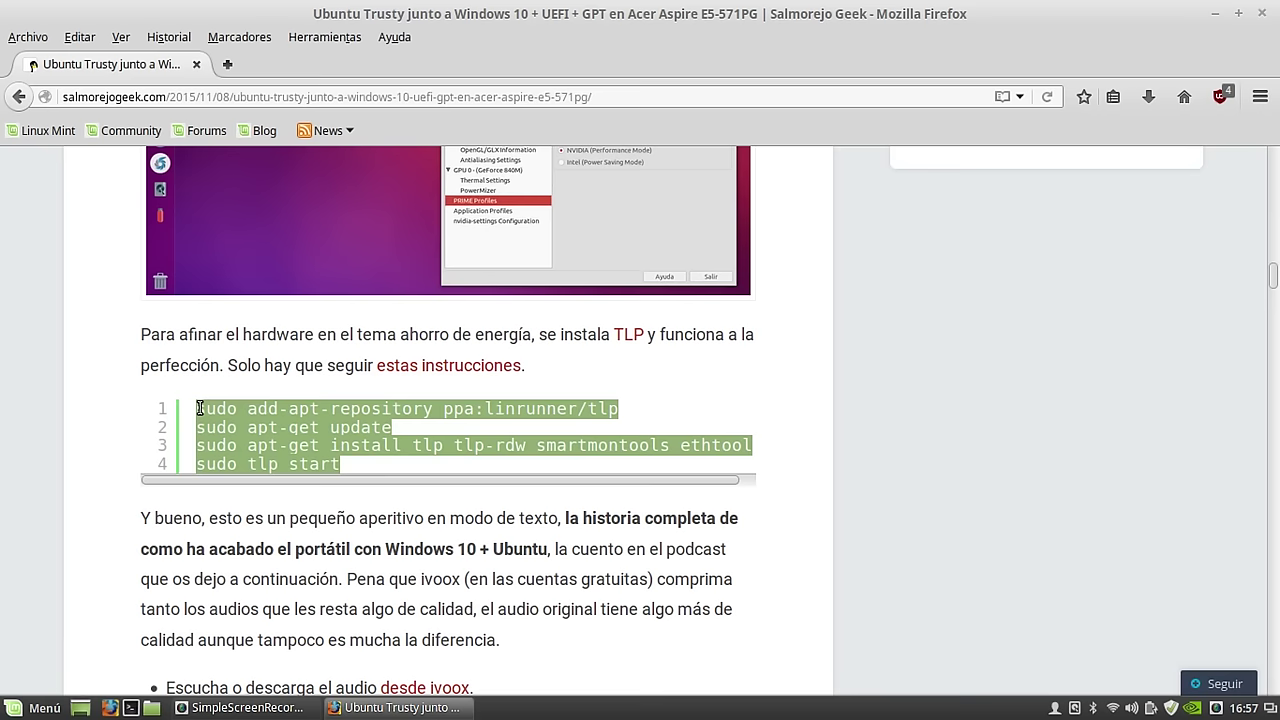
click(26, 415)
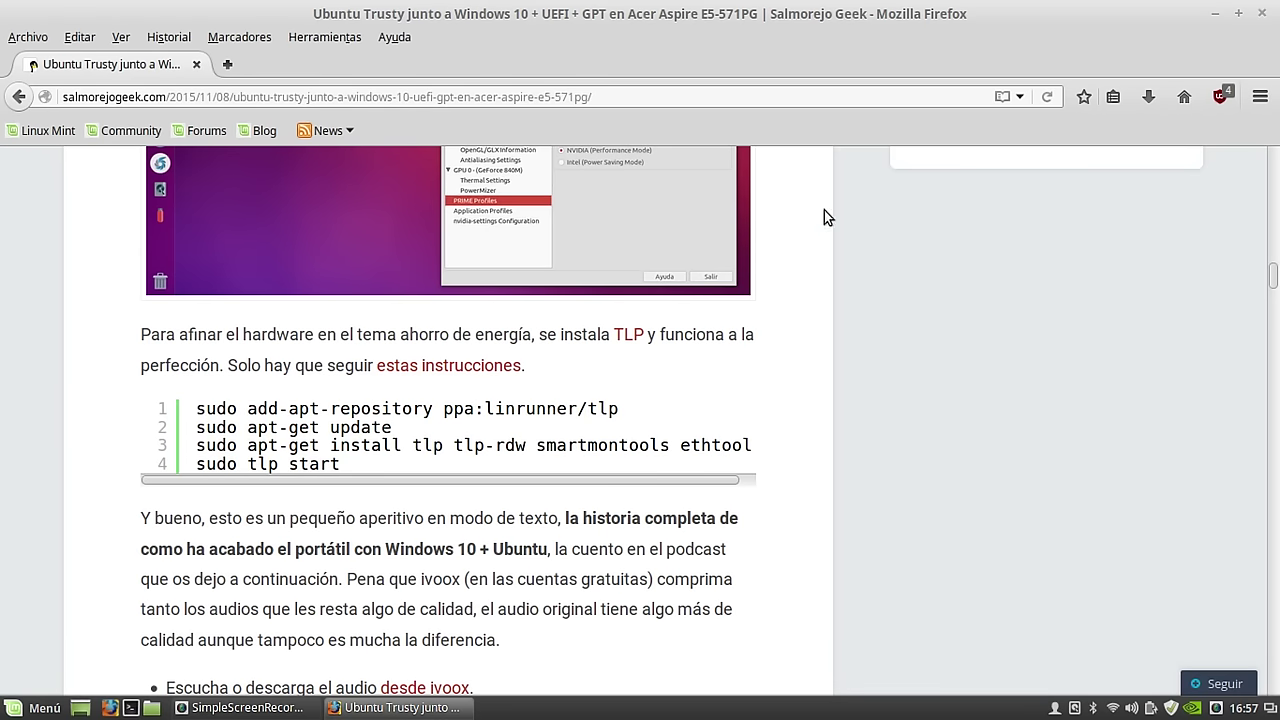
Review the article around the NVIDIA settings image and TLP instructions, return to its title and minimize Firefox.
scroll(443, 655, up, 3)
scroll(491, 457, down, 4)
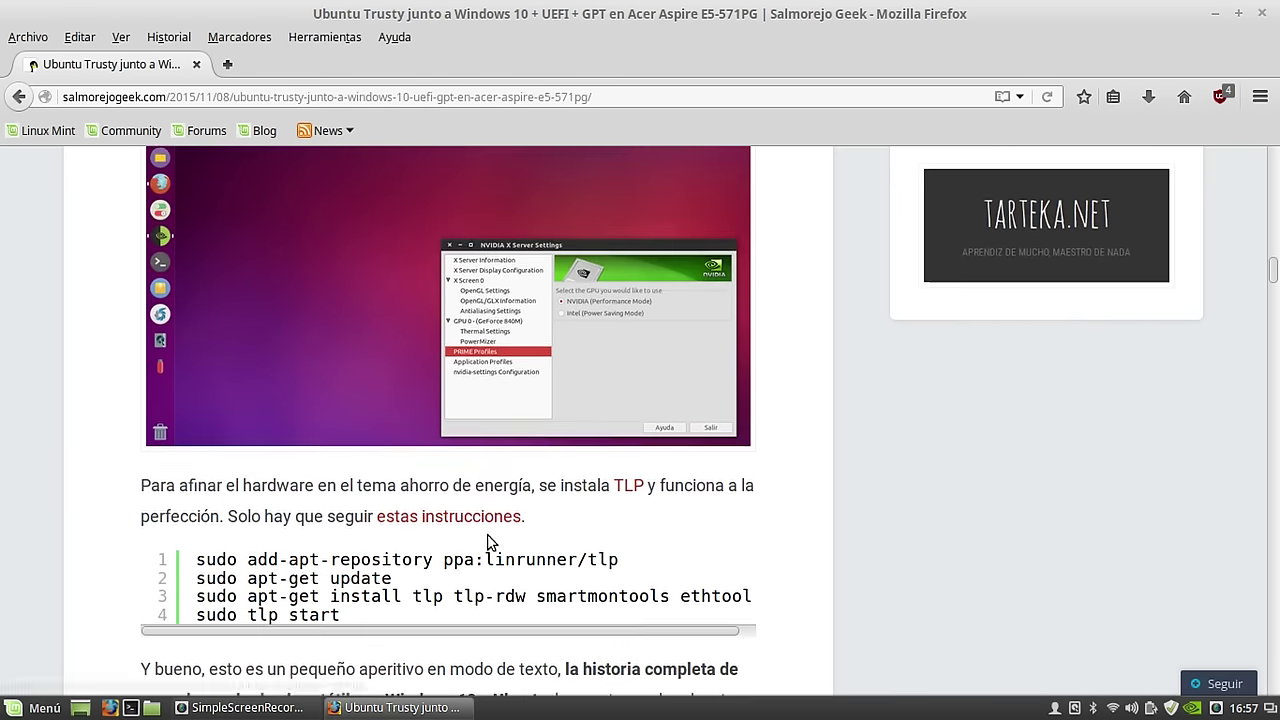
scroll(500, 405, up, 7)
scroll(500, 405, down, 6)
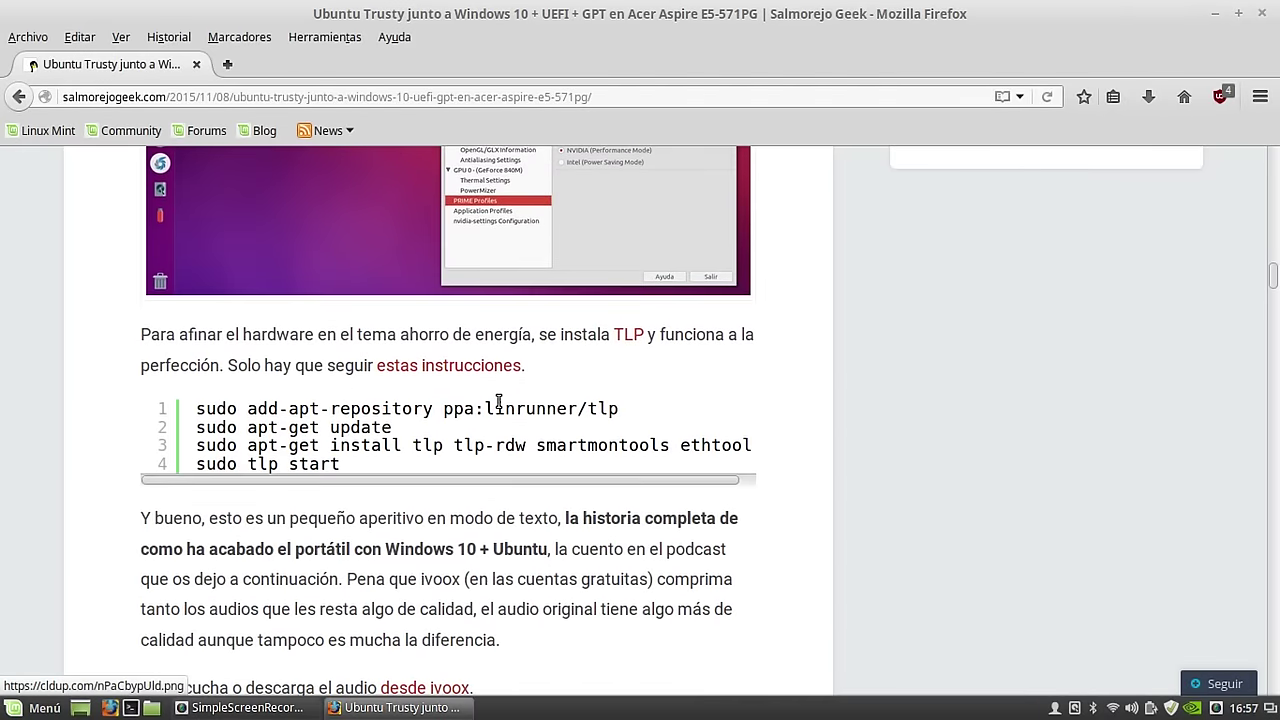
scroll(498, 401, up, 1)
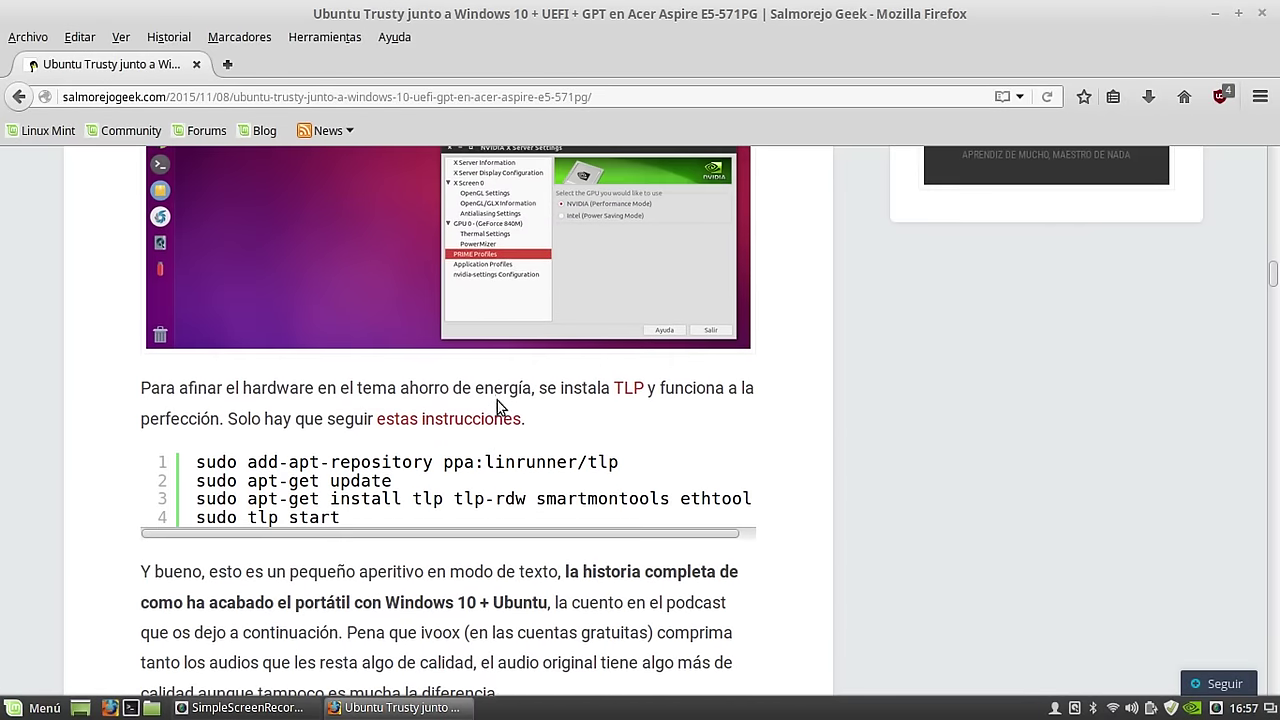
scroll(508, 500, down, 4)
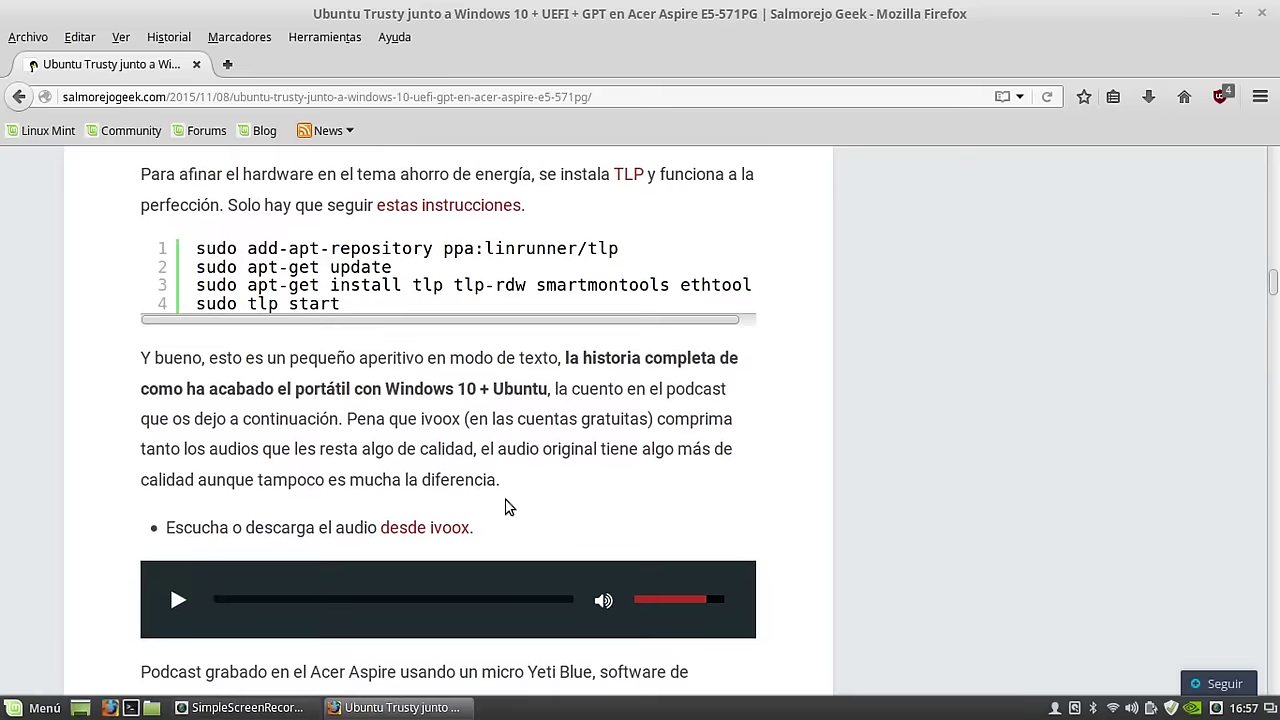
scroll(505, 507, up, 20)
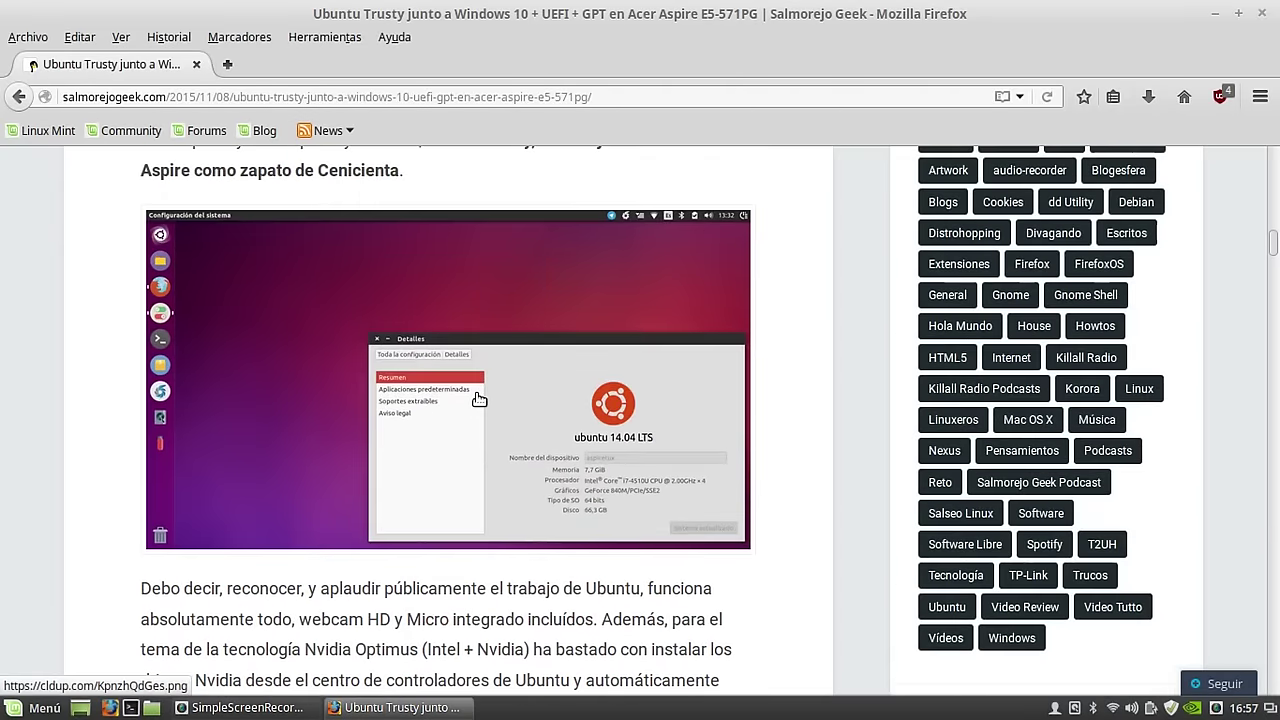
scroll(478, 395, up, 15)
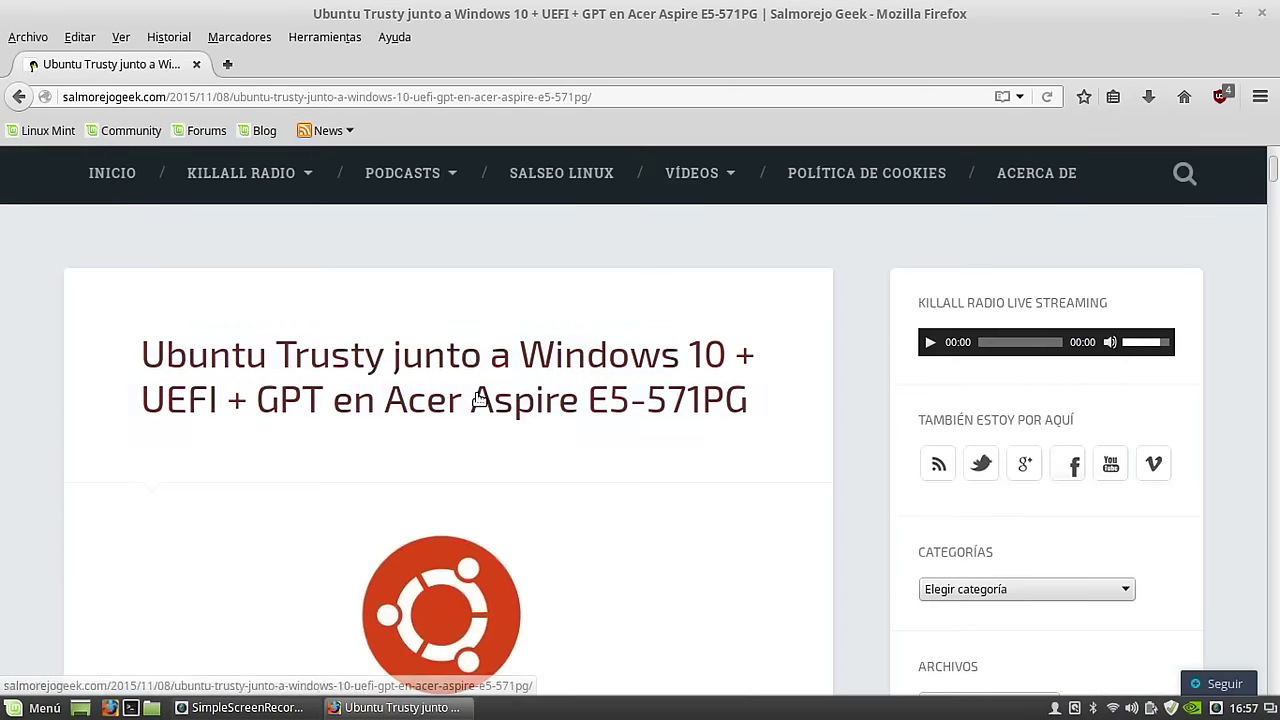
click(1217, 17)
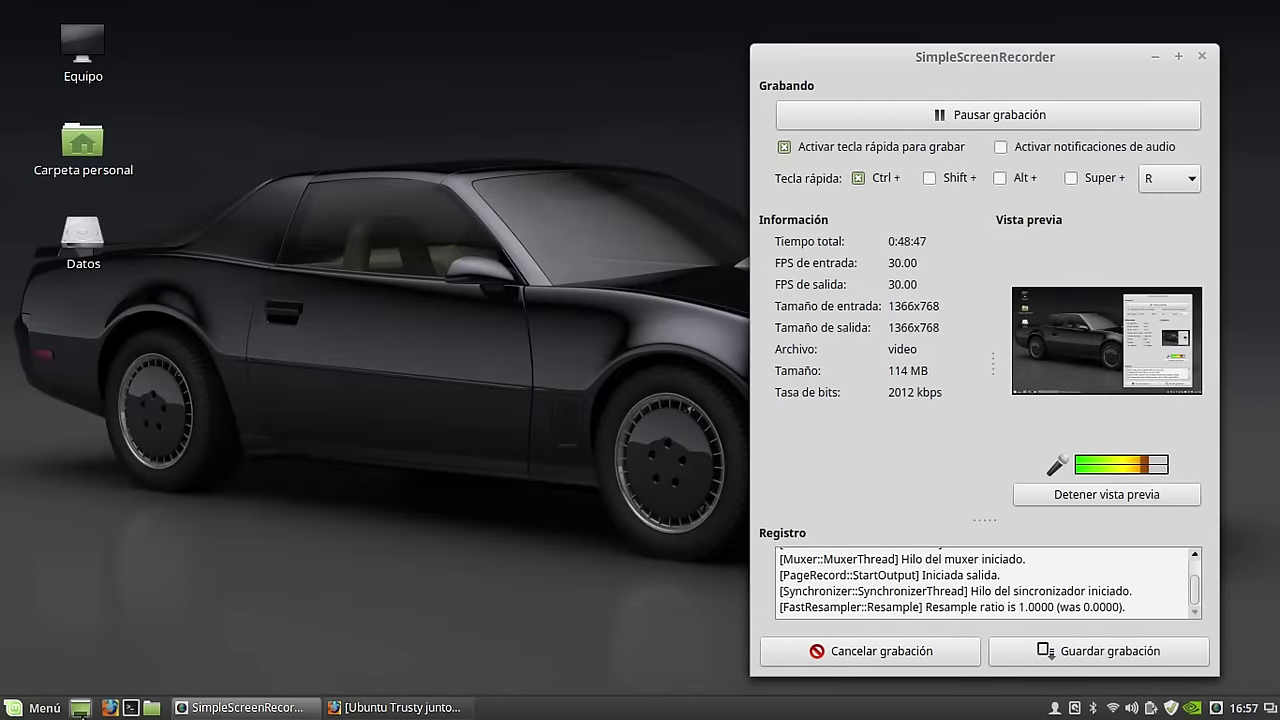
Open Información del sistema from the system settings, move it clear of the recorder to review the details, and close it.
click(38, 707)
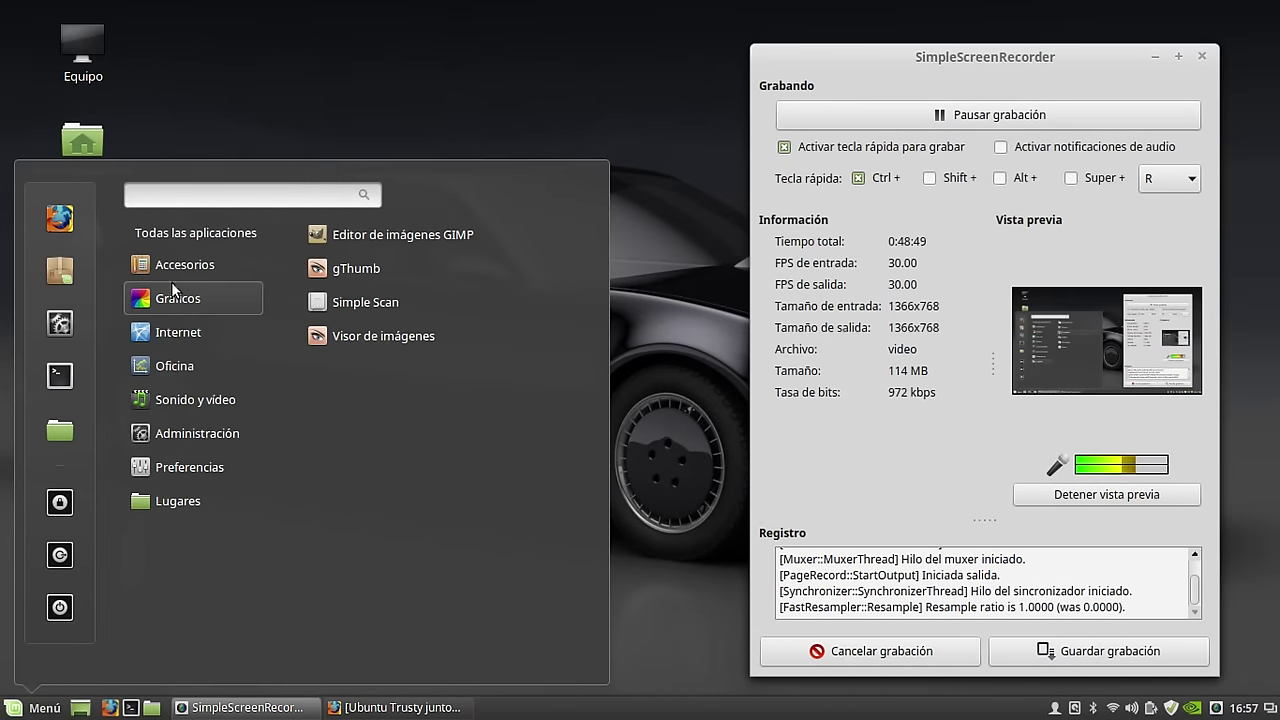
click(62, 324)
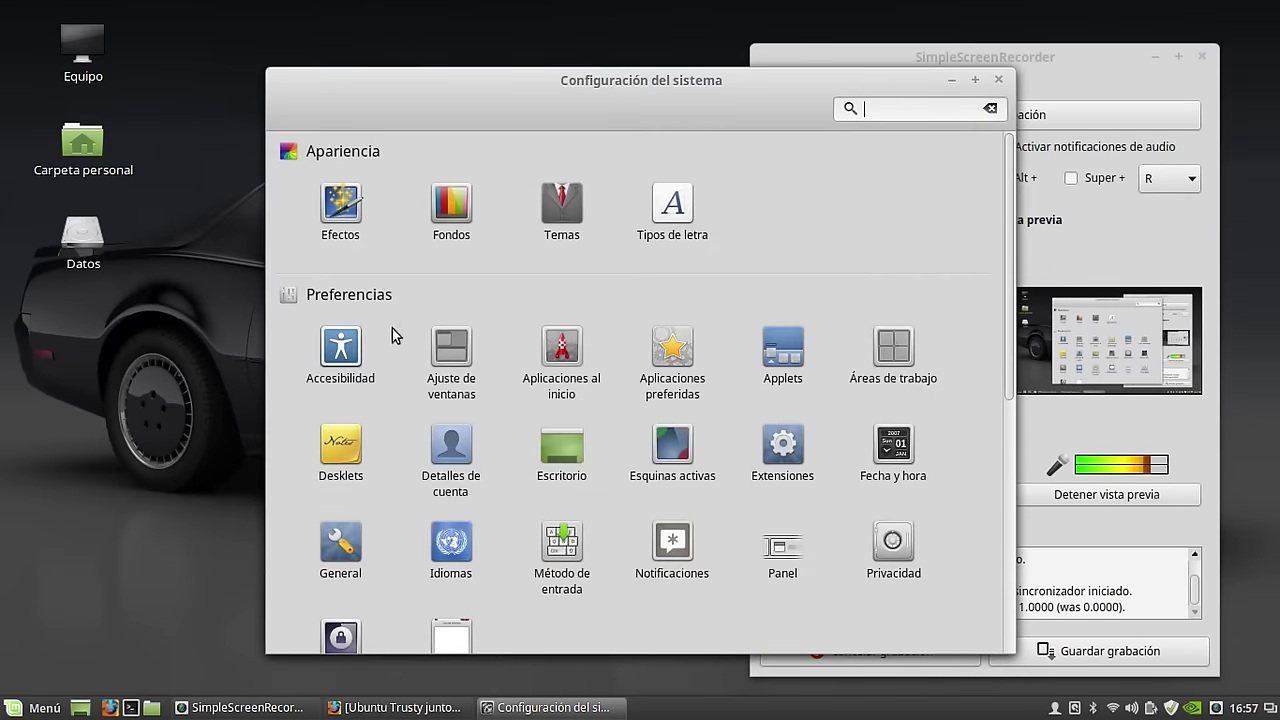
scroll(423, 321, down, 3)
scroll(712, 358, down, 6)
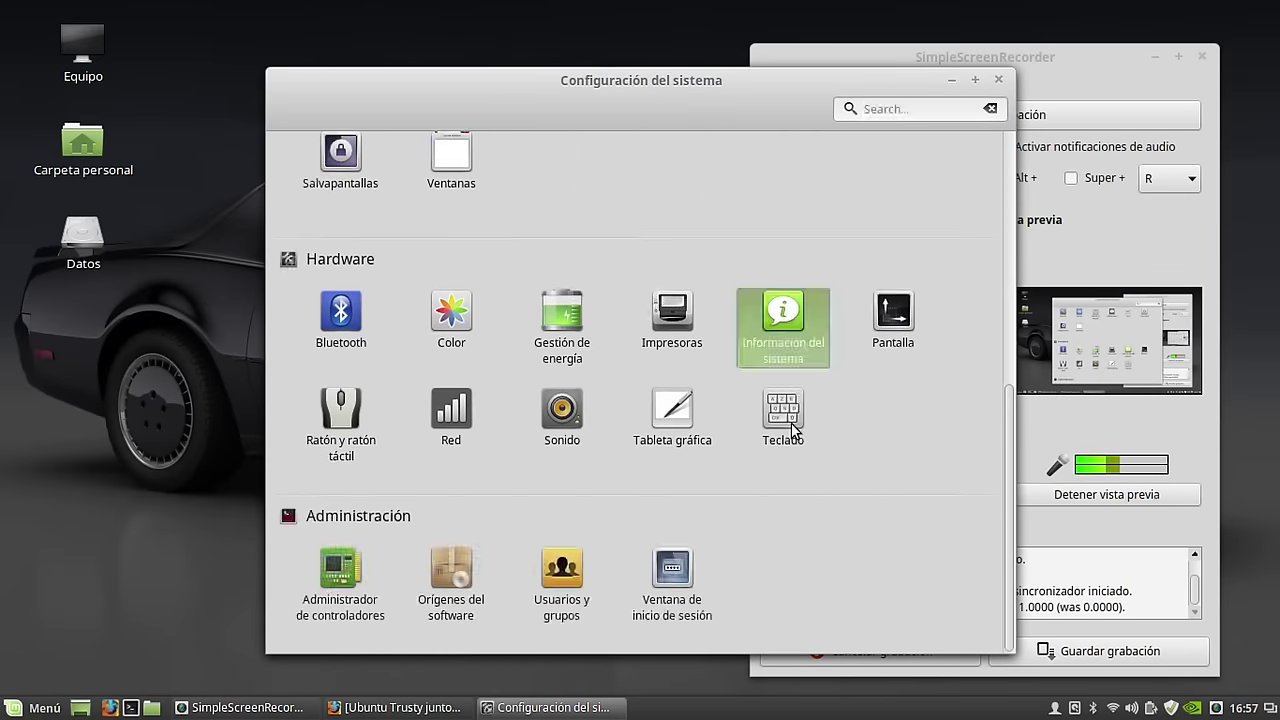
click(792, 425)
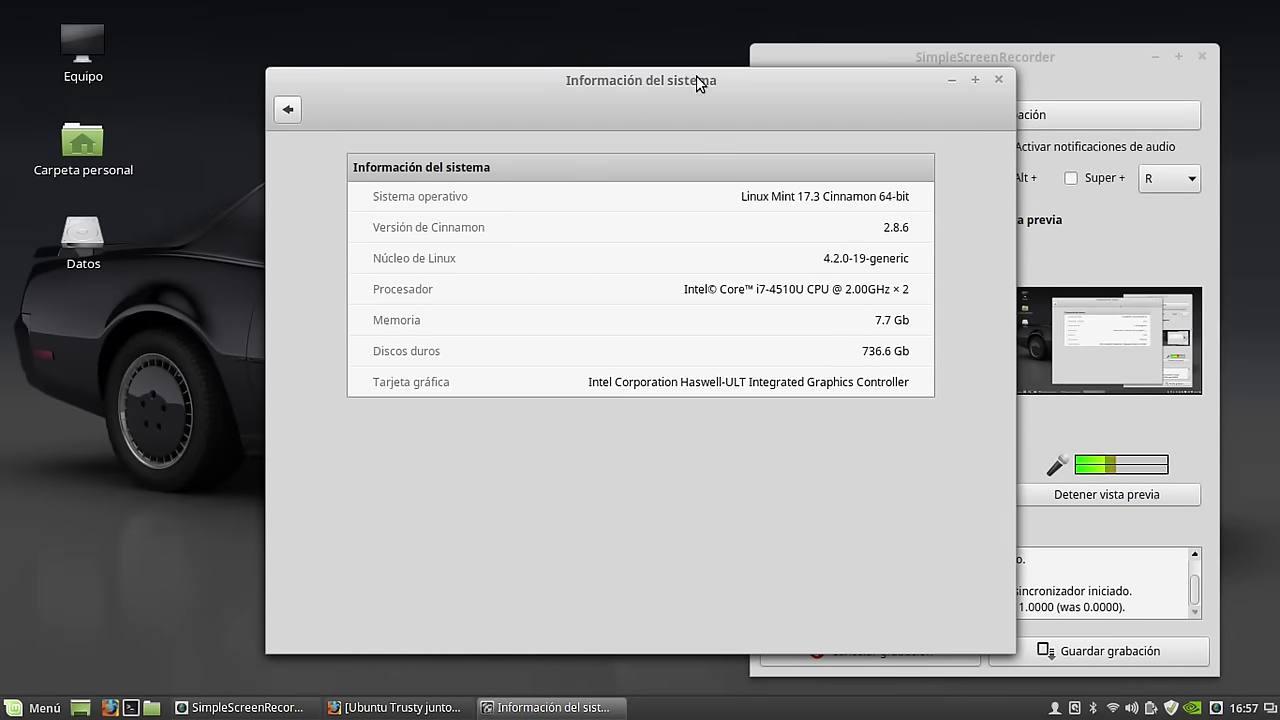
drag(703, 80, 470, 36)
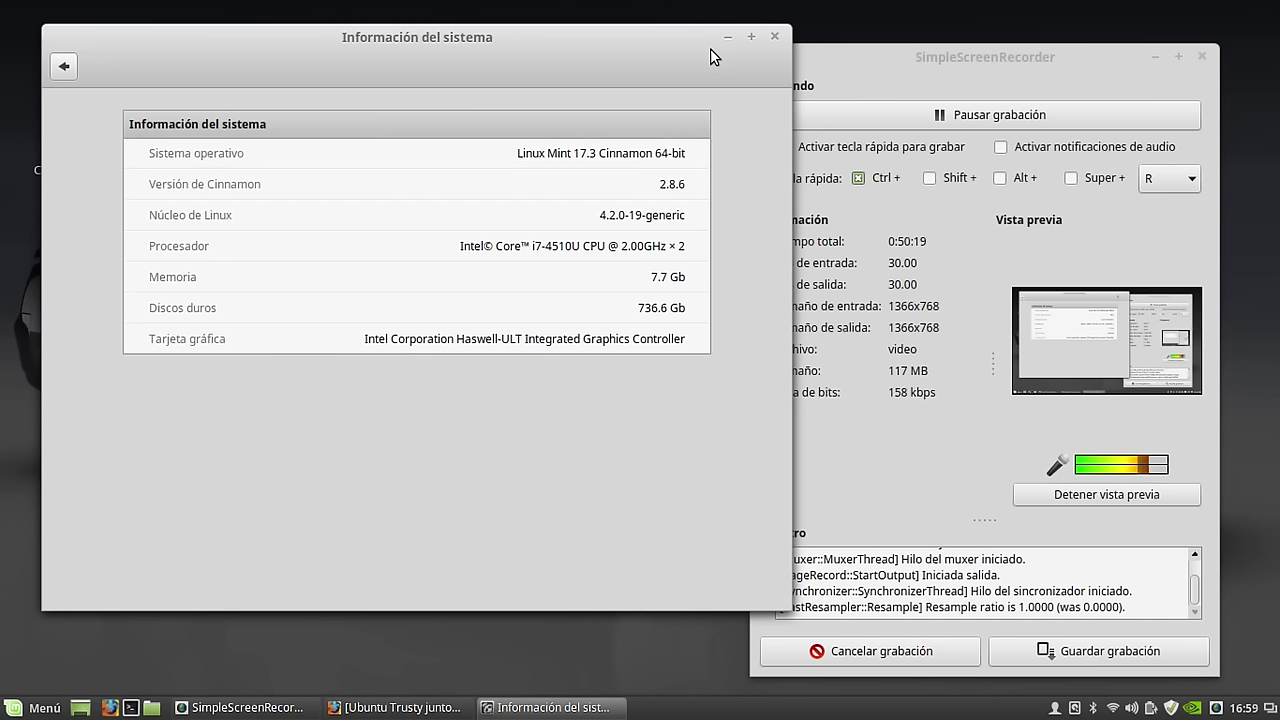
click(774, 37)
Move the SimpleScreenRecorder window to the middle of the desktop.
drag(886, 61, 372, 34)
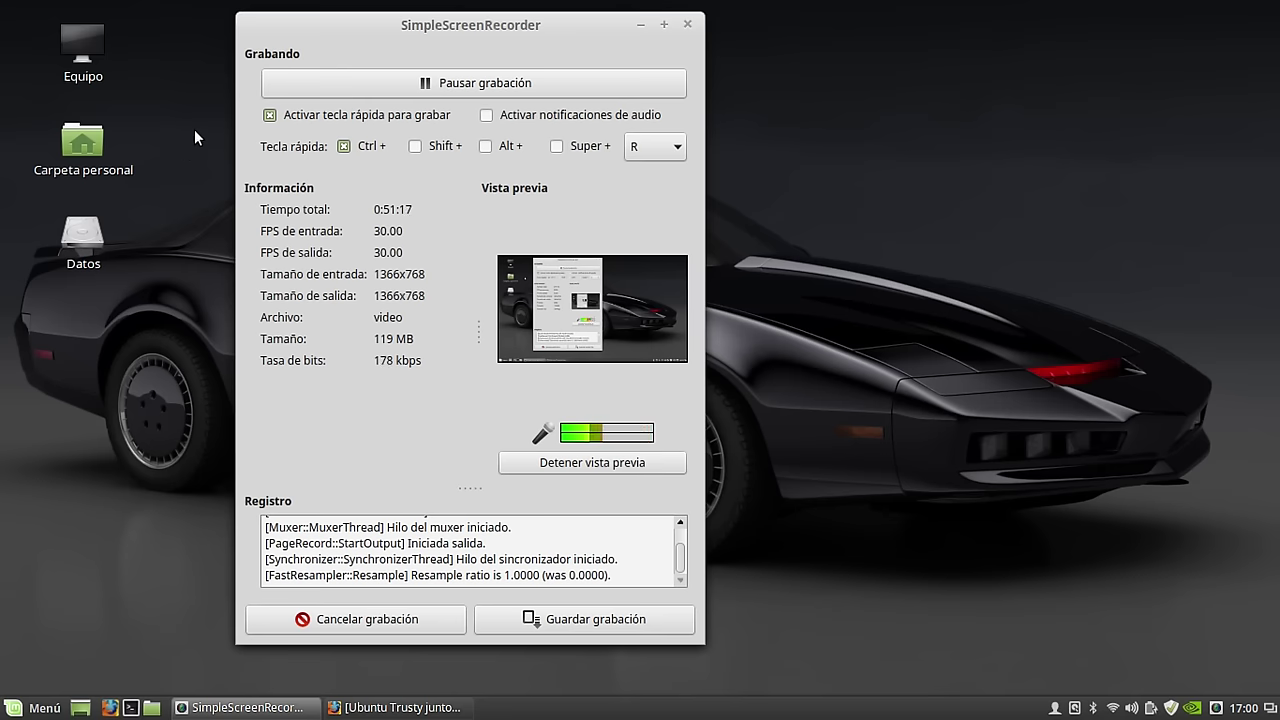
drag(439, 29, 646, 50)
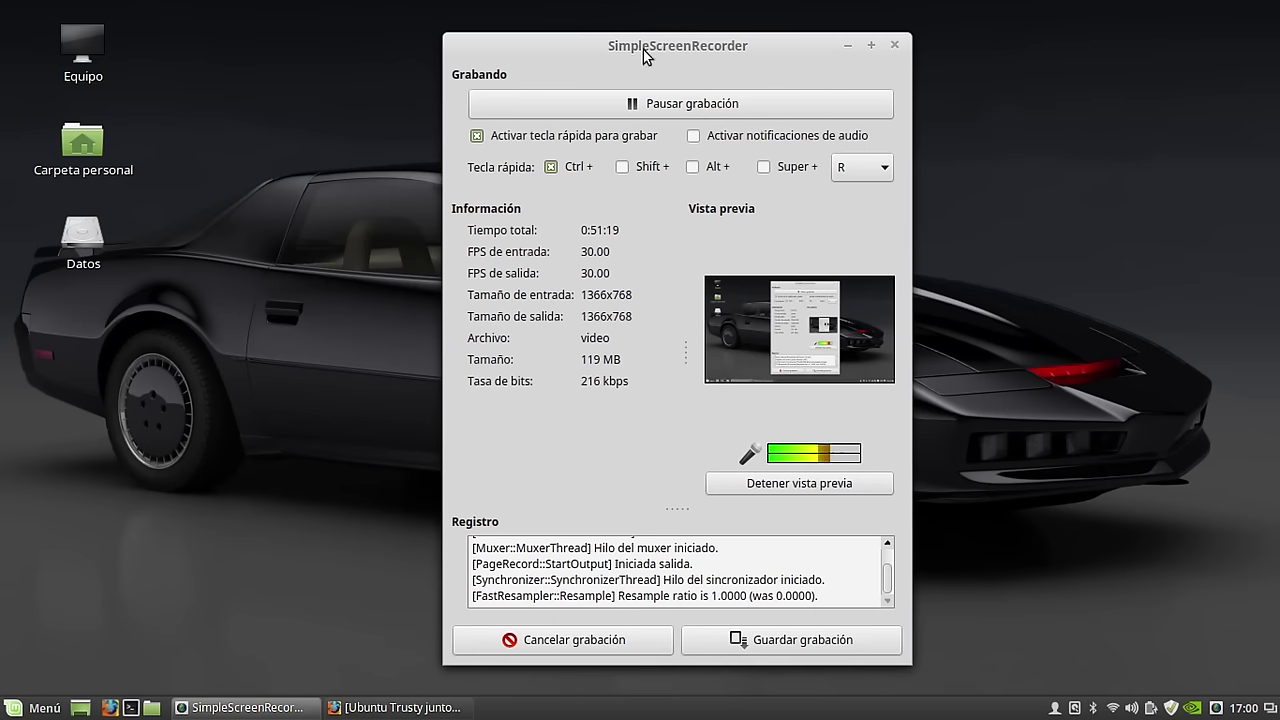